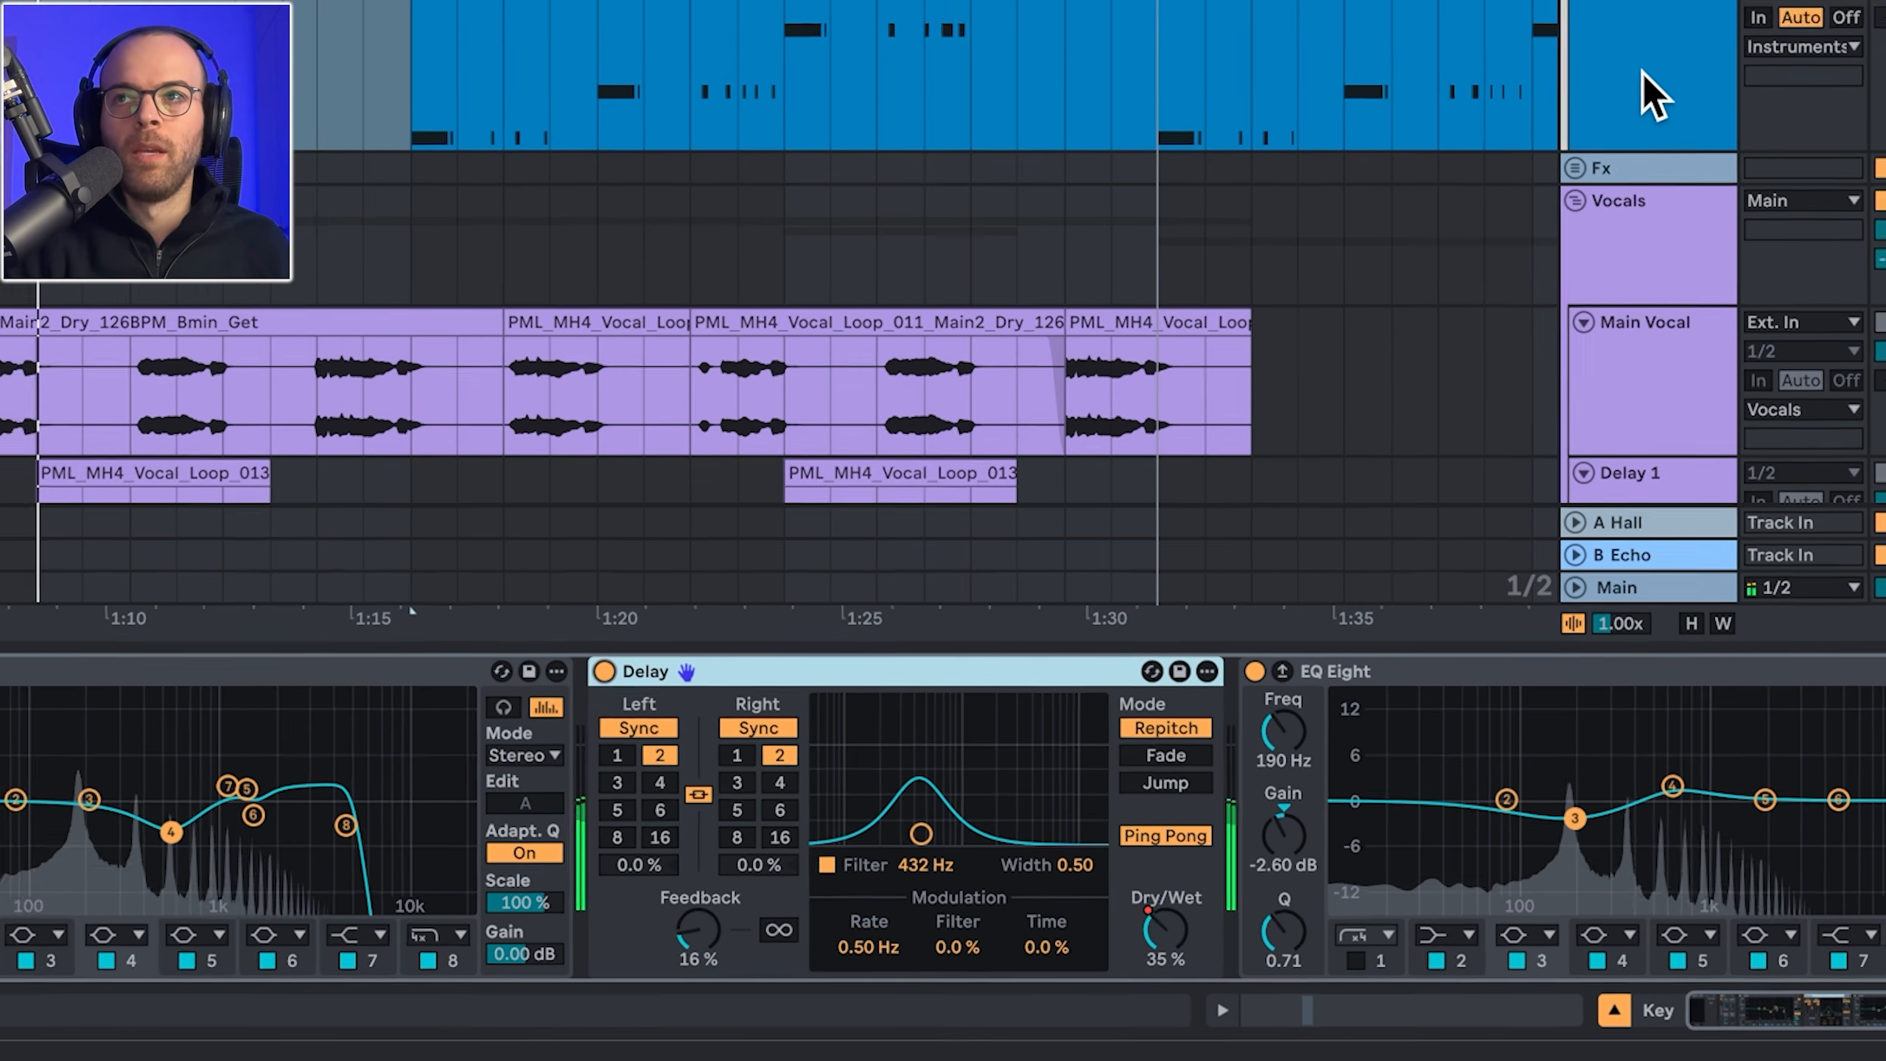
Step: Open the Key Low track's Serum 2 editor and switch off Filter 1
{"action": "left_click", "coordinate": [1642, 49]}
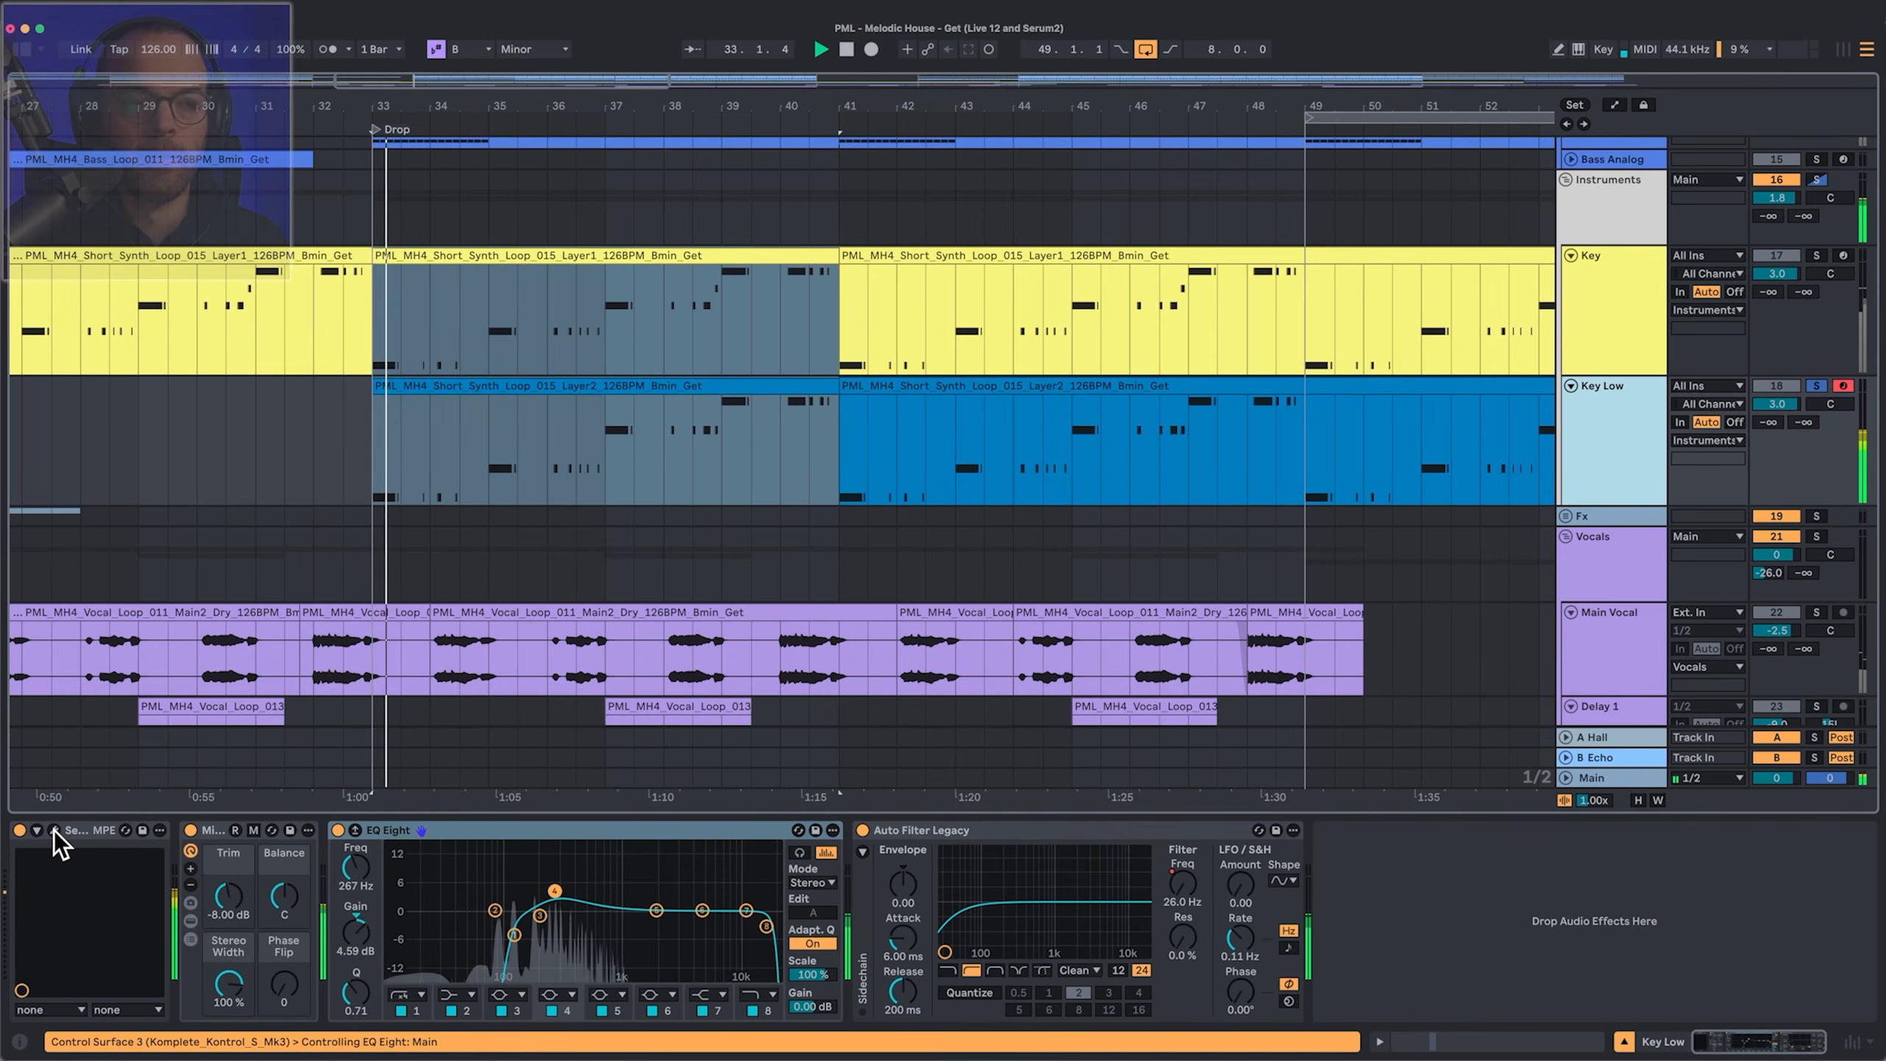
{"action": "left_click", "coordinate": [53, 830]}
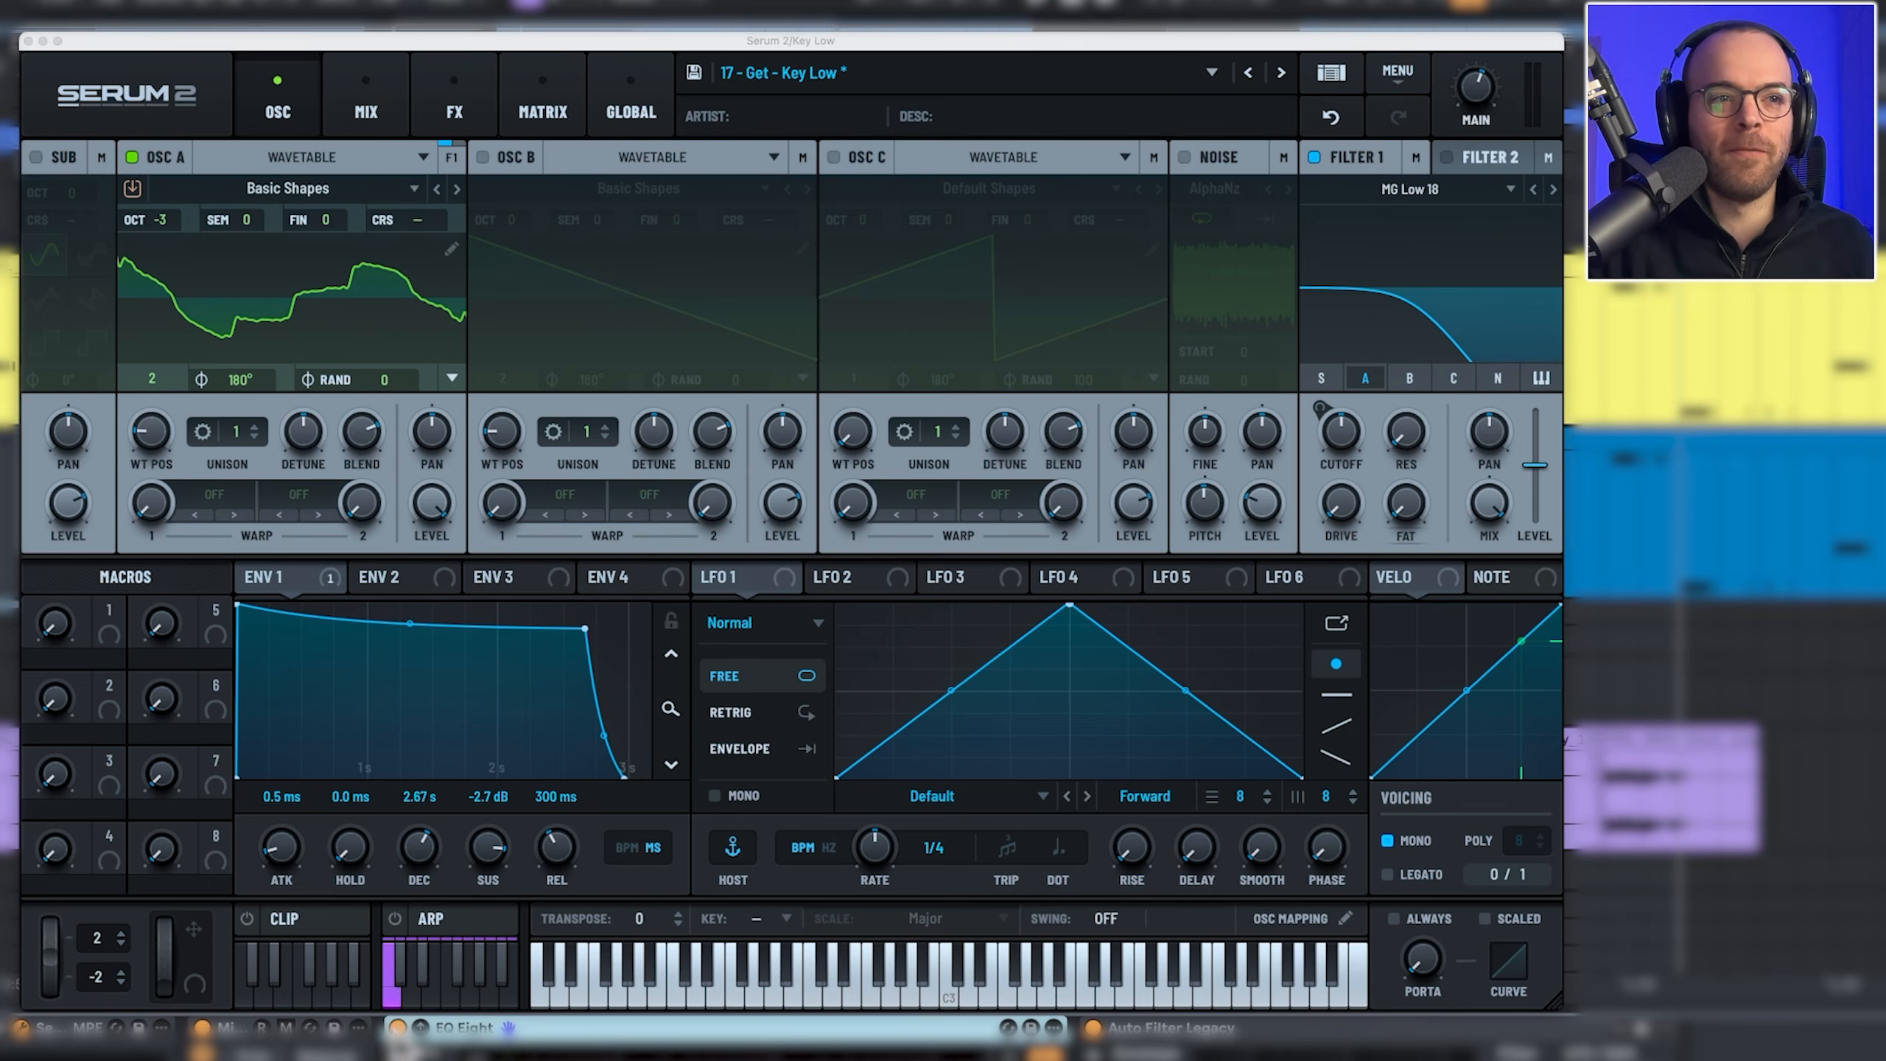
{"action": "left_click", "coordinate": [1318, 157]}
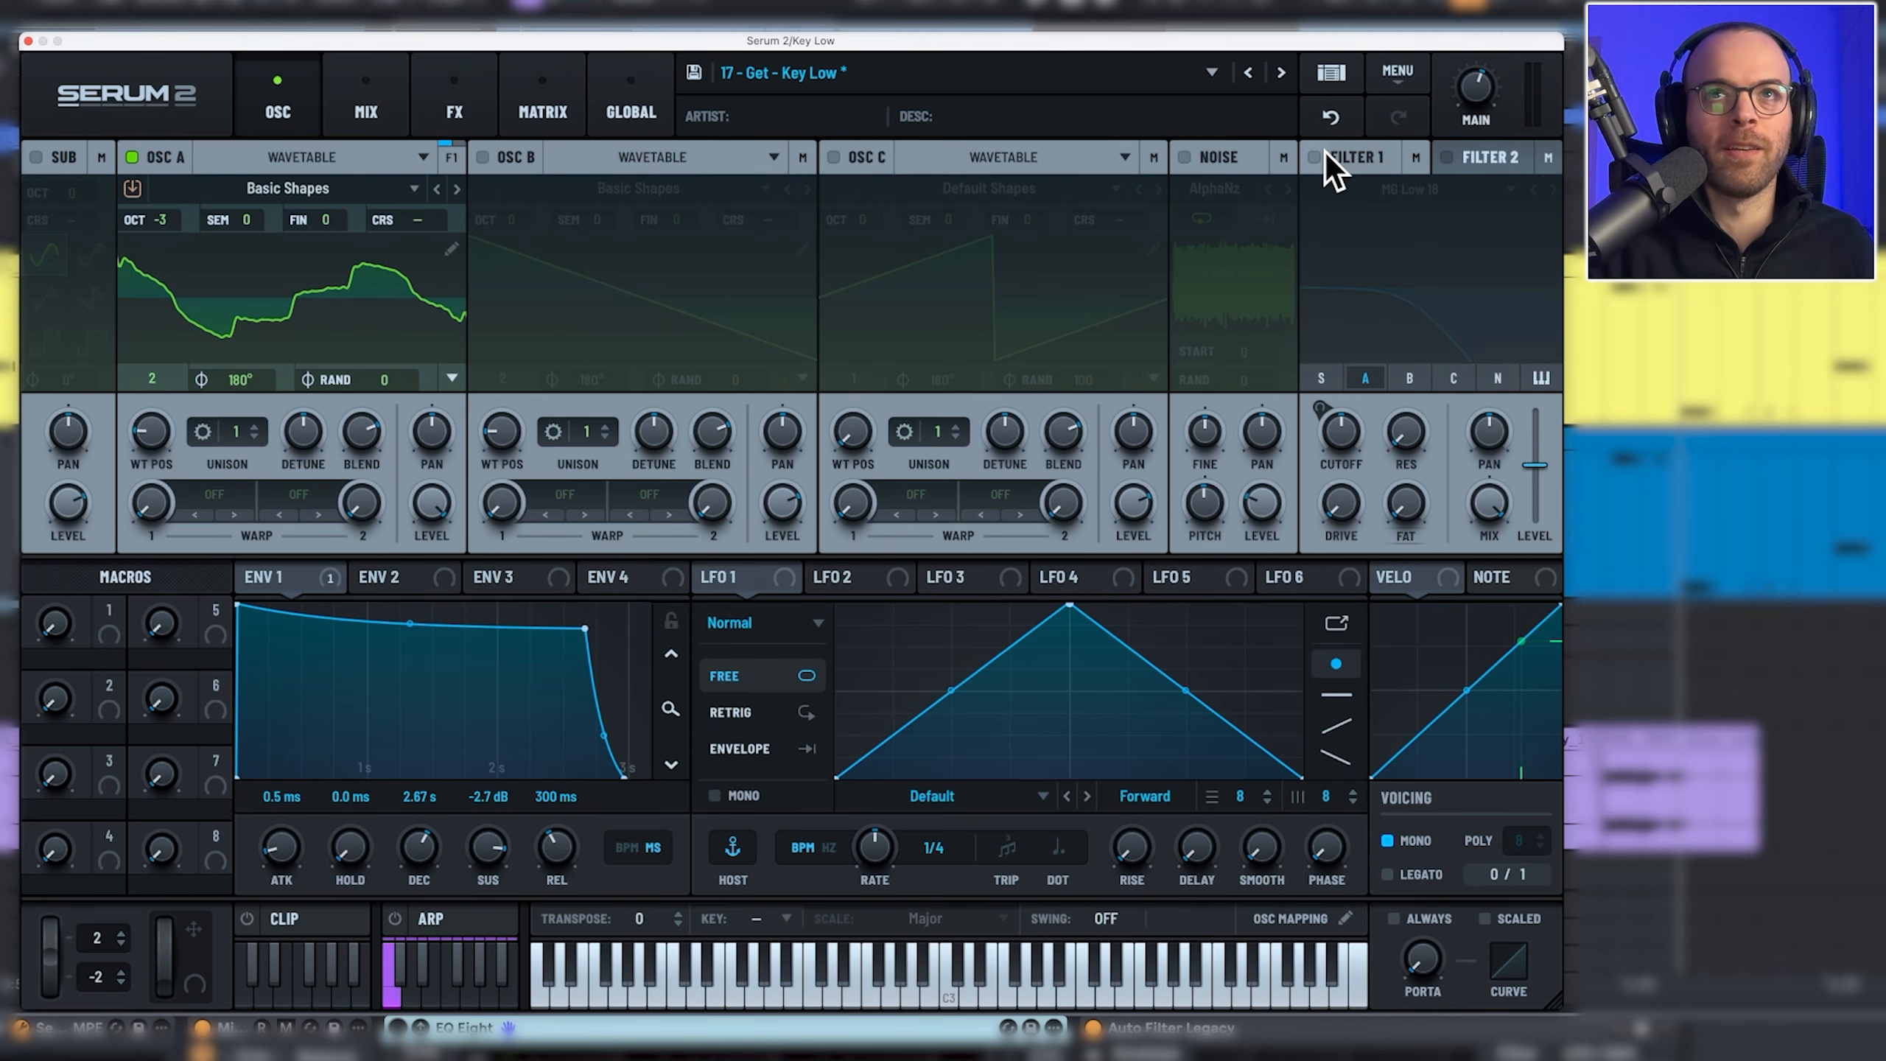
Step: Browse Serum's FX rack and oscillator A's wavetable editor, then return to the OSC page
{"action": "left_click", "coordinate": [482, 126]}
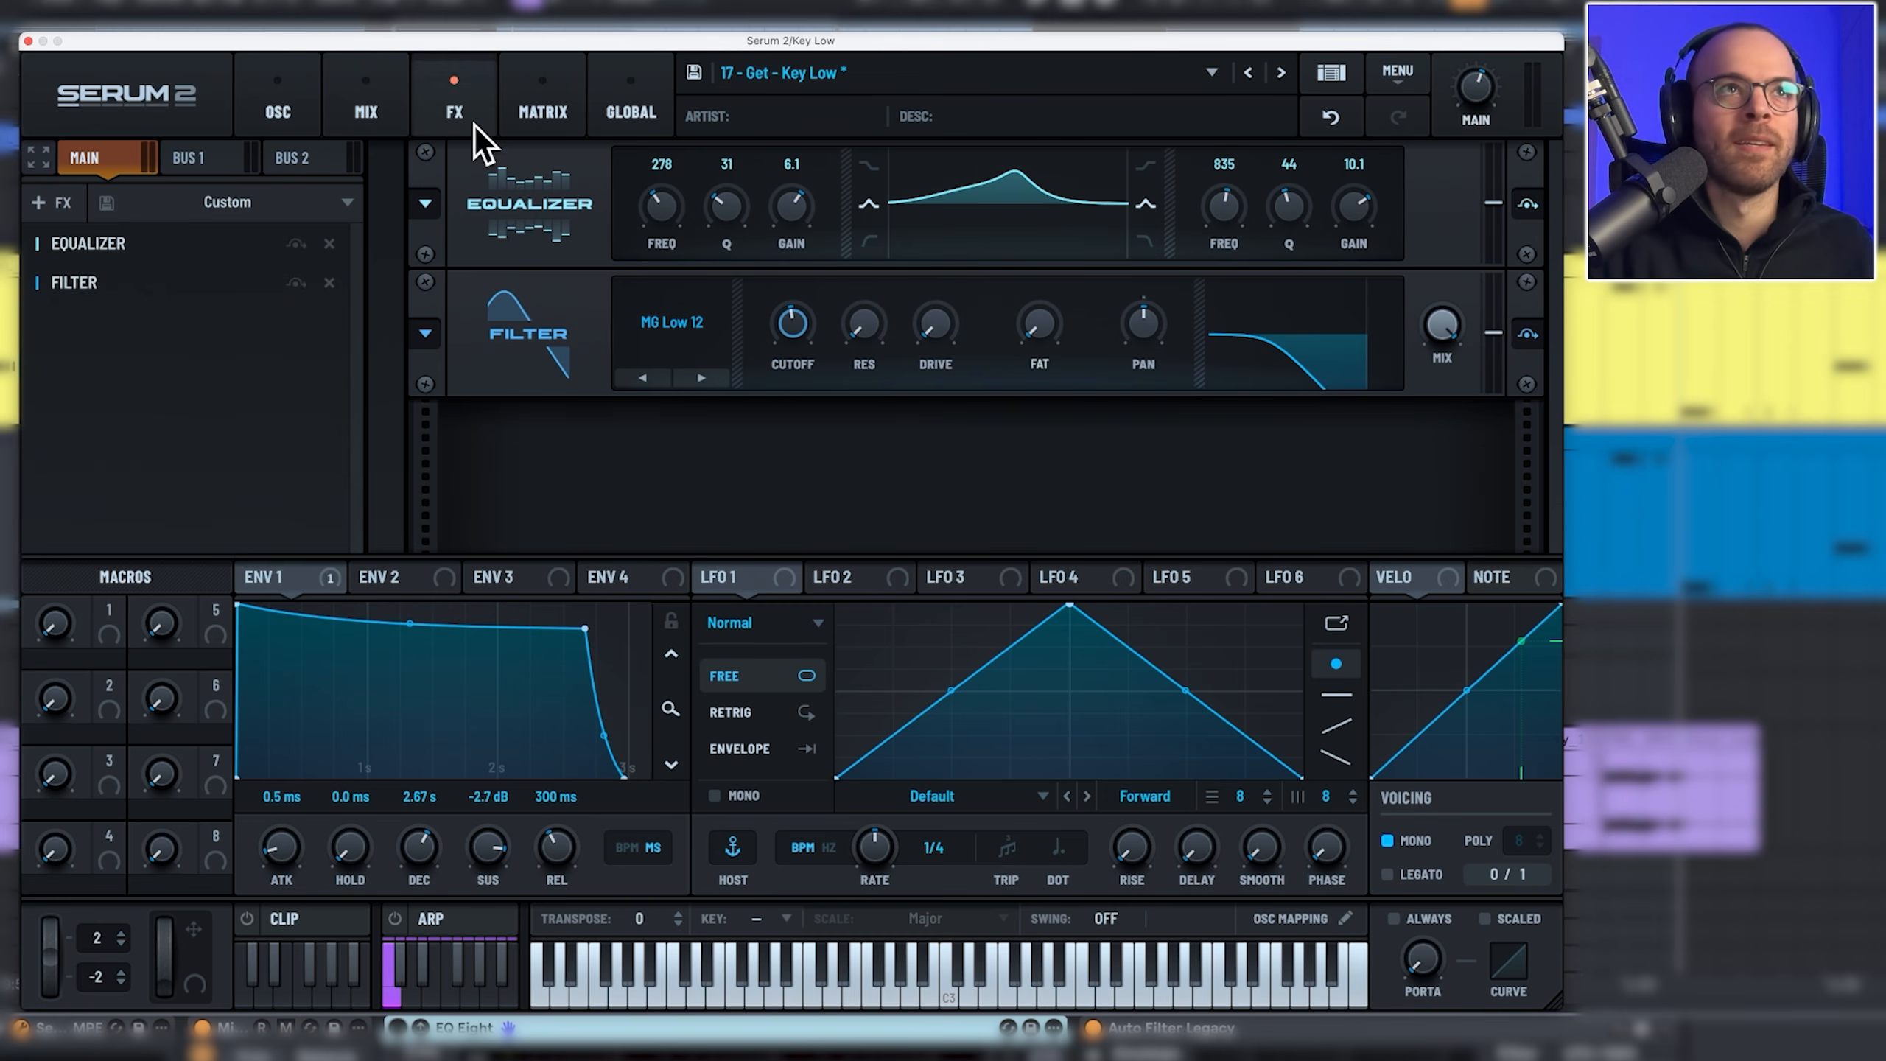
{"action": "left_click", "coordinate": [296, 110]}
{"action": "left_click", "coordinate": [449, 250]}
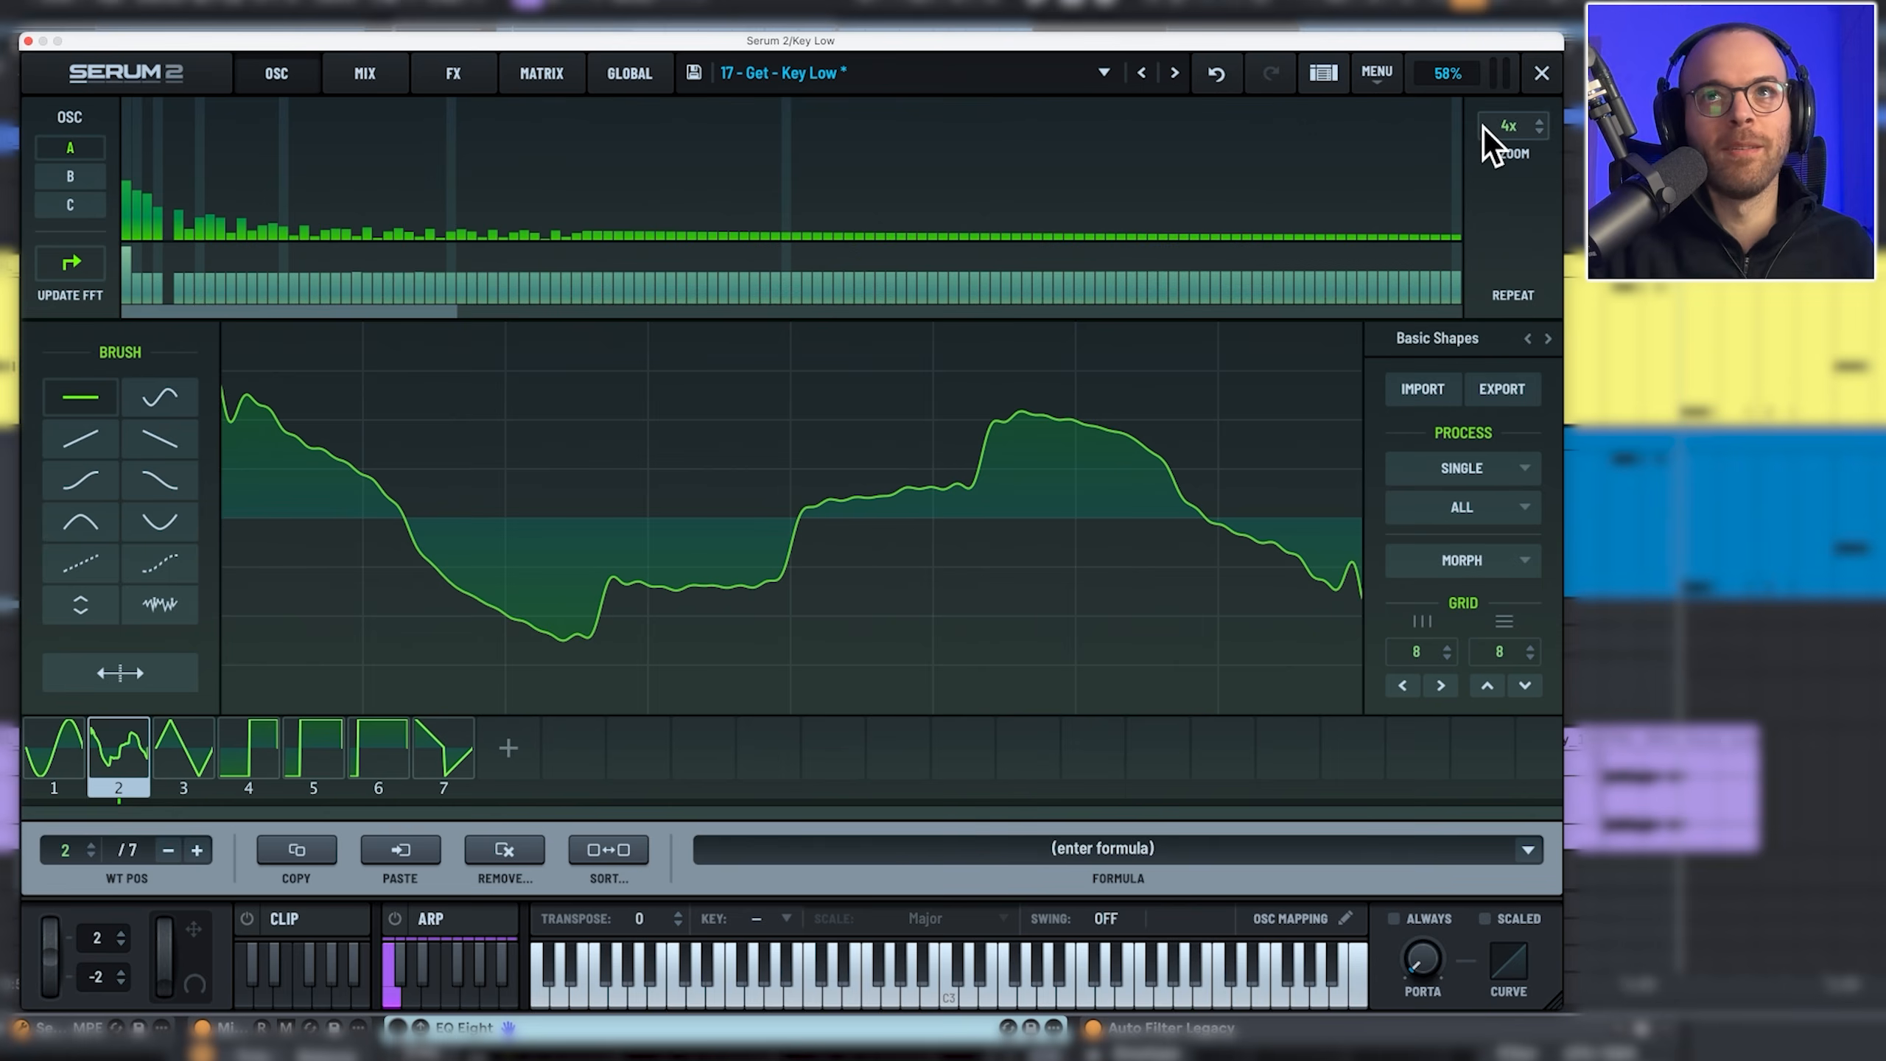
{"action": "left_click", "coordinate": [1540, 74]}
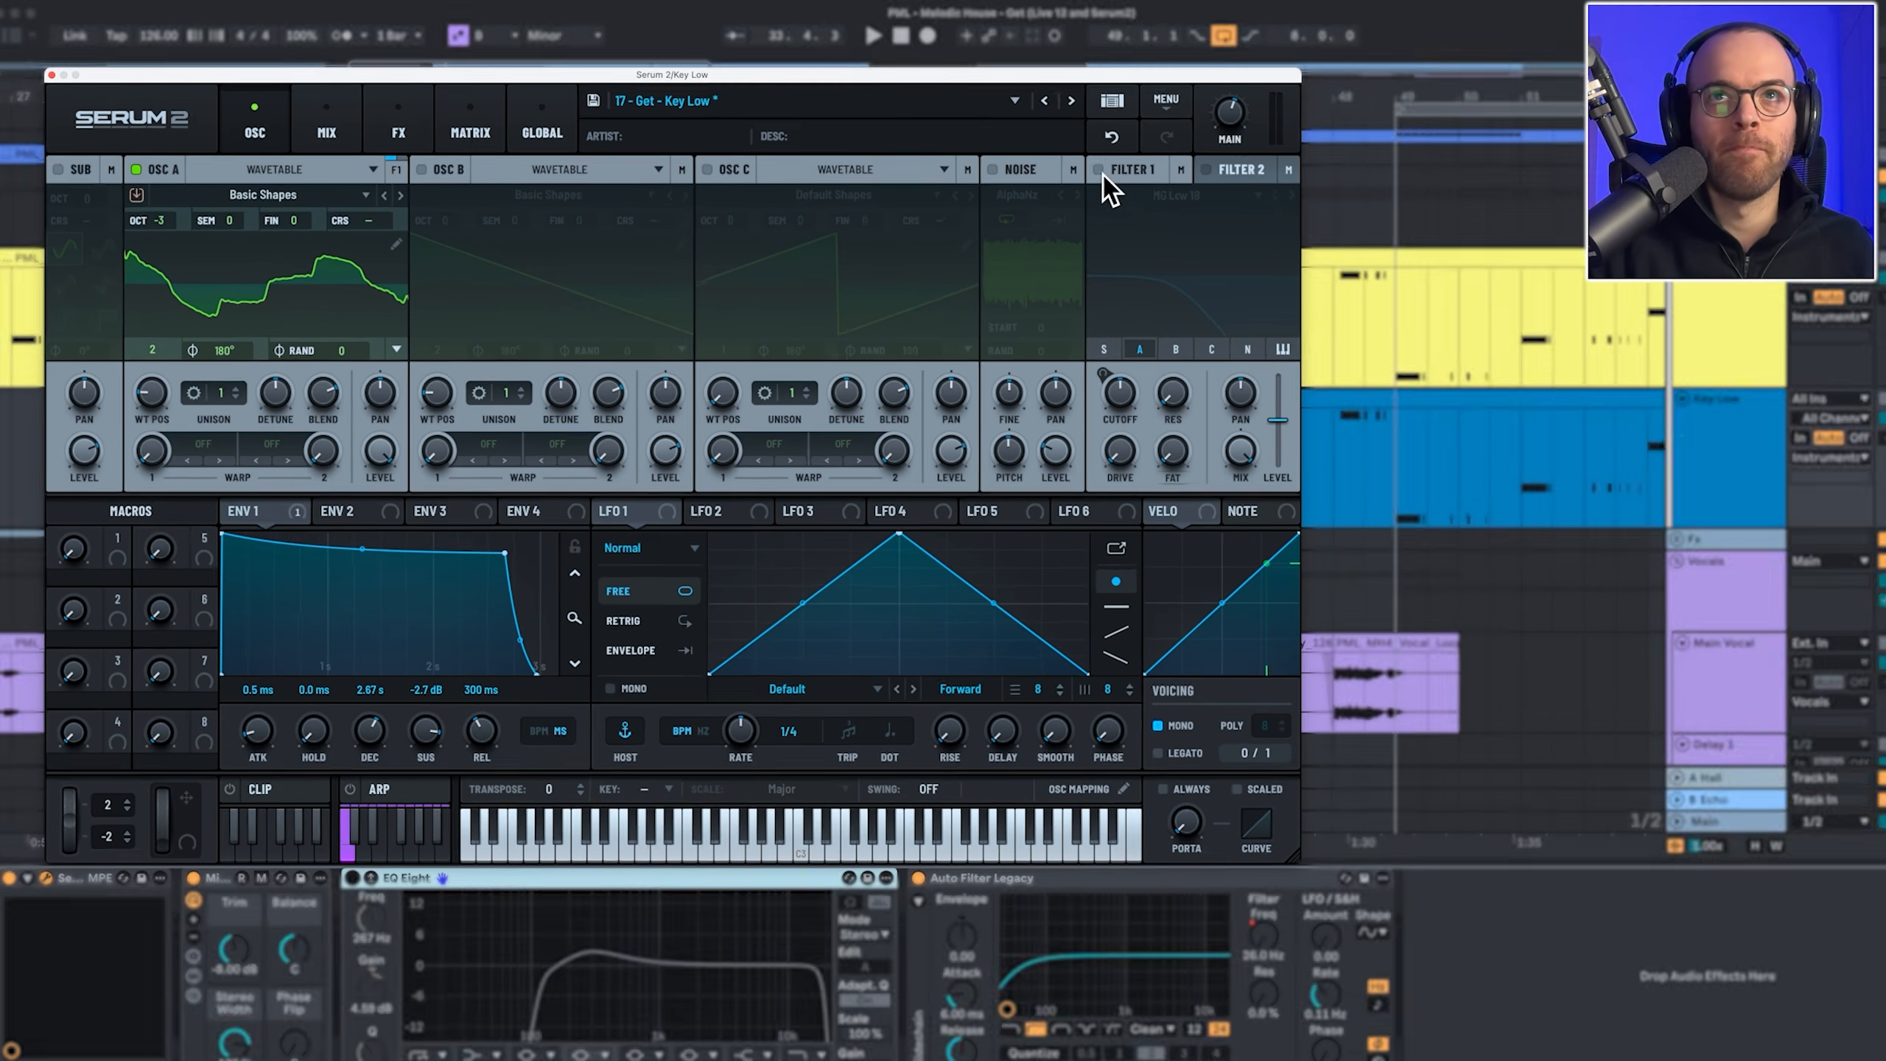
Step: Turn Filter 1 back on, play, re-enable Key Low's EQ Eight and toggle Serum's Equalizer effect
{"action": "left_click", "coordinate": [1100, 172]}
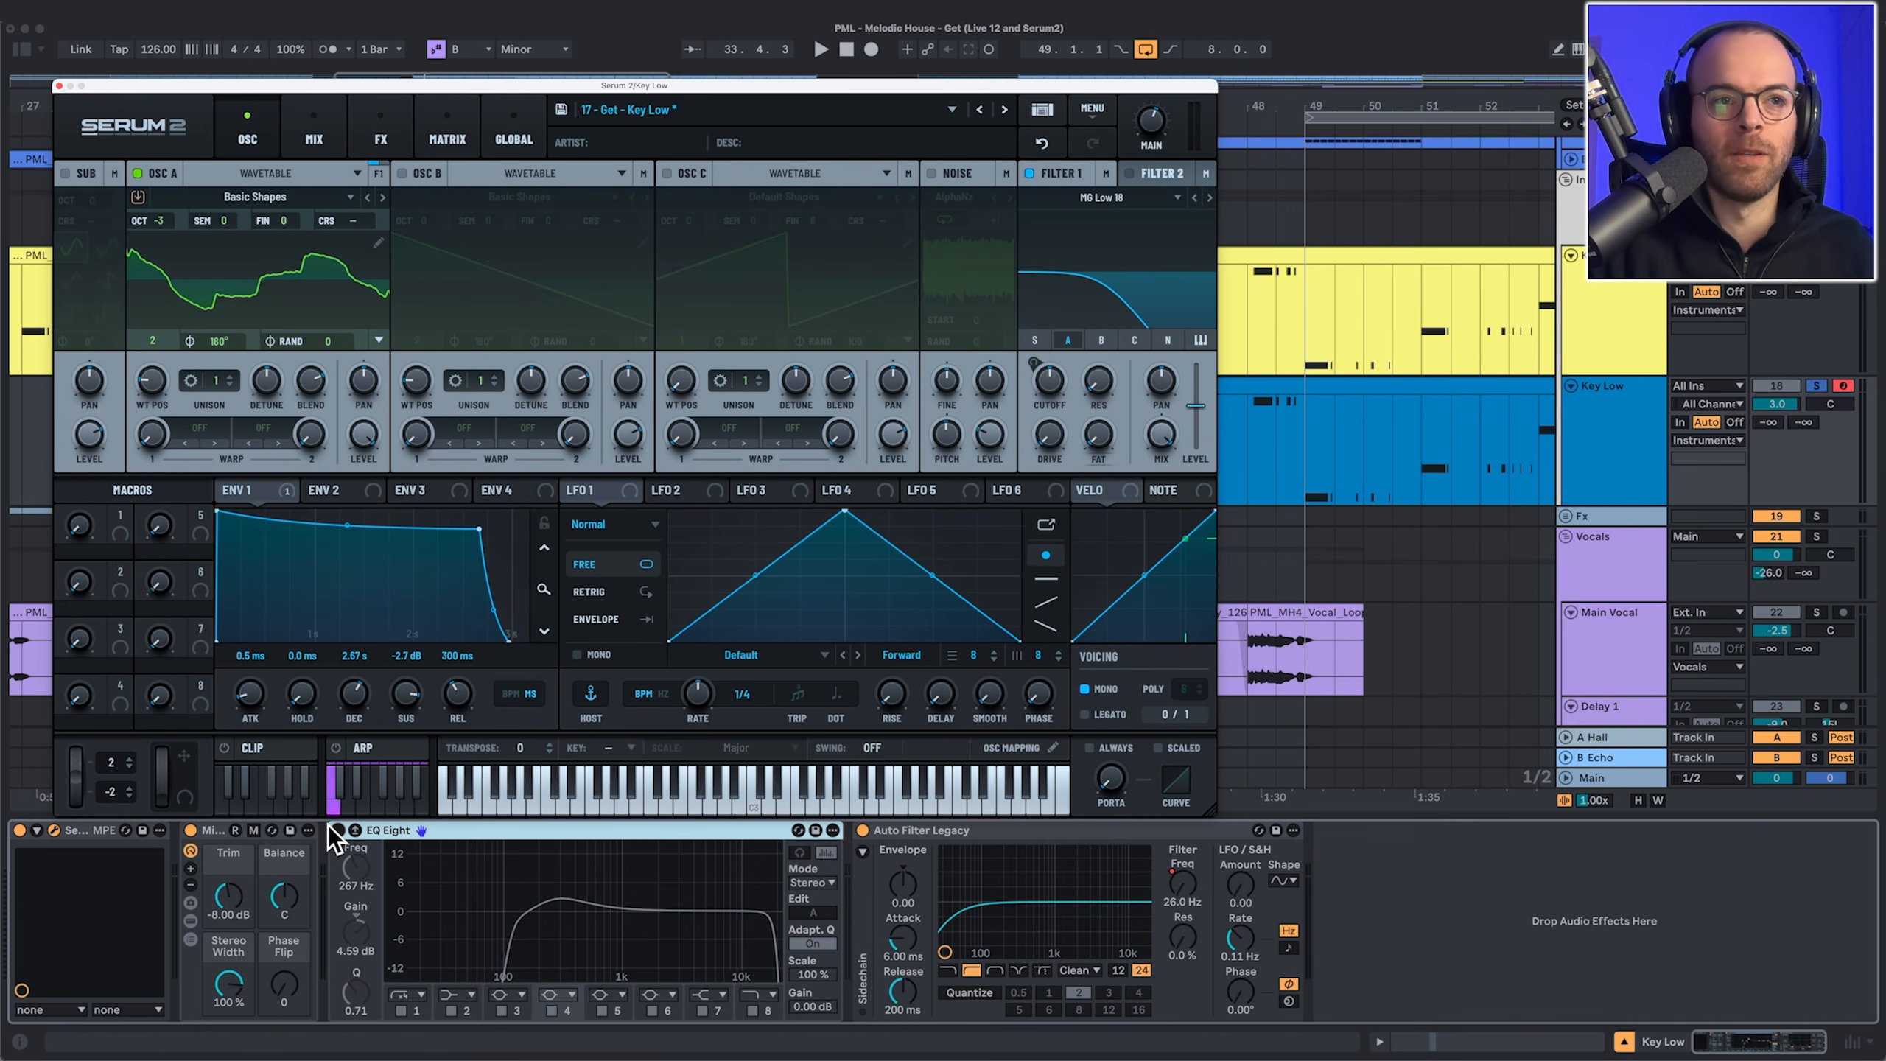
{"action": "key", "text": "space"}
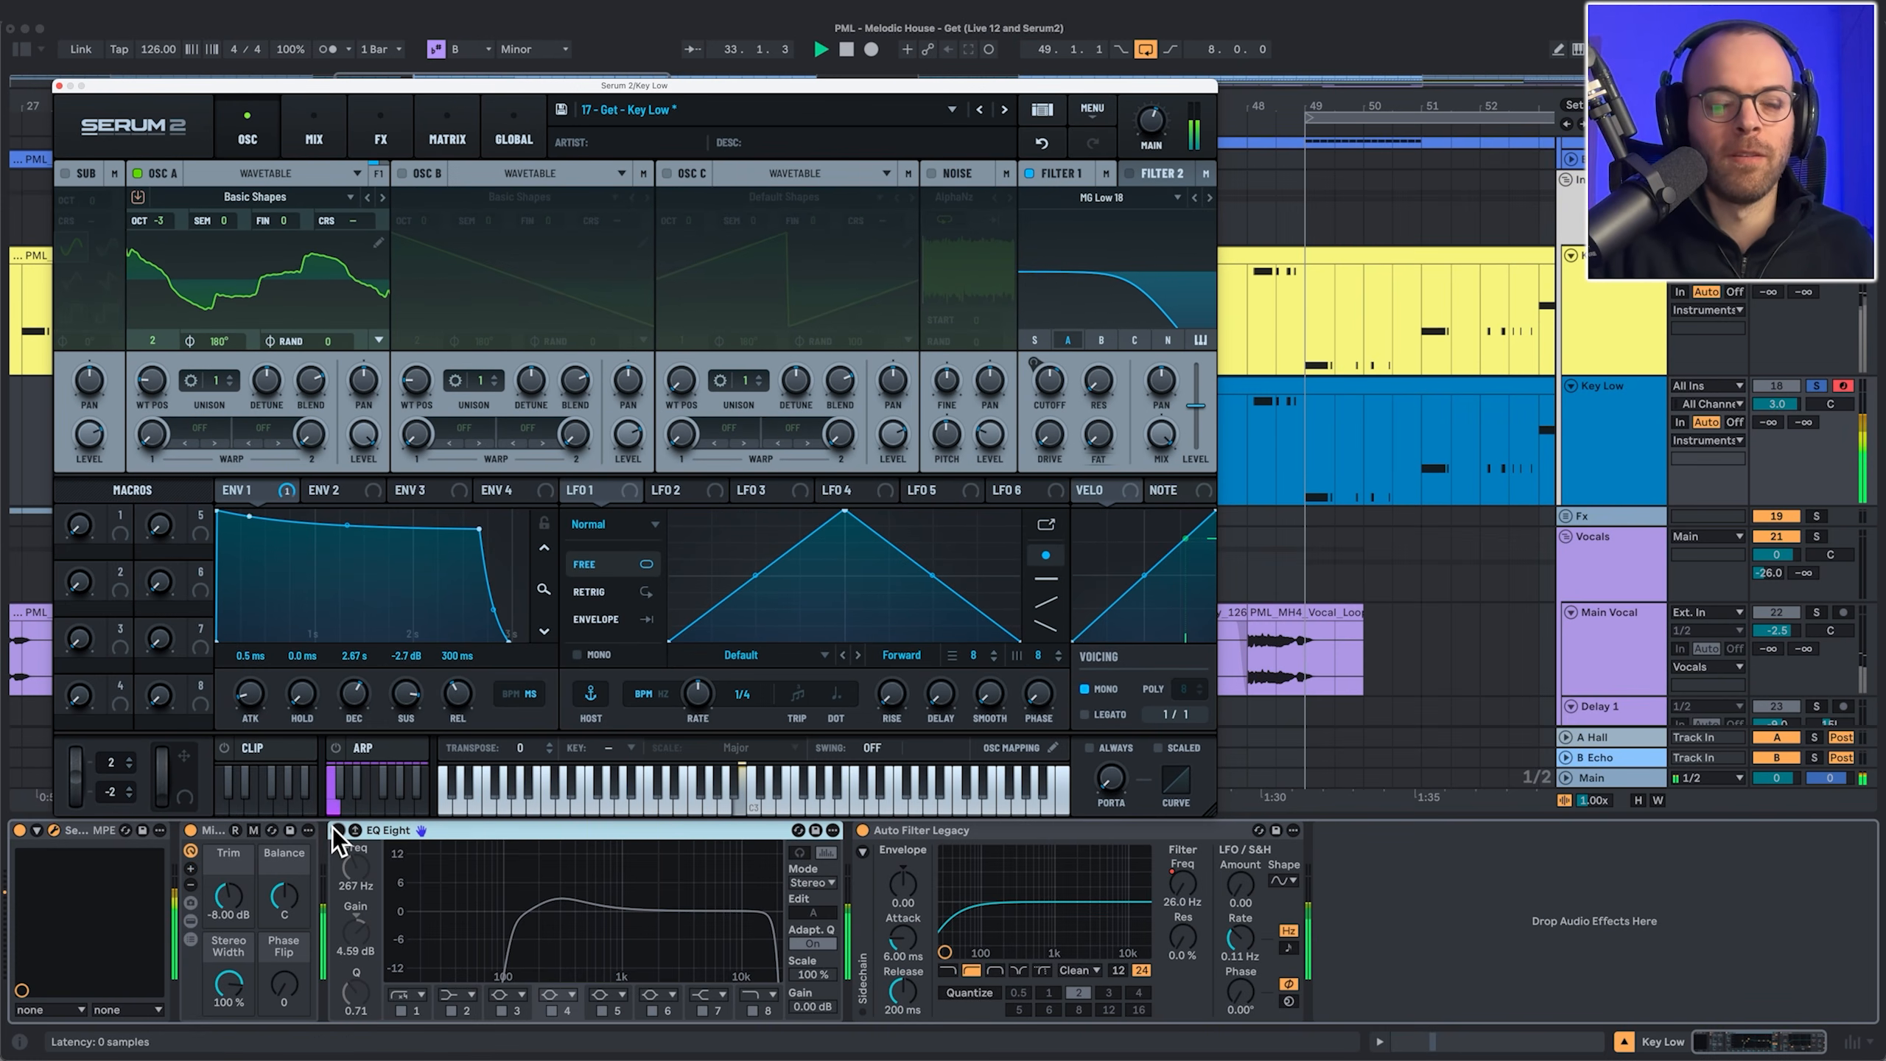
{"action": "left_click", "coordinate": [335, 829]}
{"action": "left_click", "coordinate": [380, 134]}
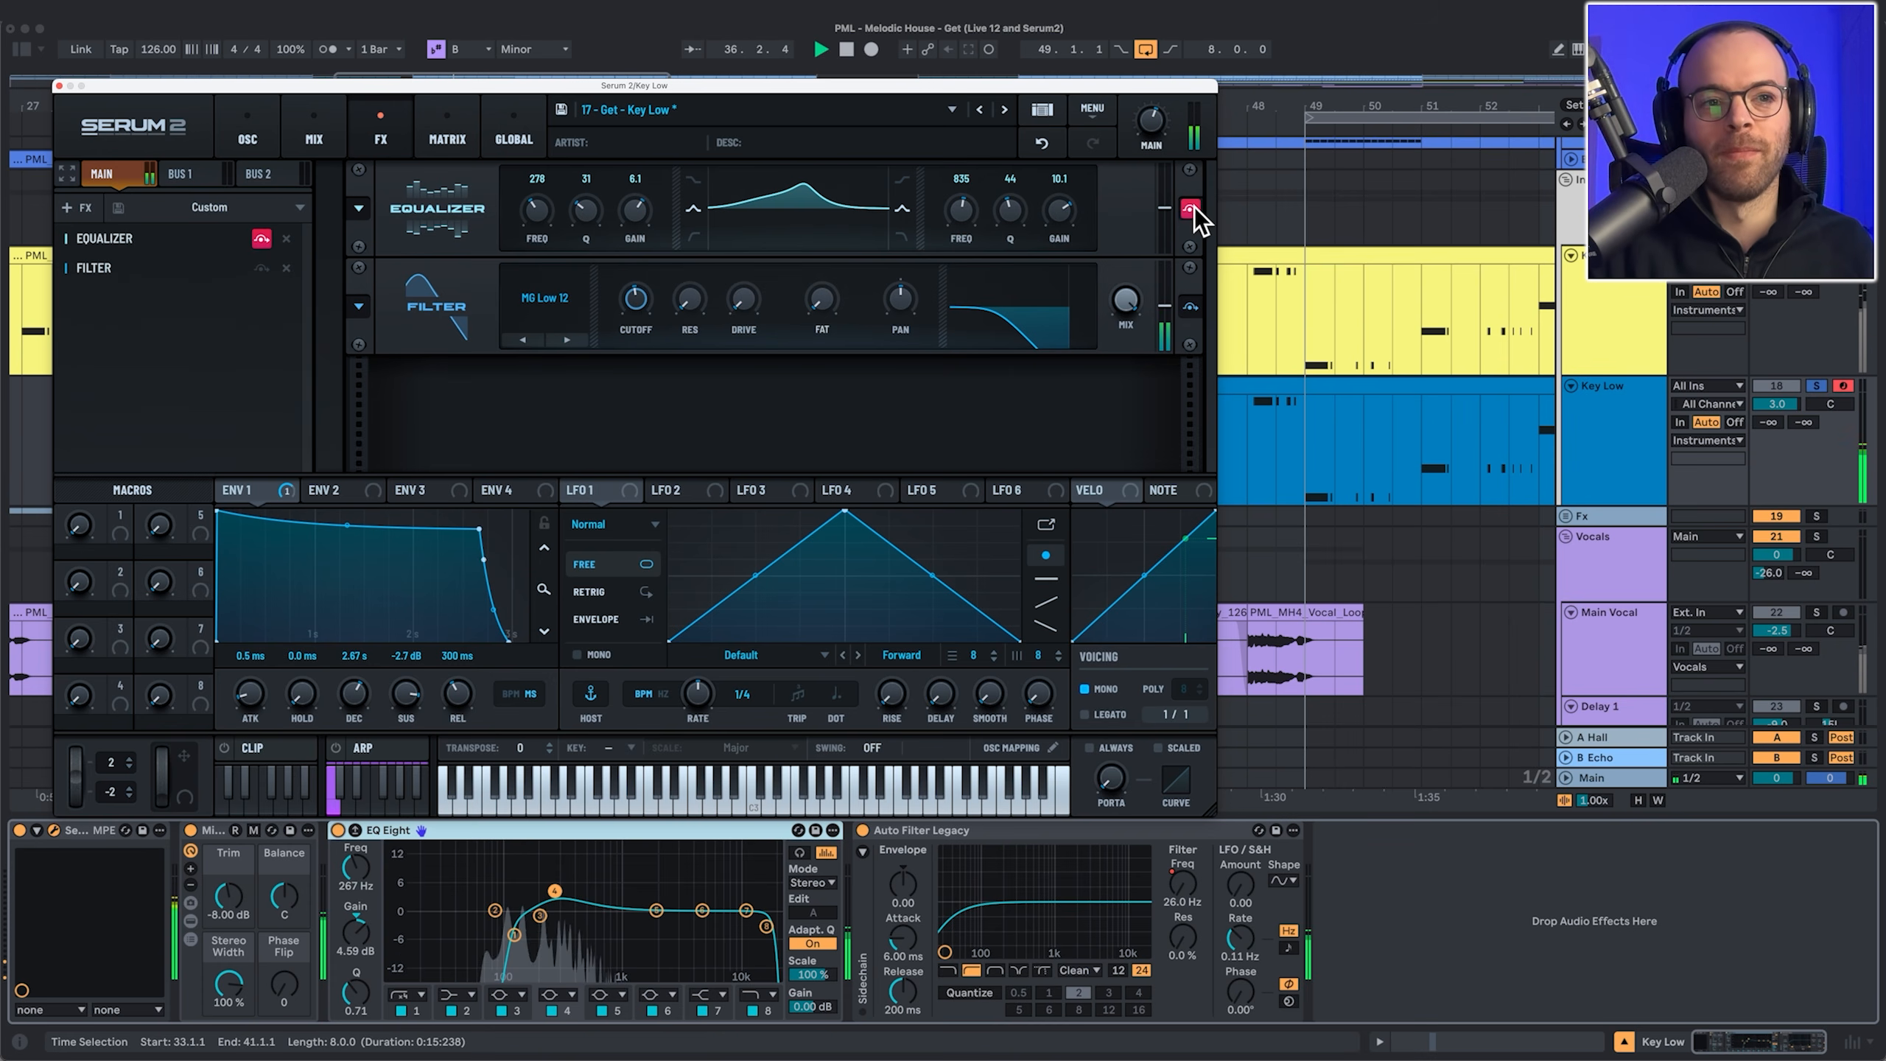
{"action": "left_click", "coordinate": [1191, 209]}
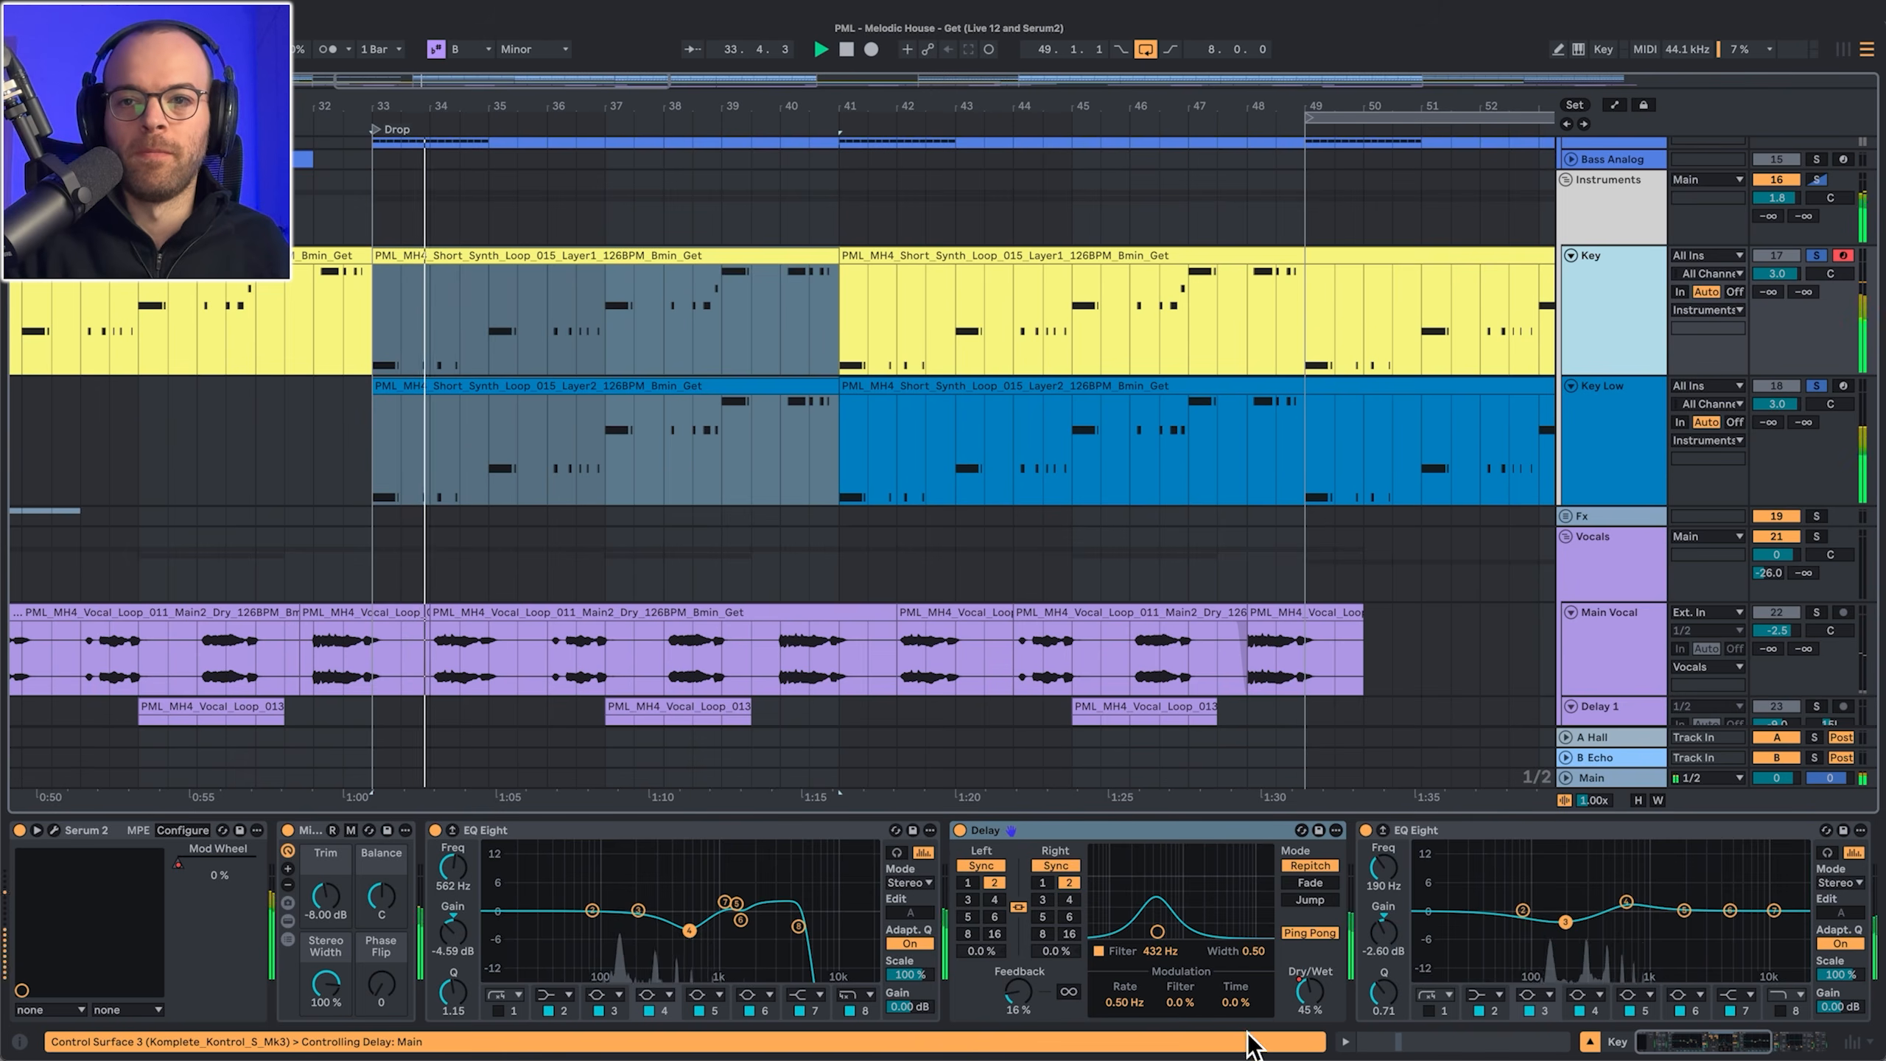
Step: Scroll through the Key chain's Auto Filter Legacy and Utility, then up to the Kick 2 track
{"action": "scroll", "coordinate": [1319, 975], "scroll_direction": "right", "scroll_amount": 5}
{"action": "scroll", "coordinate": [1320, 974], "scroll_direction": "left", "scroll_amount": 5}
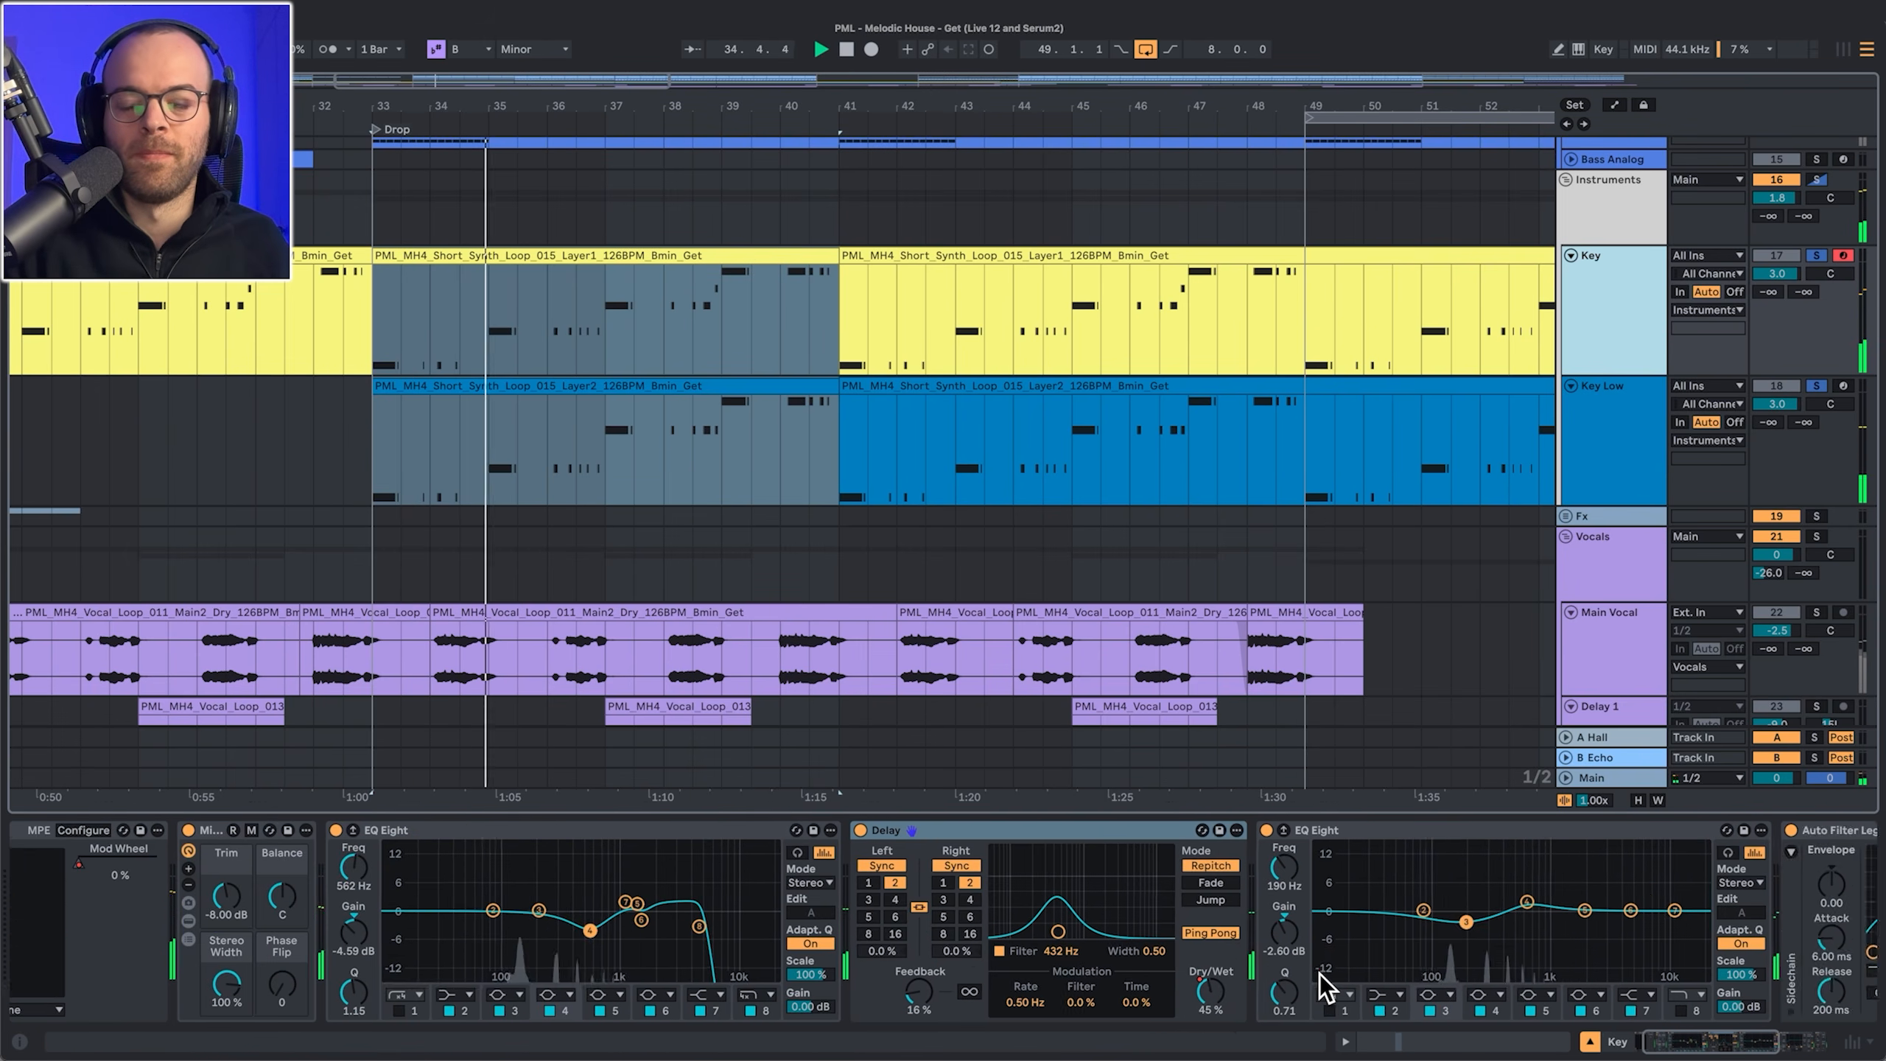
{"action": "scroll", "coordinate": [1455, 966], "scroll_direction": "right", "scroll_amount": 5}
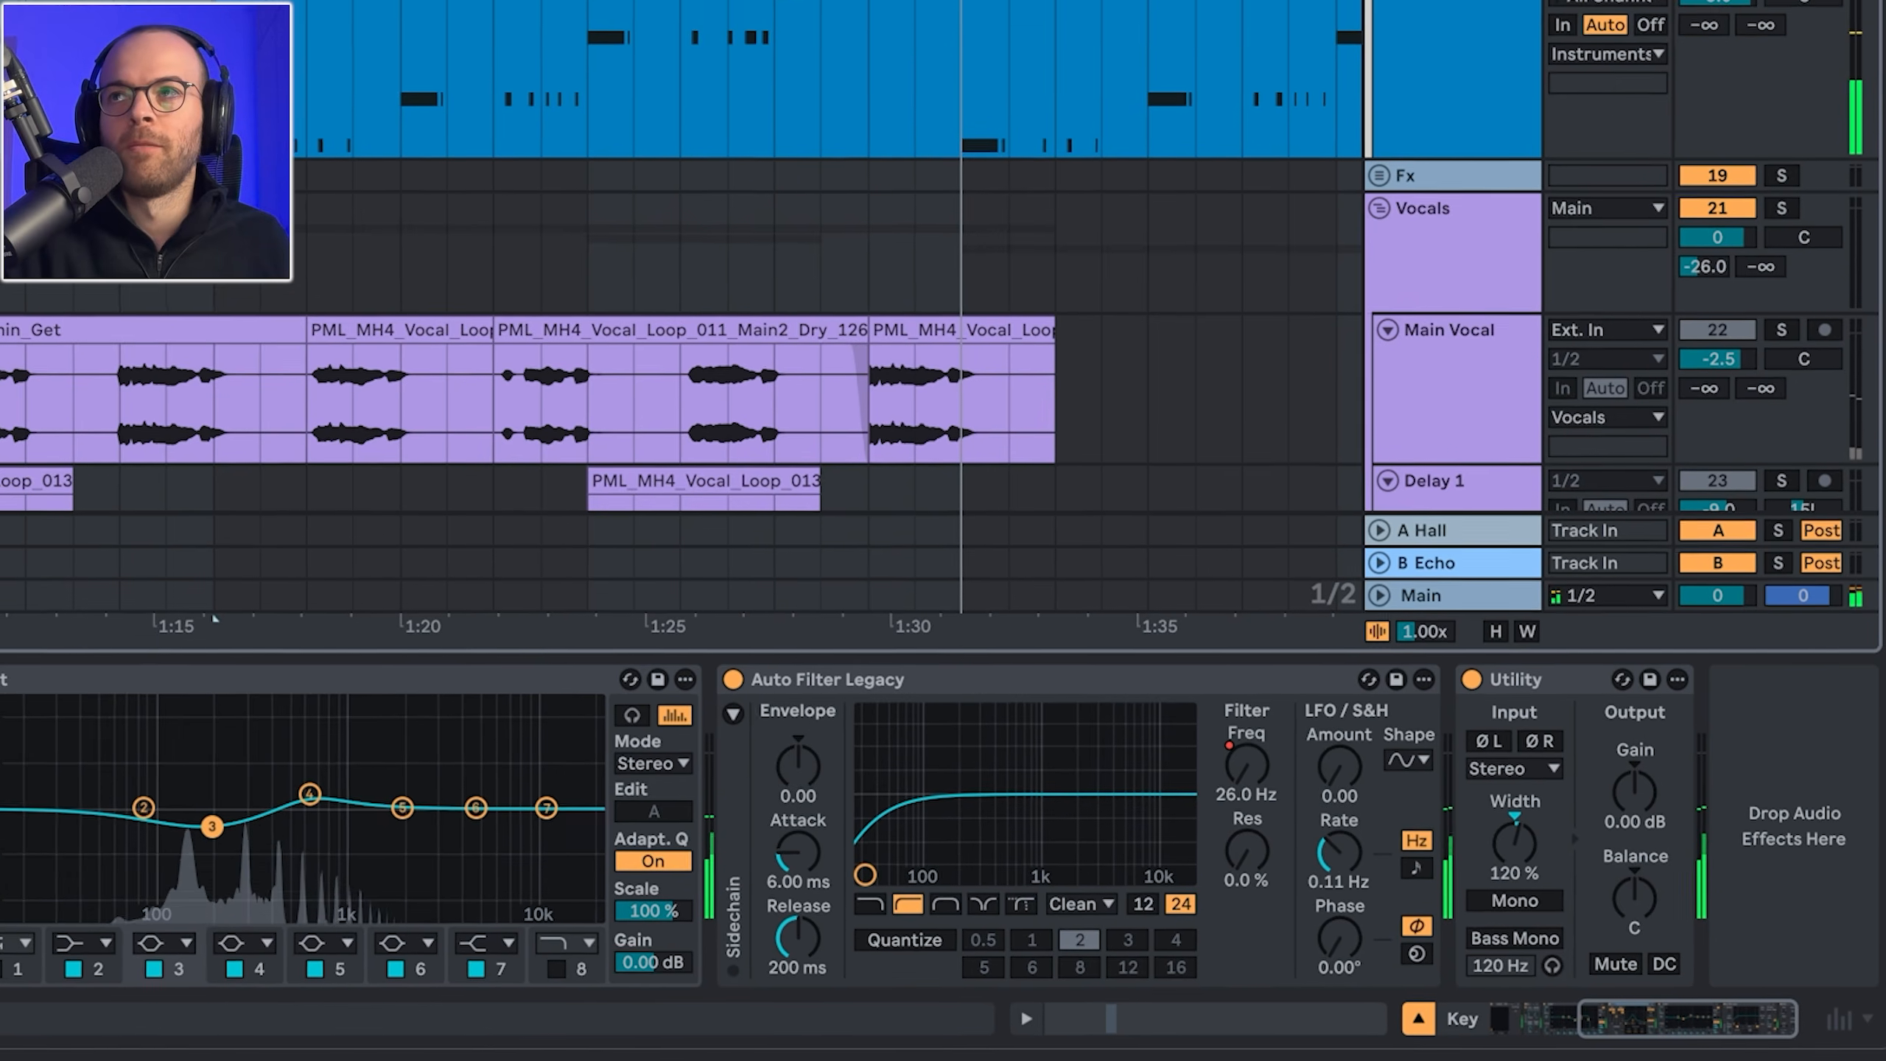
{"action": "scroll", "coordinate": [891, 297], "scroll_direction": "up", "scroll_amount": 3}
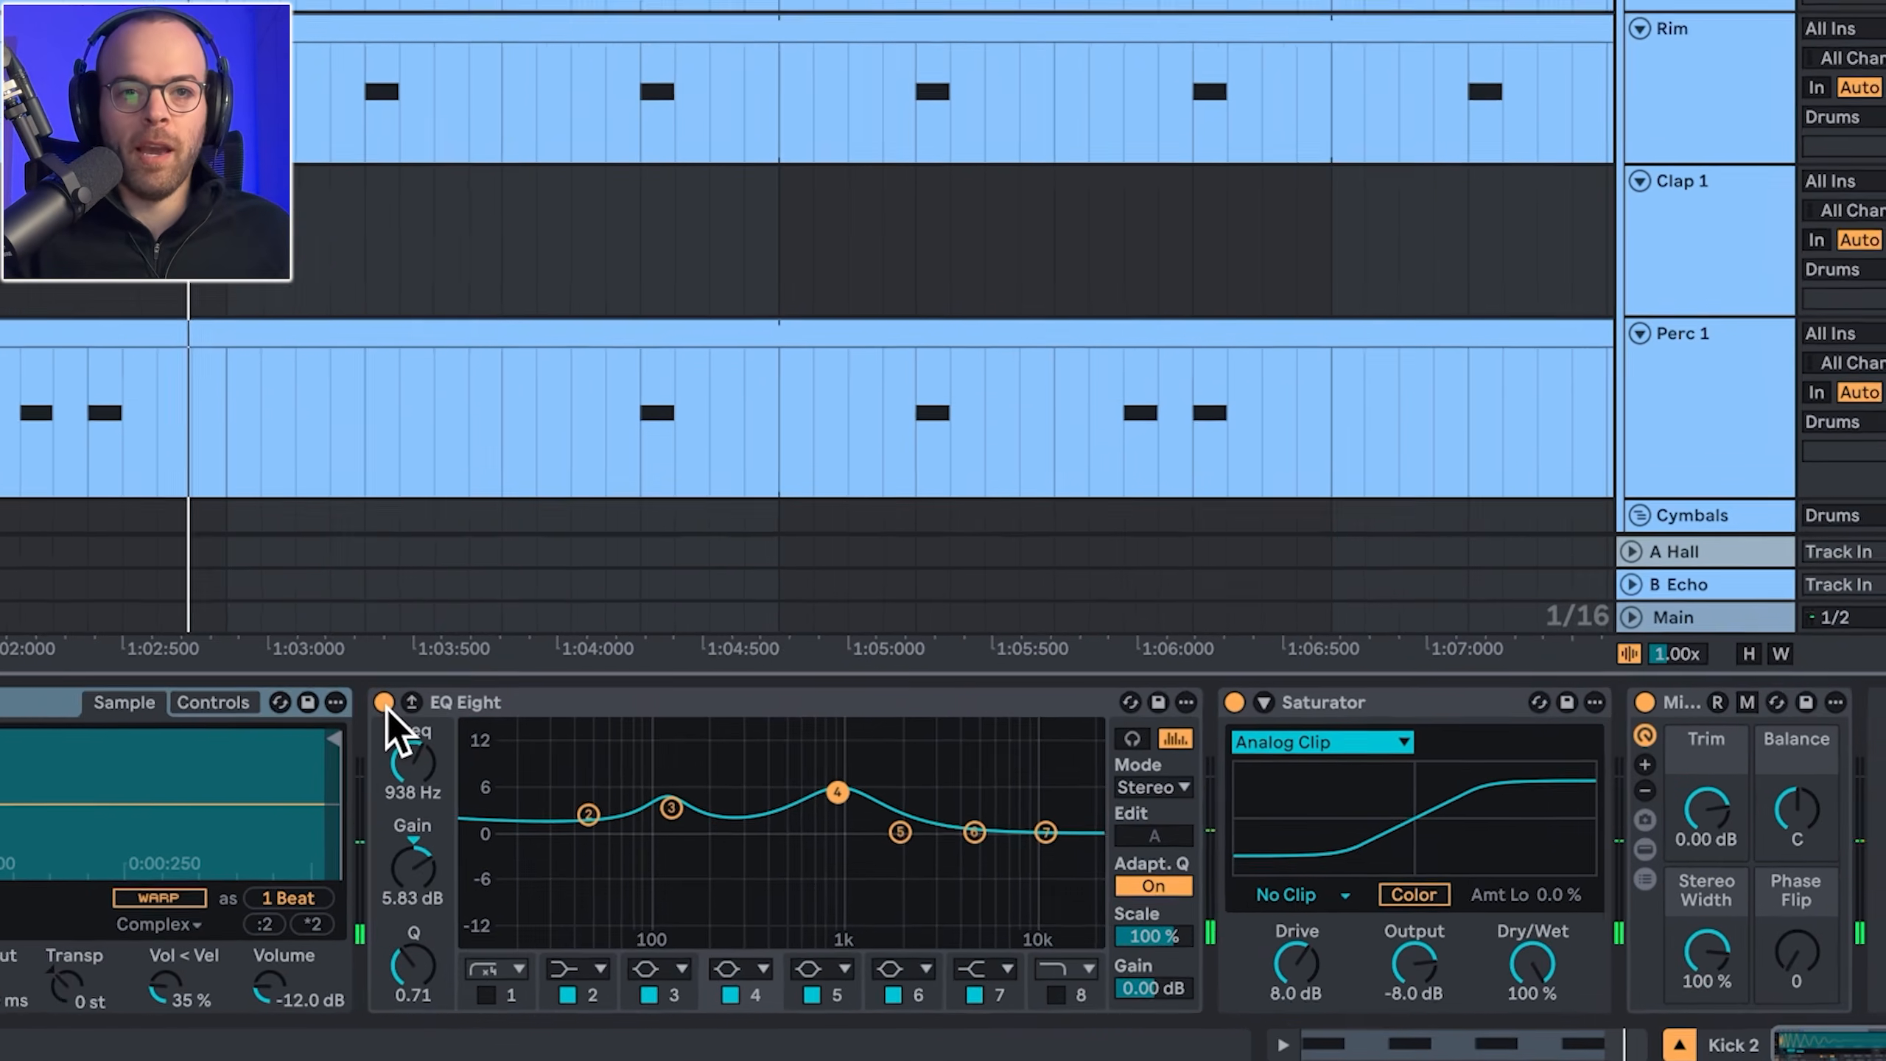
Step: A/B the Kick 2 EQ Eight, inspect the 121 Hz band, then try and undo a 938 Hz boost to 11.5 dB
{"action": "left_click", "coordinate": [796, 831]}
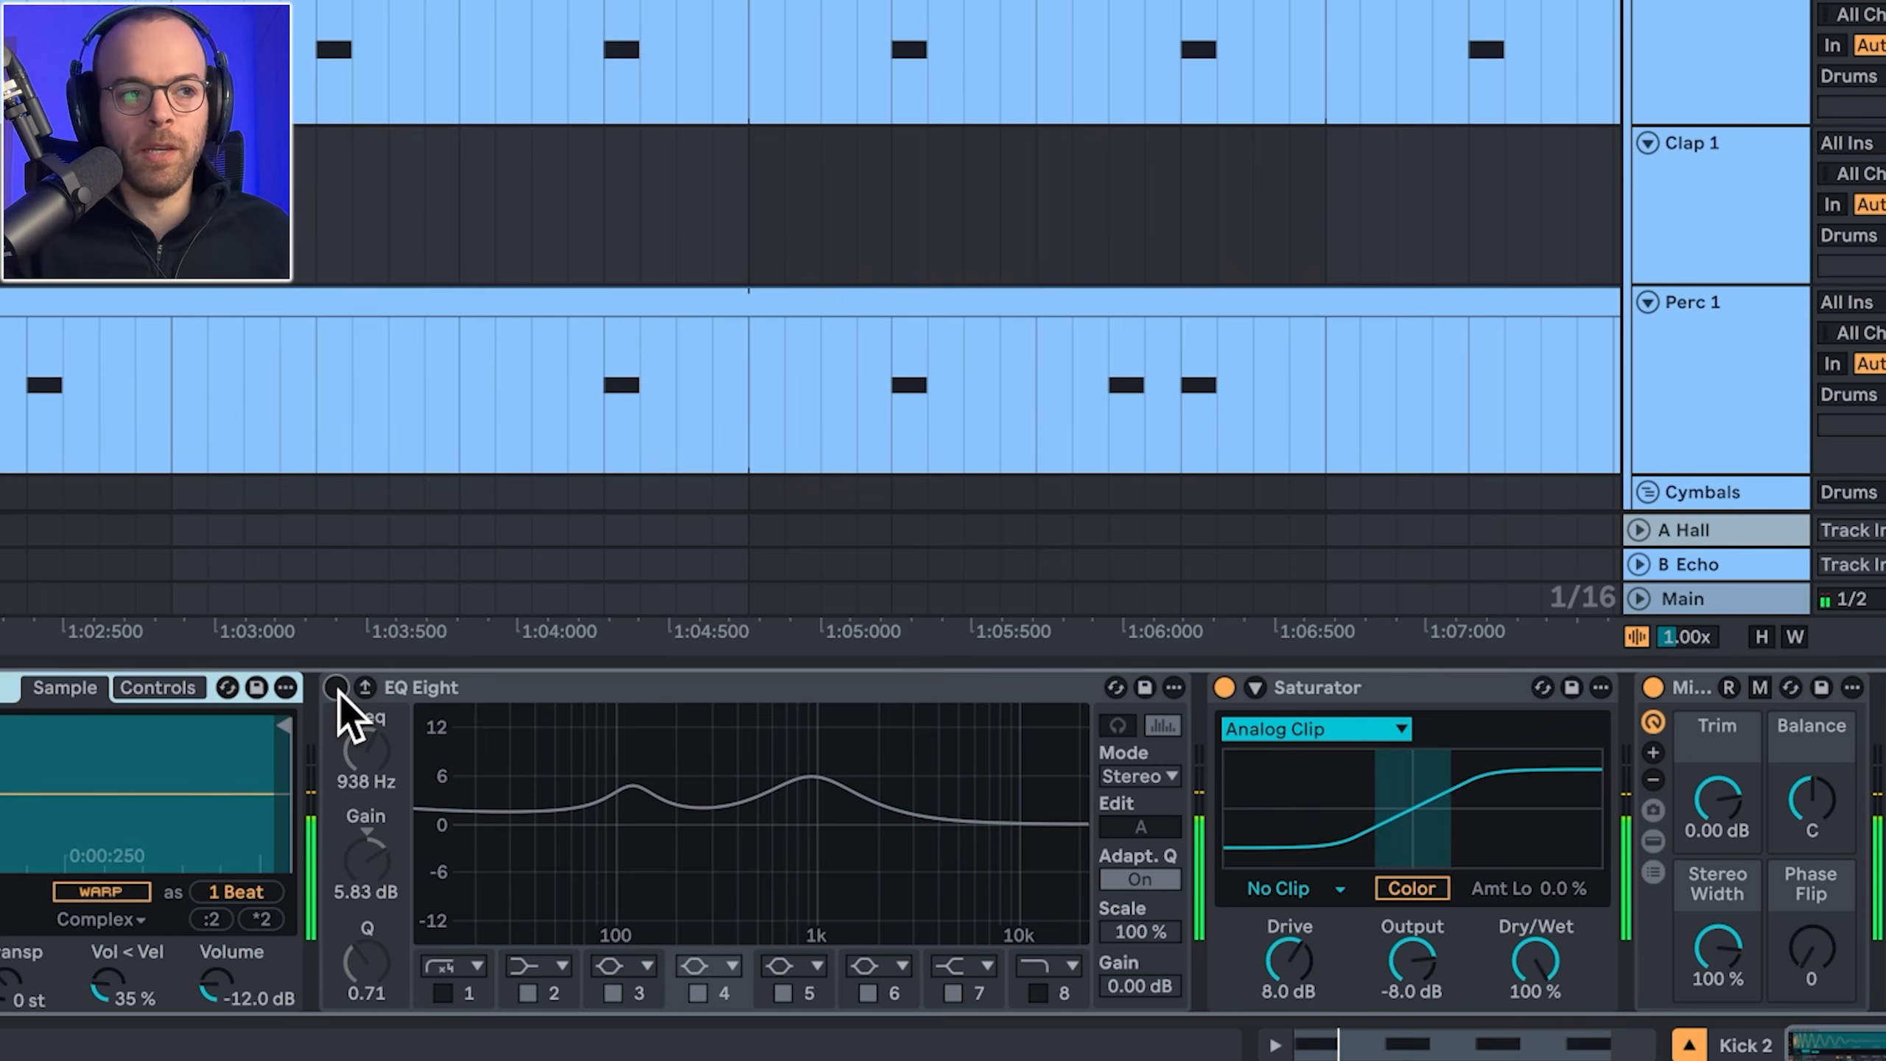
{"action": "left_click", "coordinate": [337, 689]}
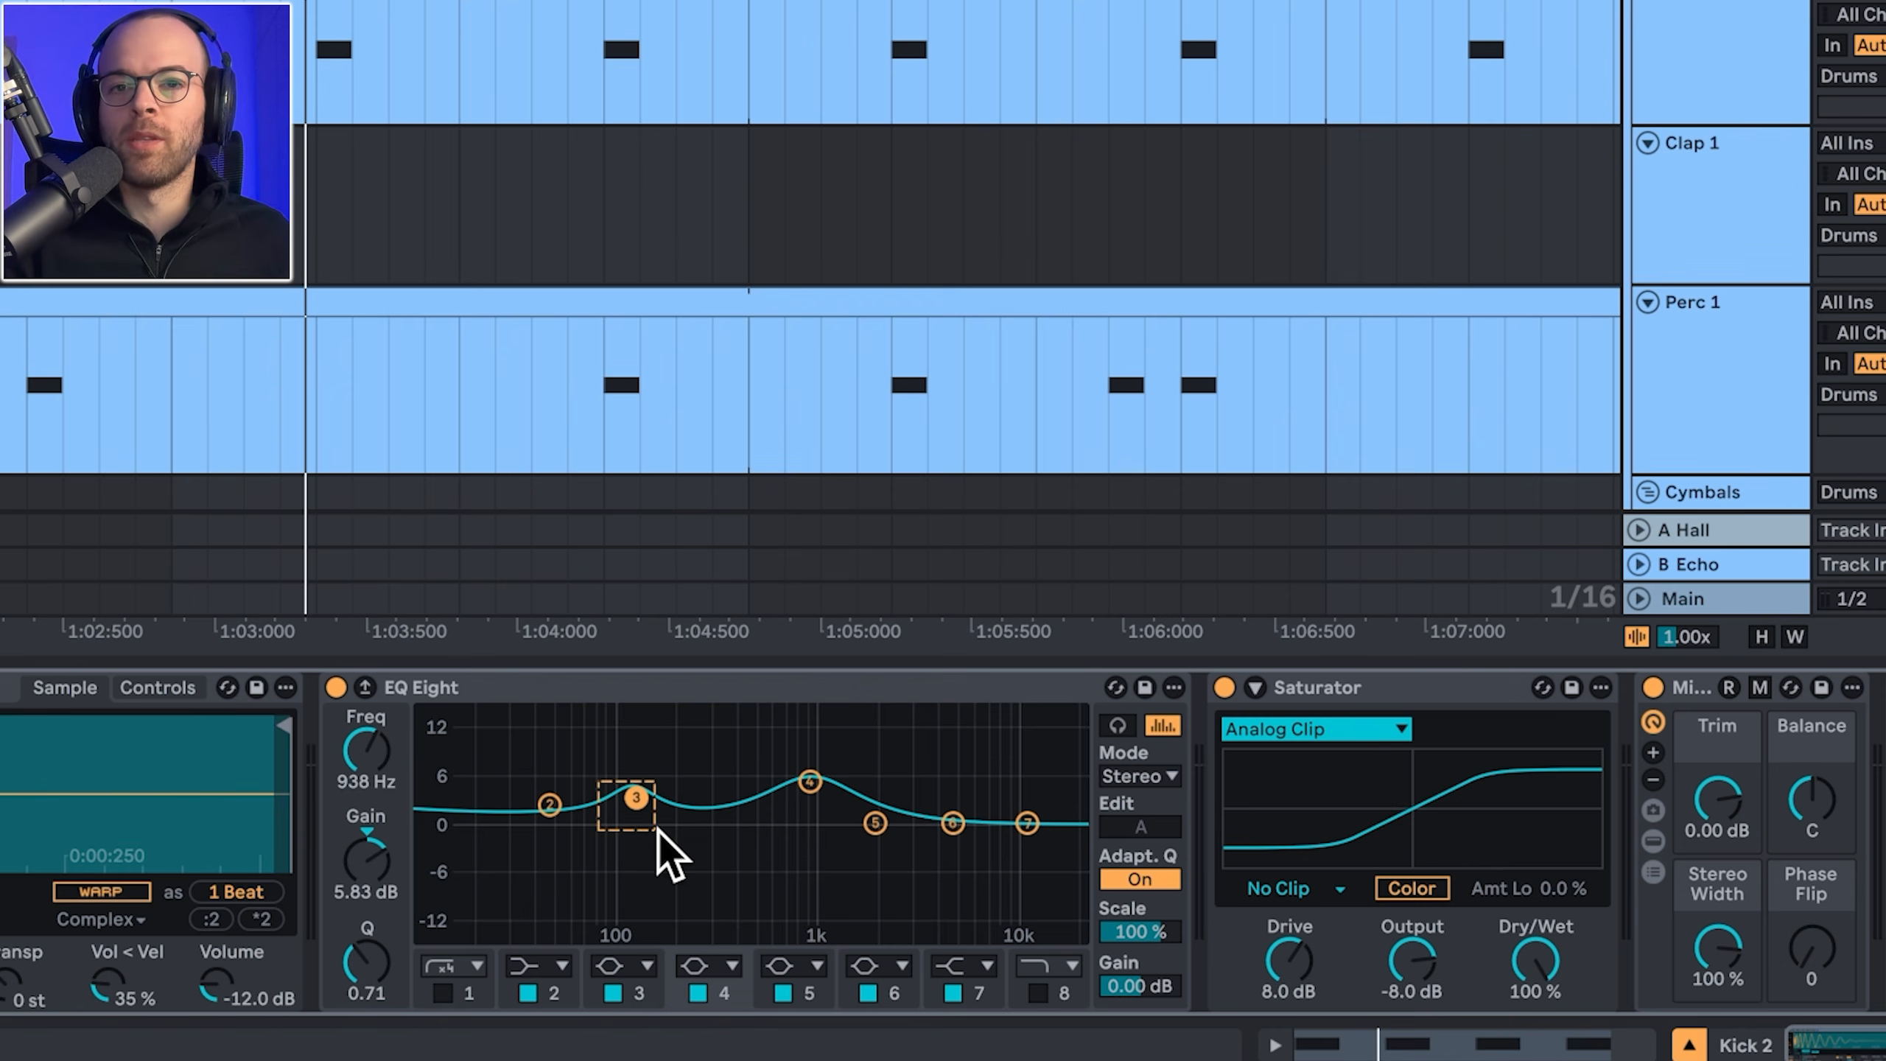
{"action": "left_click", "coordinate": [676, 841]}
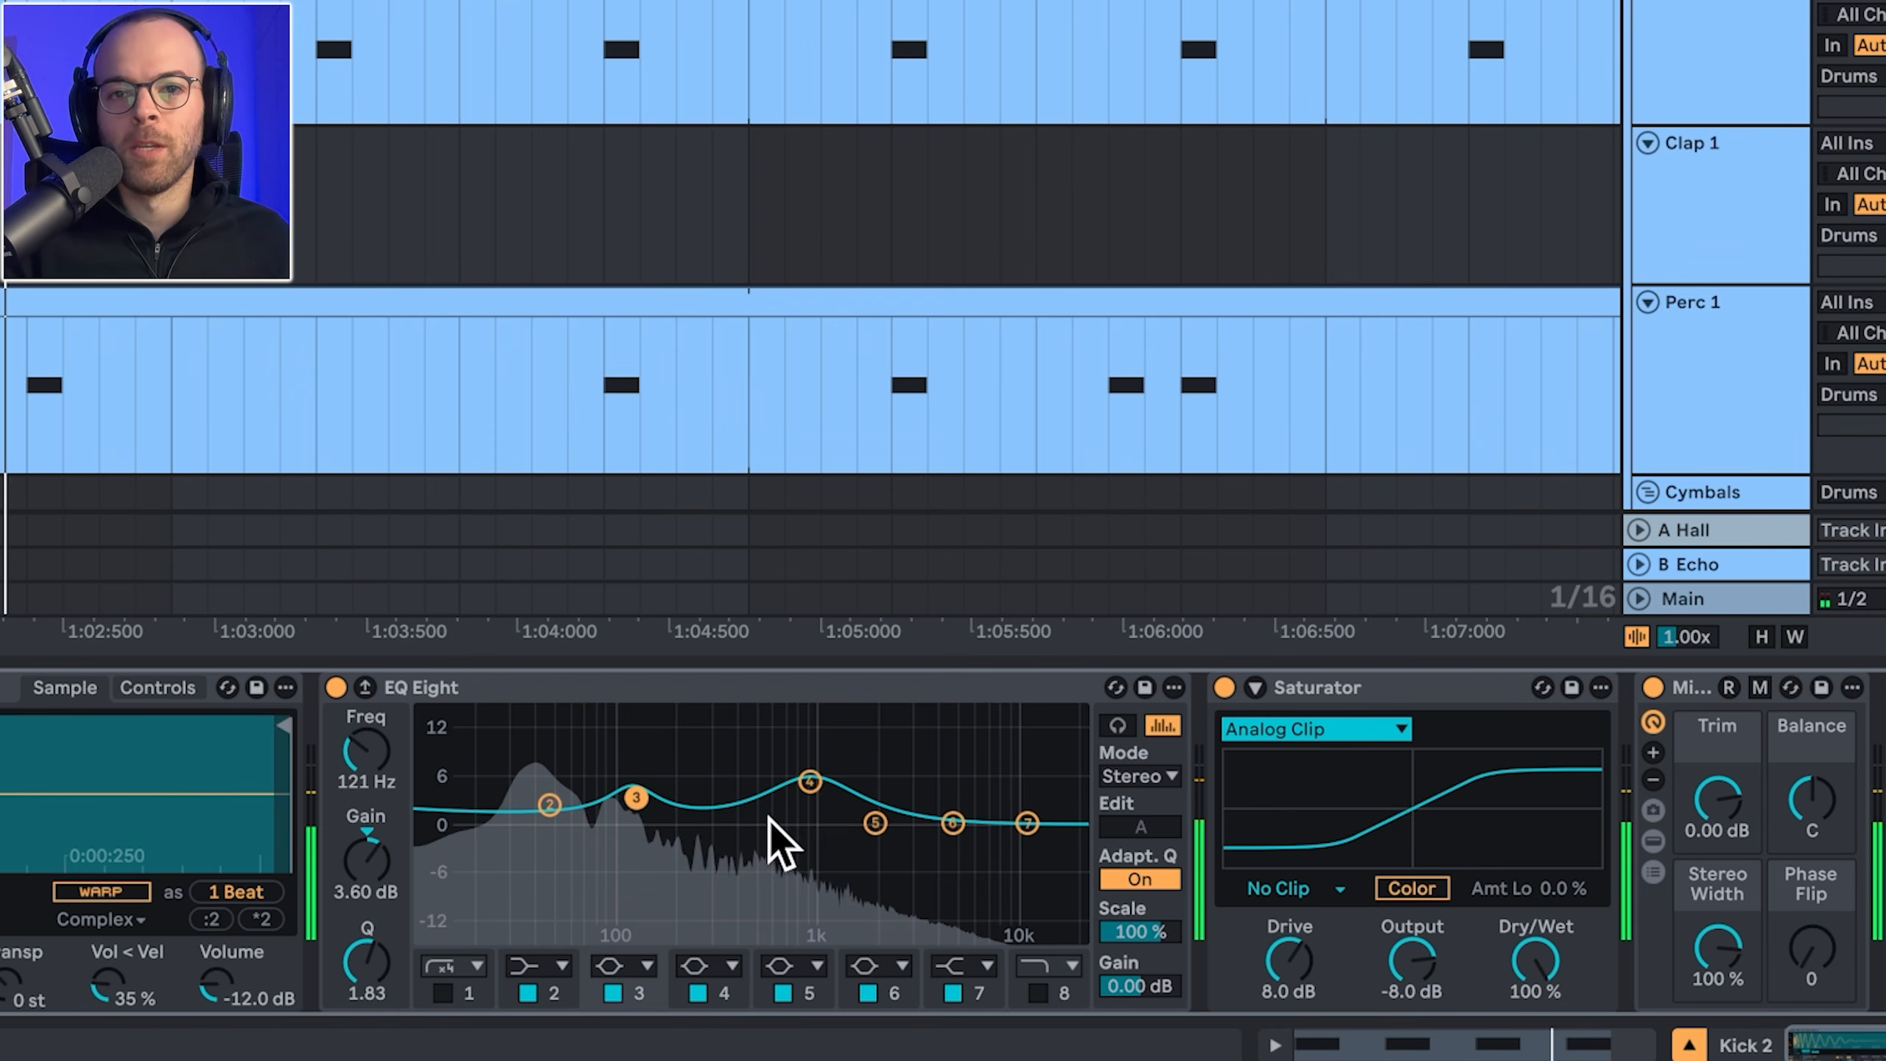
{"action": "left_click_drag", "start_coordinate": [809, 786], "coordinate": [779, 739]}
{"action": "key", "text": "ctrl+z"}
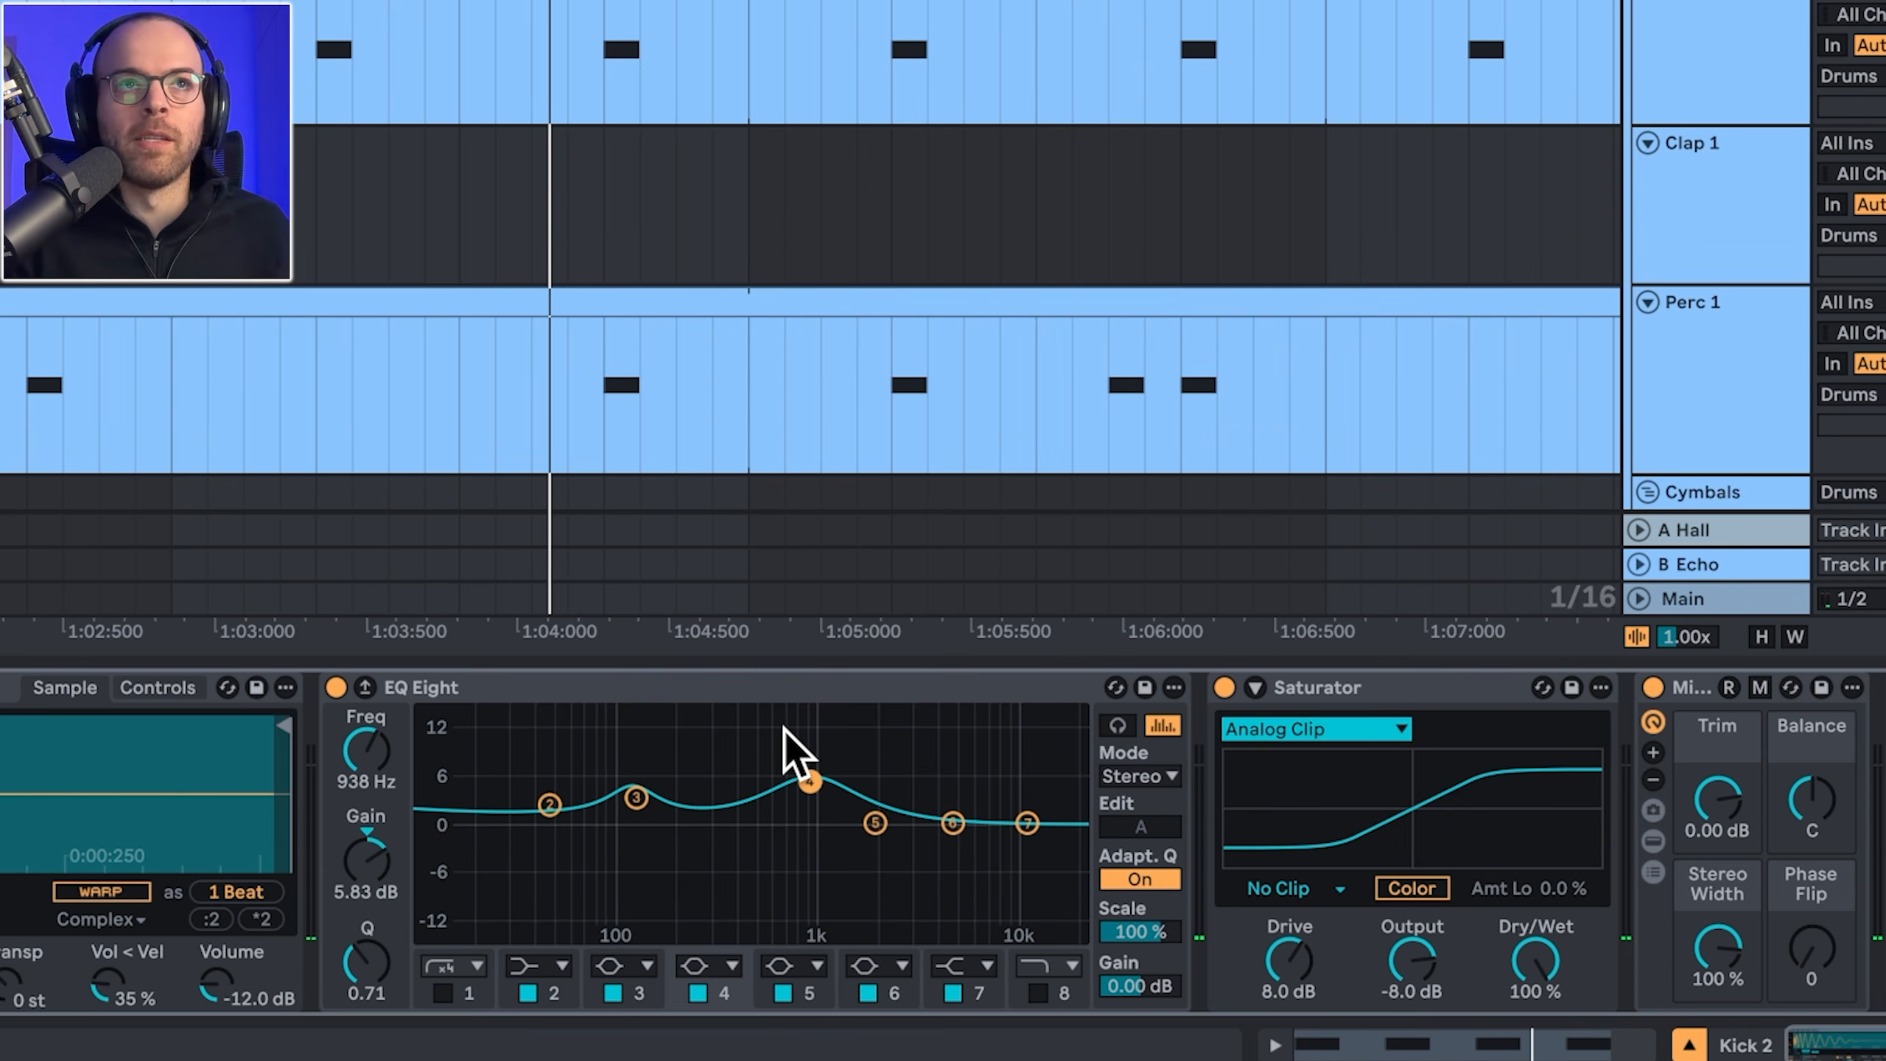
{"action": "key", "text": "space"}
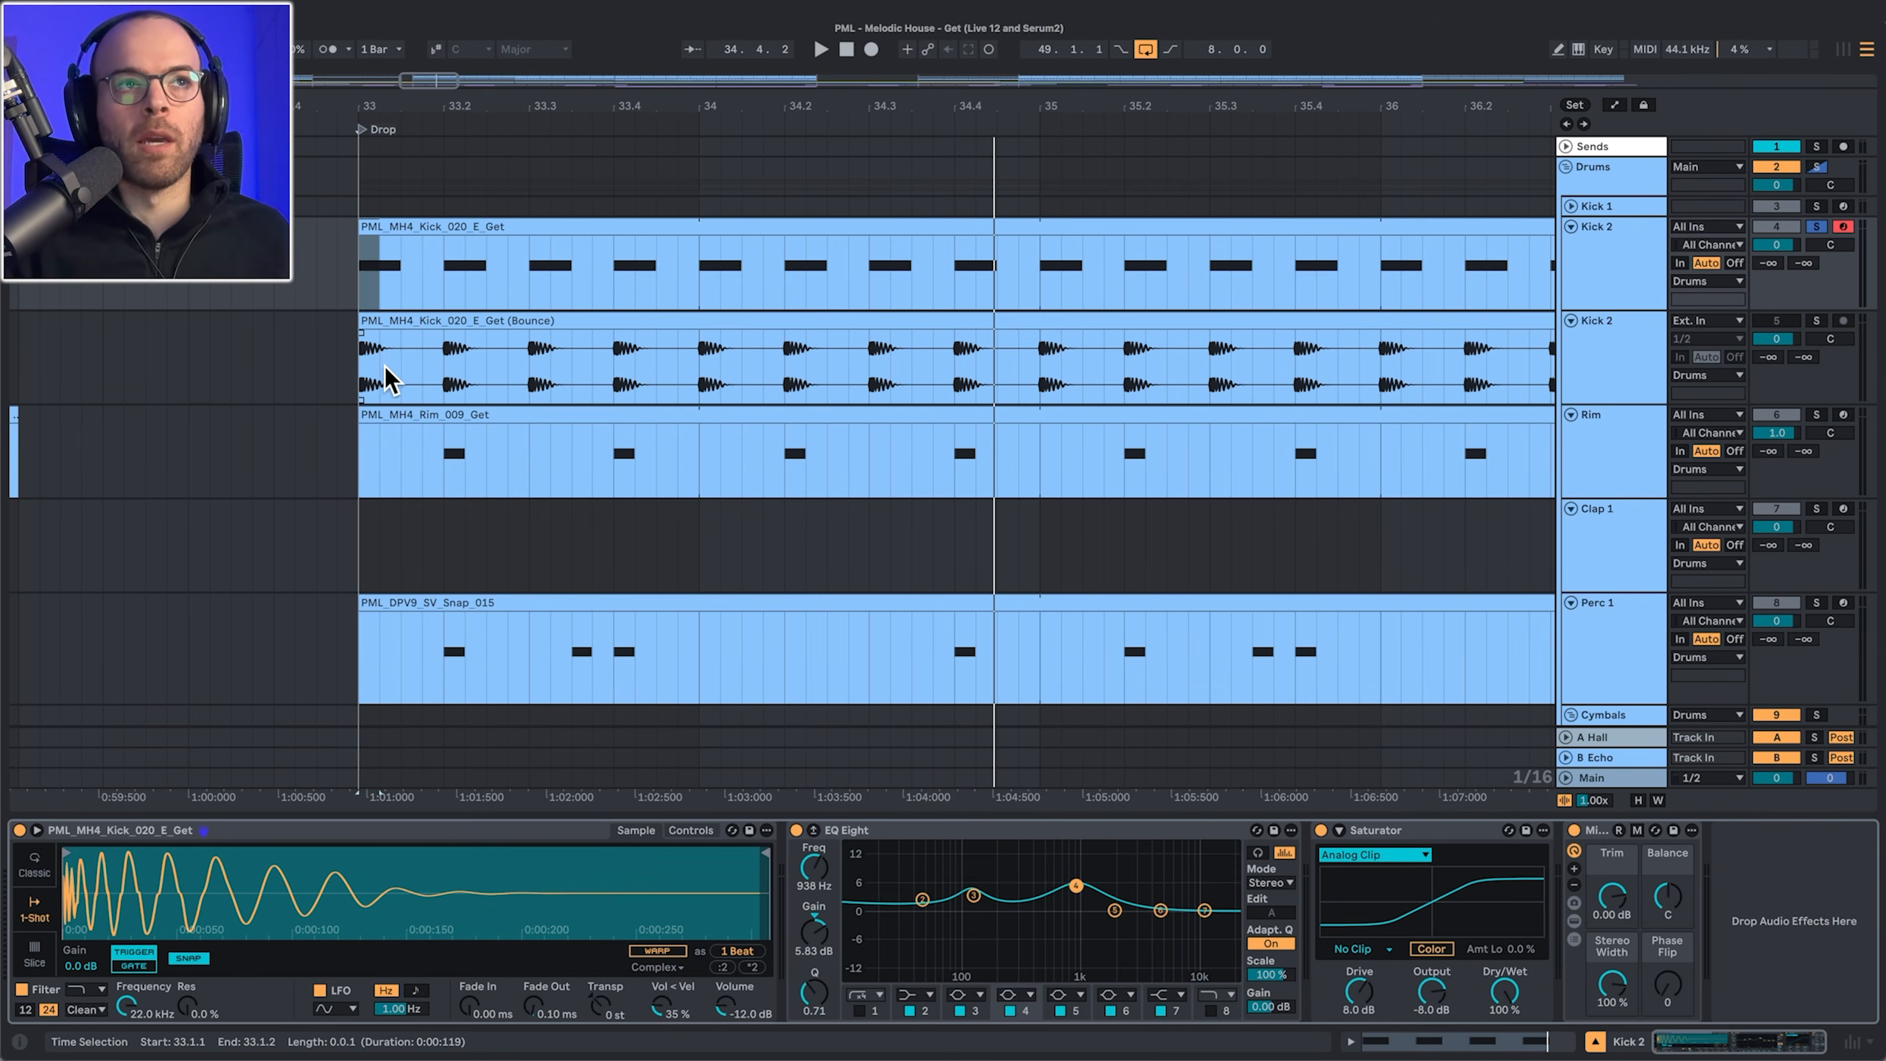
Step: Play the kick from the drop at bar 33, then bring up the Bassline track's devices
{"action": "left_click", "coordinate": [370, 378]}
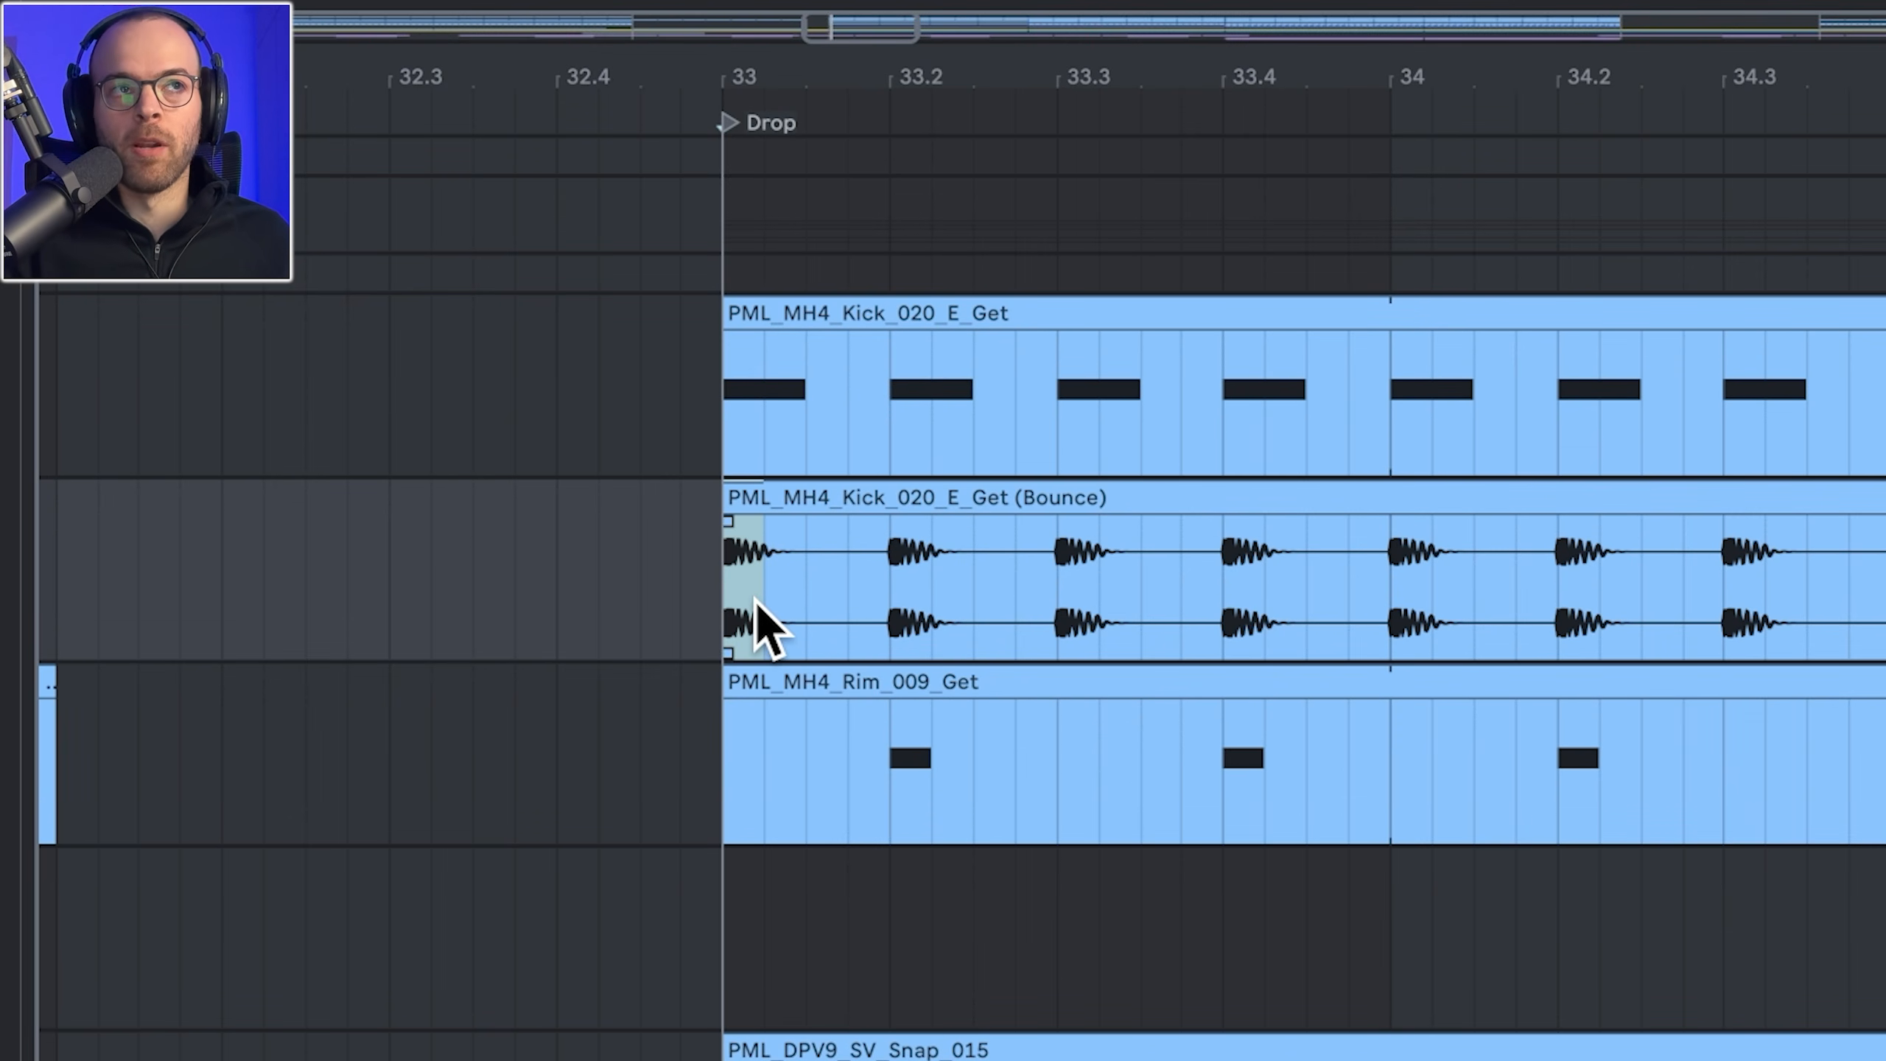
{"action": "key", "text": "space"}
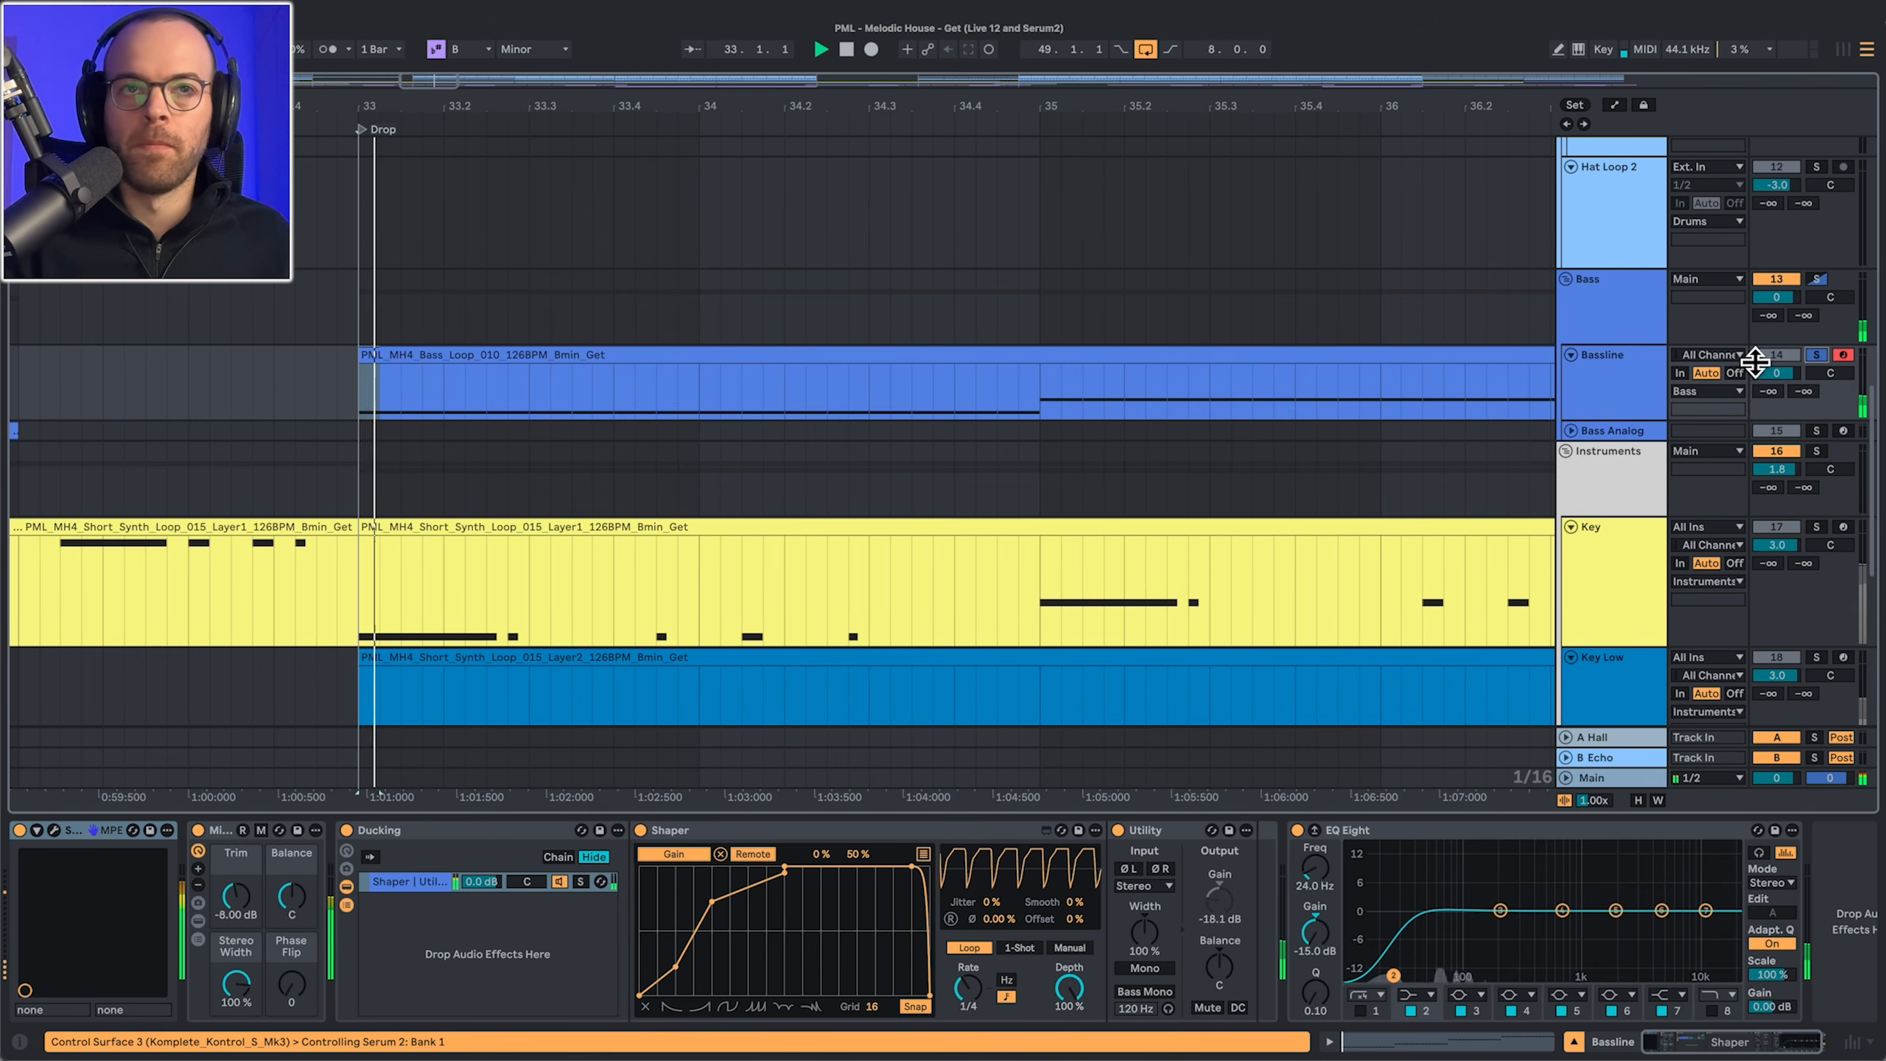
{"action": "left_click", "coordinate": [1611, 394]}
{"action": "scroll", "coordinate": [1611, 394], "scroll_direction": "up", "scroll_amount": 5}
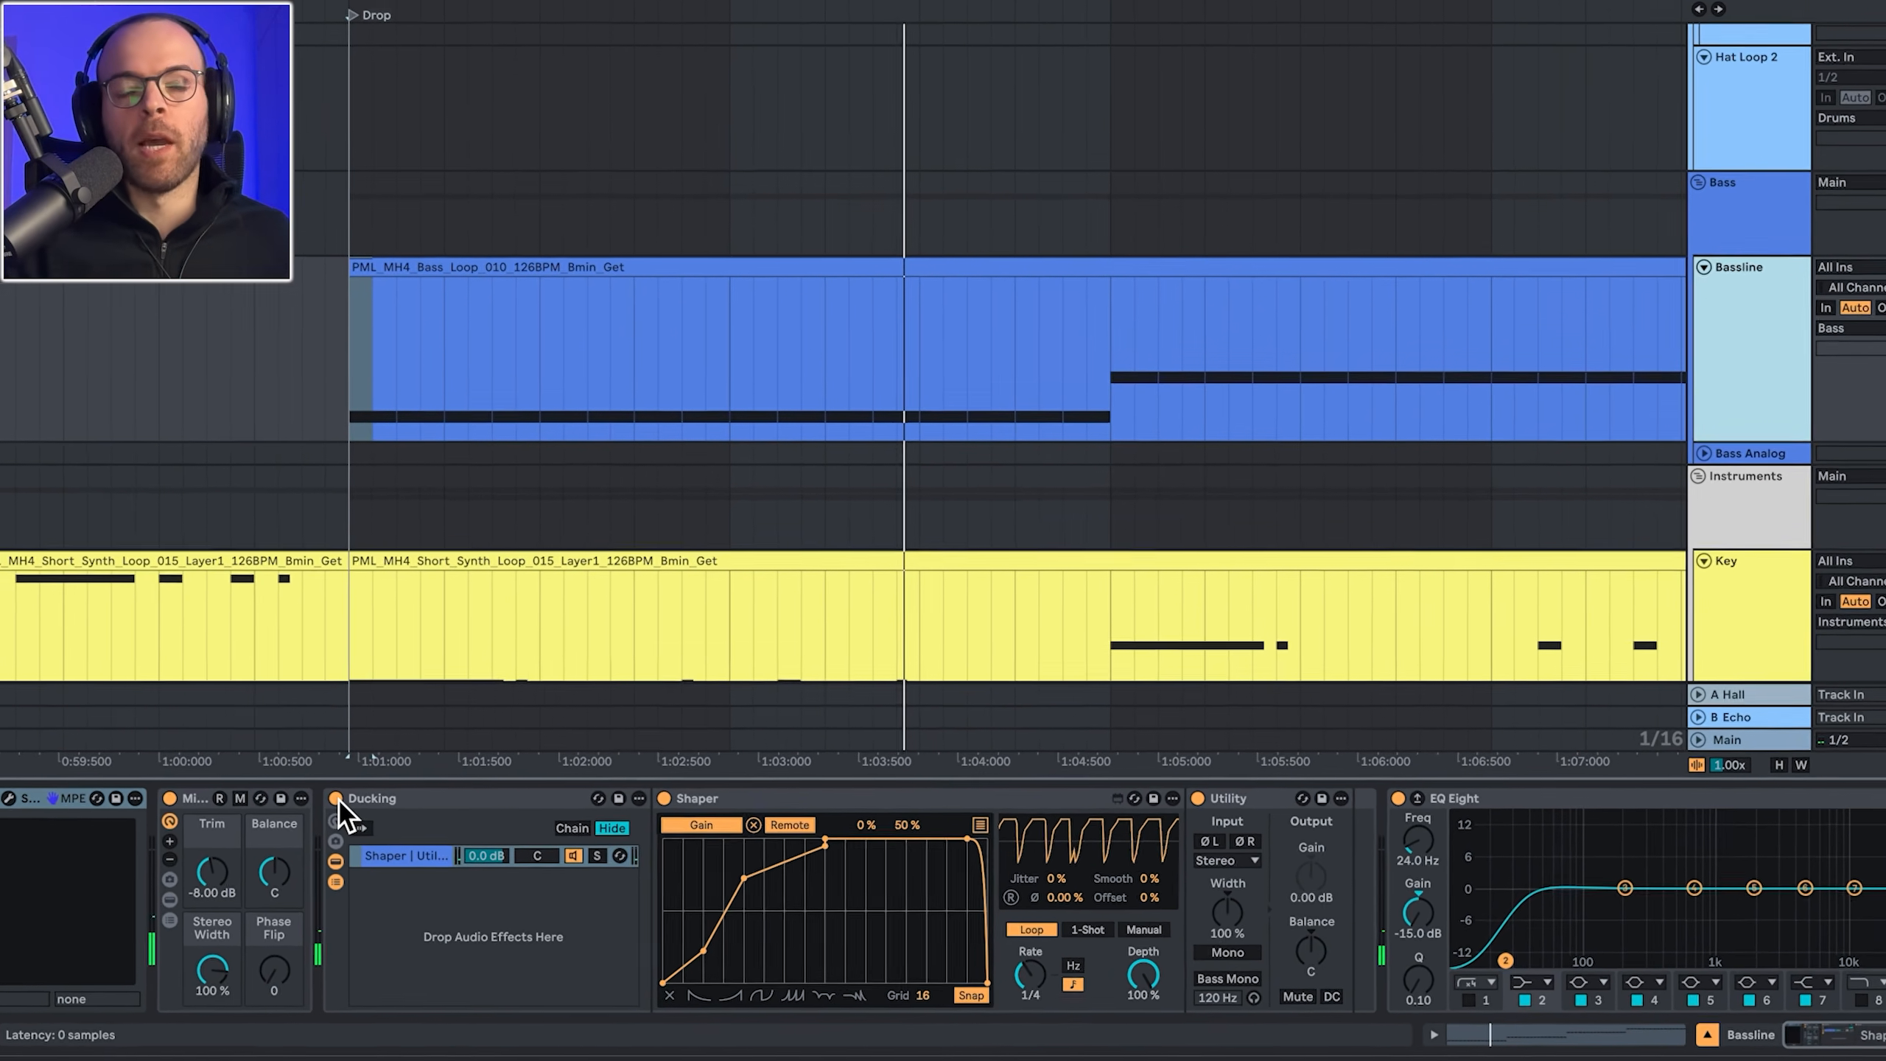
Step: Bypass the Bassline's Ducking rack to compare, then switch it back on
{"action": "left_click", "coordinate": [346, 829]}
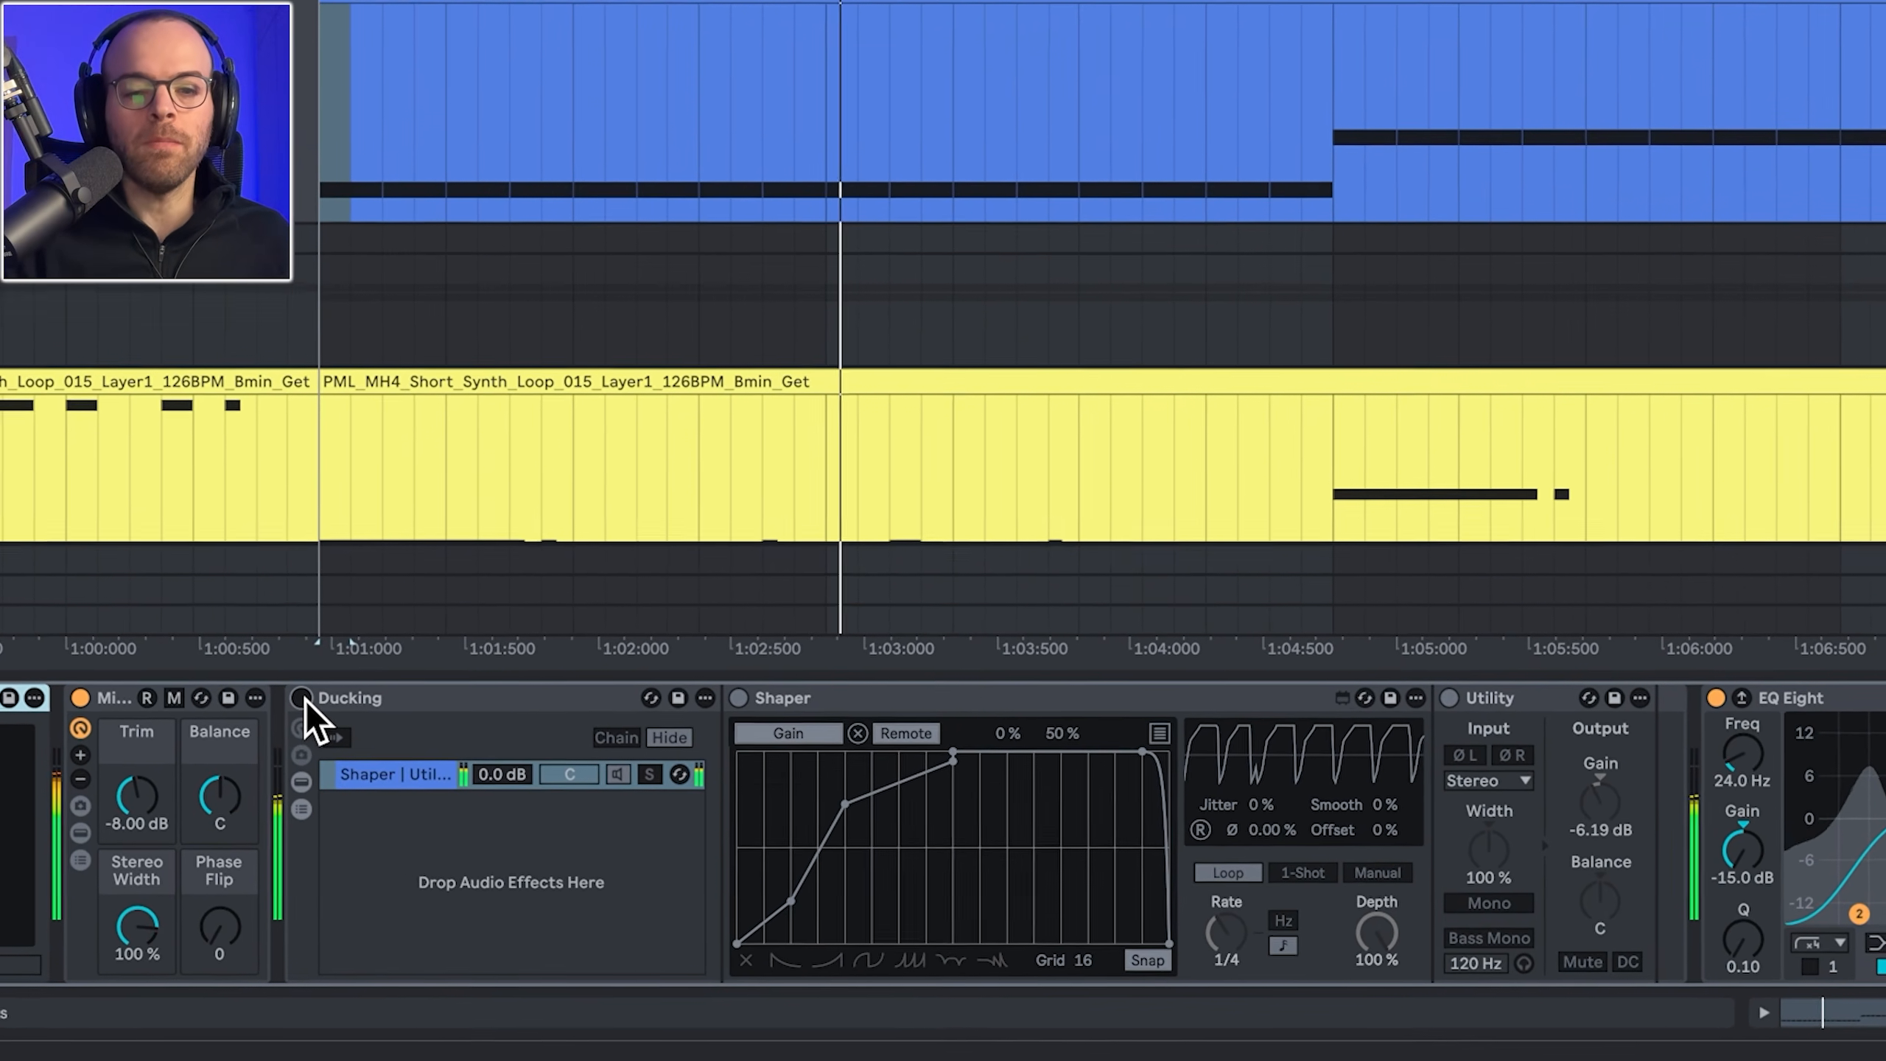
{"action": "left_click", "coordinate": [301, 698]}
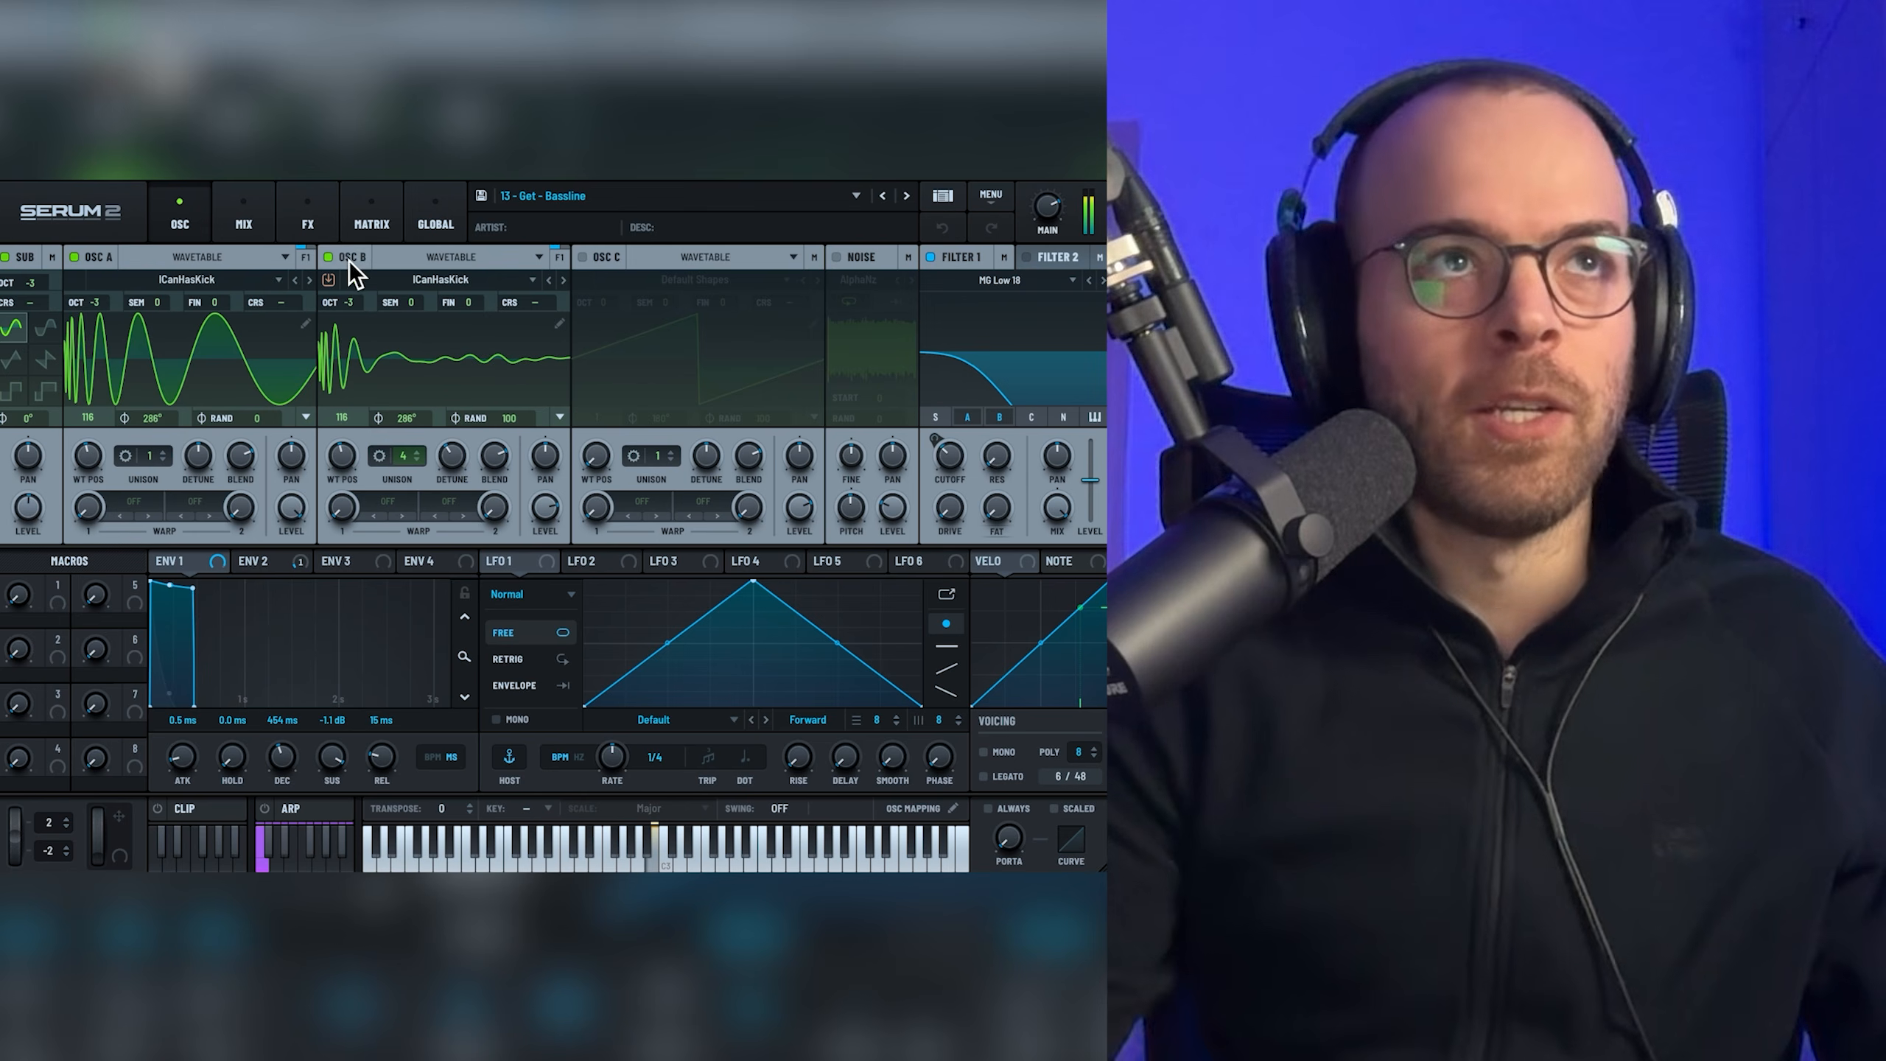
Step: Check Serum's FX tab, then bypass and restore the Env 2 modulation on Filter 1 Cutoff
{"action": "left_click", "coordinate": [324, 236]}
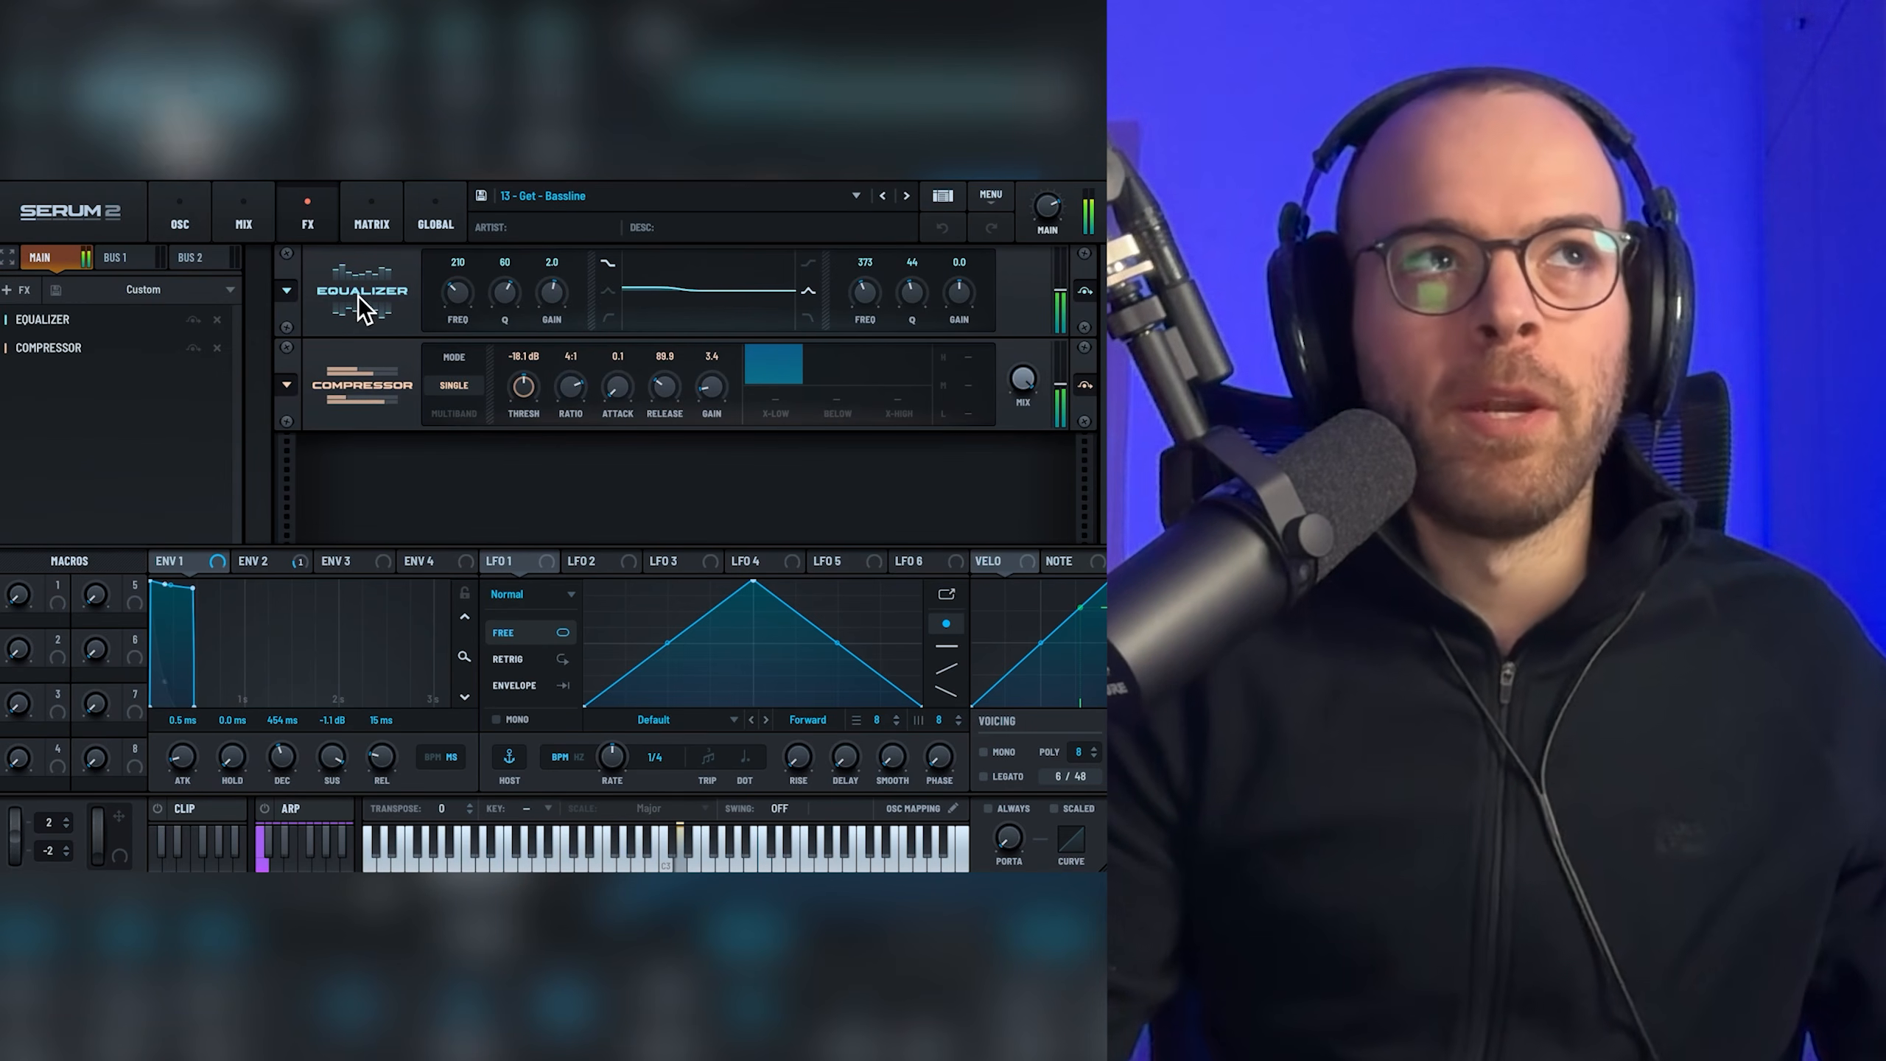
{"action": "left_click", "coordinate": [184, 223]}
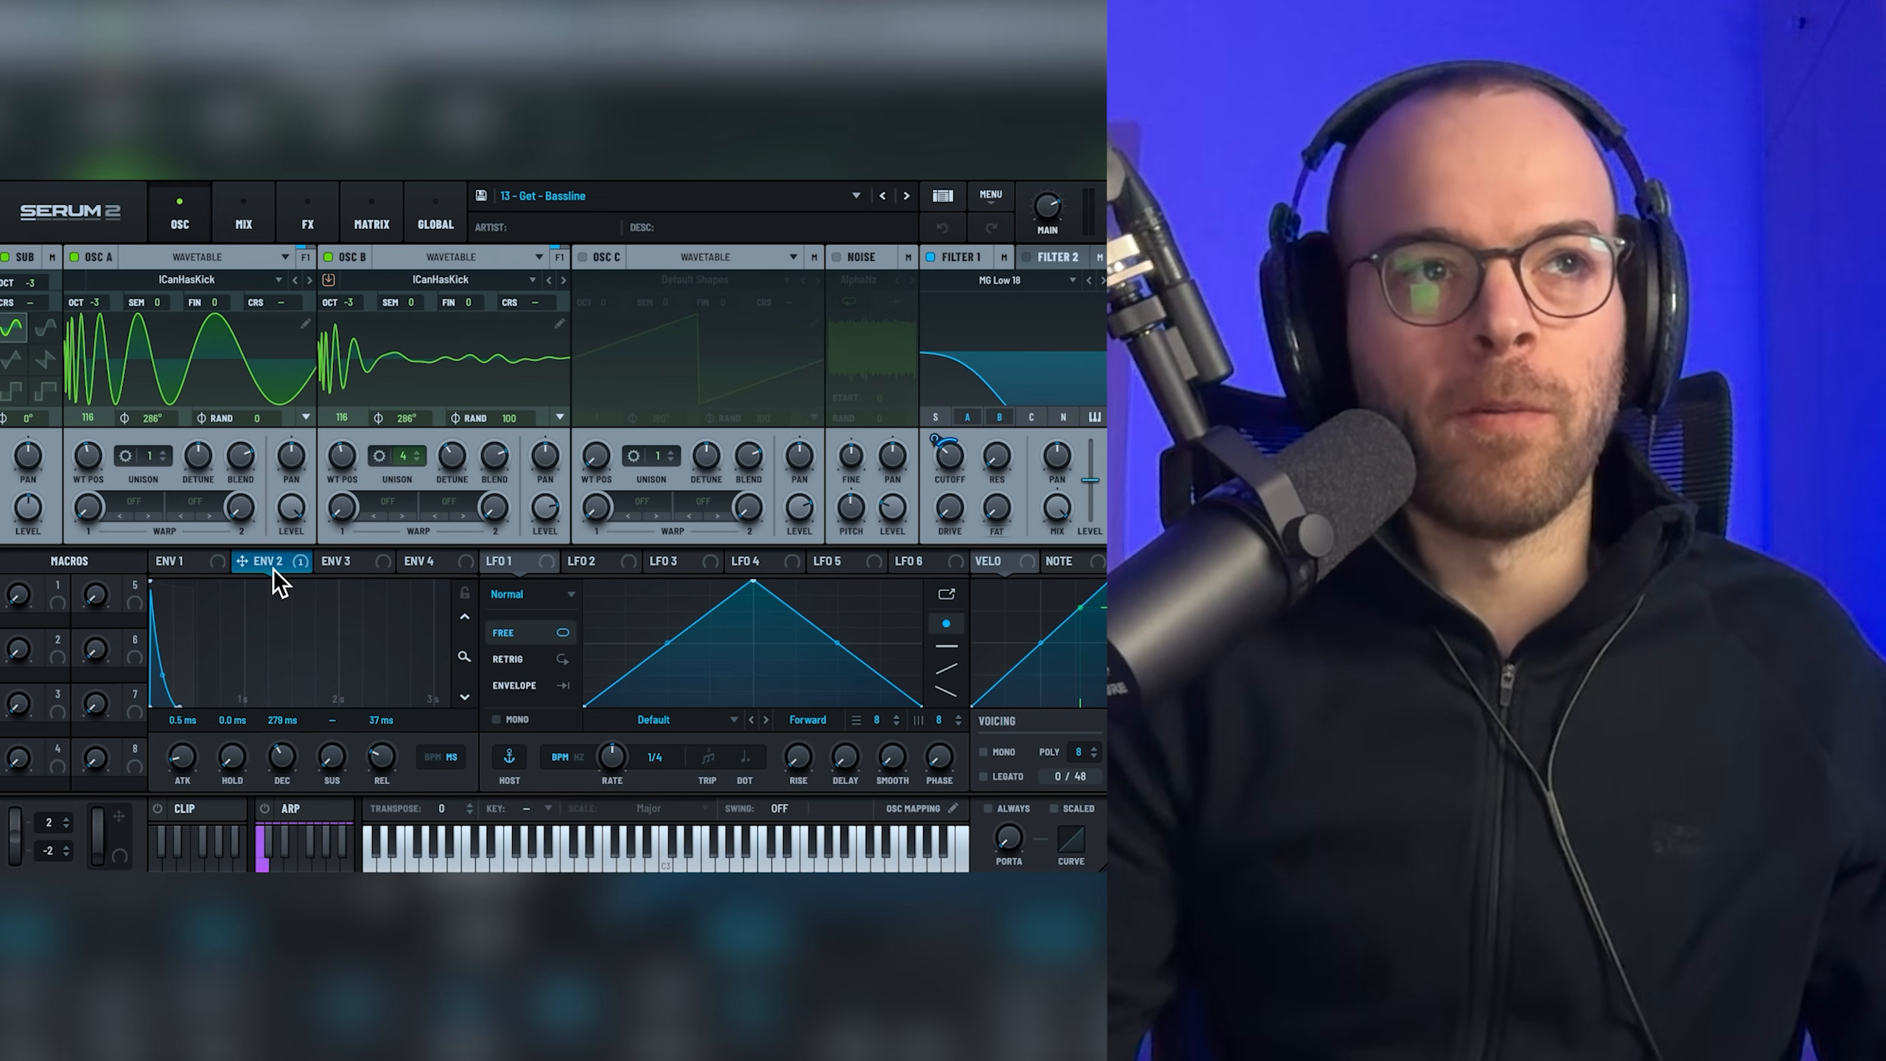
{"action": "right_click", "coordinate": [949, 455]}
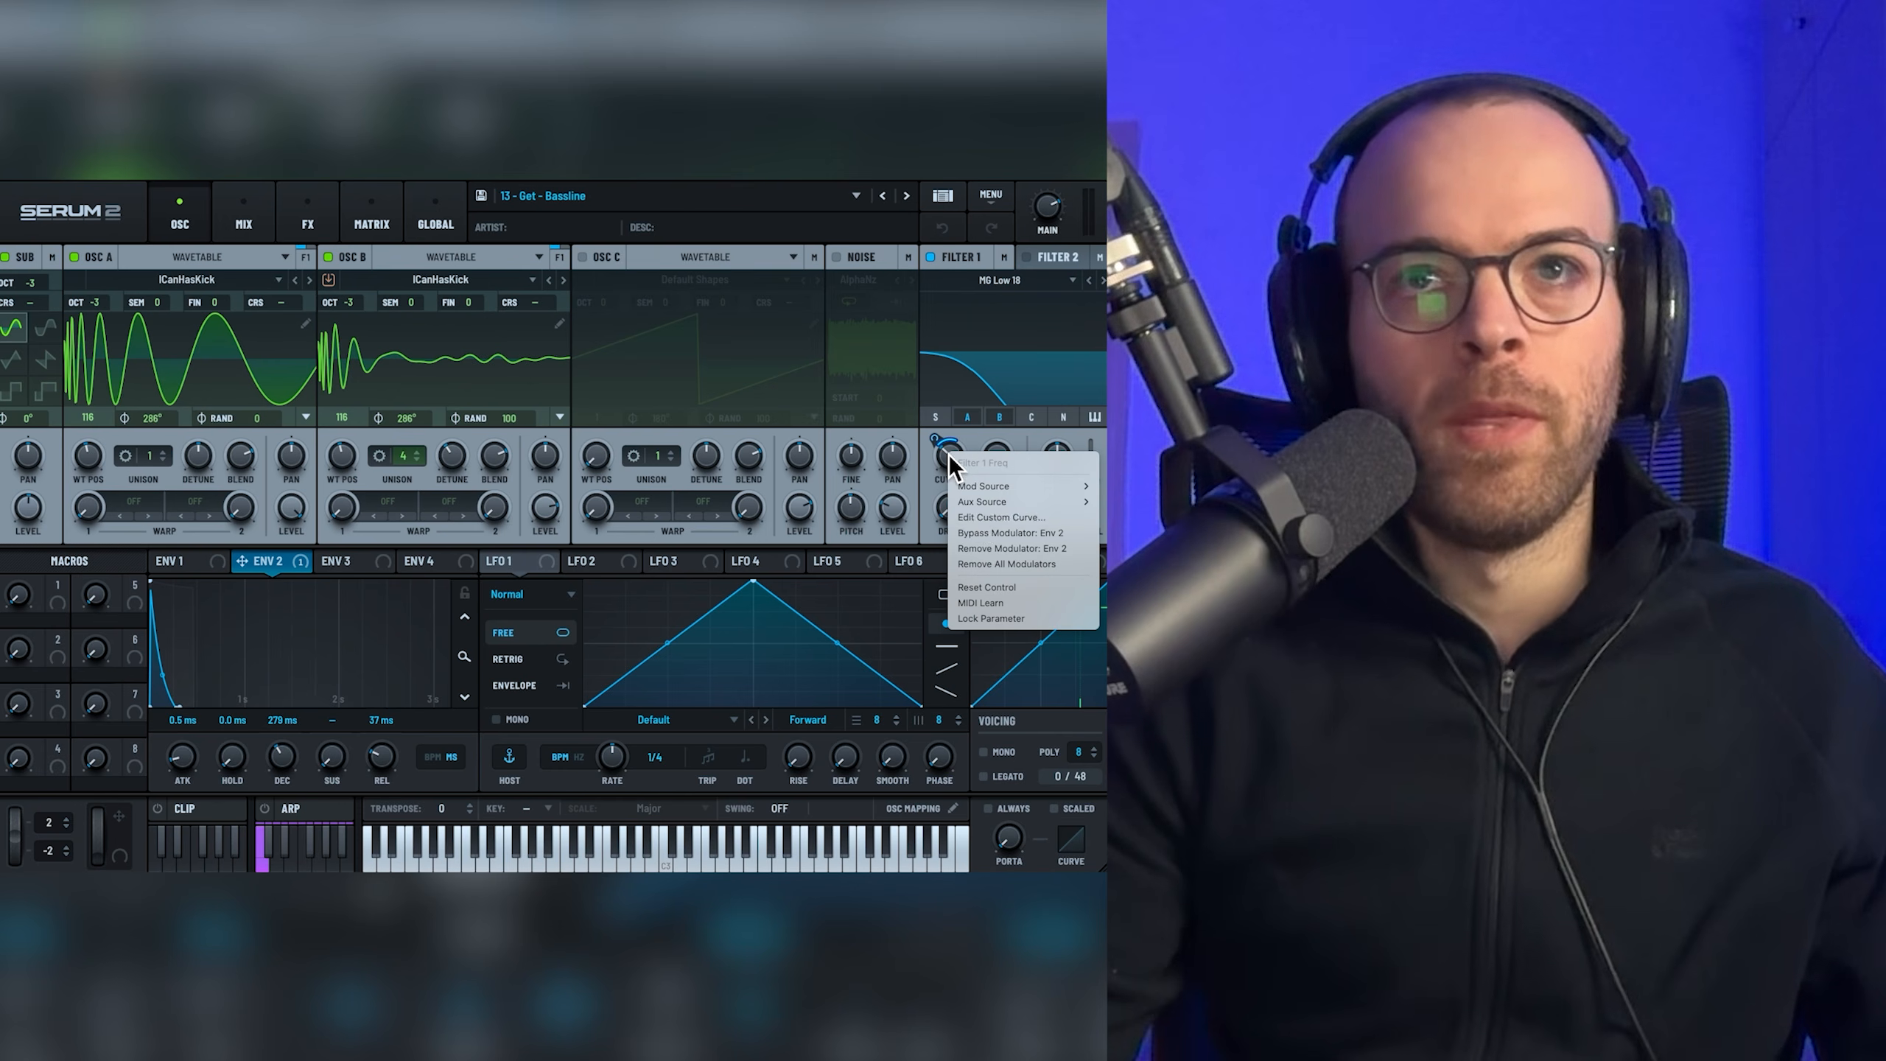
{"action": "left_click", "coordinate": [981, 539]}
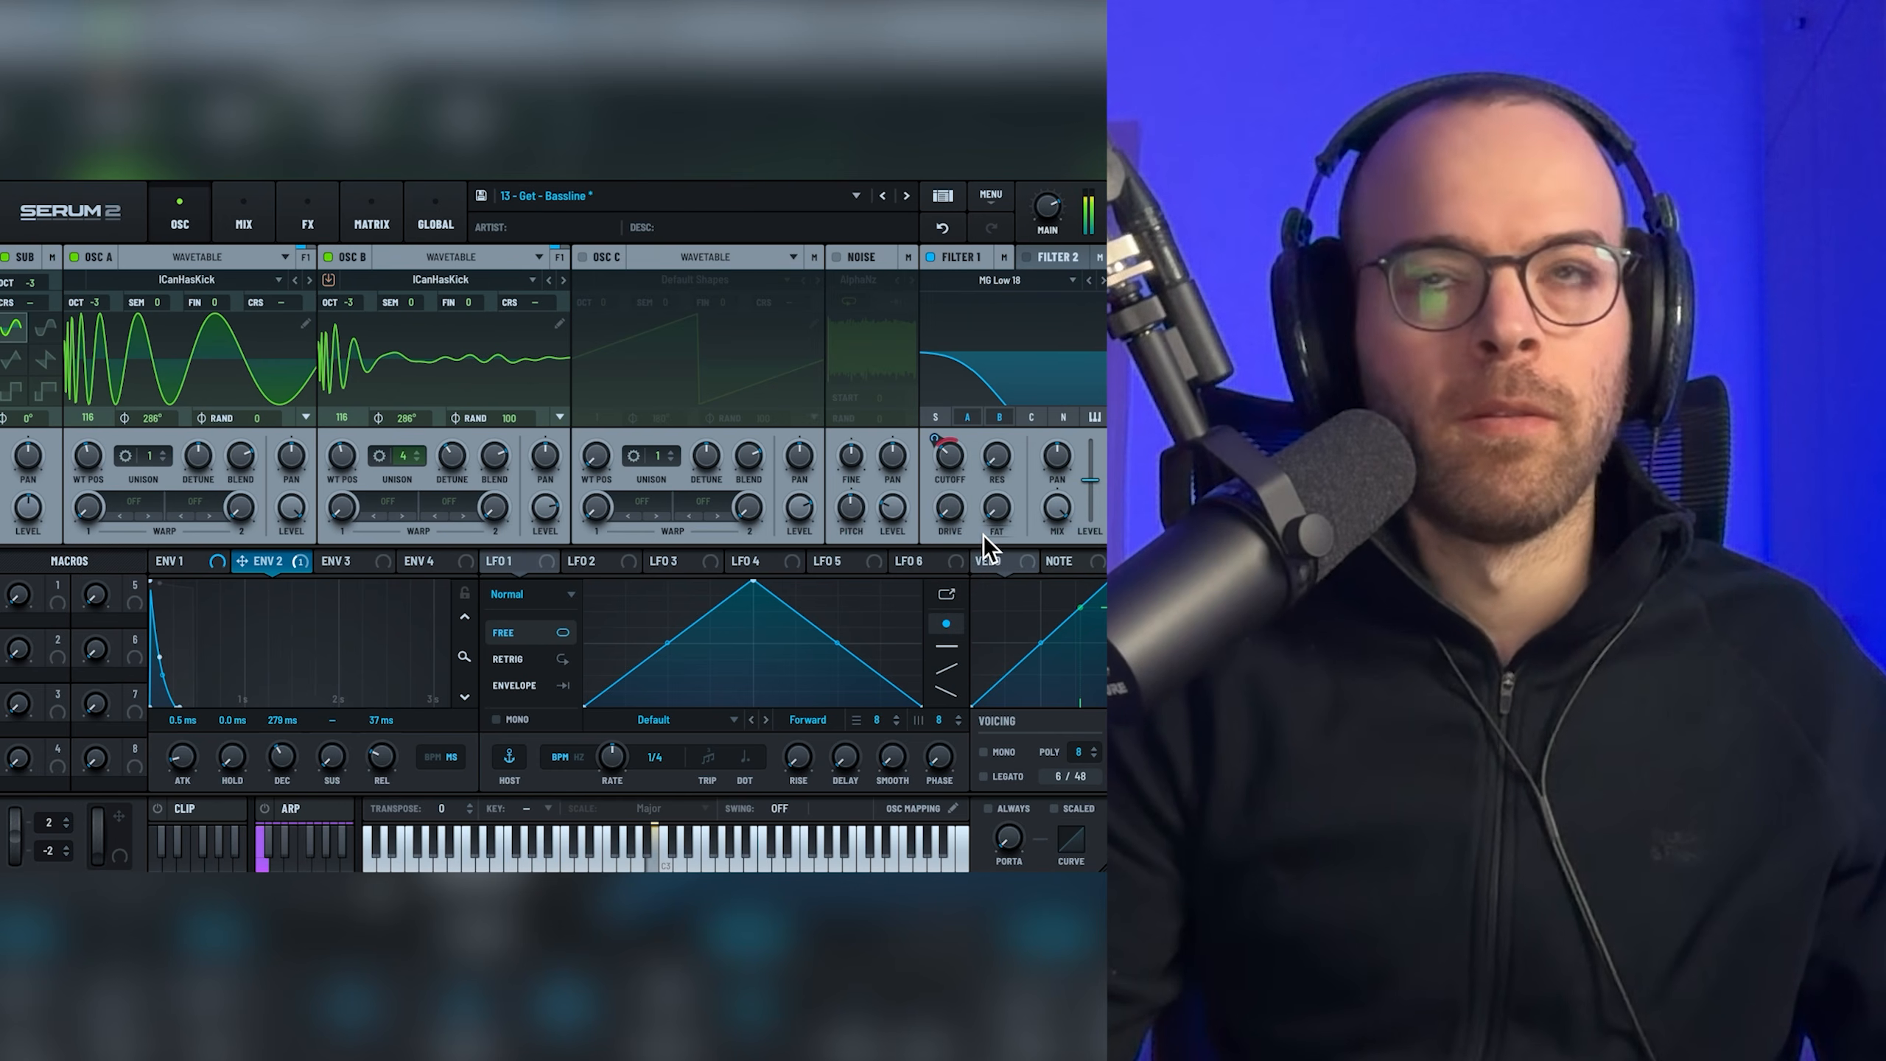
{"action": "right_click", "coordinate": [954, 461]}
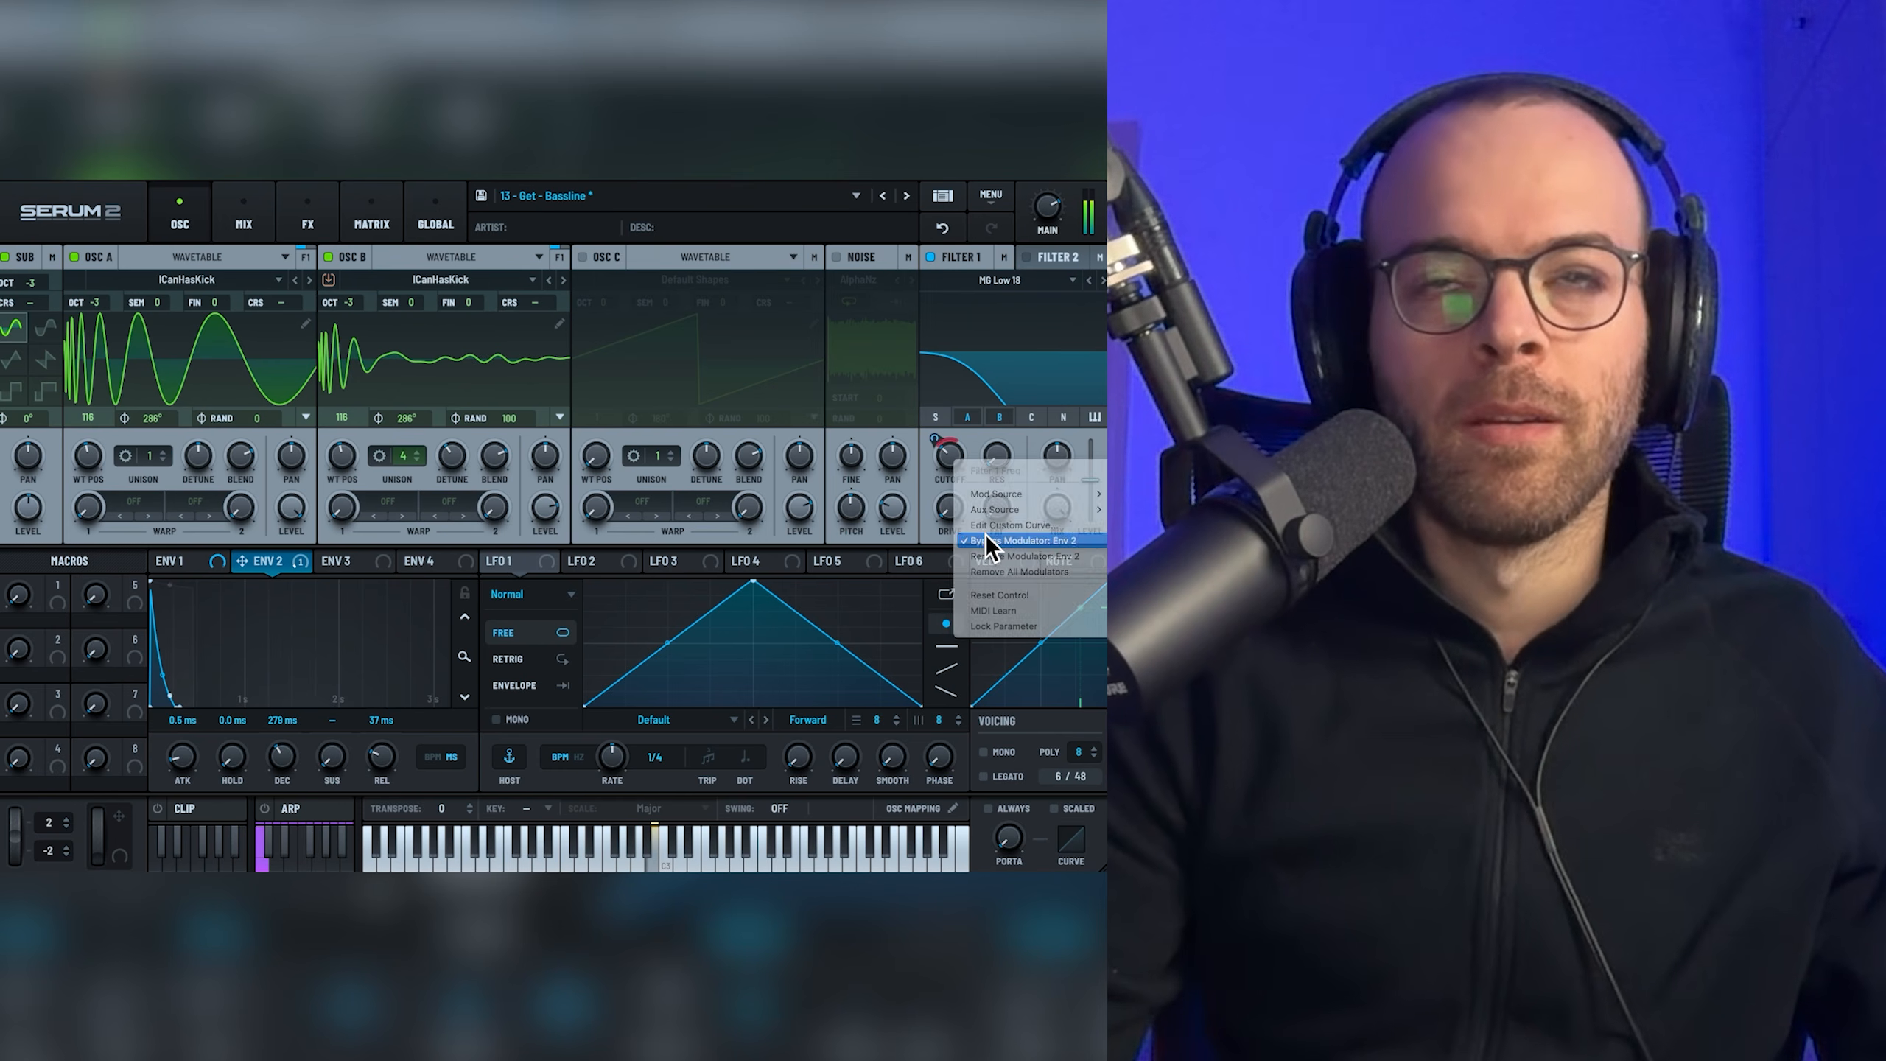
{"action": "left_click", "coordinate": [984, 531]}
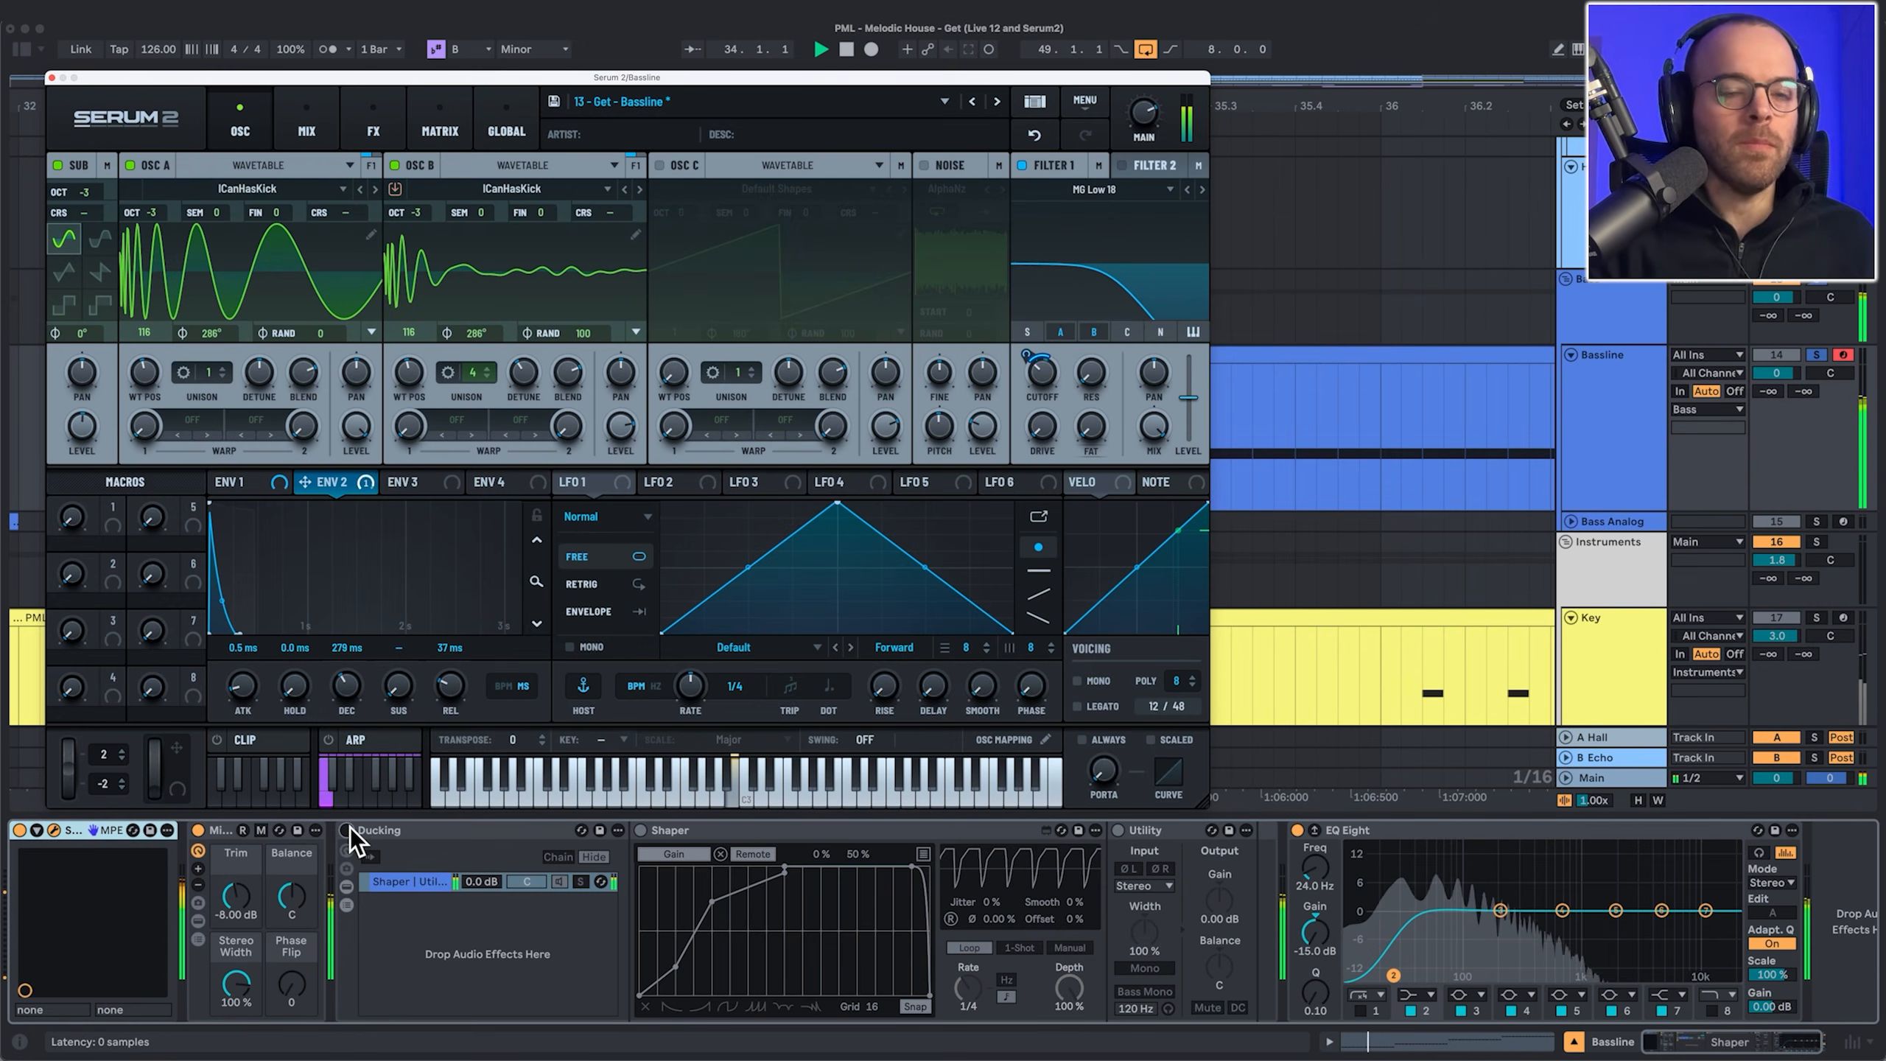
Step: Re-enable the bassline ducking, audition the arrangement, and close the Serum 2 window
{"action": "left_click", "coordinate": [360, 831]}
{"action": "key", "text": "space"}
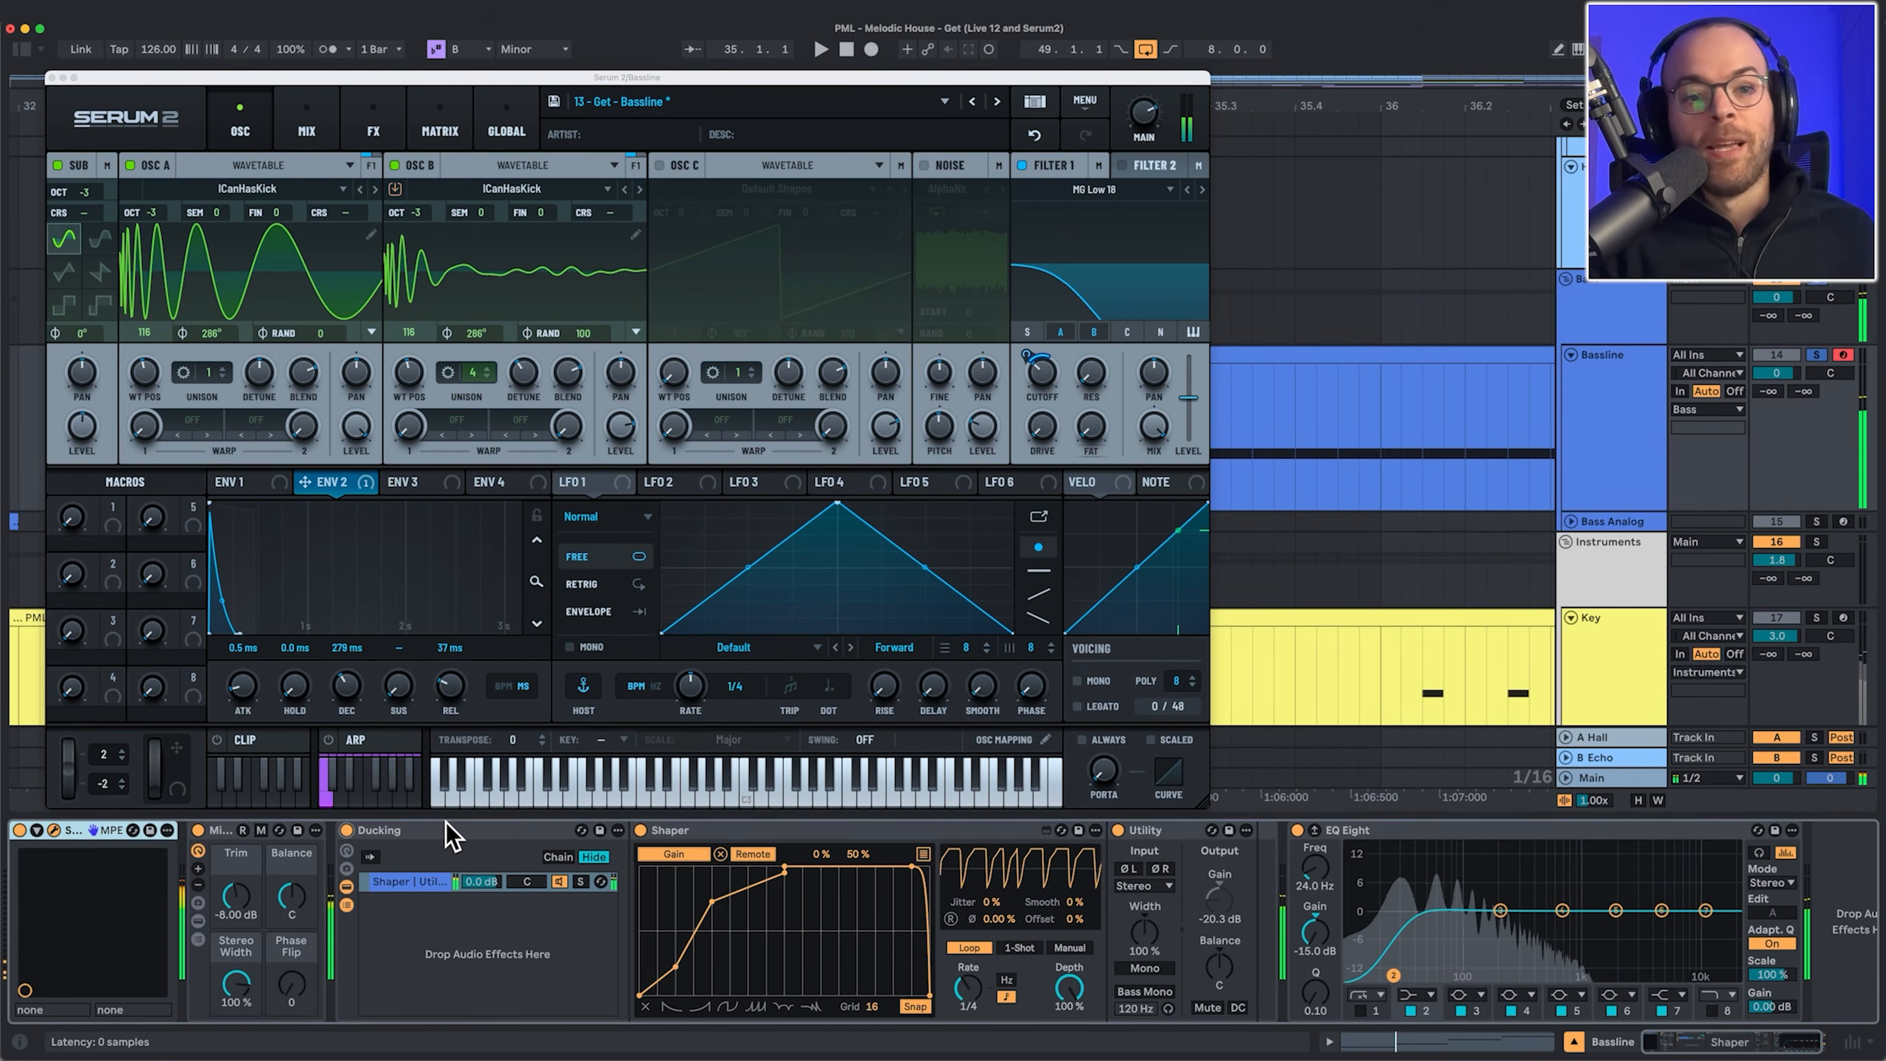
{"action": "scroll", "coordinate": [1381, 453], "scroll_direction": "up", "scroll_amount": 3}
{"action": "scroll", "coordinate": [1626, 382], "scroll_direction": "down", "scroll_amount": 4}
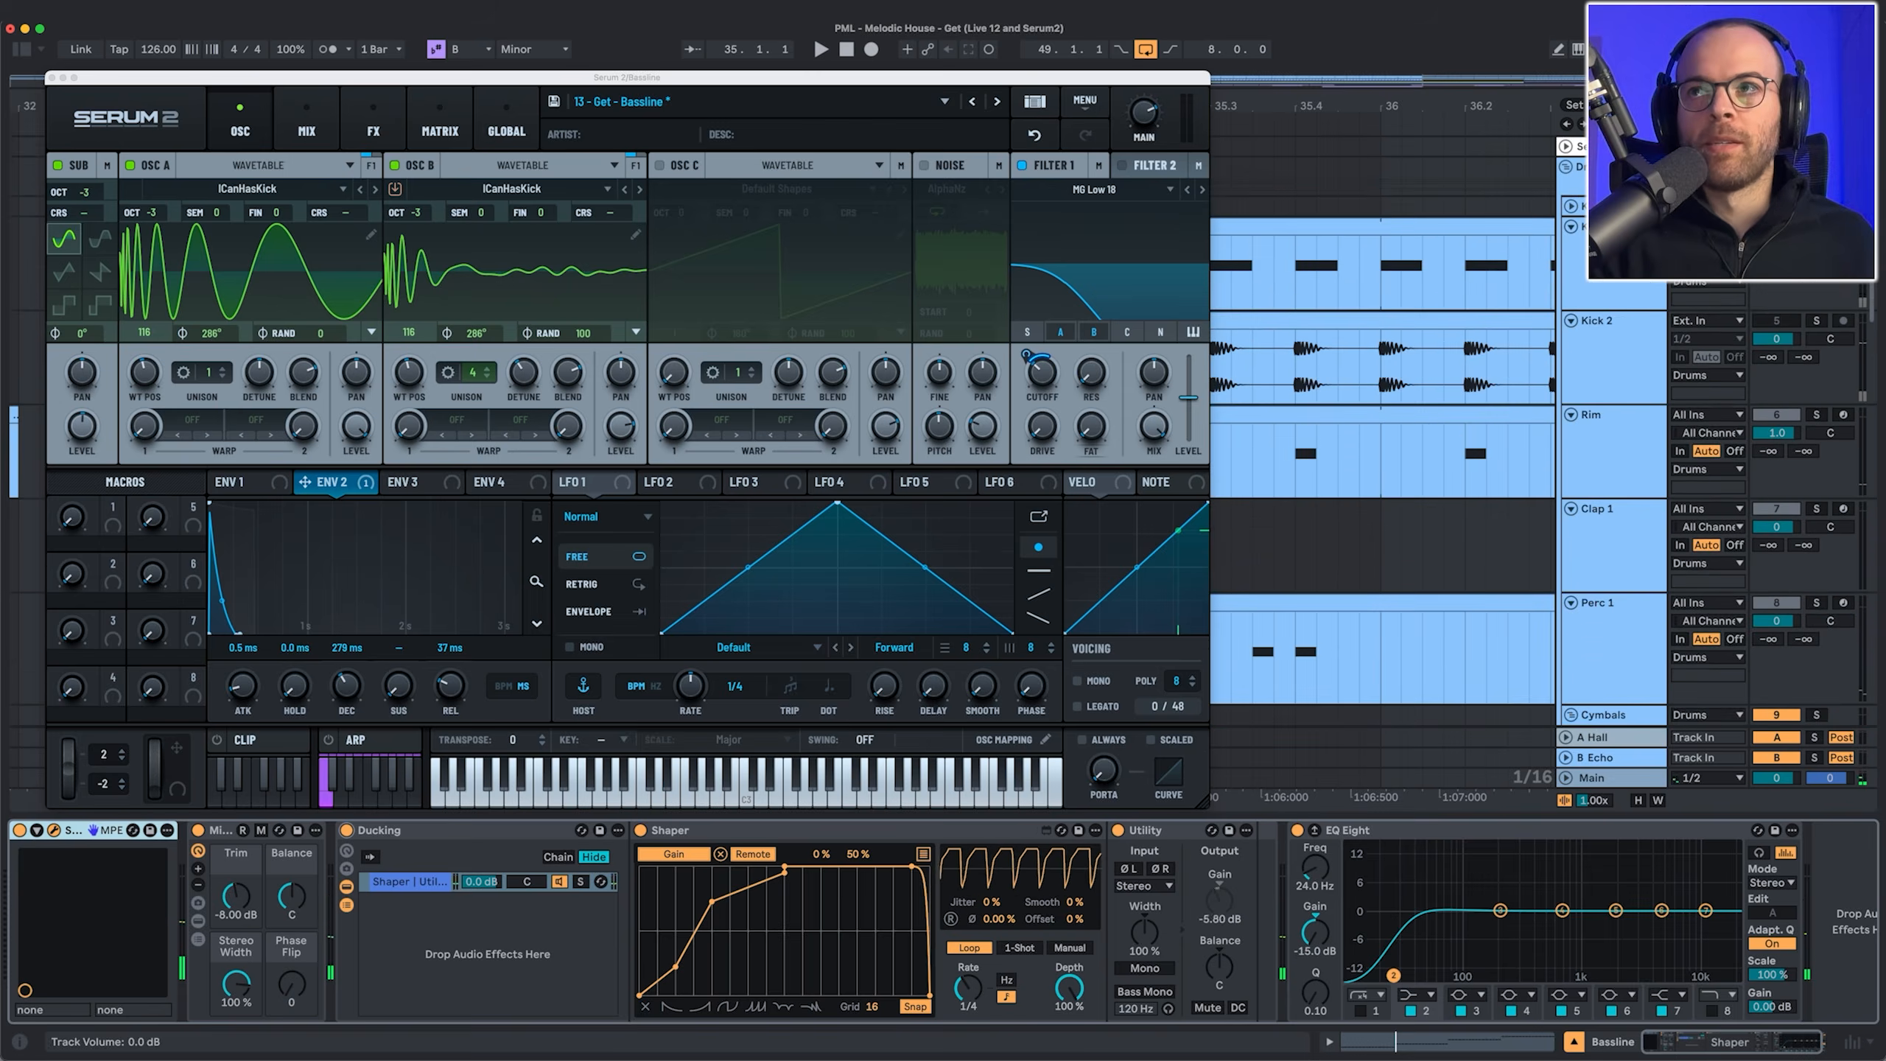
{"action": "key", "text": "space"}
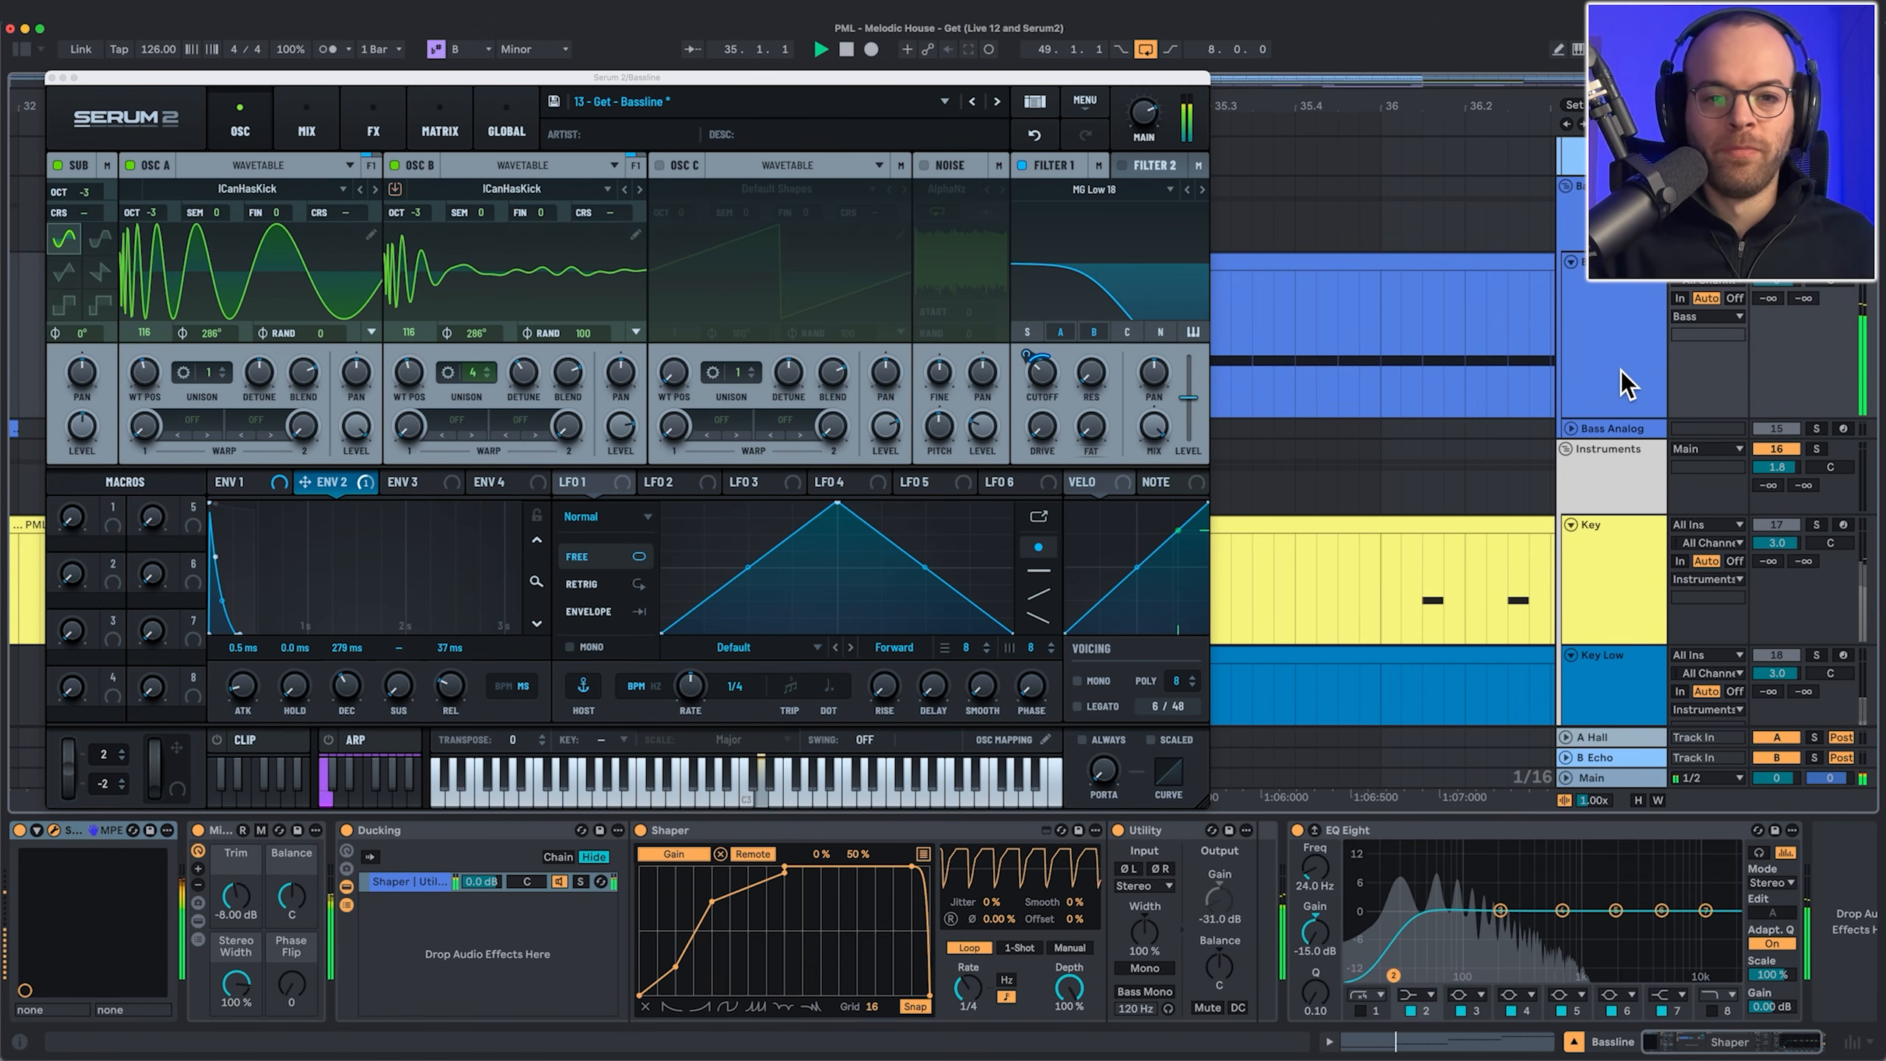
{"action": "key", "text": "space"}
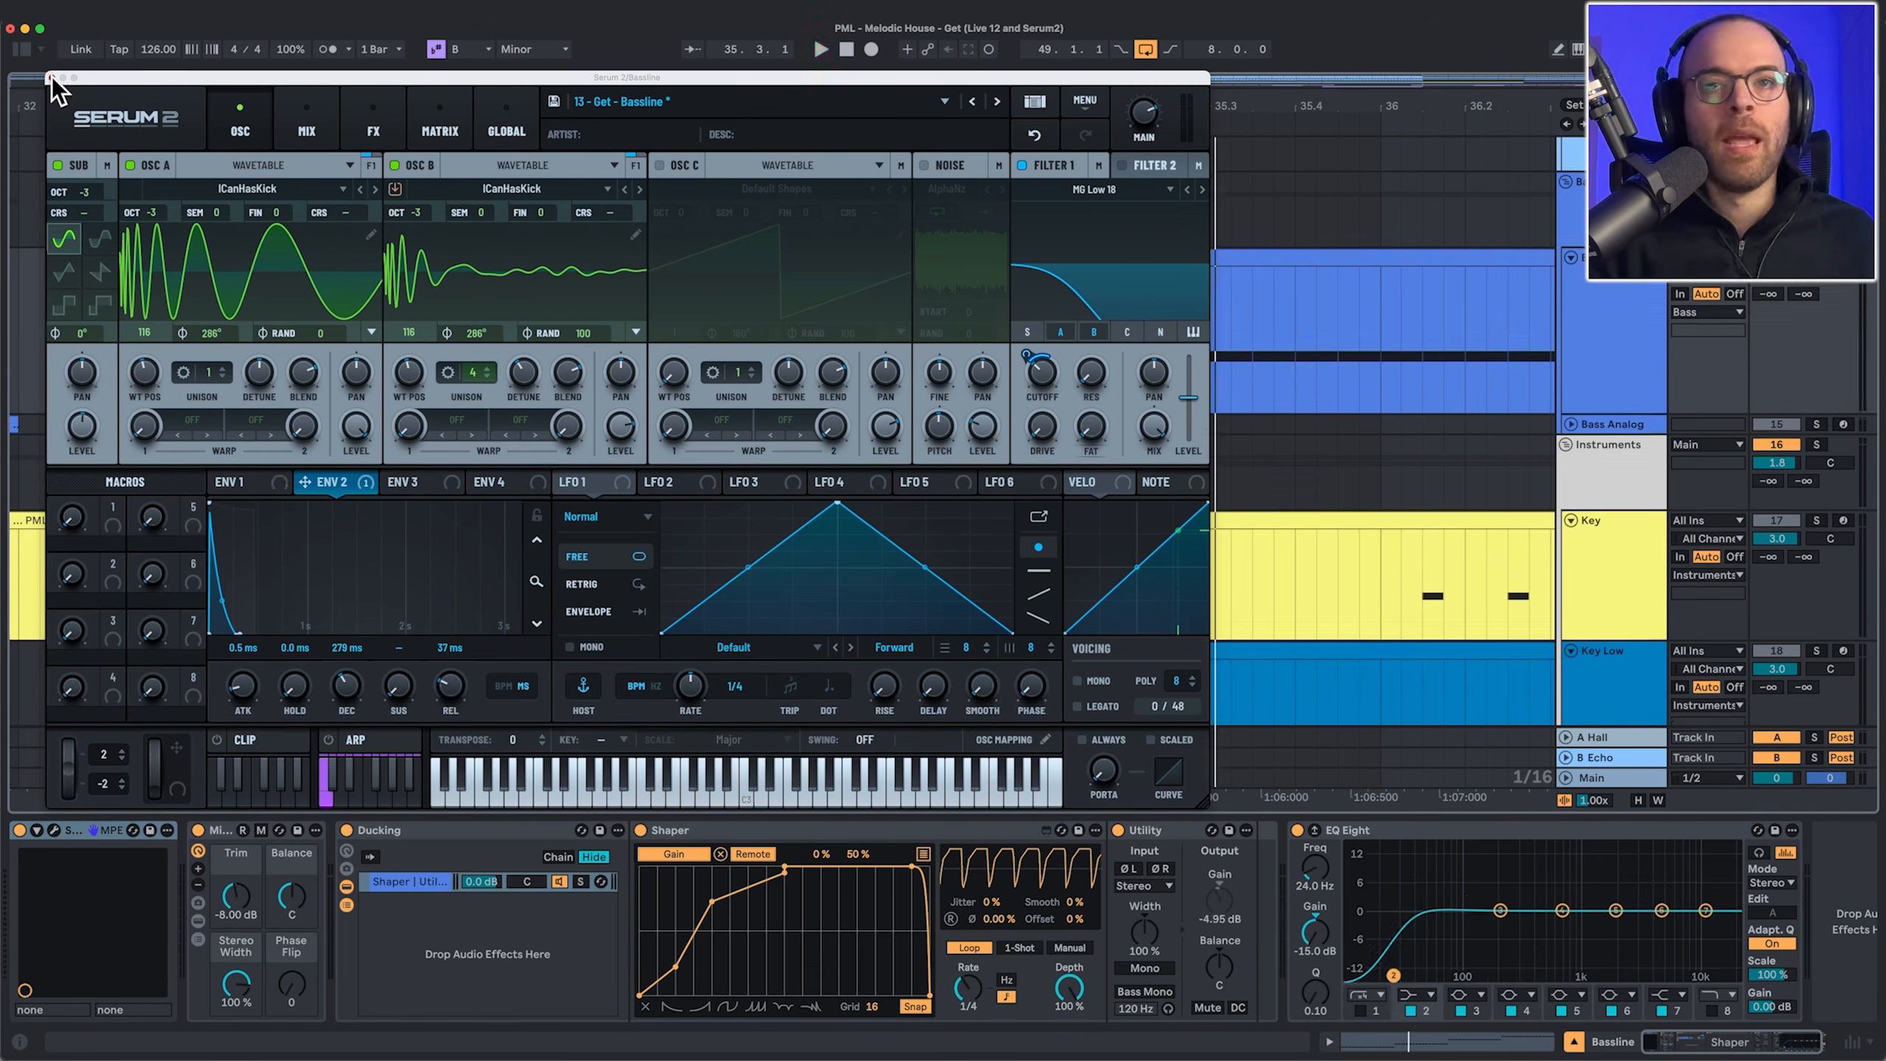
{"action": "left_click", "coordinate": [52, 78]}
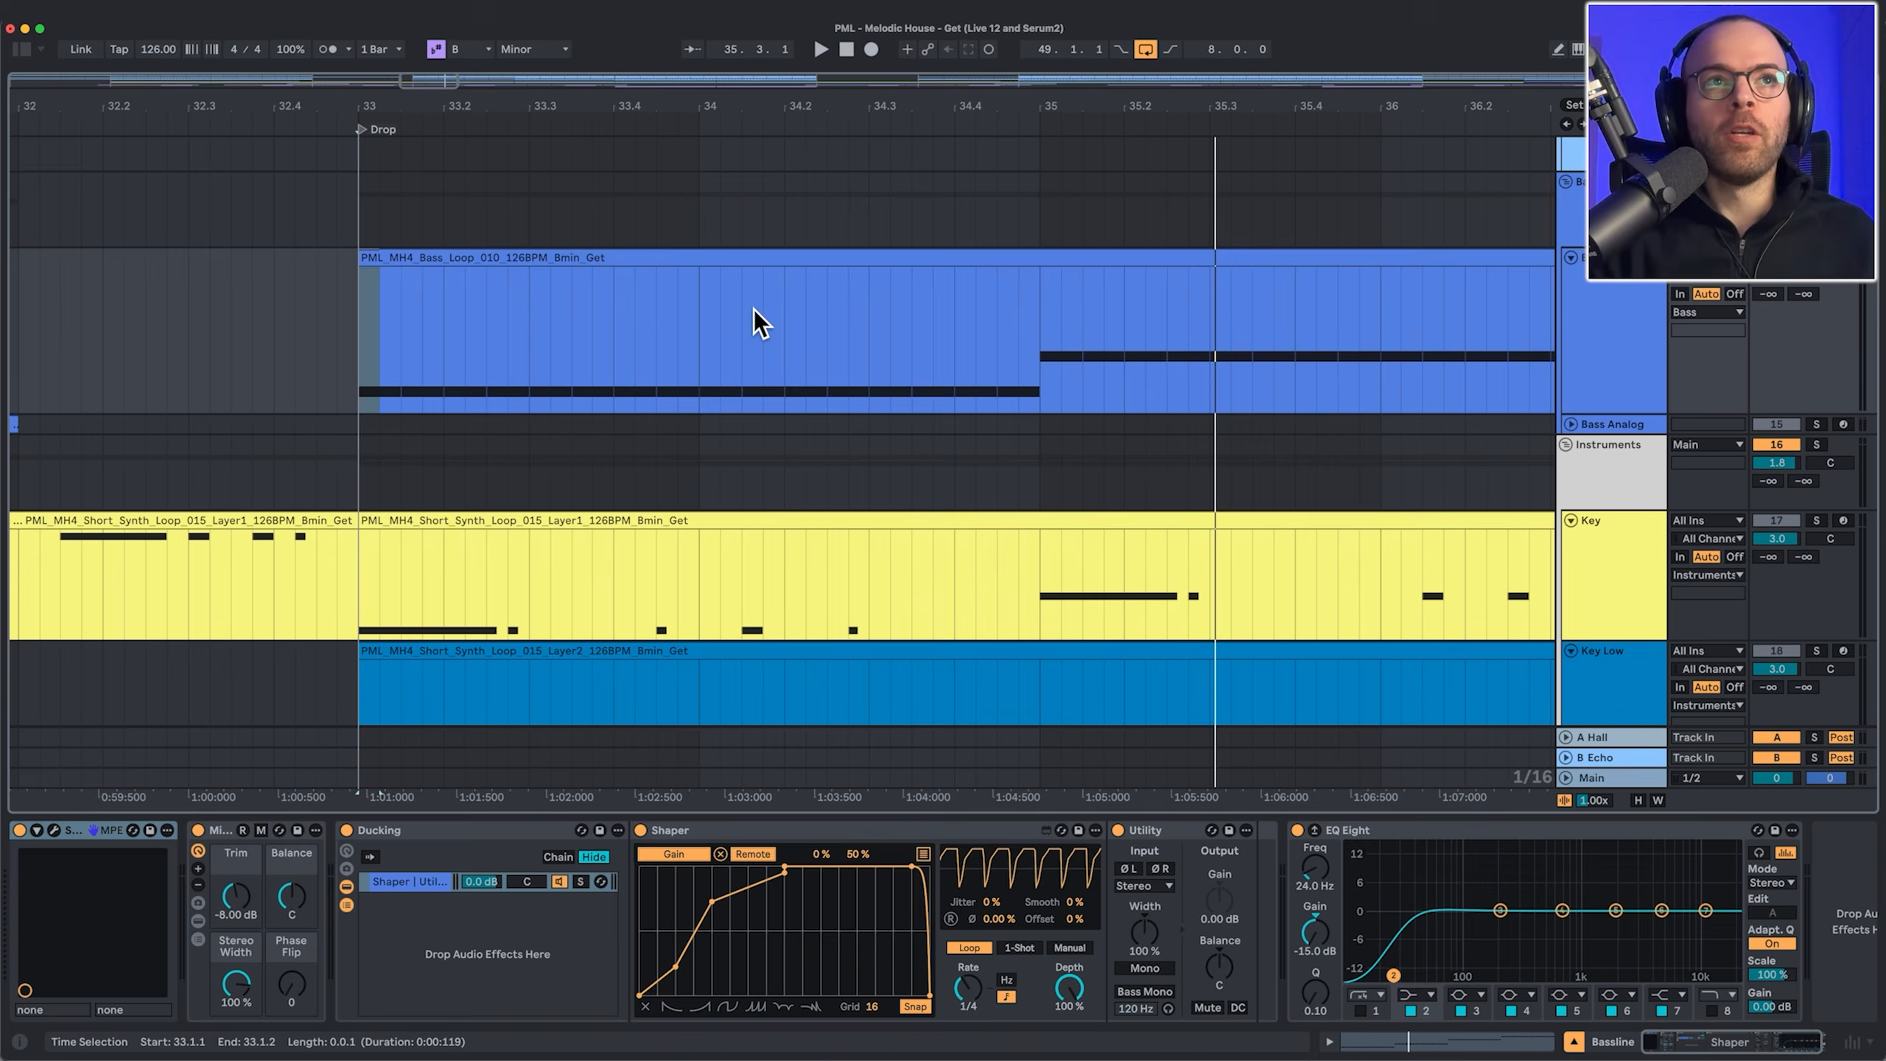
Step: Open the Bass Loop clip in an enlarged MIDI editor and play its B, D, F#, A notes
{"action": "double_click", "coordinate": [637, 254]}
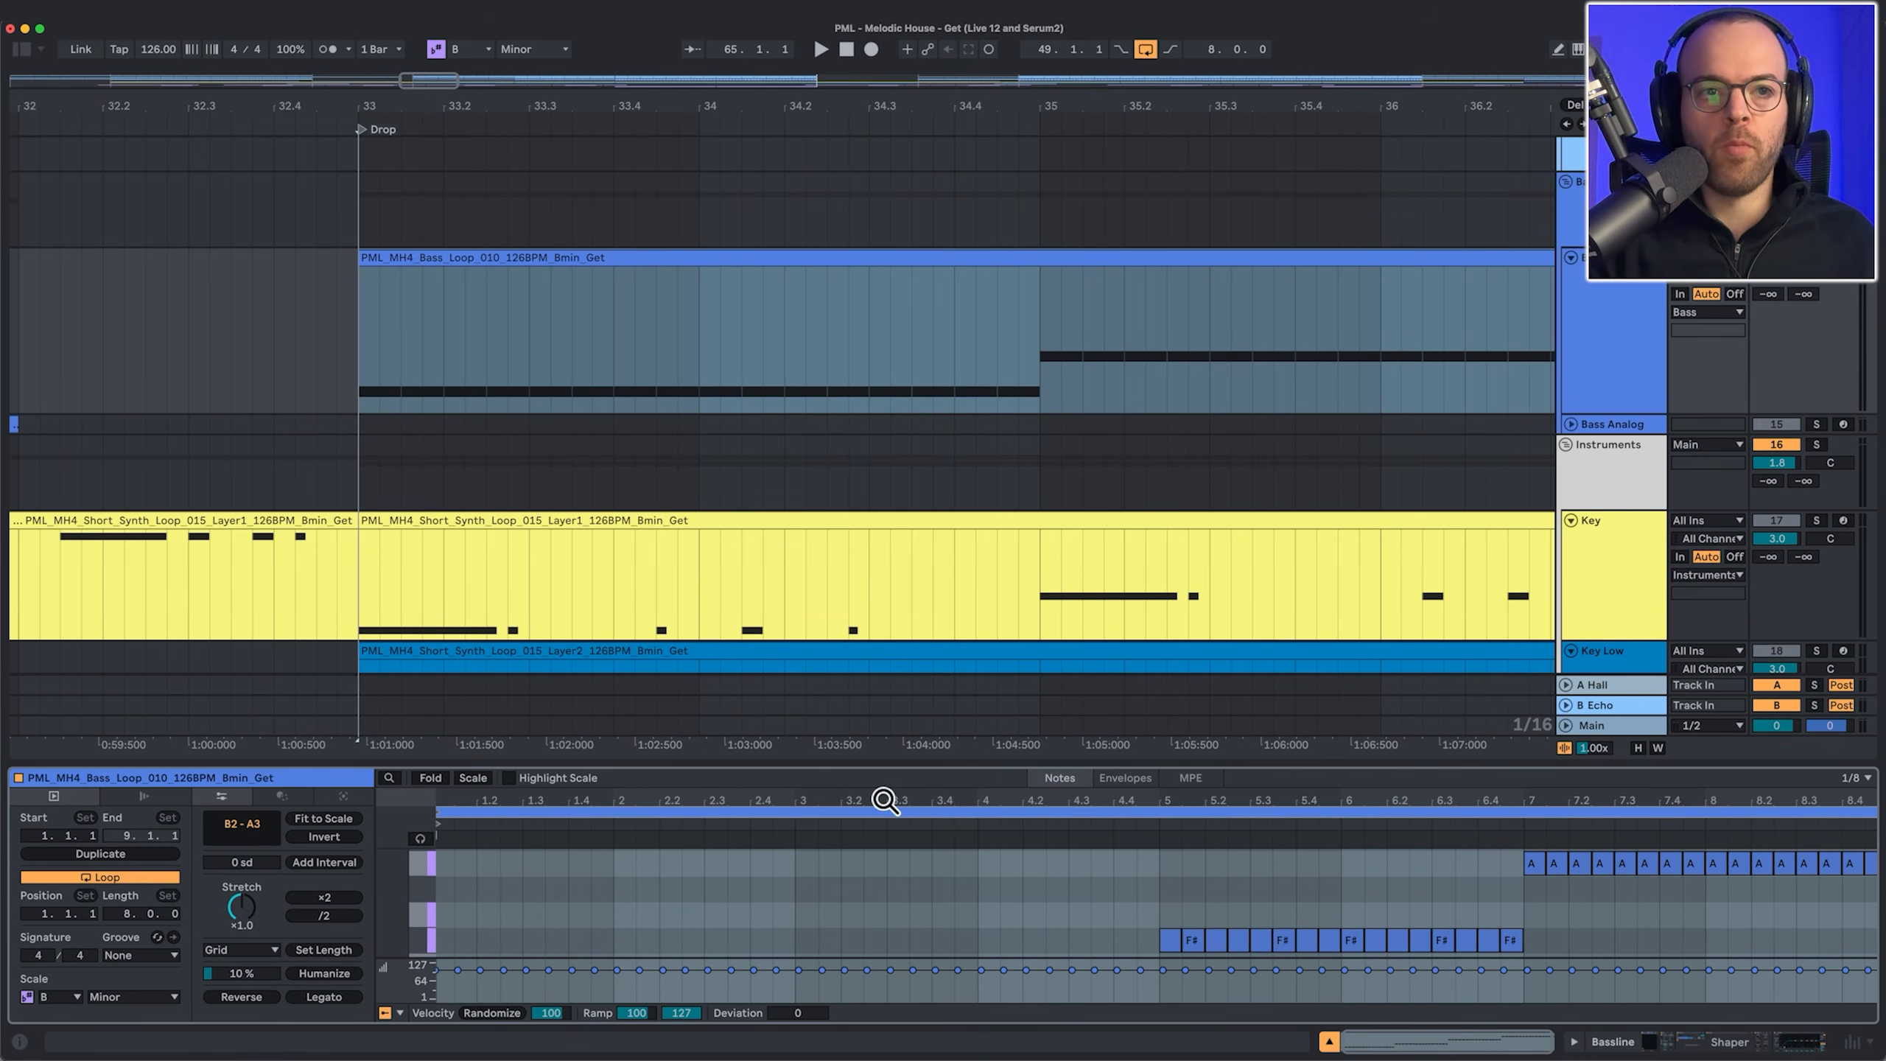
{"action": "left_click_drag", "start_coordinate": [829, 765], "coordinate": [846, 478]}
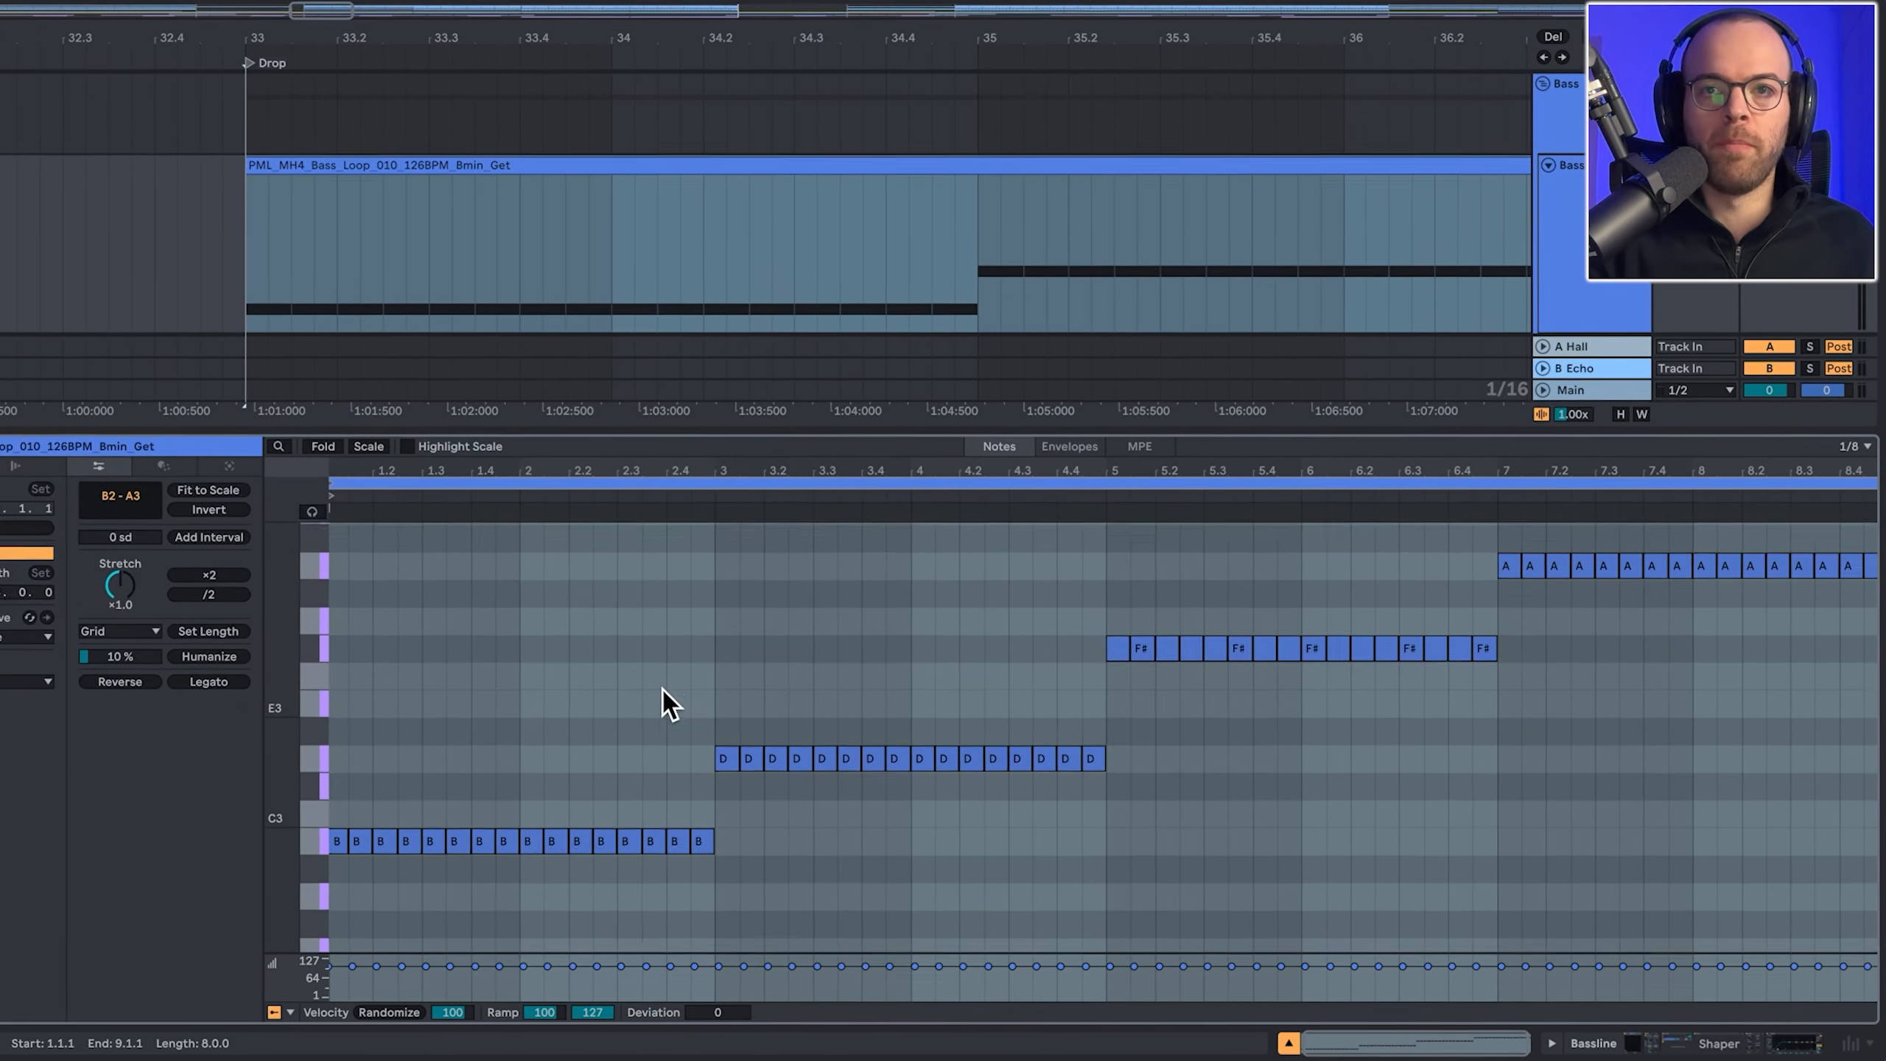
{"action": "key", "text": "space"}
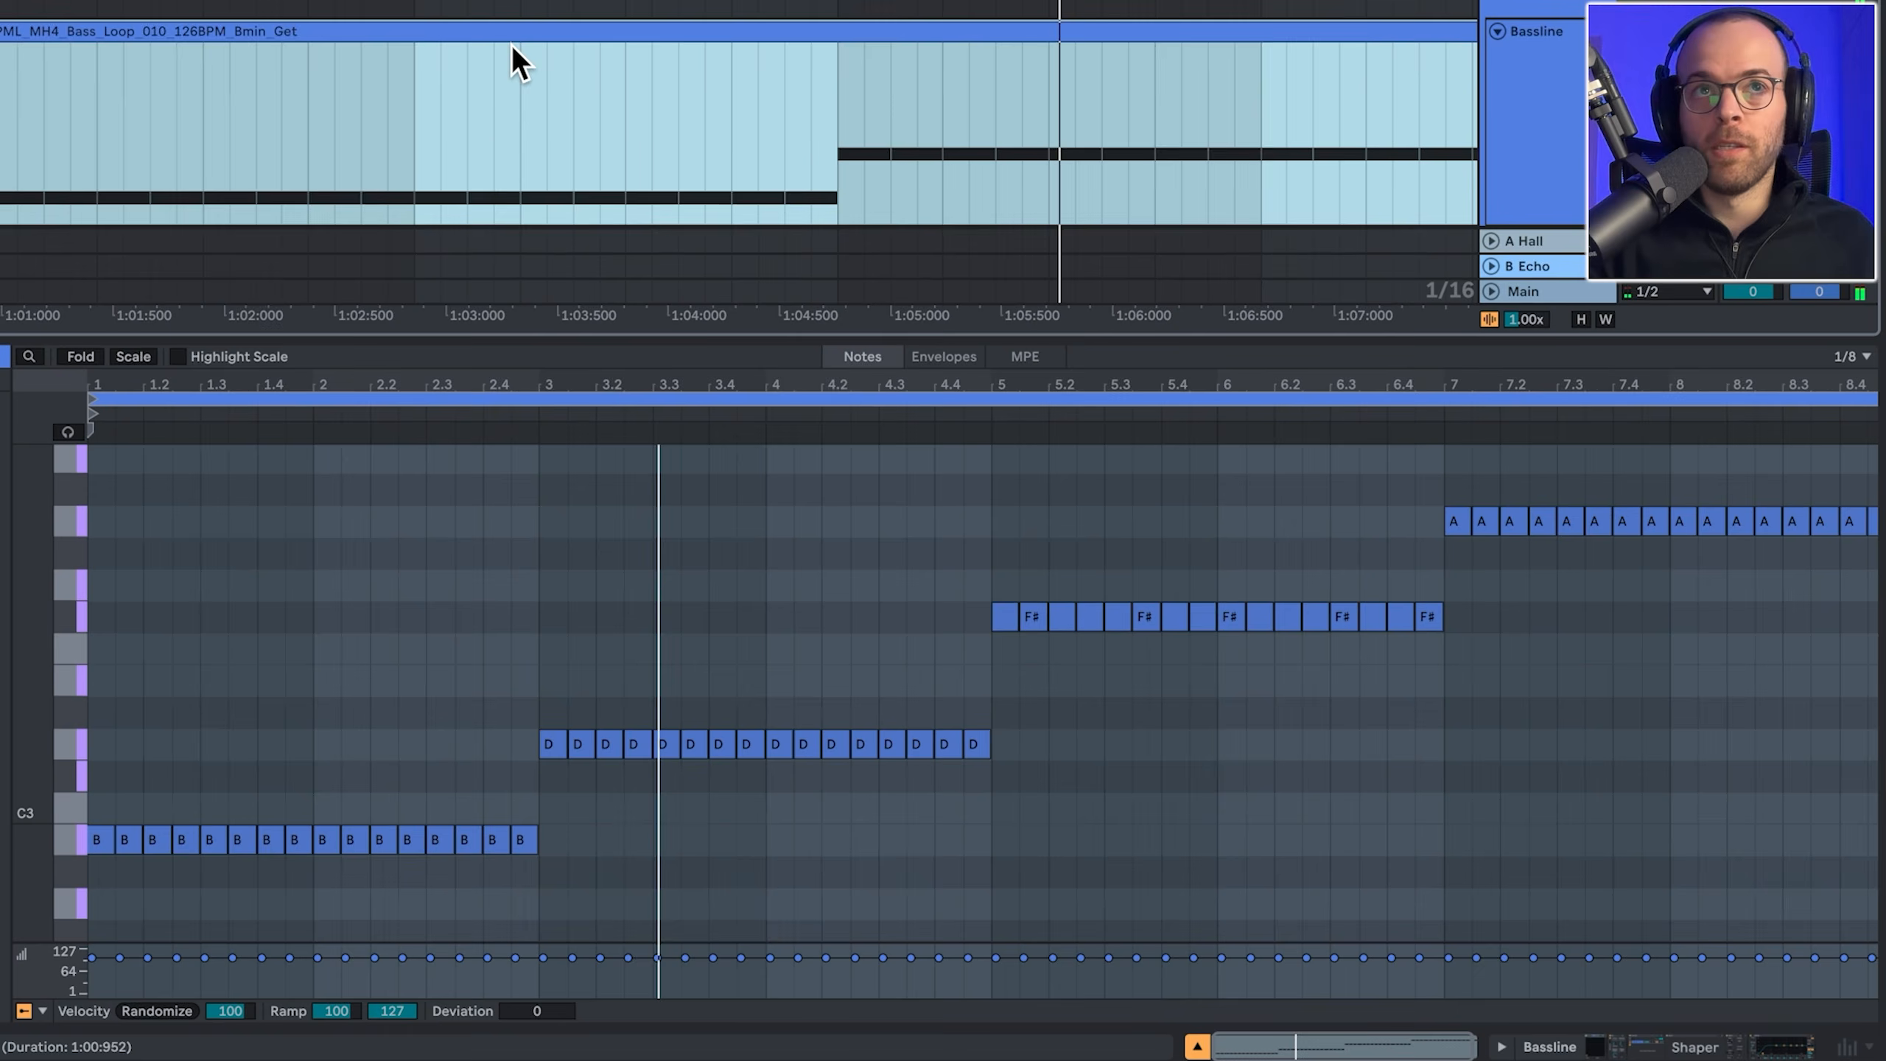
Step: Compare the Key Low clip's notes, then return to the bass loop clip's notes
{"action": "scroll", "coordinate": [524, 141], "scroll_direction": "up", "scroll_amount": 5}
{"action": "left_click", "coordinate": [511, 145]}
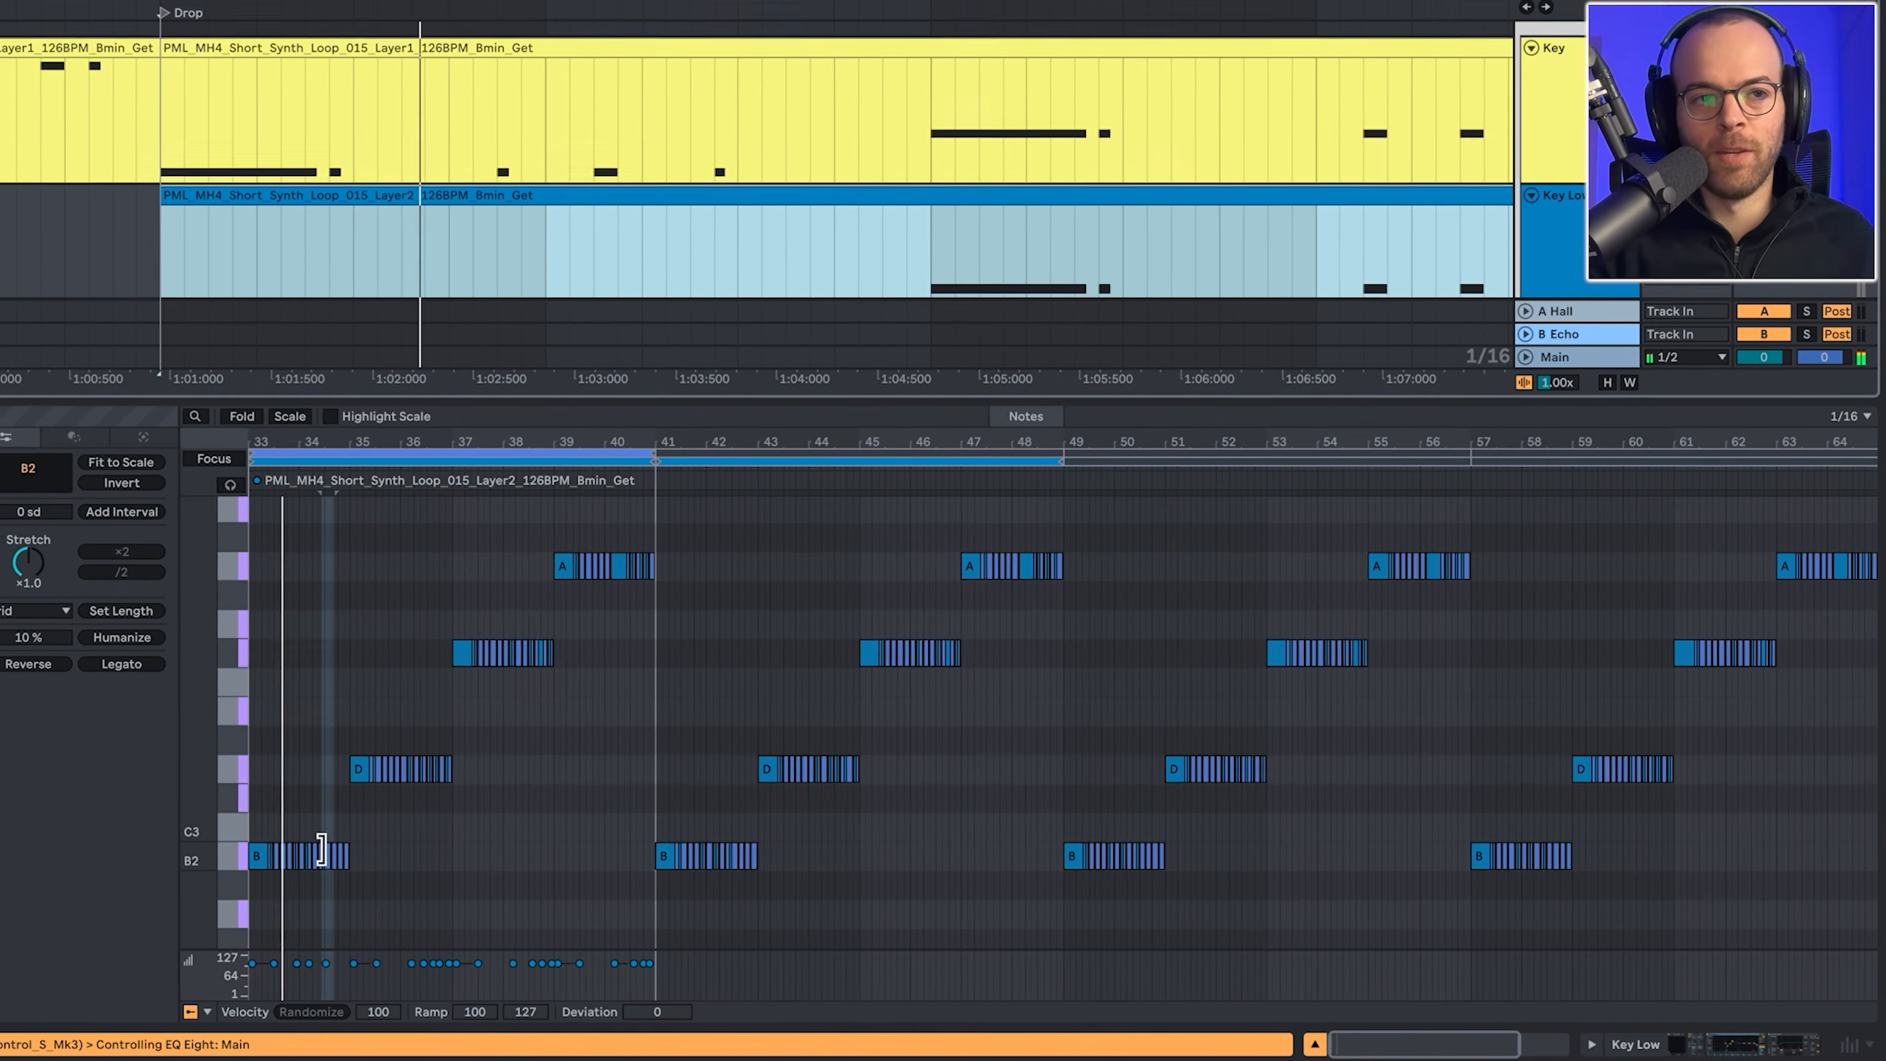
{"action": "scroll", "coordinate": [490, 134], "scroll_direction": "up", "scroll_amount": 3}
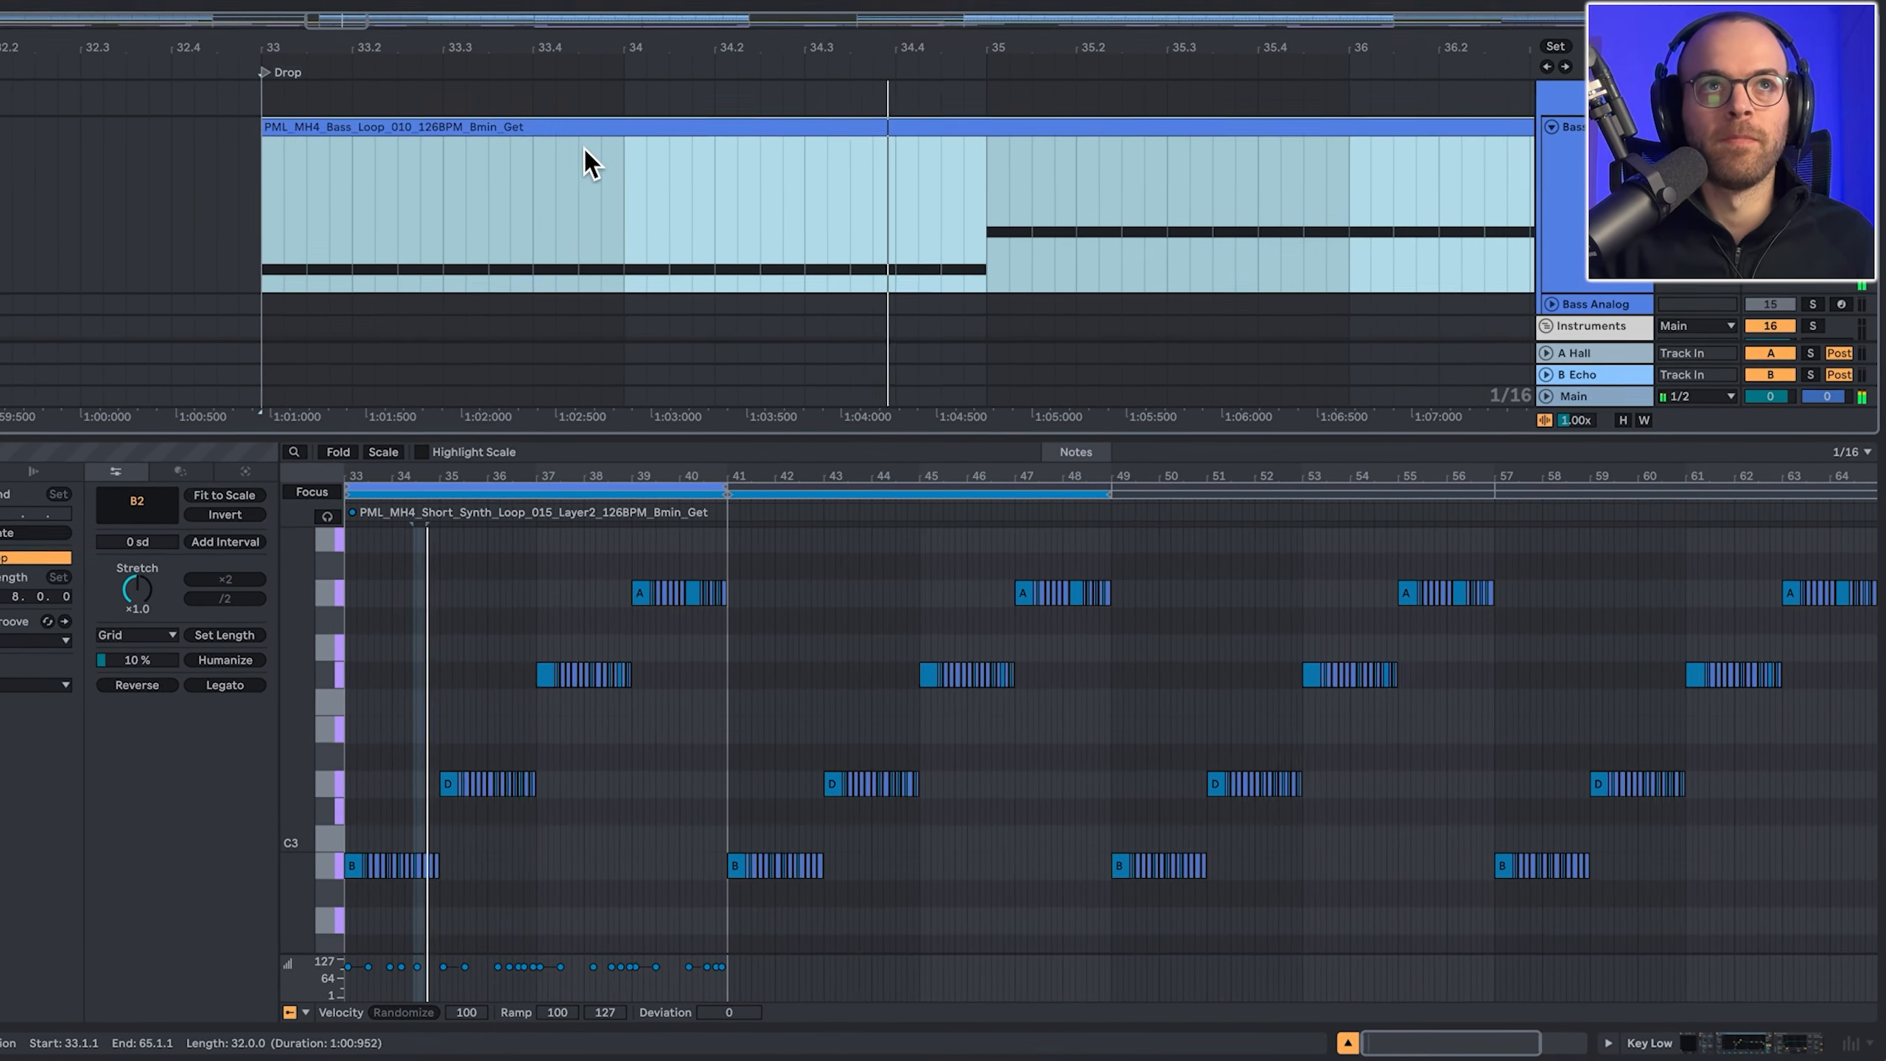
{"action": "left_click", "coordinate": [617, 146]}
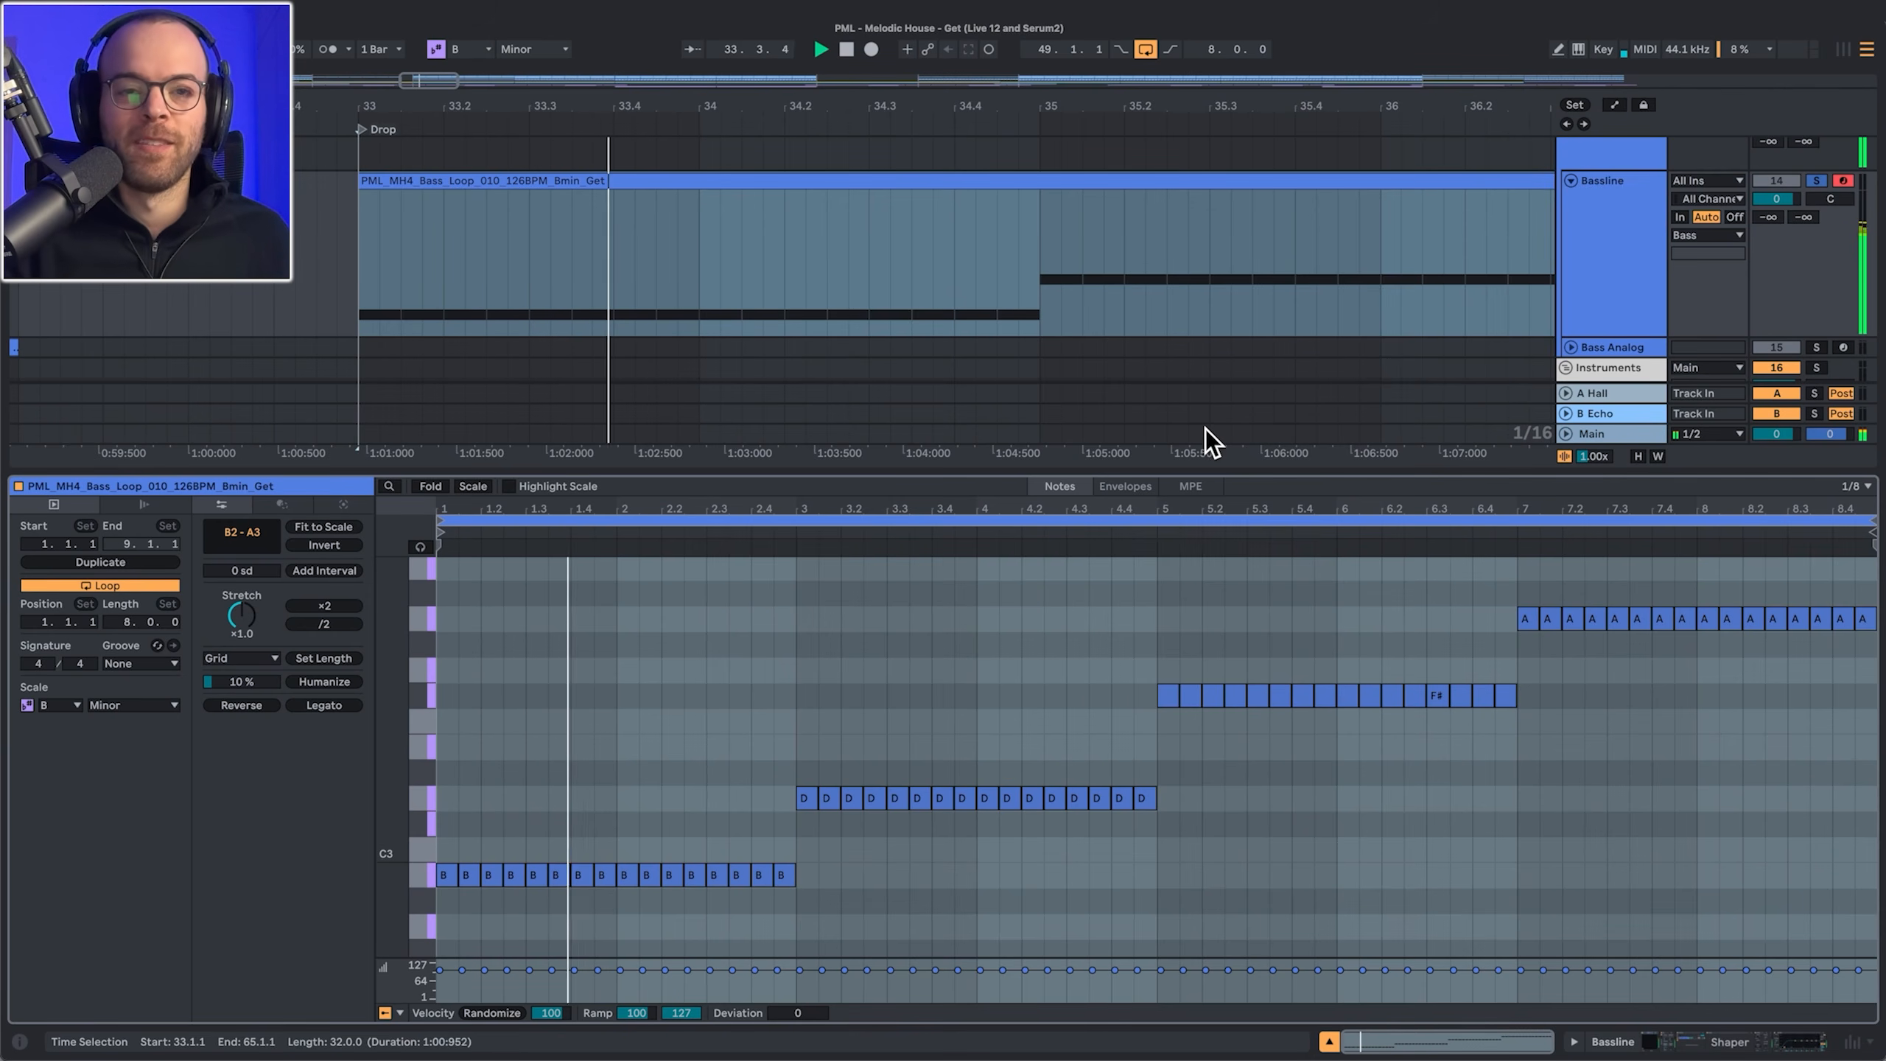
{"action": "scroll", "coordinate": [1619, 327], "scroll_direction": "down", "scroll_amount": 3}
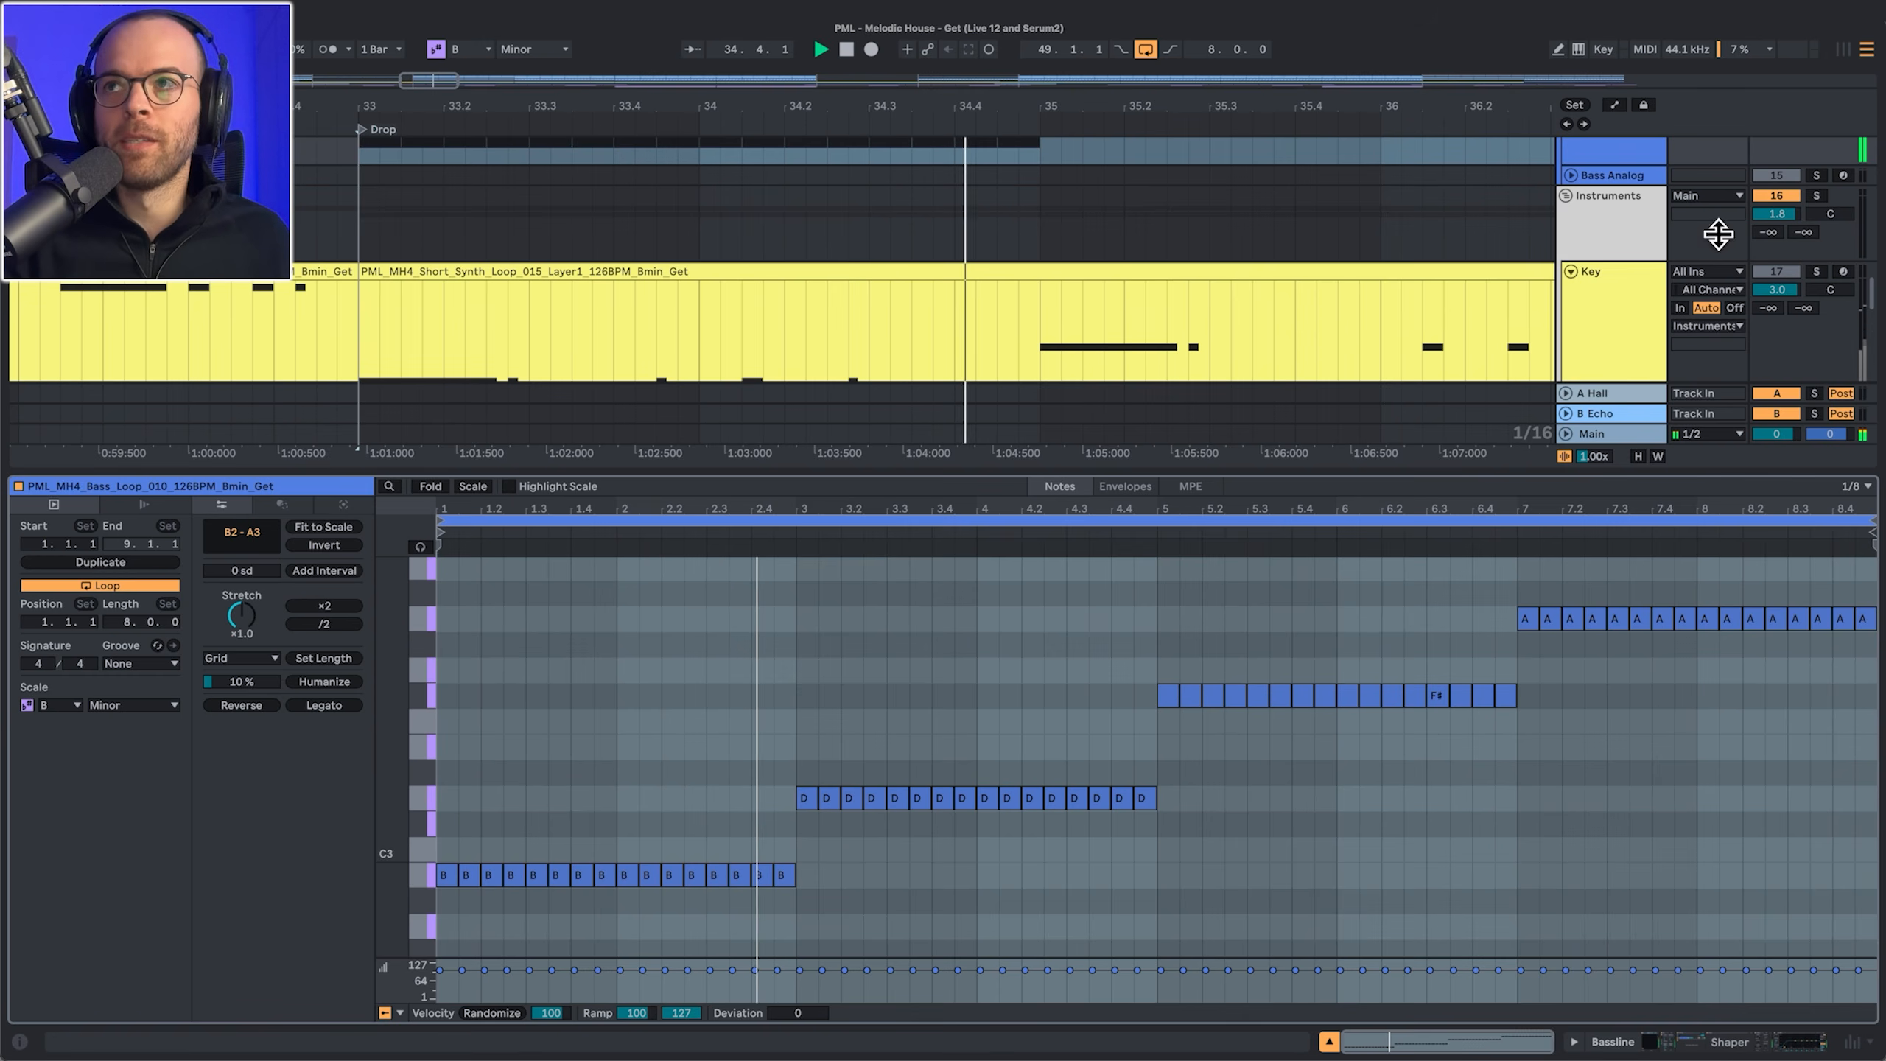
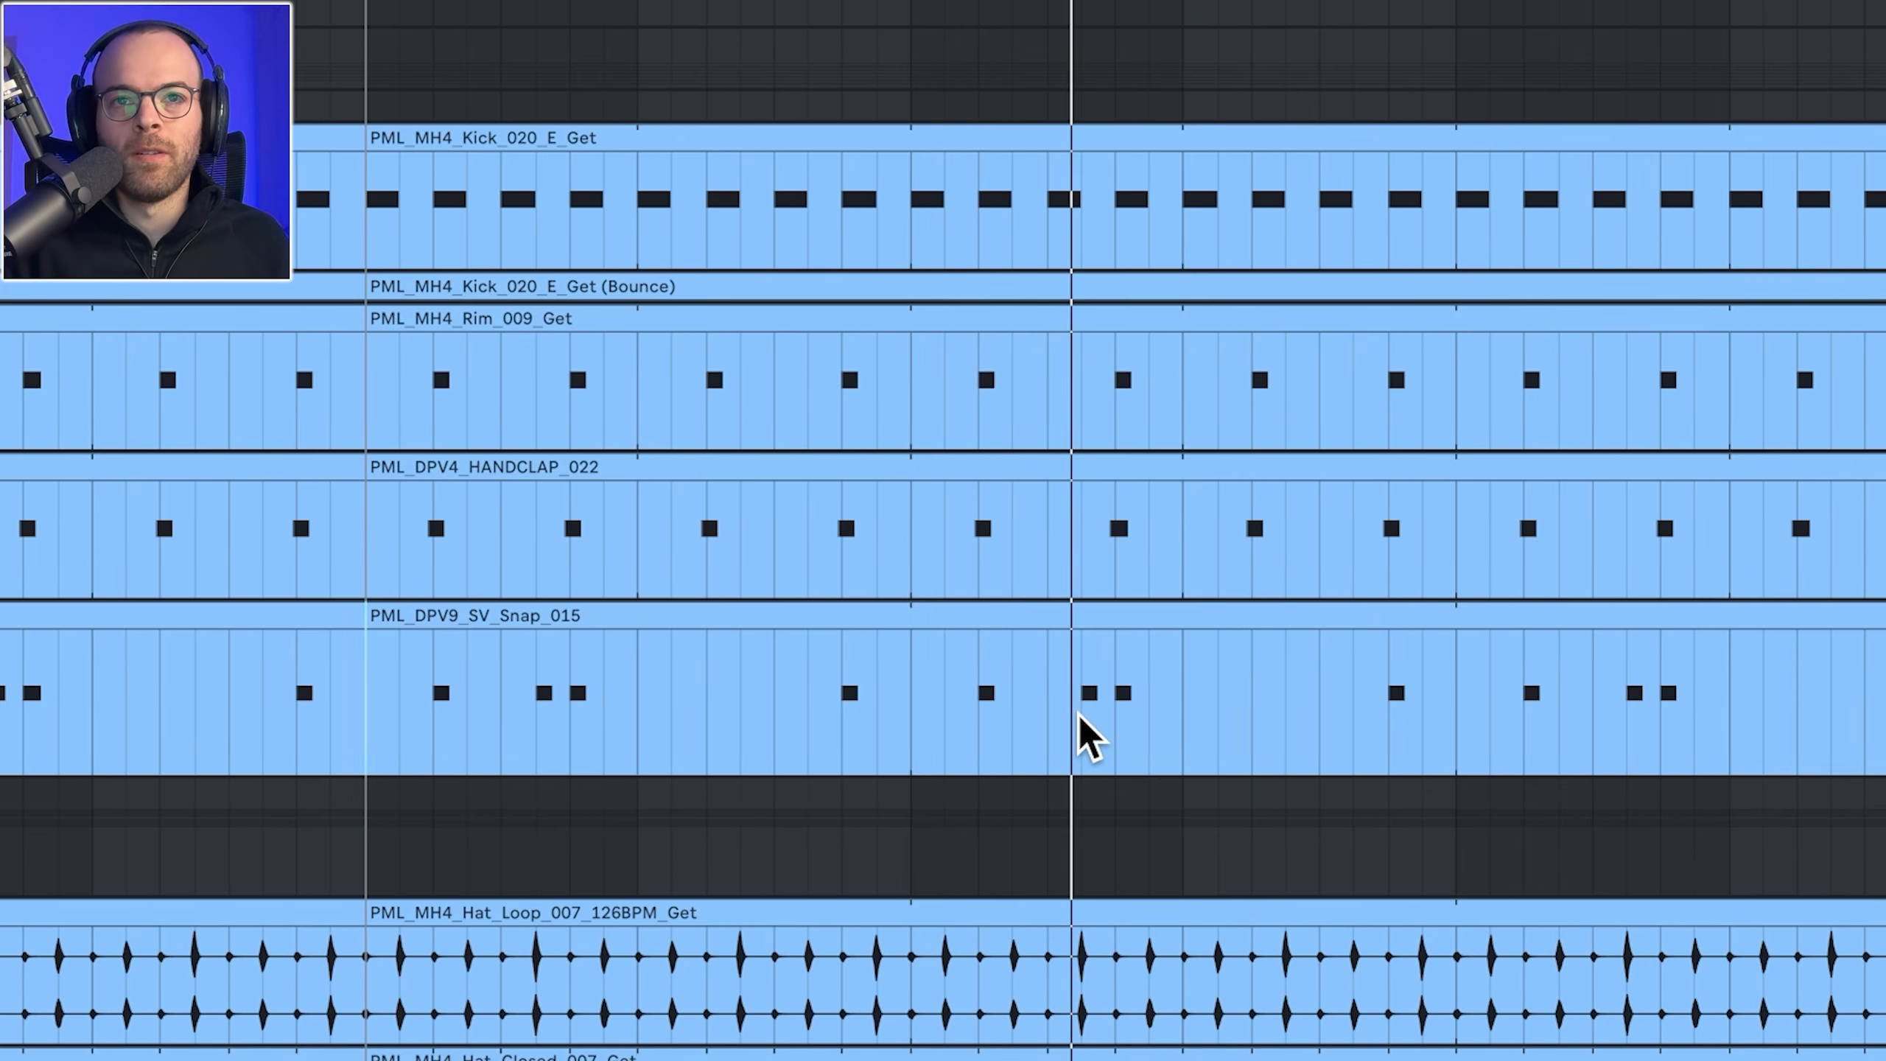
Step: Stop playback and set the play start inside the PML_DPV9_SV_Snap_015 clip on Perc 1
{"action": "key", "text": "space"}
{"action": "left_click", "coordinate": [1102, 699]}
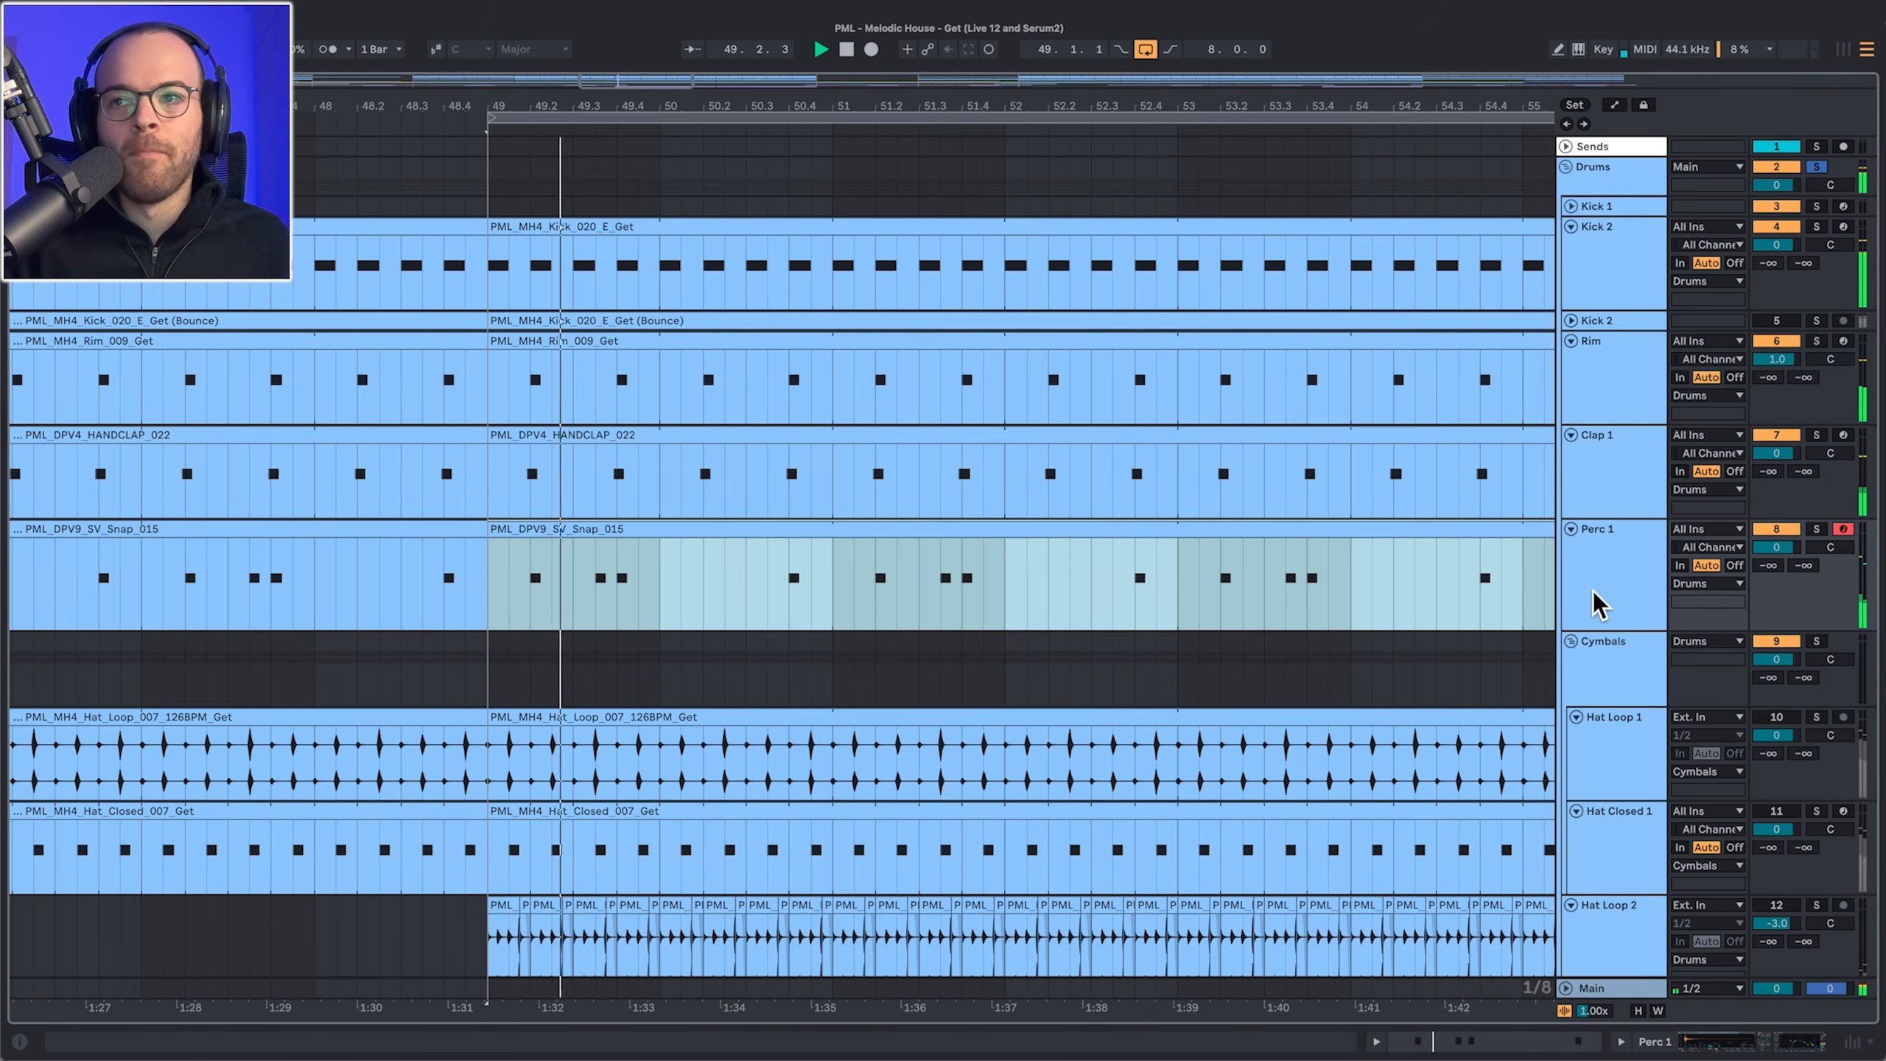
Step: Select the Hat Loop 1 track and play the drums from its clip start at bar 49
{"action": "scroll", "coordinate": [1597, 603], "scroll_direction": "down", "scroll_amount": 3}
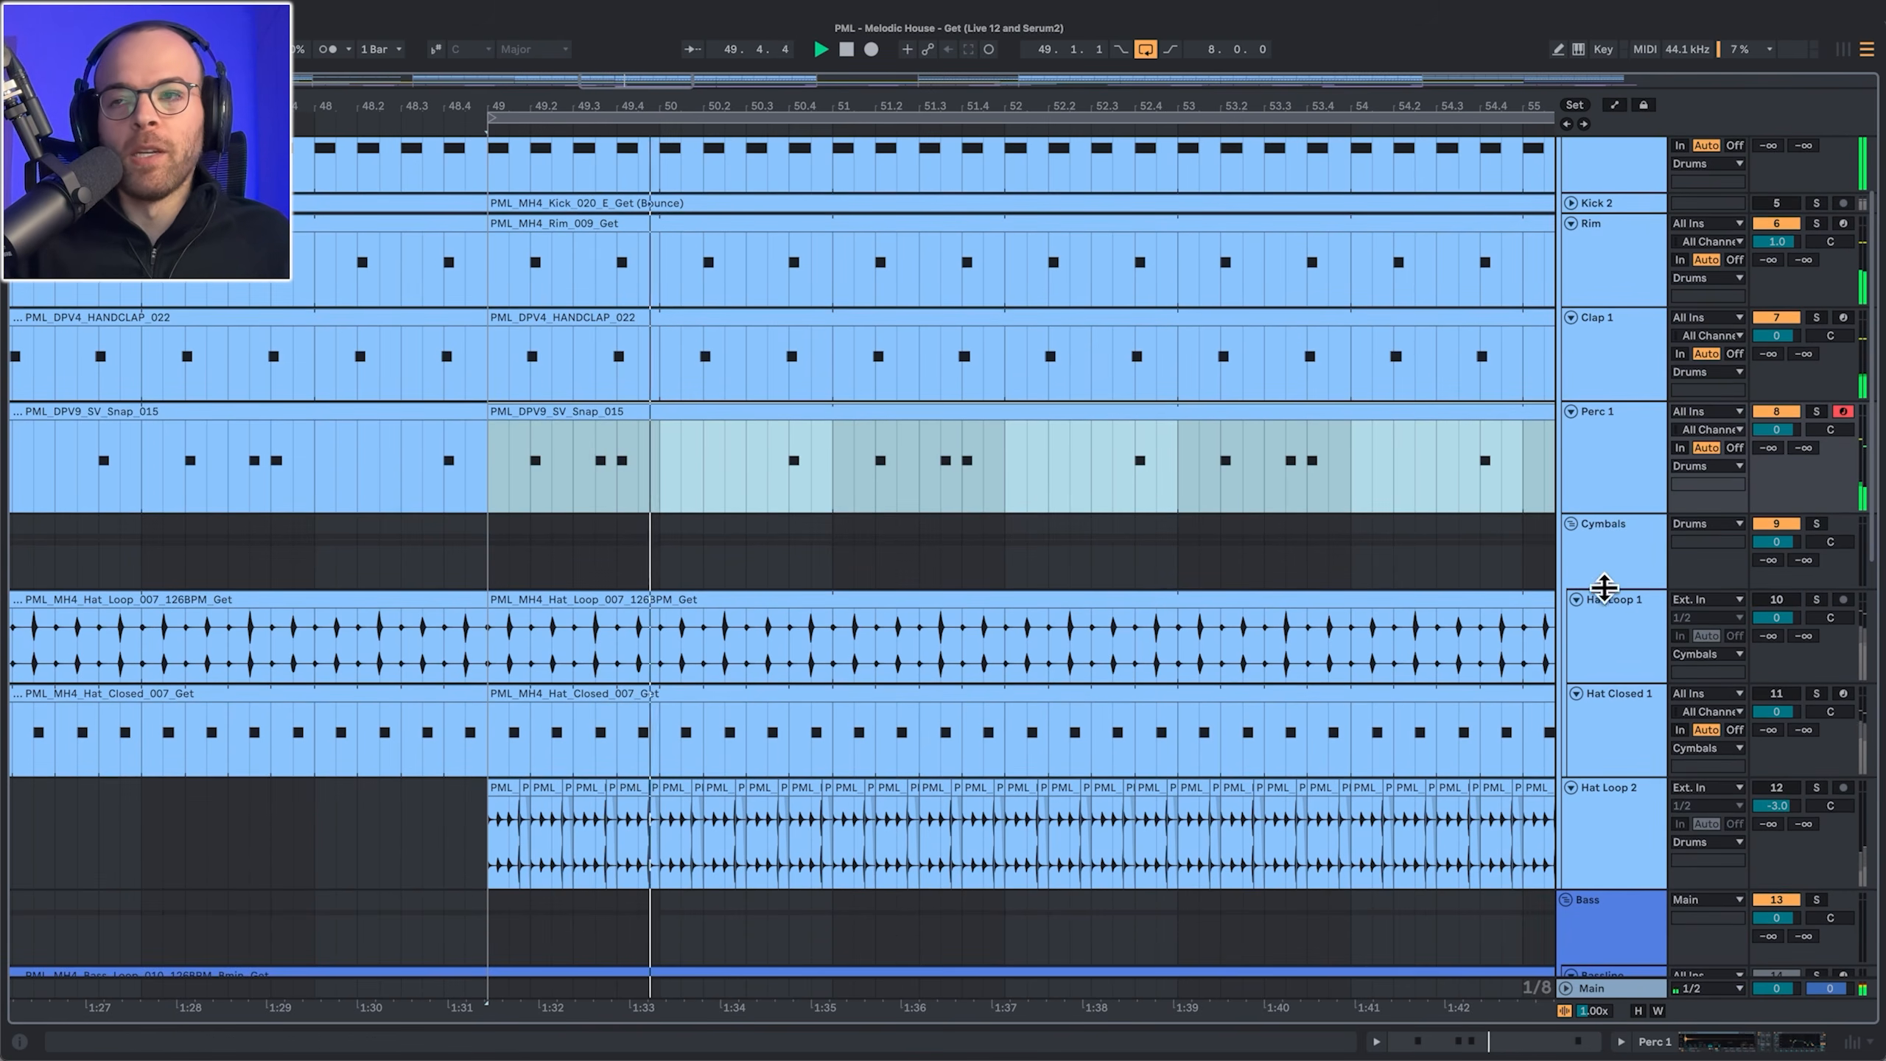
{"action": "left_click", "coordinate": [1765, 598]}
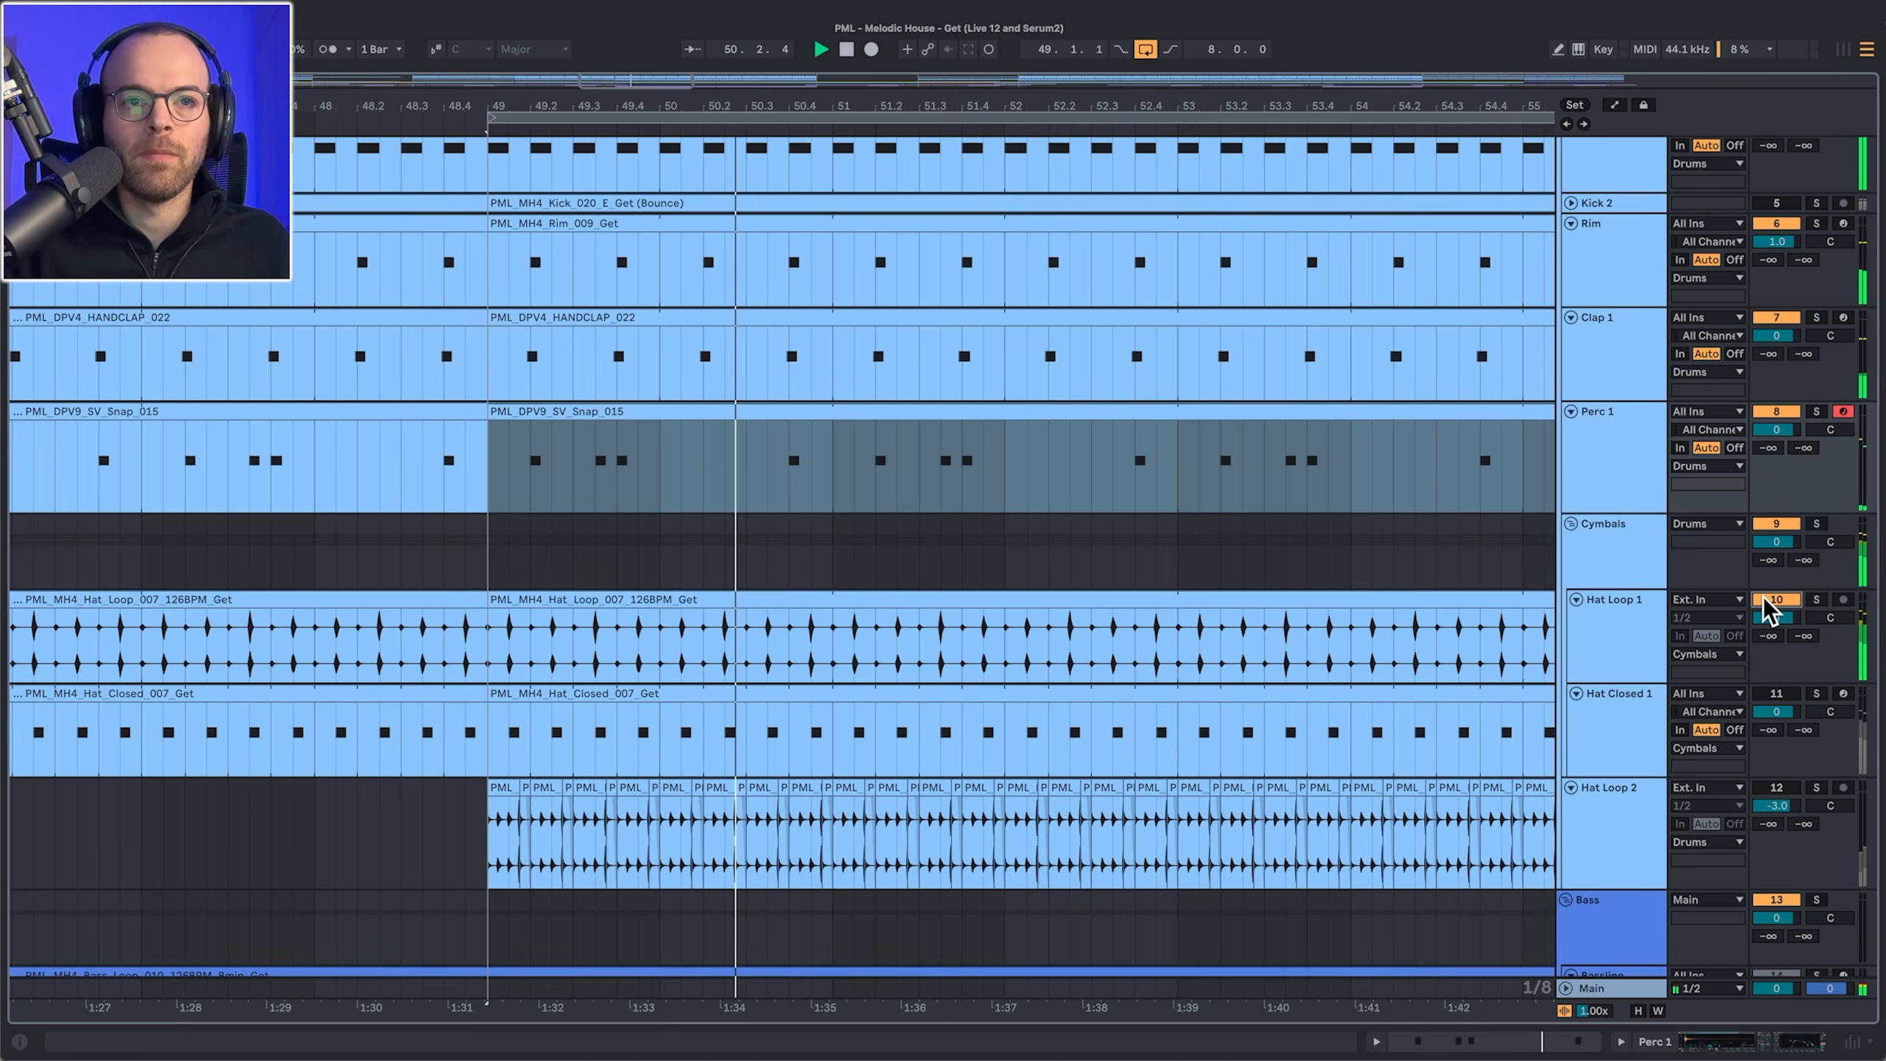
{"action": "left_click", "coordinate": [491, 661]}
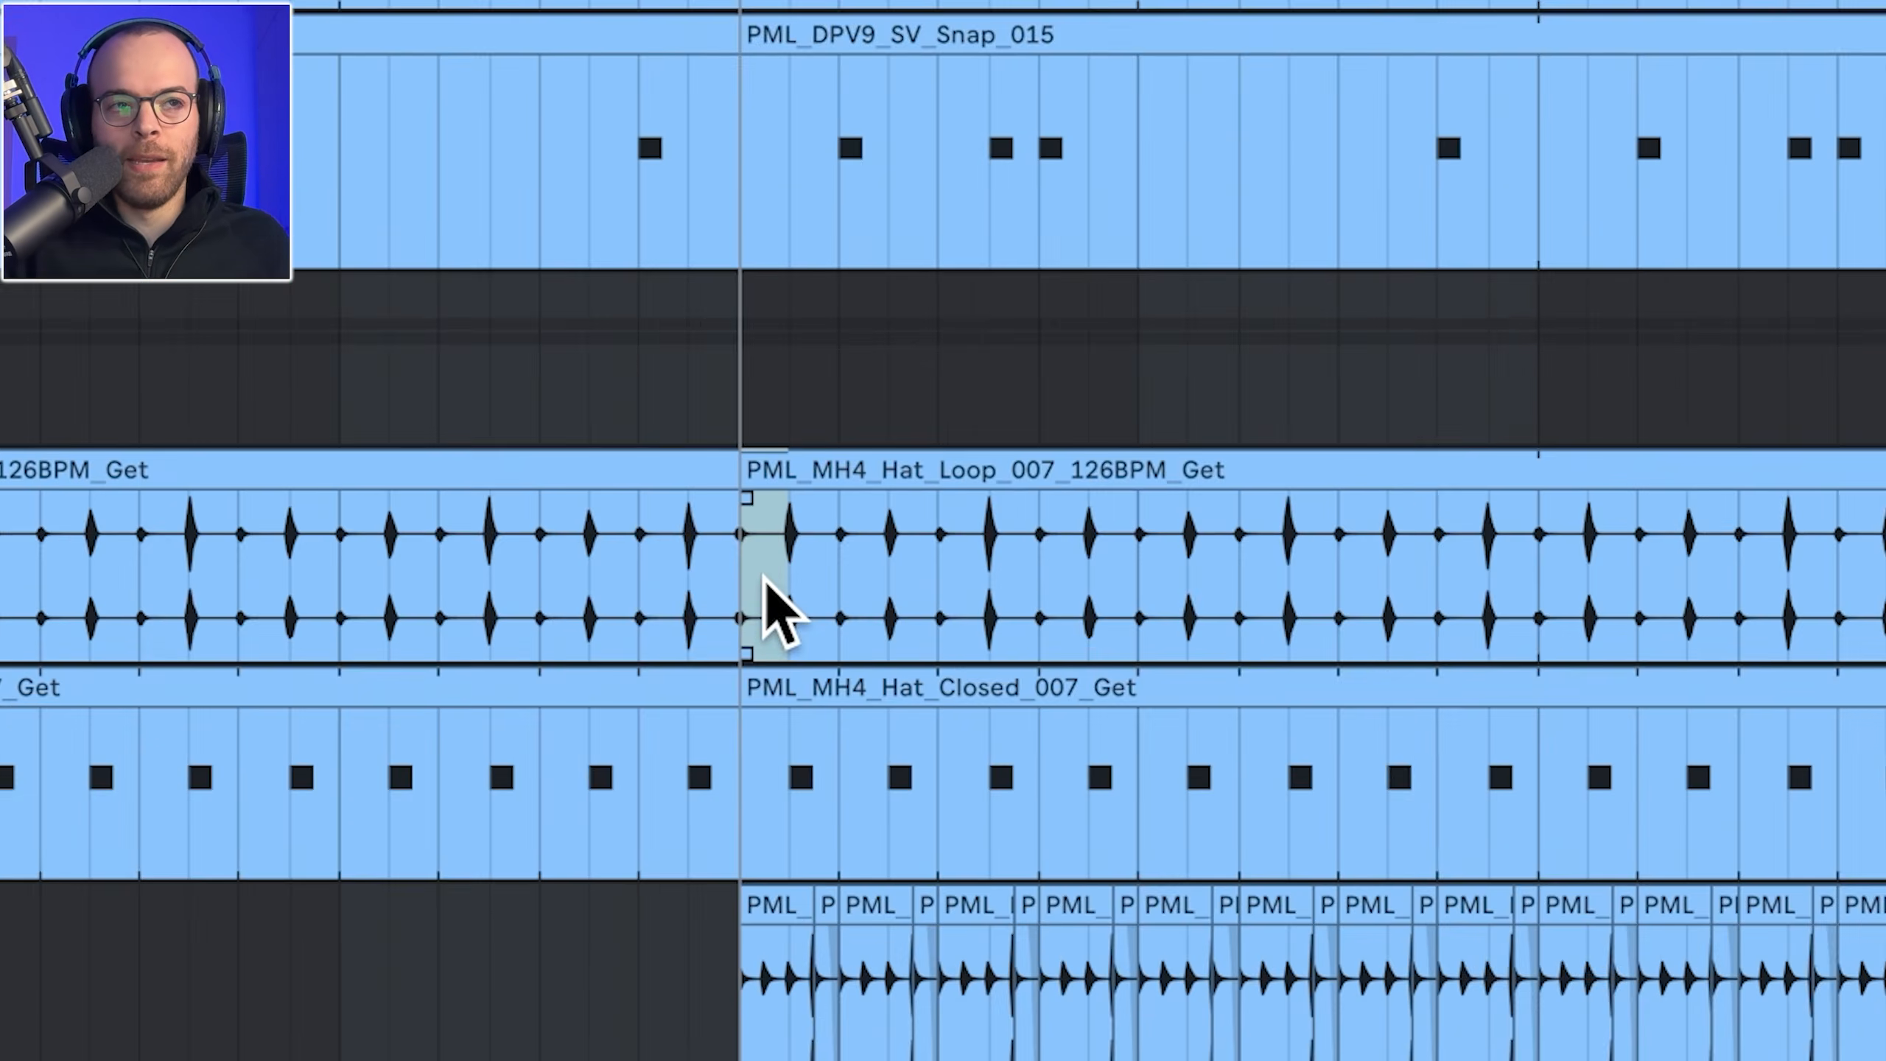
{"action": "scroll", "coordinate": [794, 573], "scroll_direction": "up", "scroll_amount": 1}
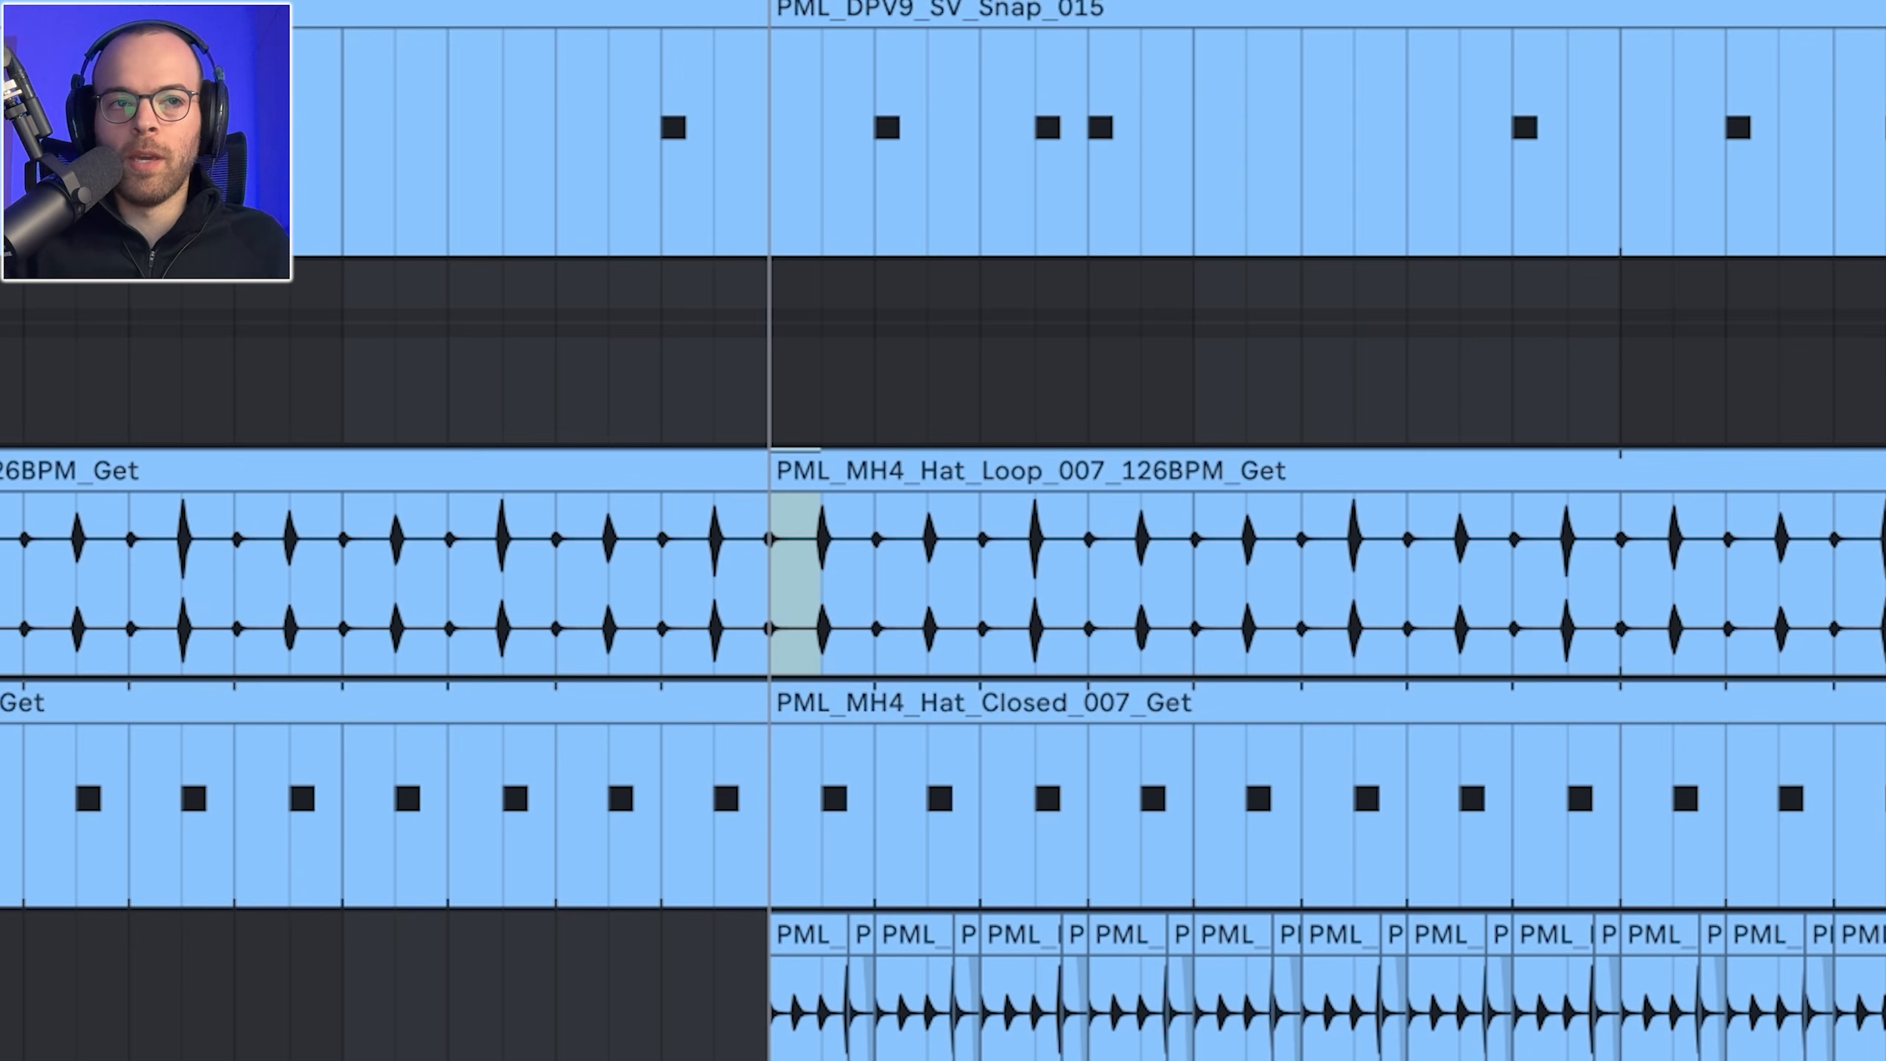
{"action": "left_click", "coordinate": [771, 610]}
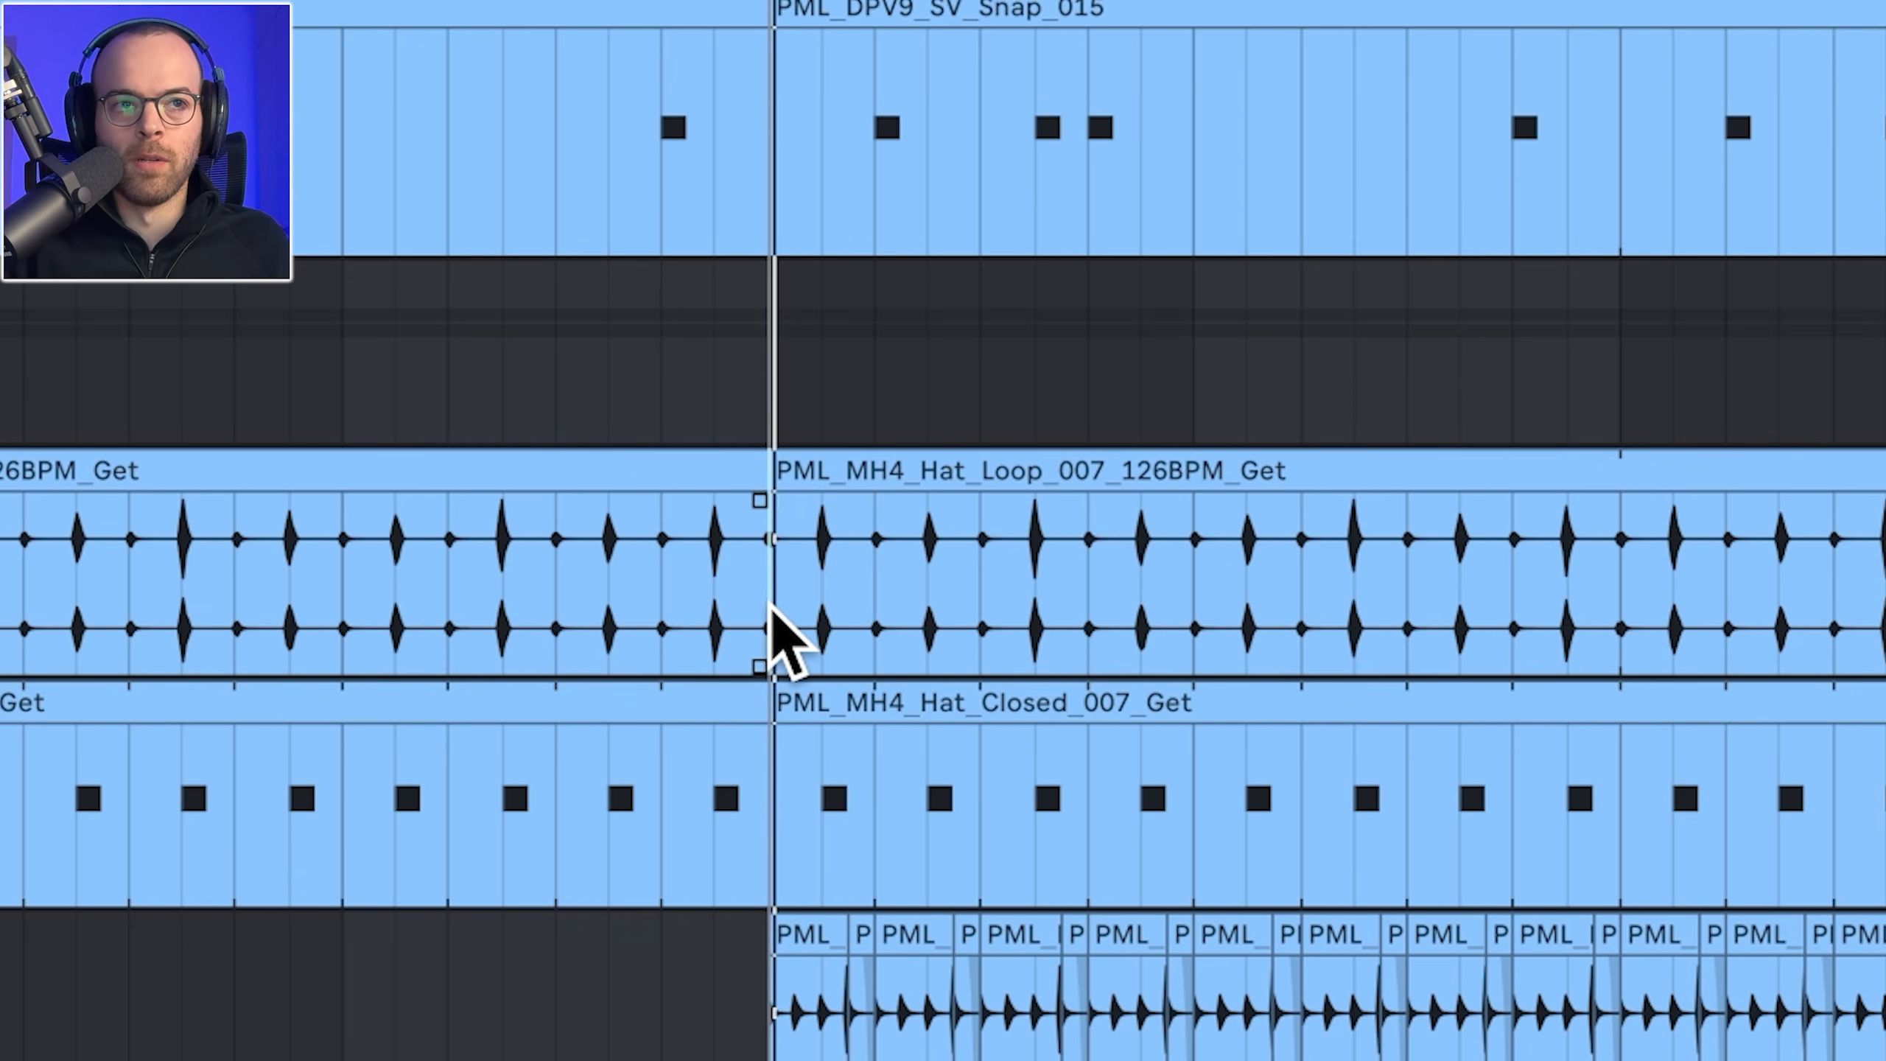
{"action": "key", "text": "space"}
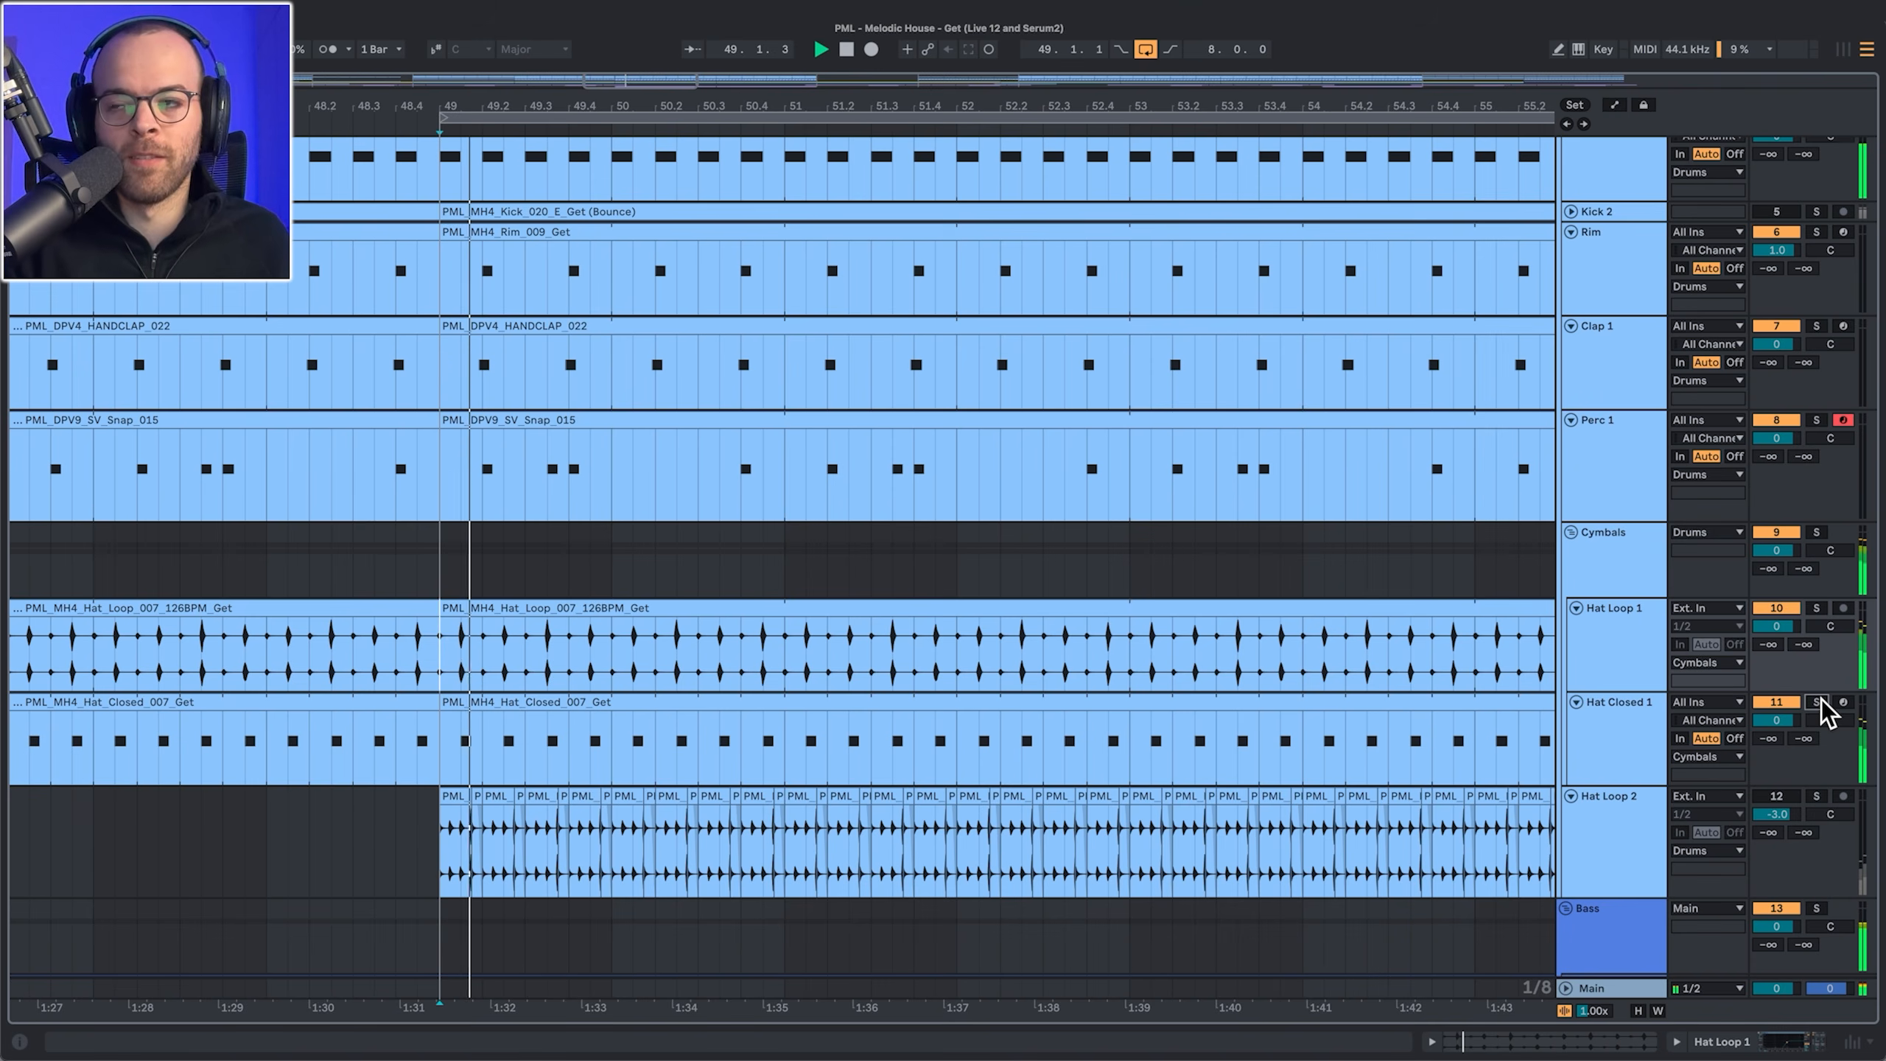
Step: Solo the Drums group in place of Hat Loop 2 so every drum track is heard
{"action": "scroll", "coordinate": [1797, 313], "scroll_direction": "up", "scroll_amount": 3}
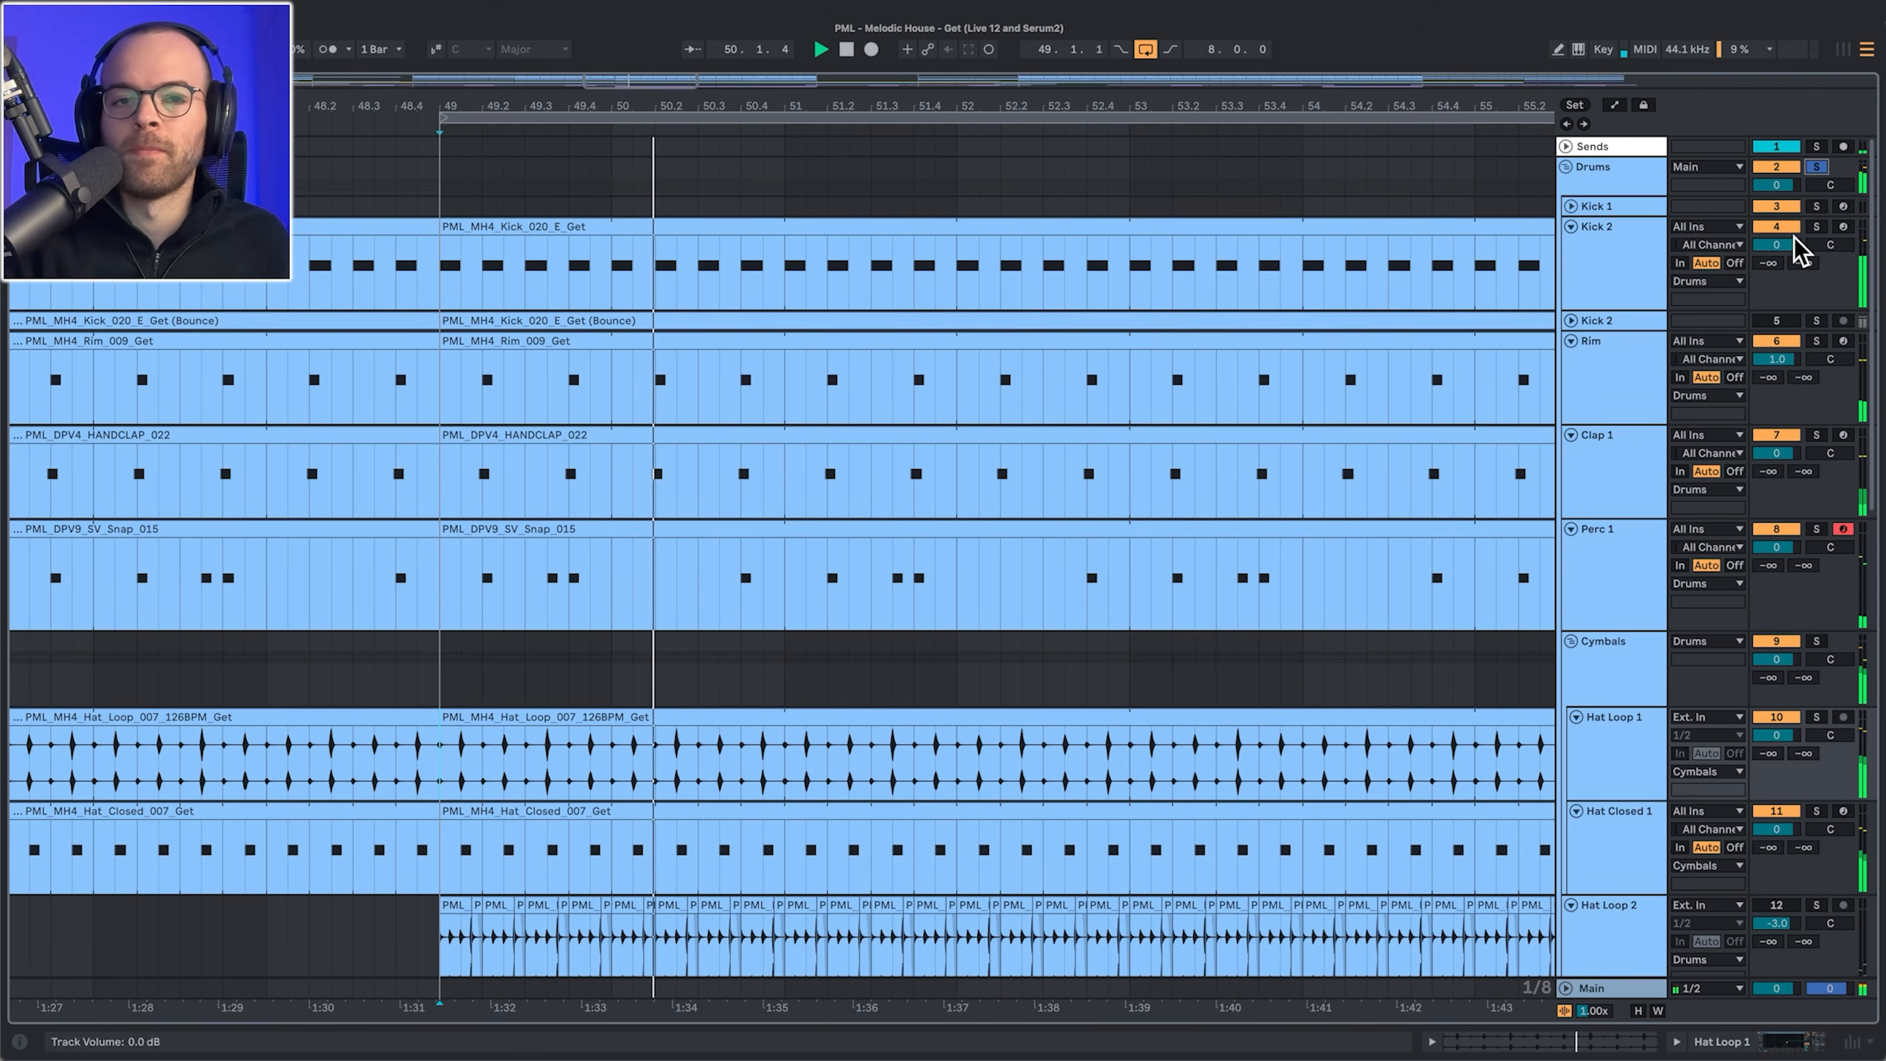
{"action": "scroll", "coordinate": [1570, 603], "scroll_direction": "down", "scroll_amount": 6}
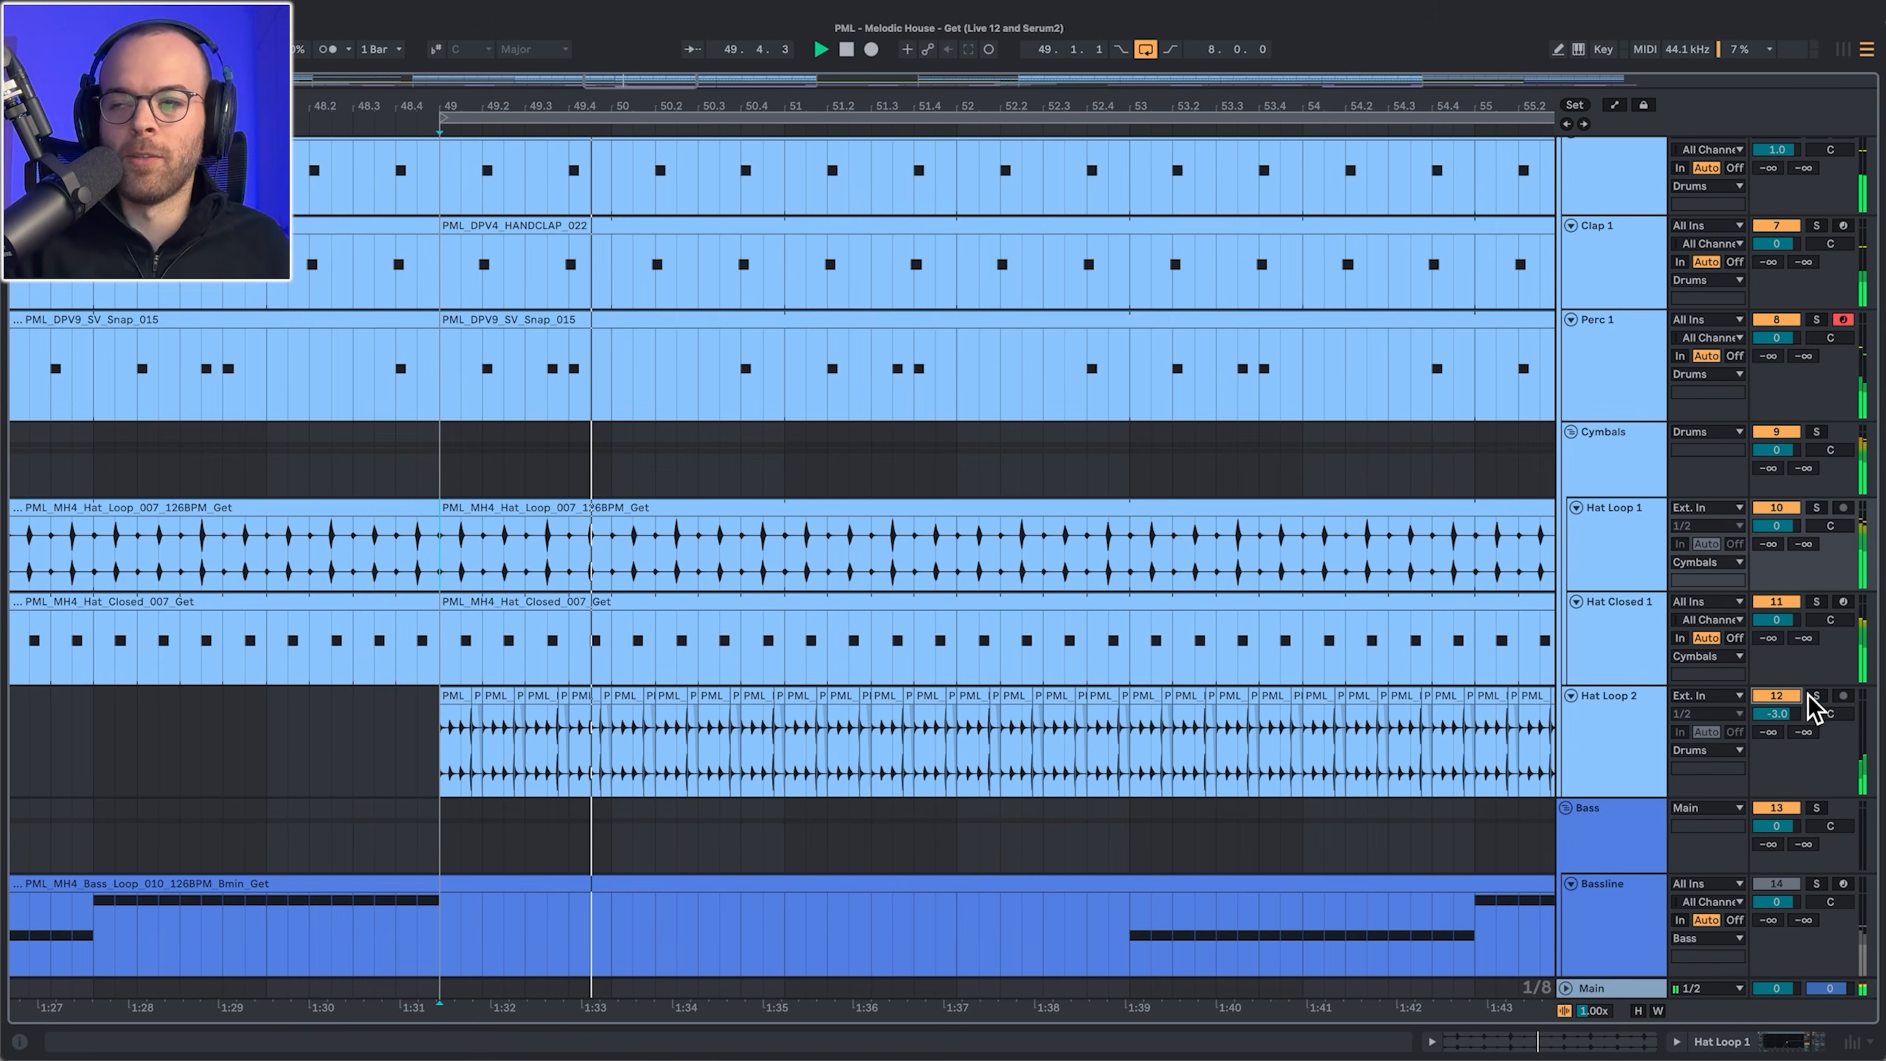
{"action": "scroll", "coordinate": [1778, 396], "scroll_direction": "up", "scroll_amount": 4}
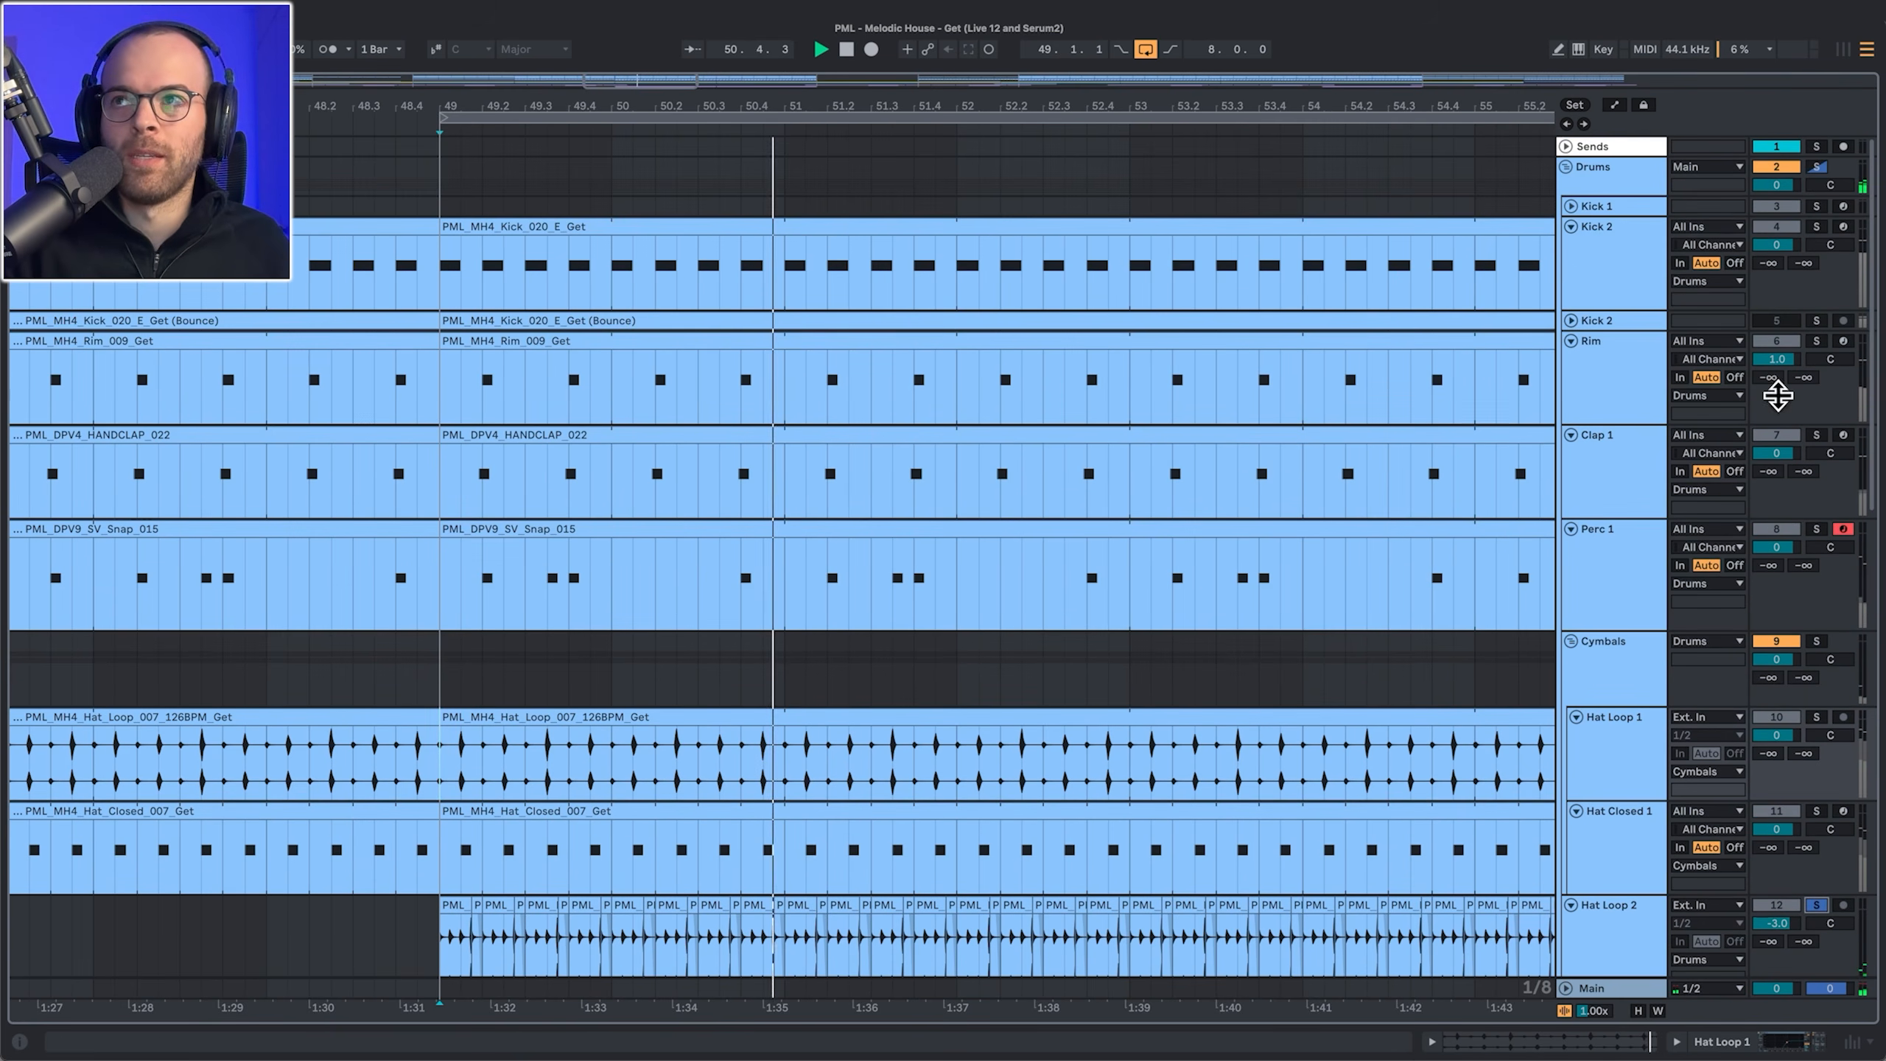
{"action": "left_click", "coordinate": [1815, 167]}
{"action": "scroll", "coordinate": [1316, 984], "scroll_direction": "down", "scroll_amount": 3}
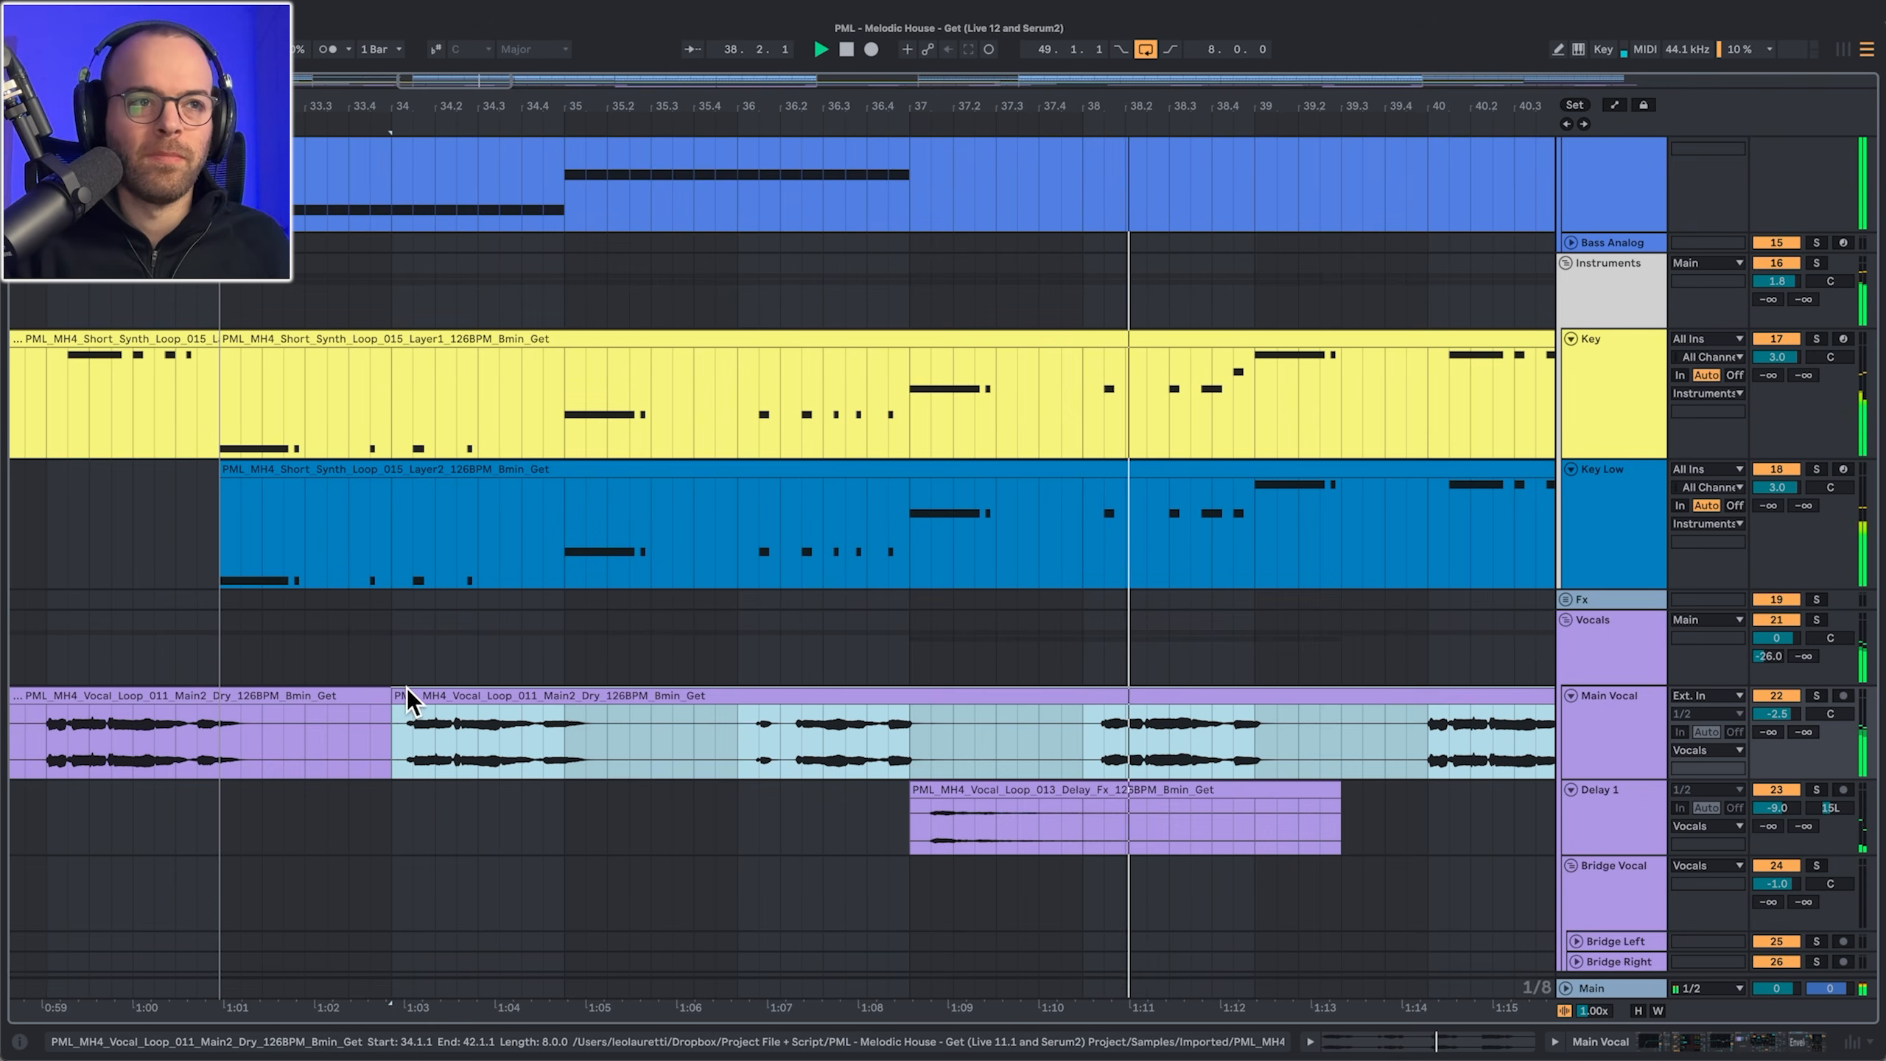
Step: Set the insert mark at bar 33 on the vocal, then inspect EQ Eight, Multiband Dynamics and the second EQ Eight
{"action": "right_click", "coordinate": [228, 731]}
{"action": "left_click", "coordinate": [654, 761]}
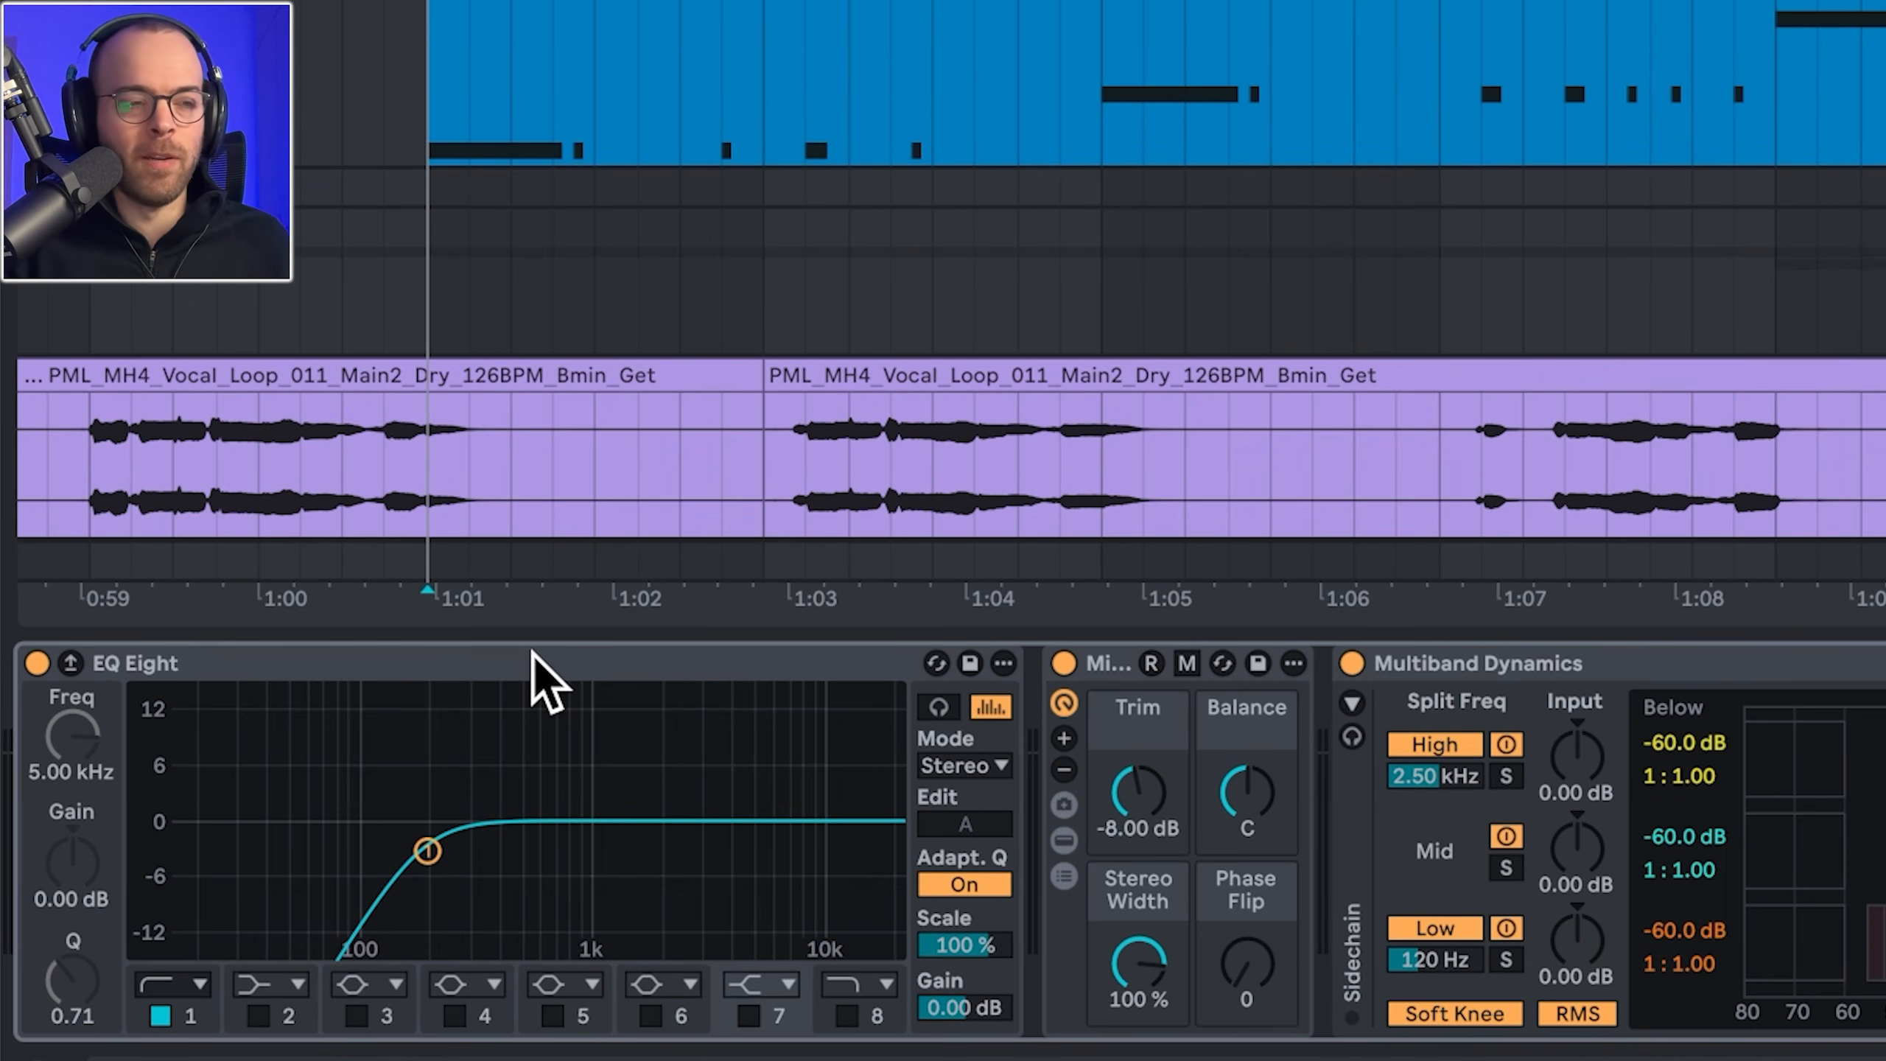
{"action": "left_click", "coordinate": [532, 651]}
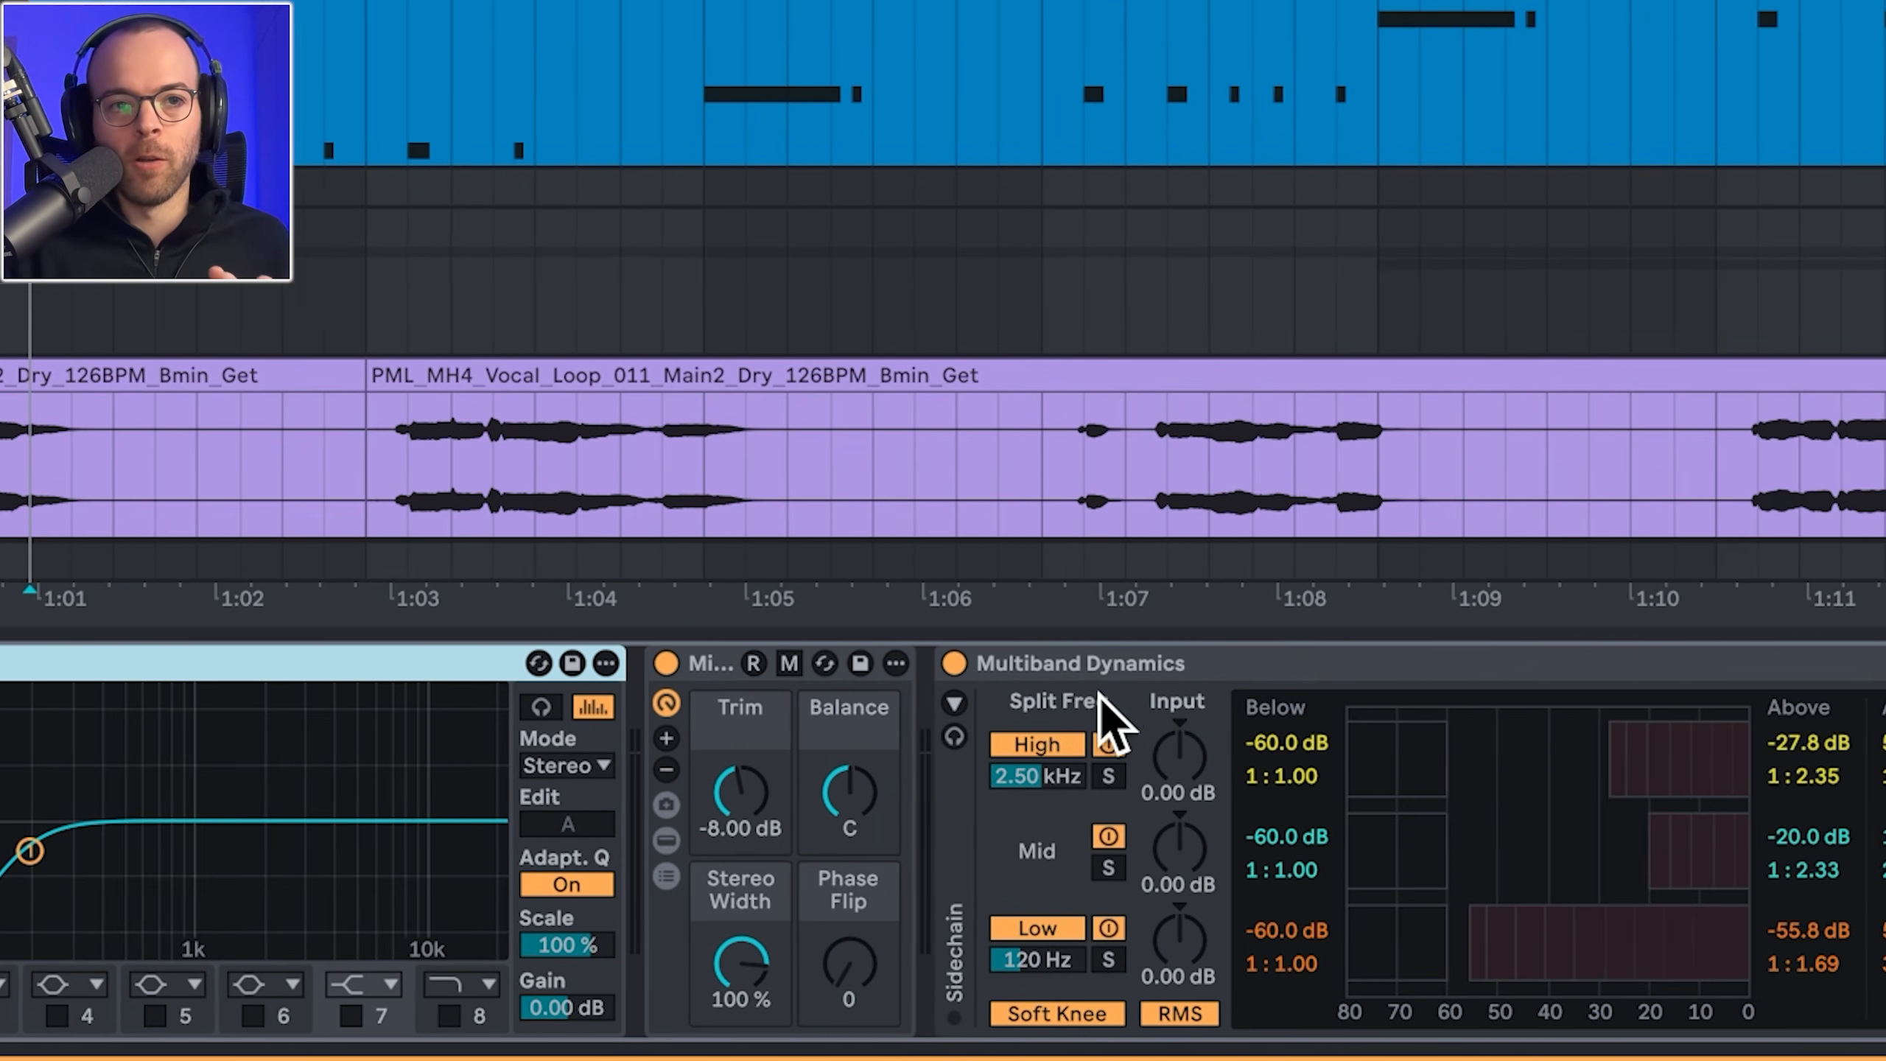
{"action": "left_click", "coordinate": [1507, 663]}
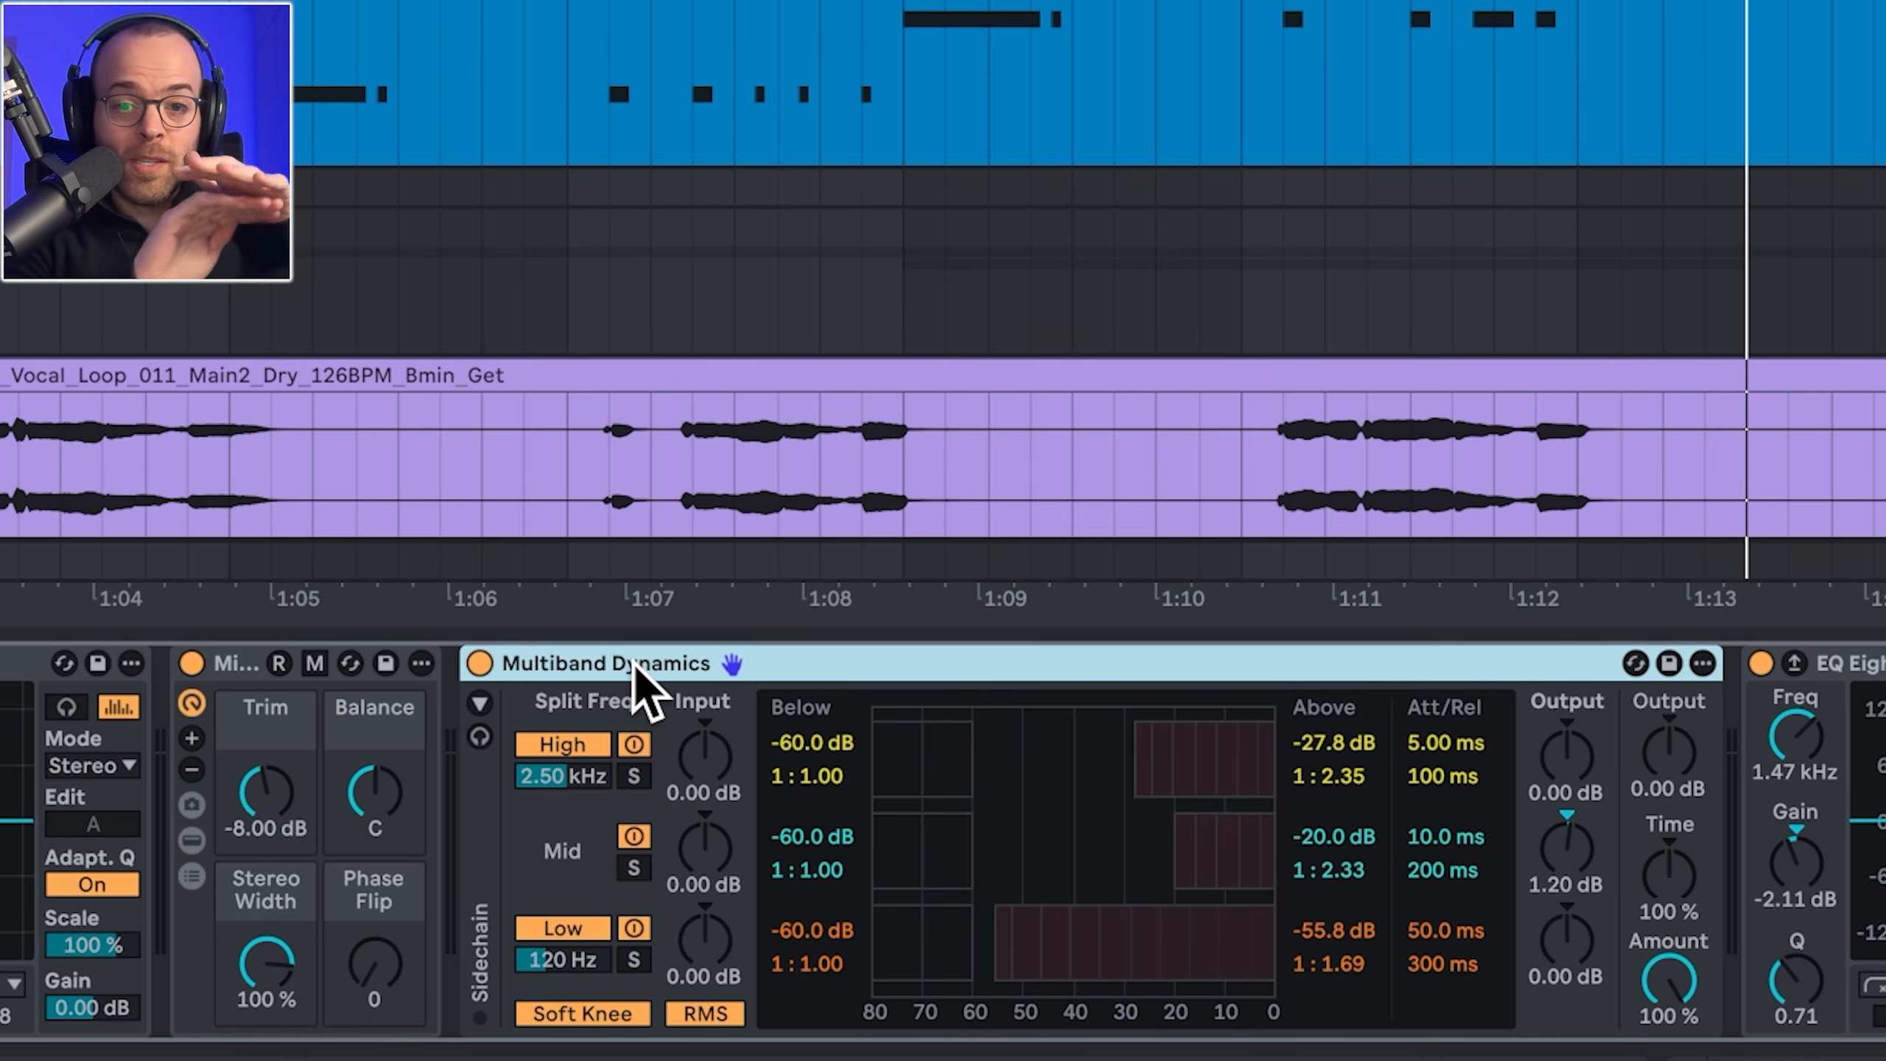
{"action": "scroll", "coordinate": [635, 664], "scroll_direction": "right", "scroll_amount": 10}
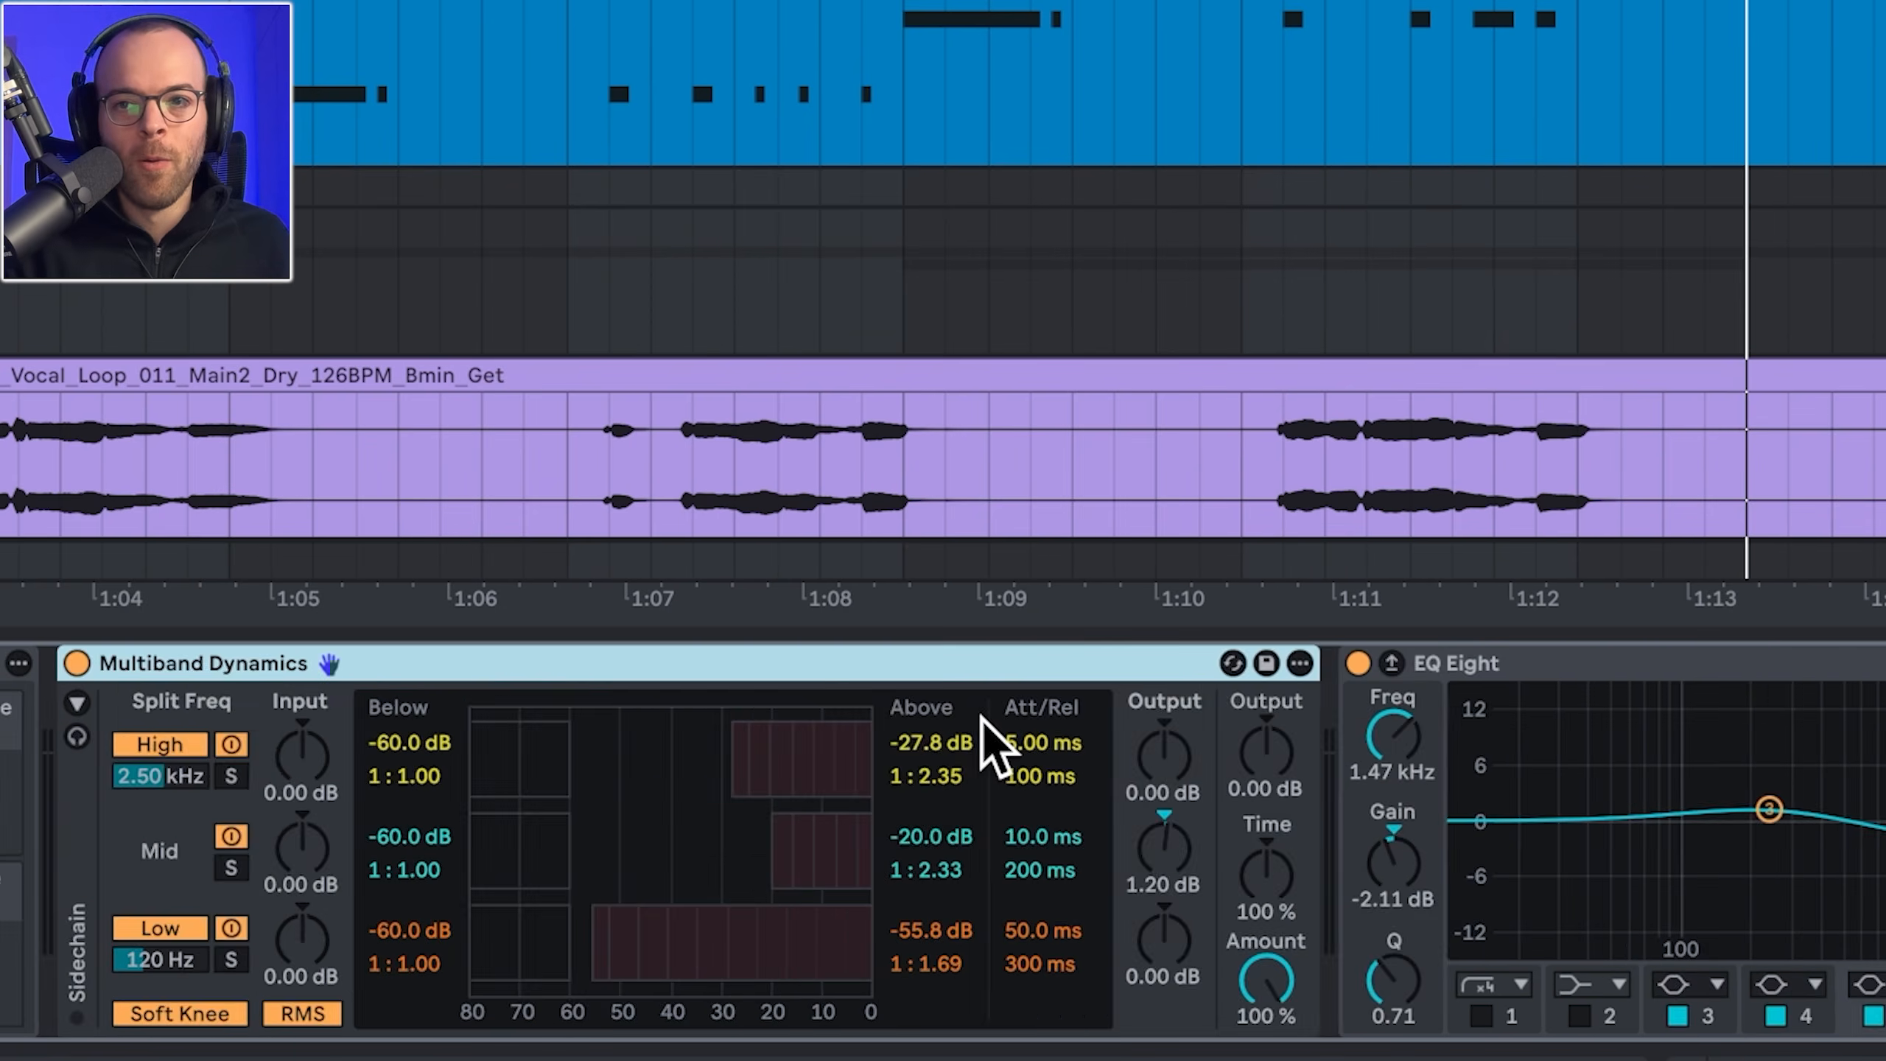
{"action": "left_click", "coordinate": [735, 667]}
{"action": "scroll", "coordinate": [747, 695], "scroll_direction": "right", "scroll_amount": 5}
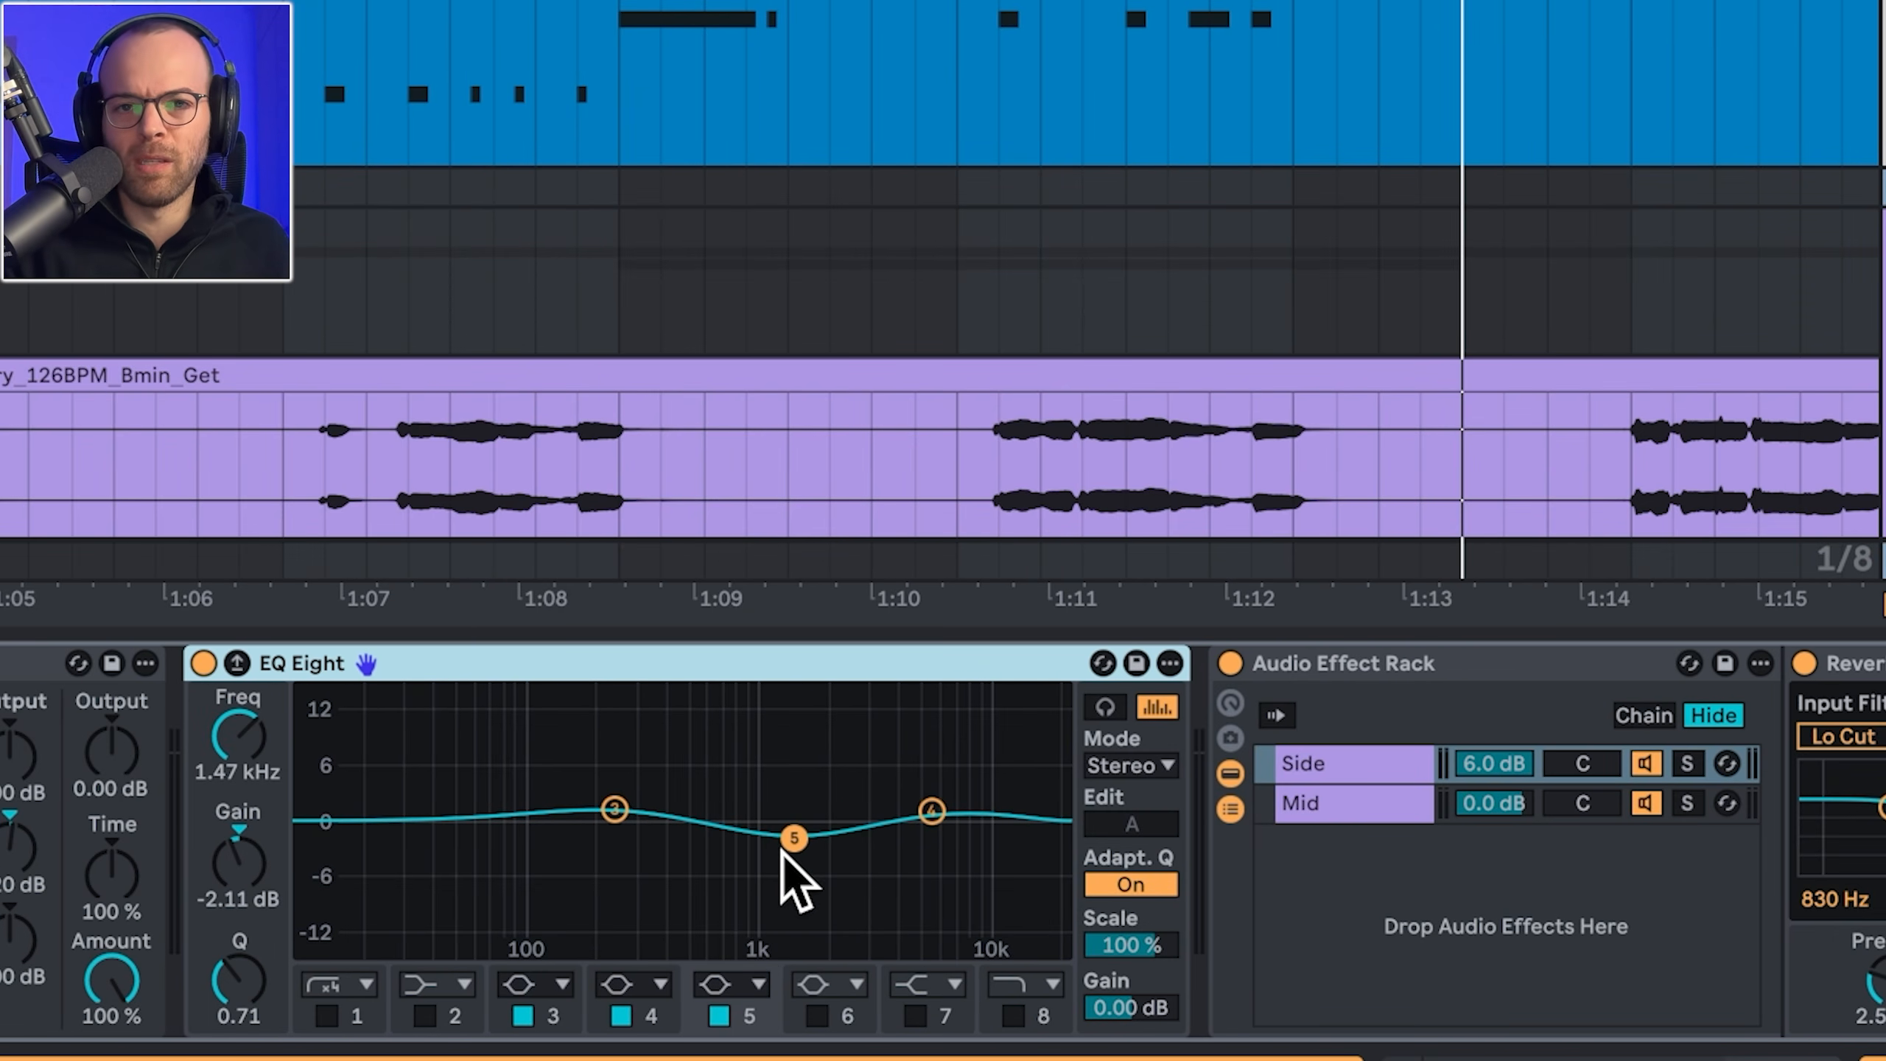
Step: Select the vocal's Audio Effect Rack and show its Mid chain, then its Side chain
{"action": "scroll", "coordinate": [512, 724], "scroll_direction": "right", "scroll_amount": 10}
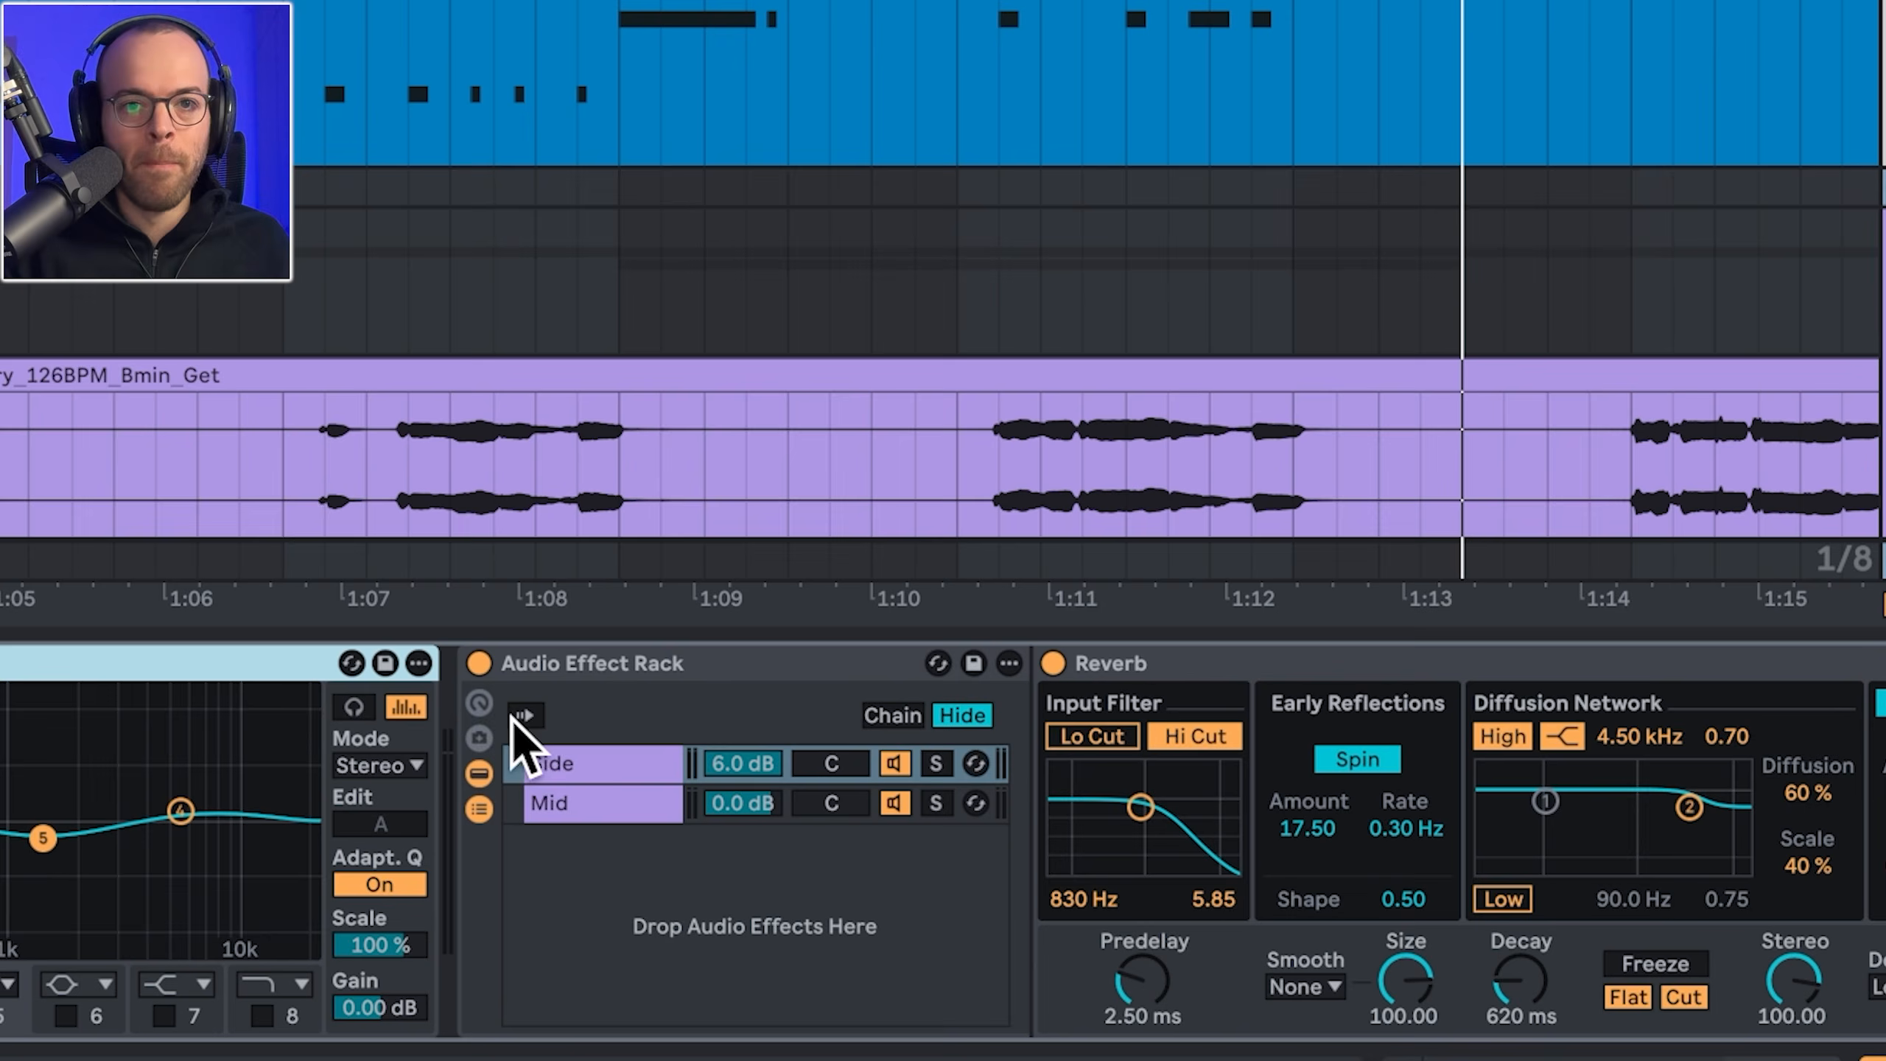
{"action": "left_click", "coordinate": [547, 672]}
{"action": "scroll", "coordinate": [547, 673], "scroll_direction": "right", "scroll_amount": 8}
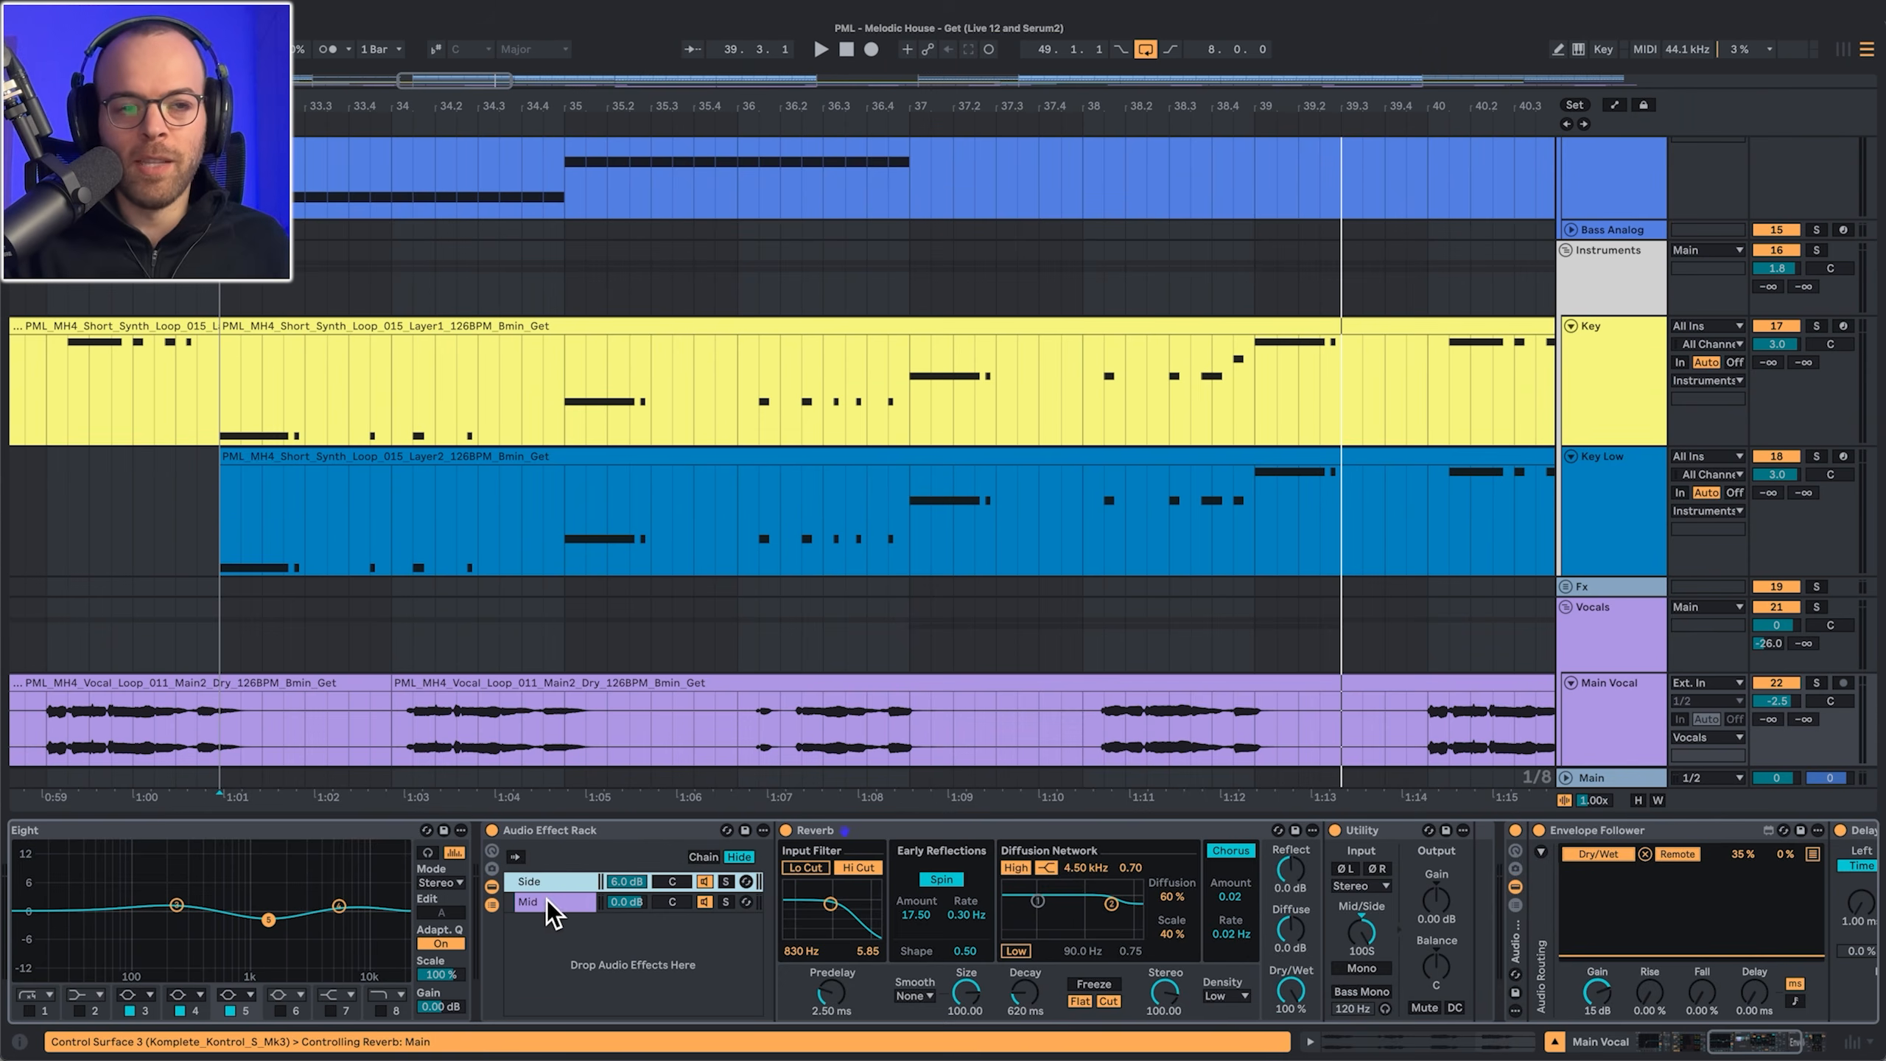
{"action": "left_click", "coordinate": [3, 804]}
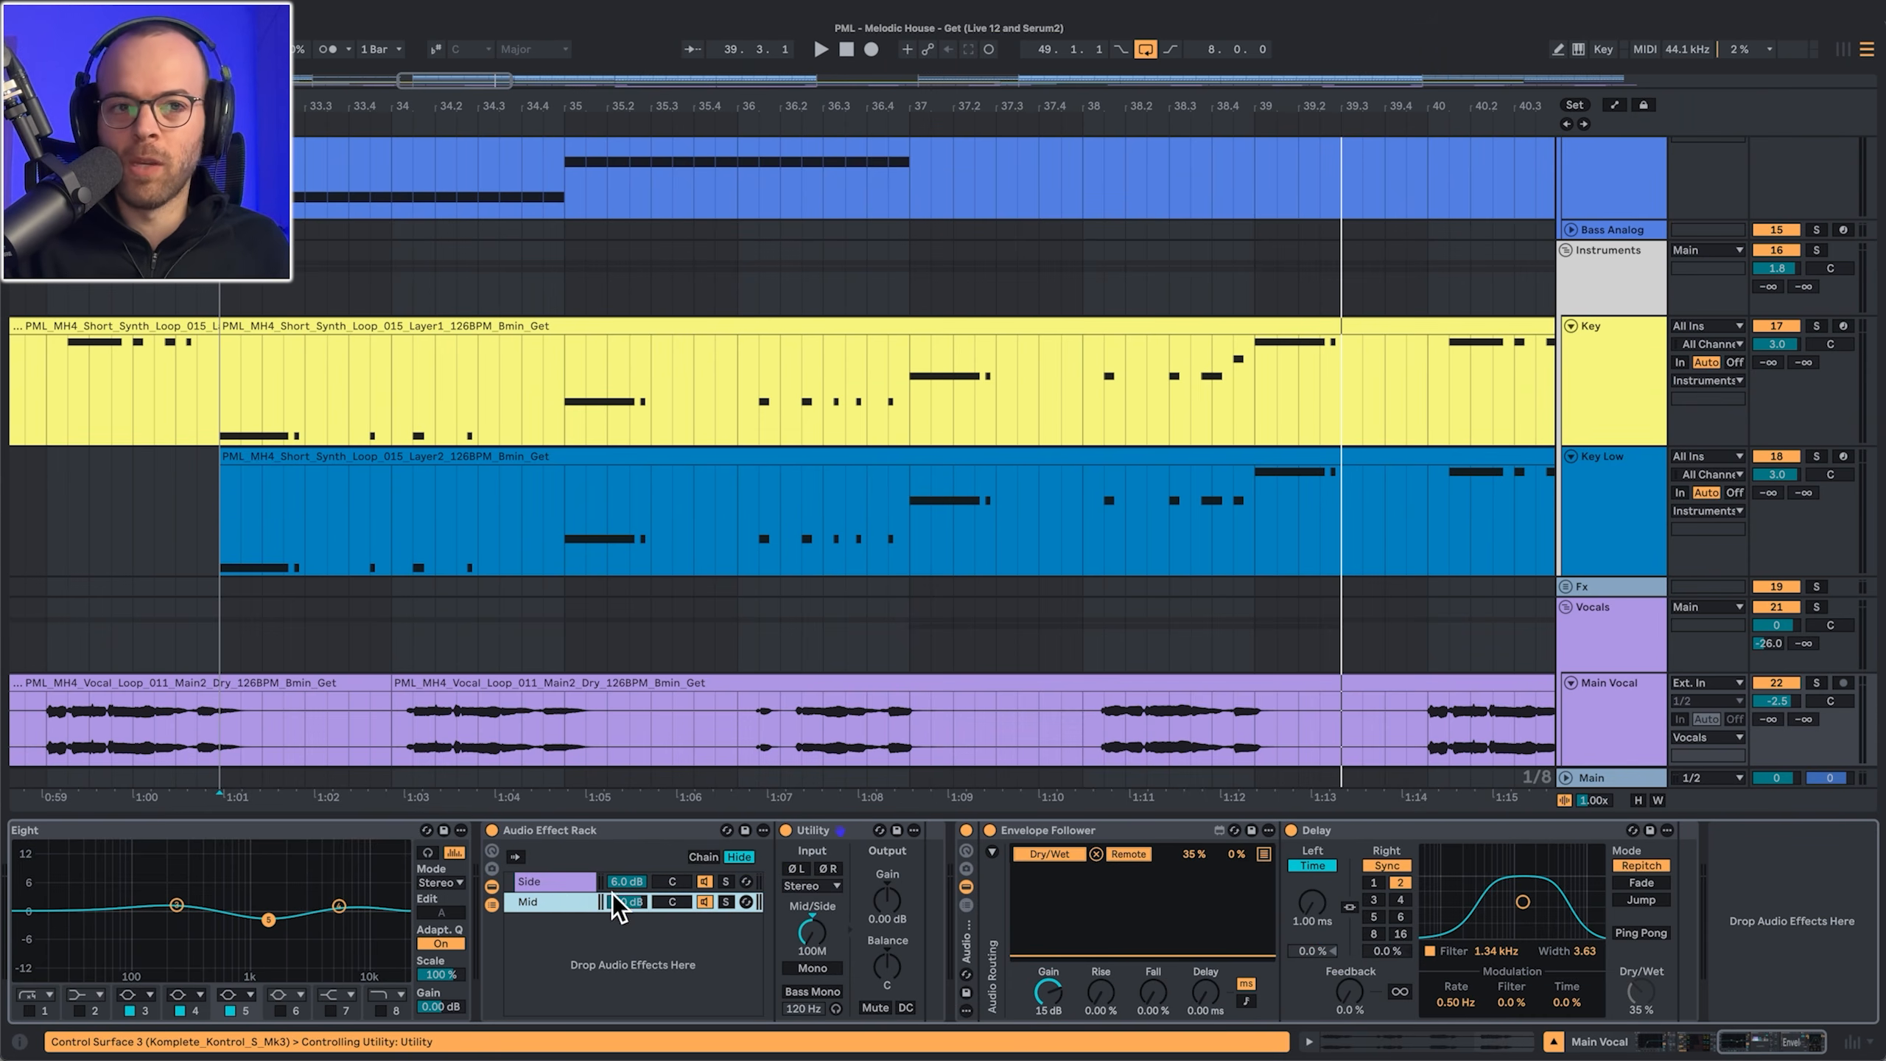
{"action": "left_click", "coordinate": [557, 881]}
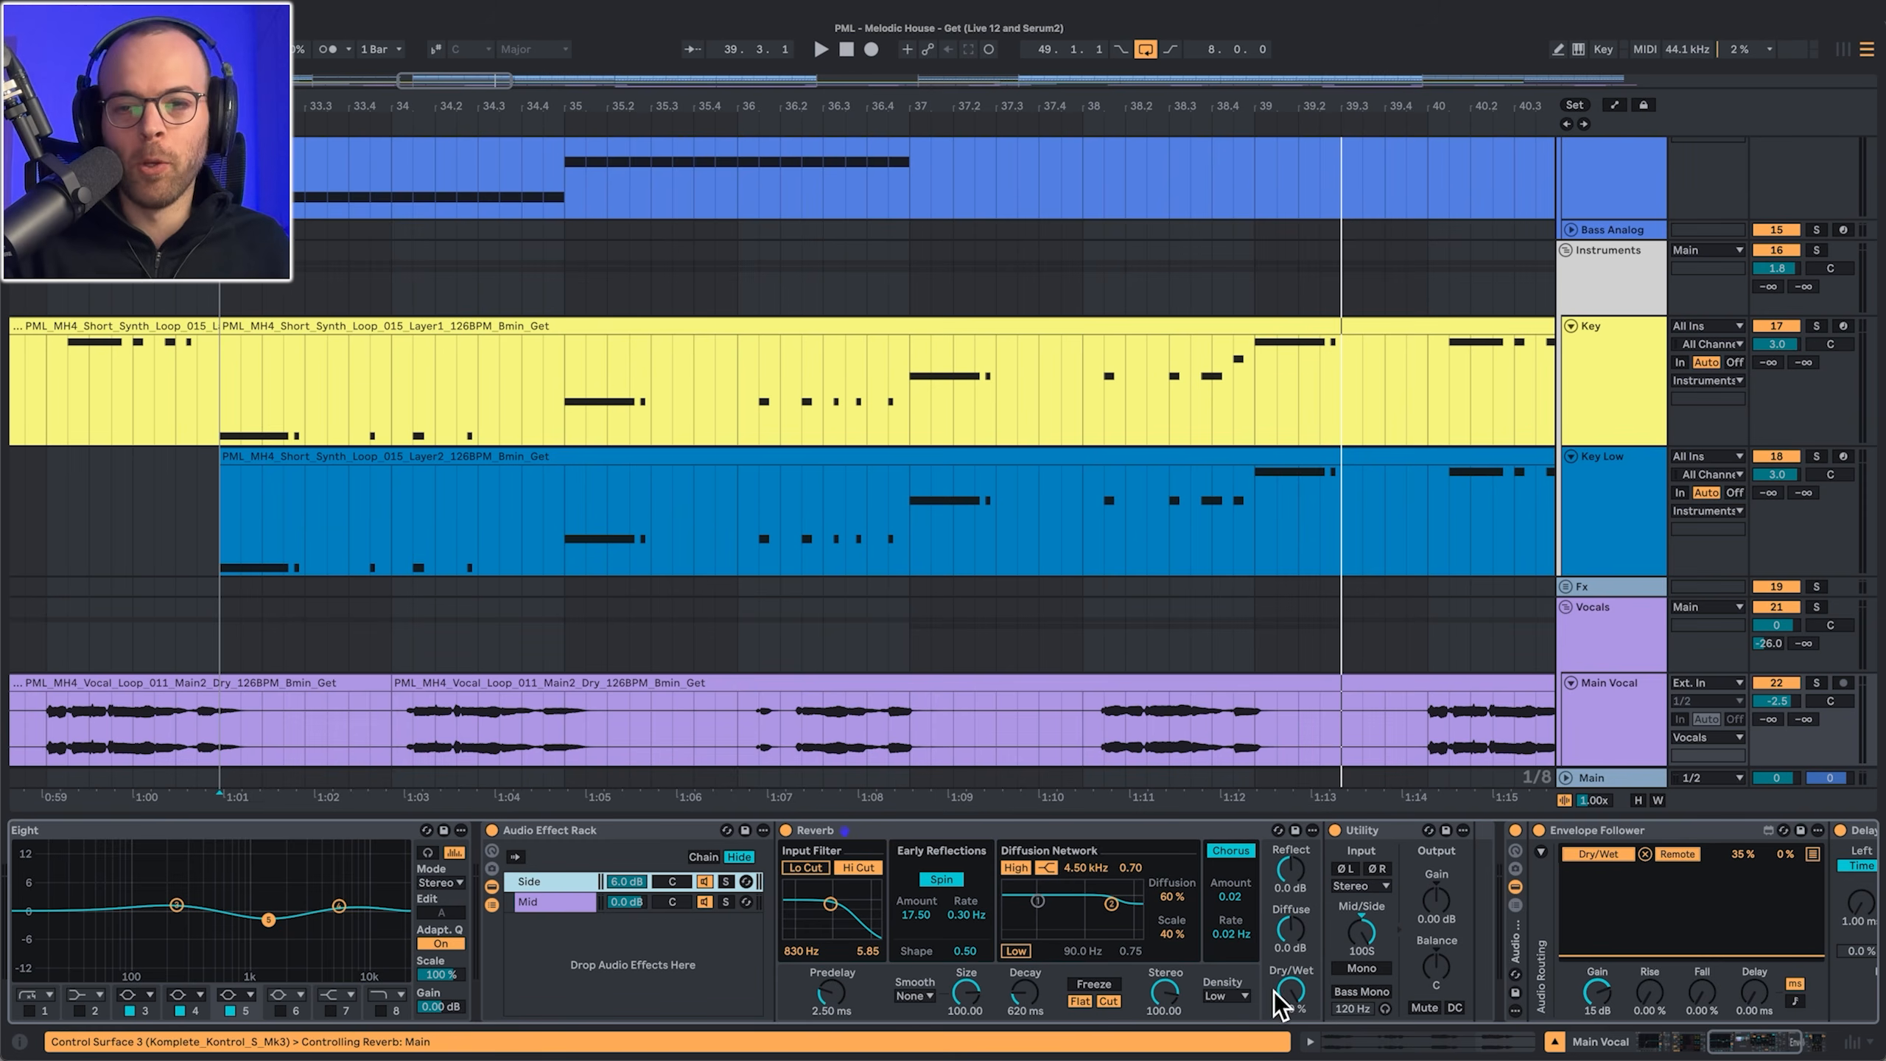
Step: Play soloed Main Vocal from bar 33, raising Reverb Decay then returning it to 620 ms
{"action": "key", "text": "space"}
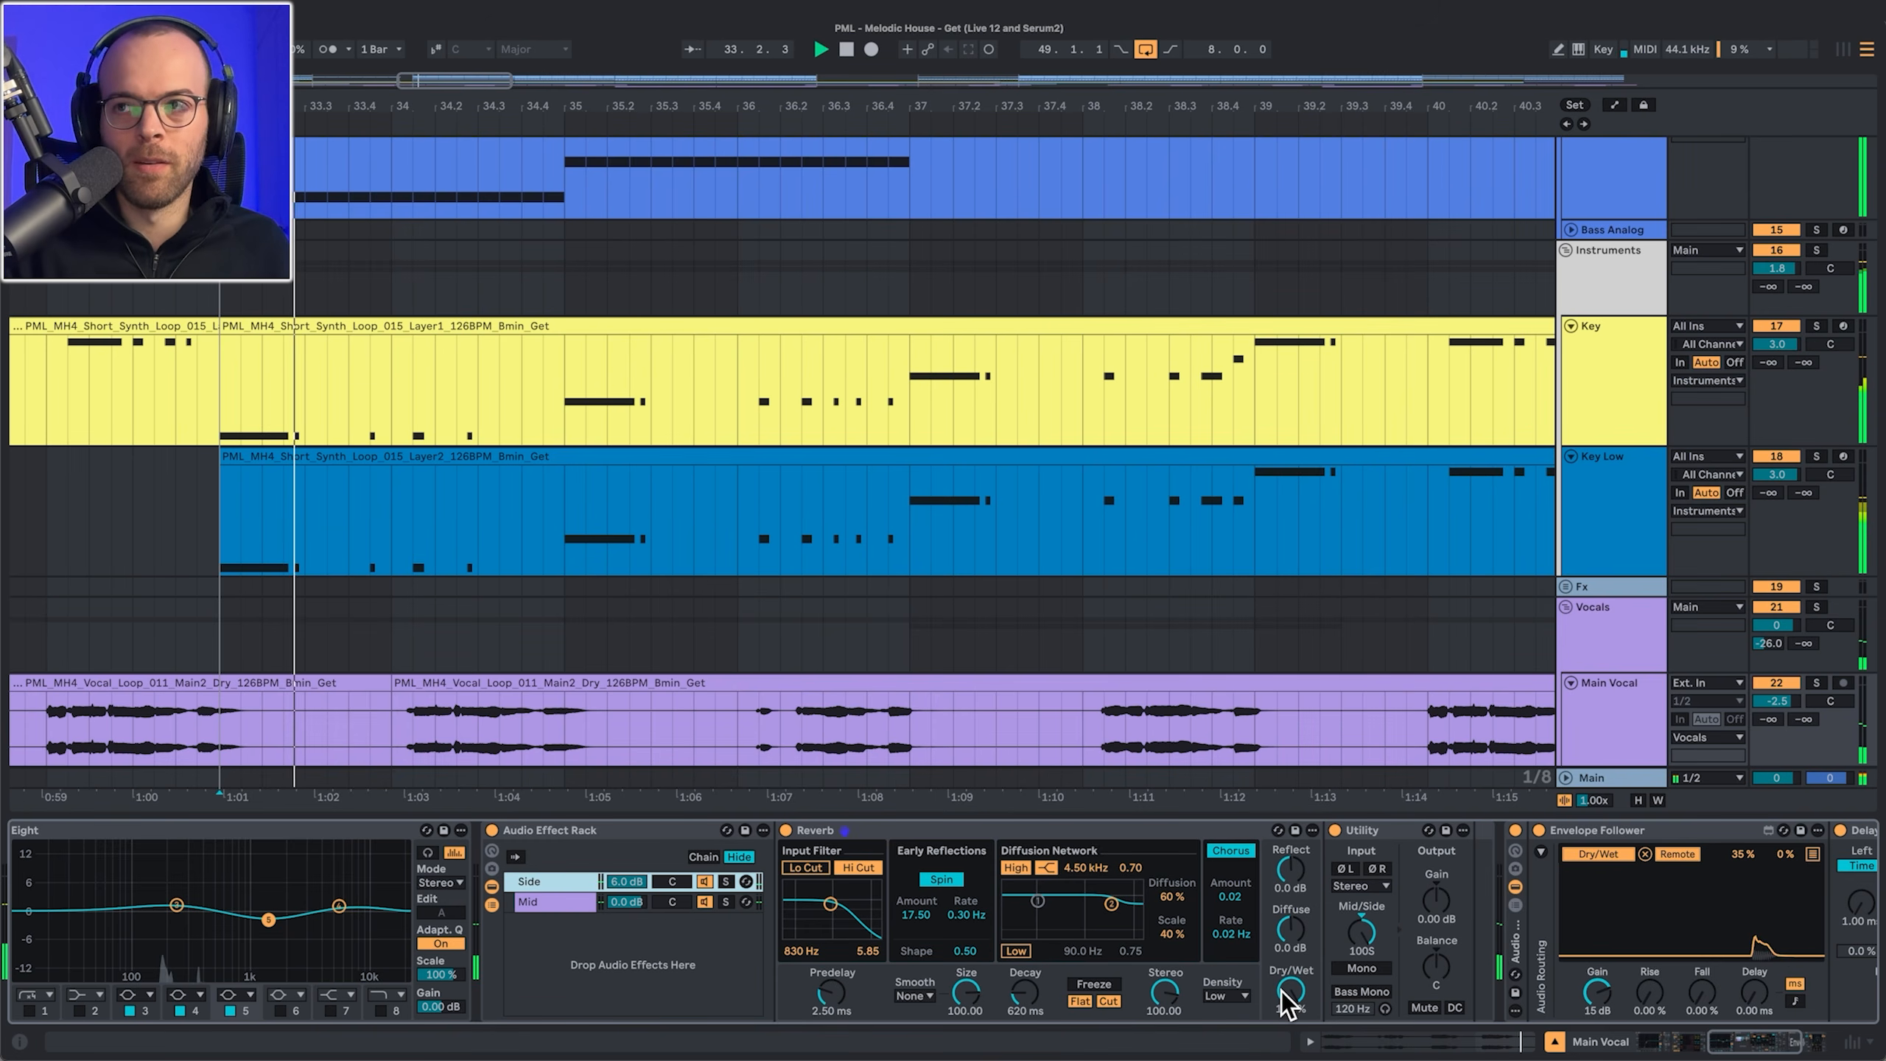
{"action": "key", "text": "s"}
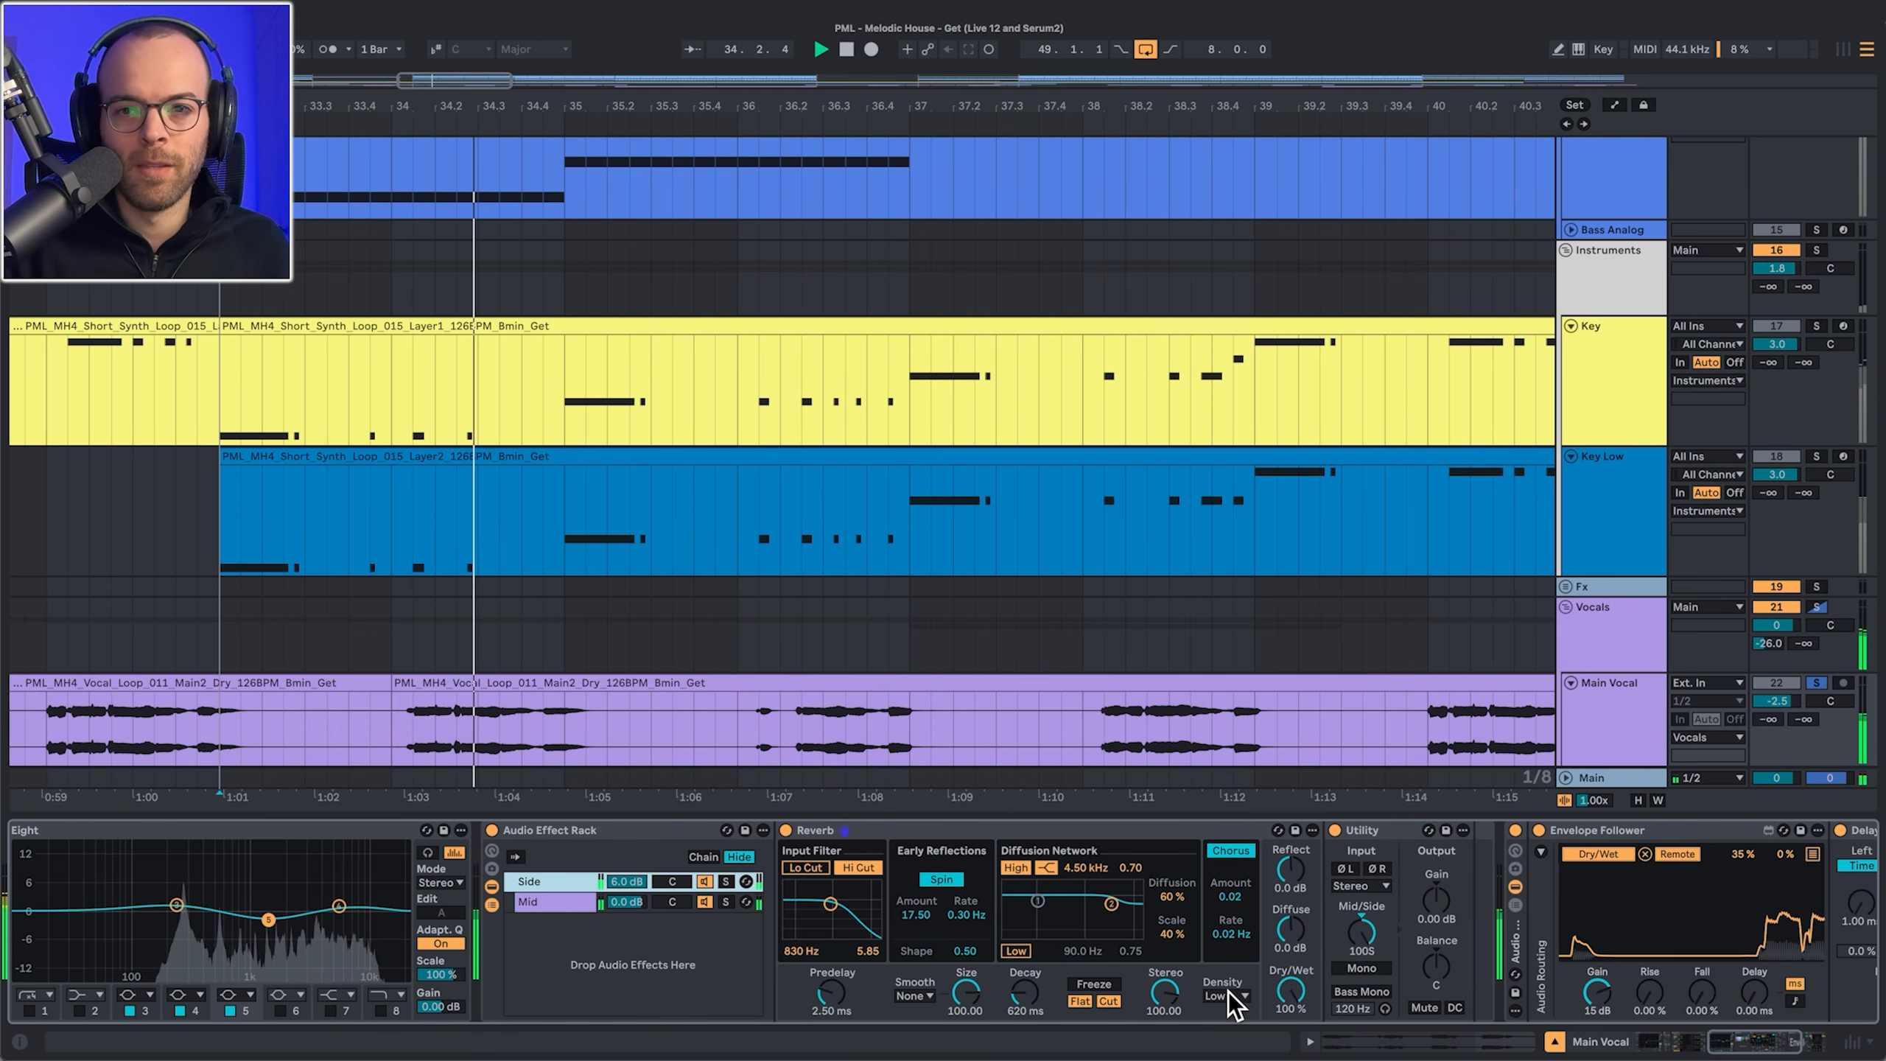
{"action": "left_click_drag", "start_coordinate": [1029, 993], "coordinate": [1028, 963]}
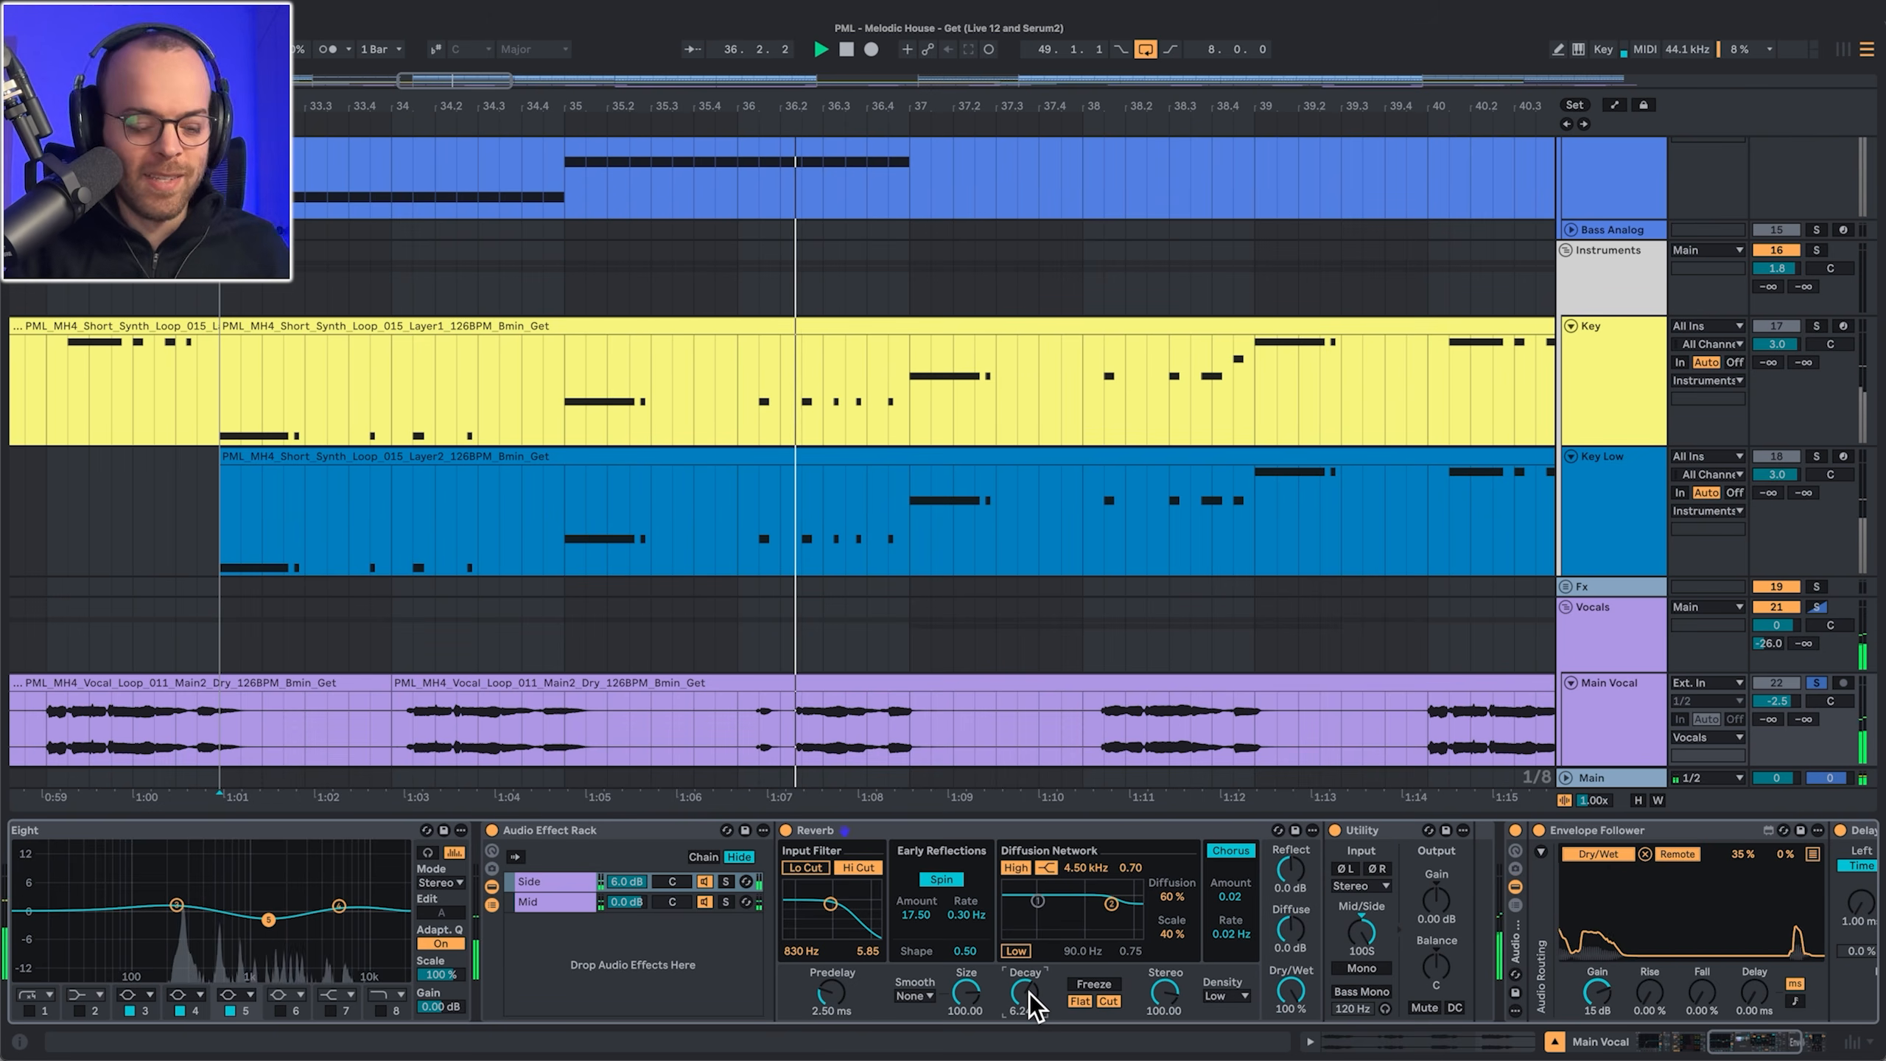
{"action": "left_click_drag", "start_coordinate": [1028, 993], "coordinate": [1028, 985]}
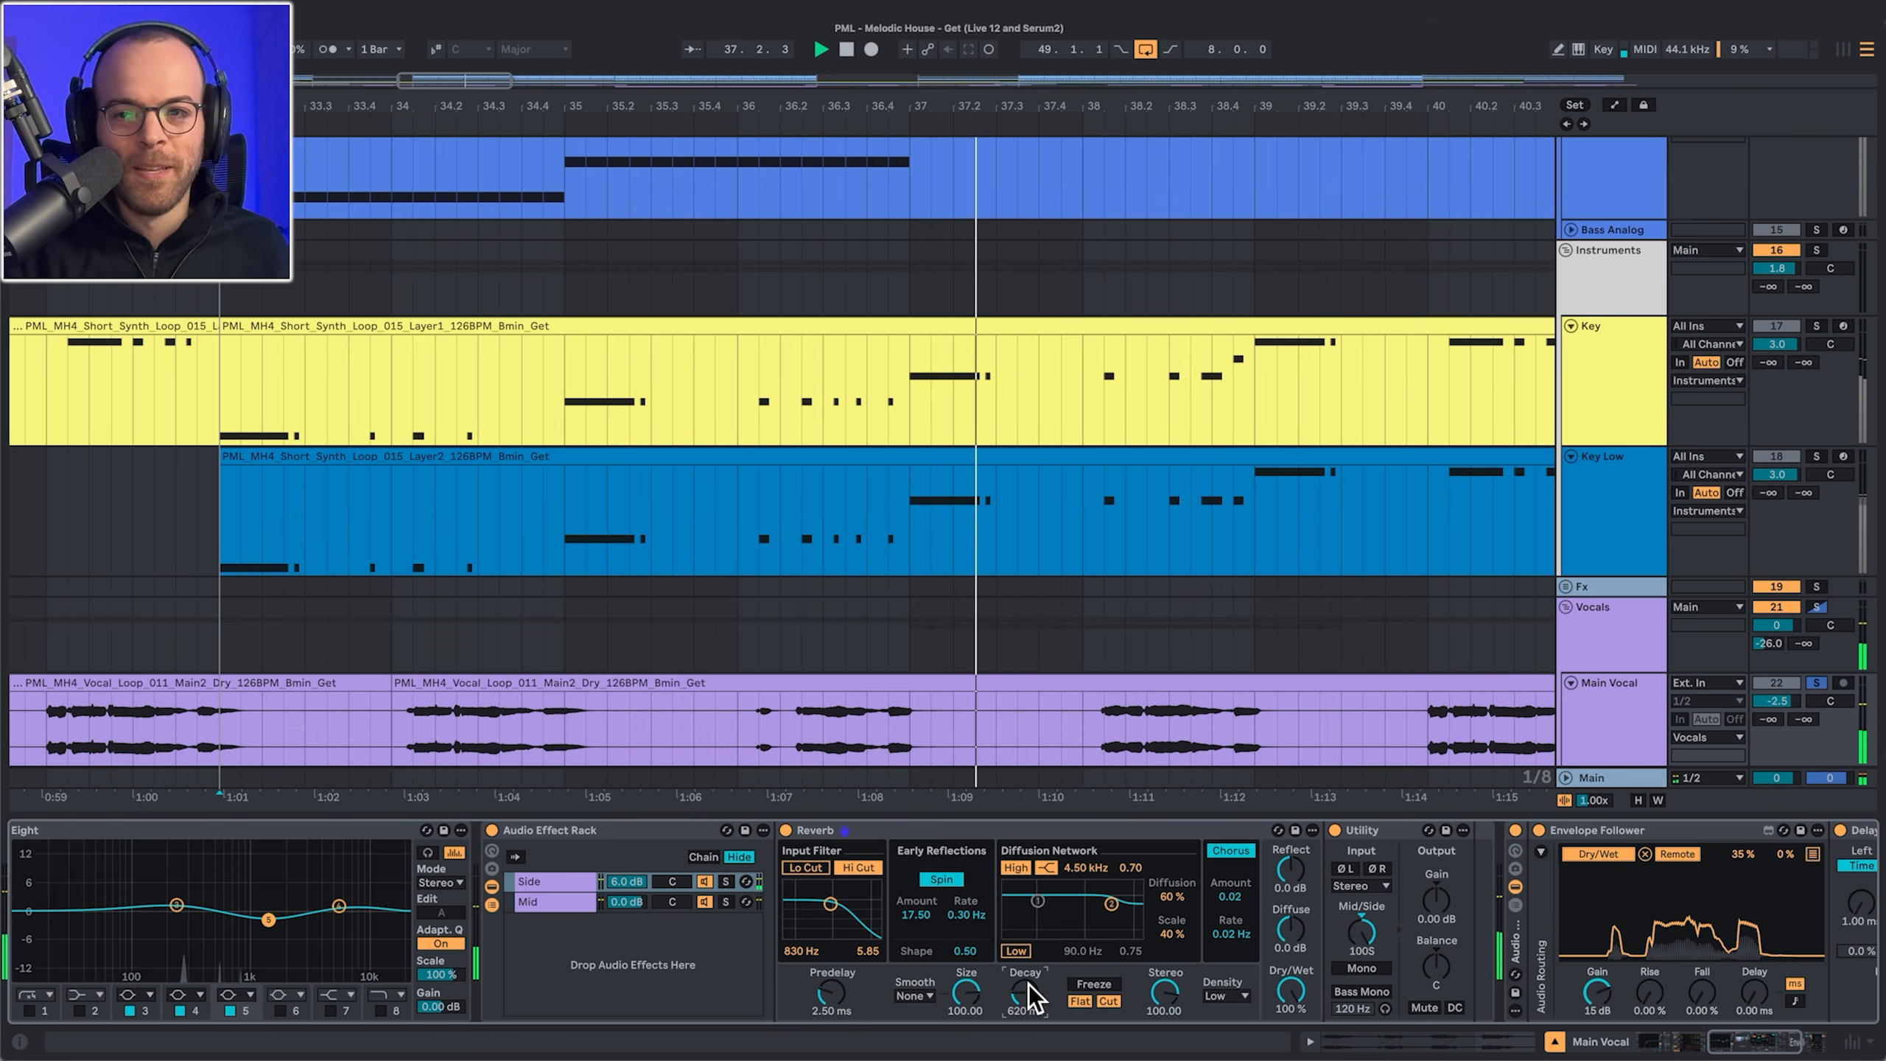
{"action": "scroll", "coordinate": [1028, 985], "scroll_direction": "right", "scroll_amount": 5}
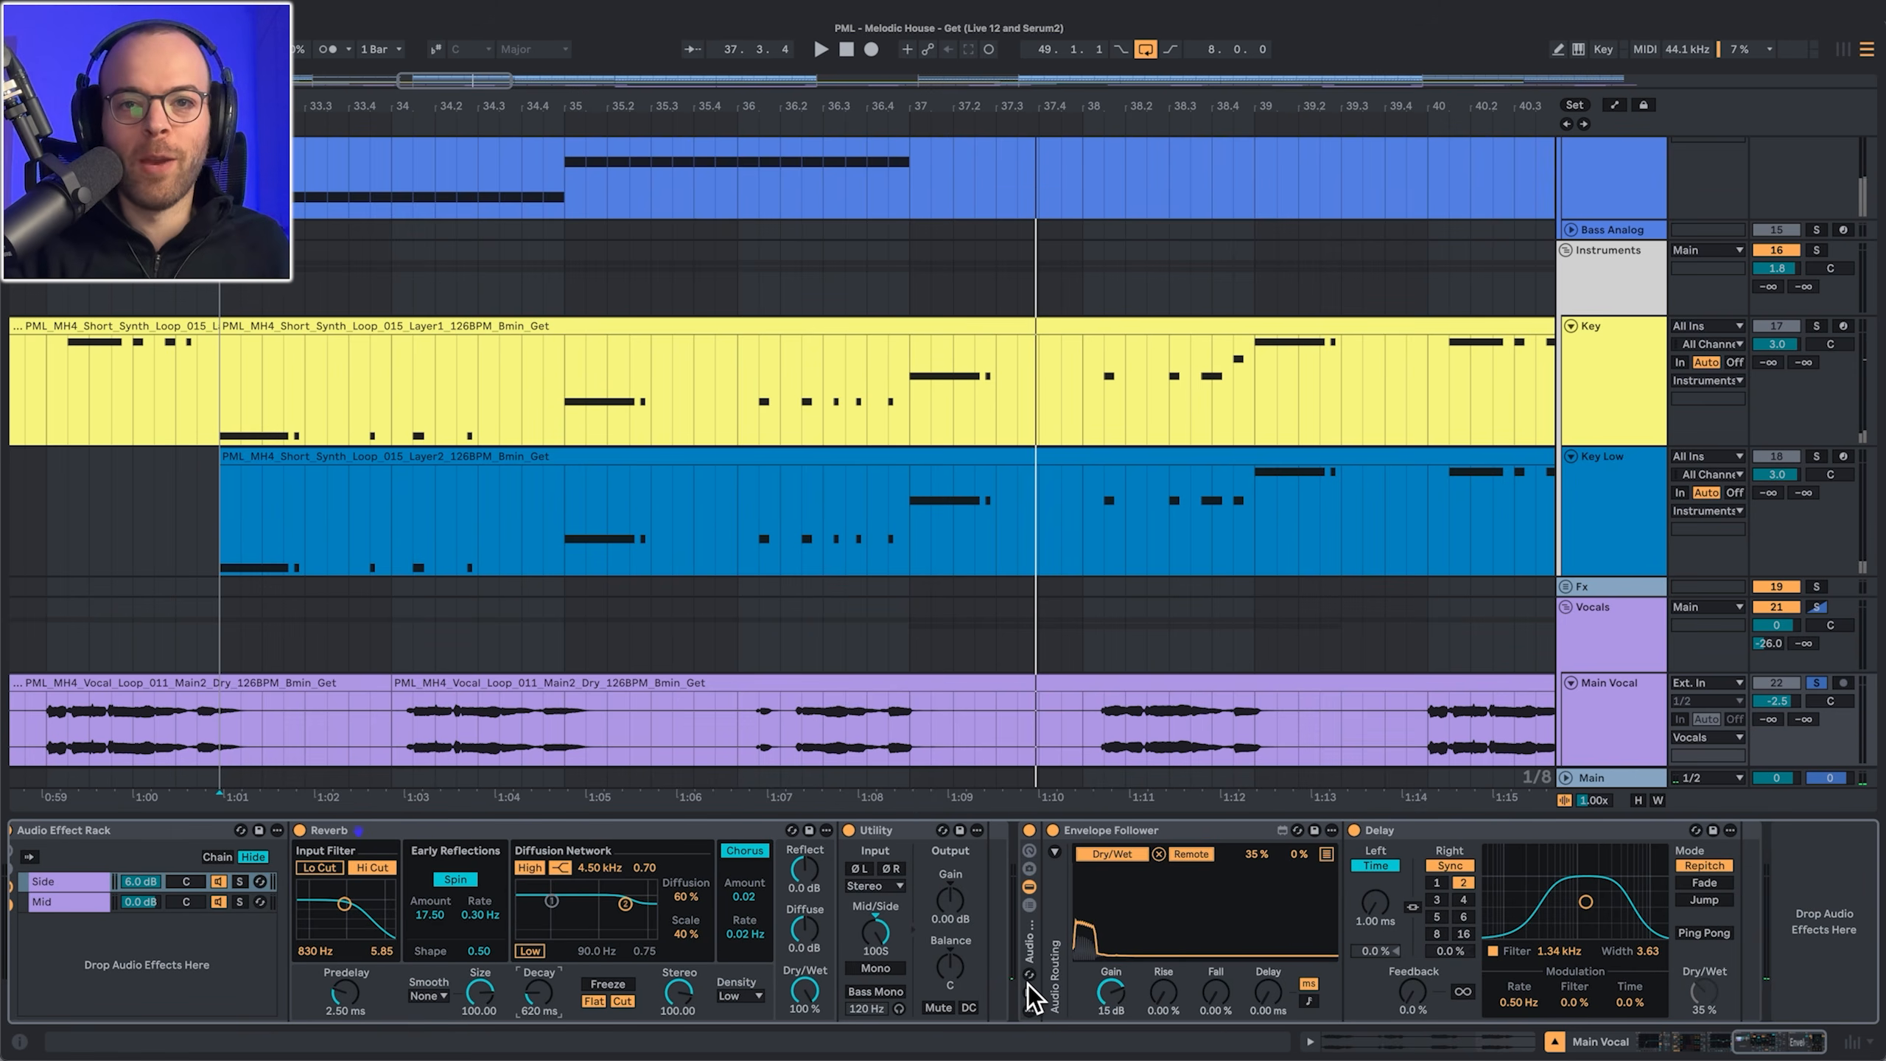
{"action": "left_click", "coordinate": [1114, 833]}
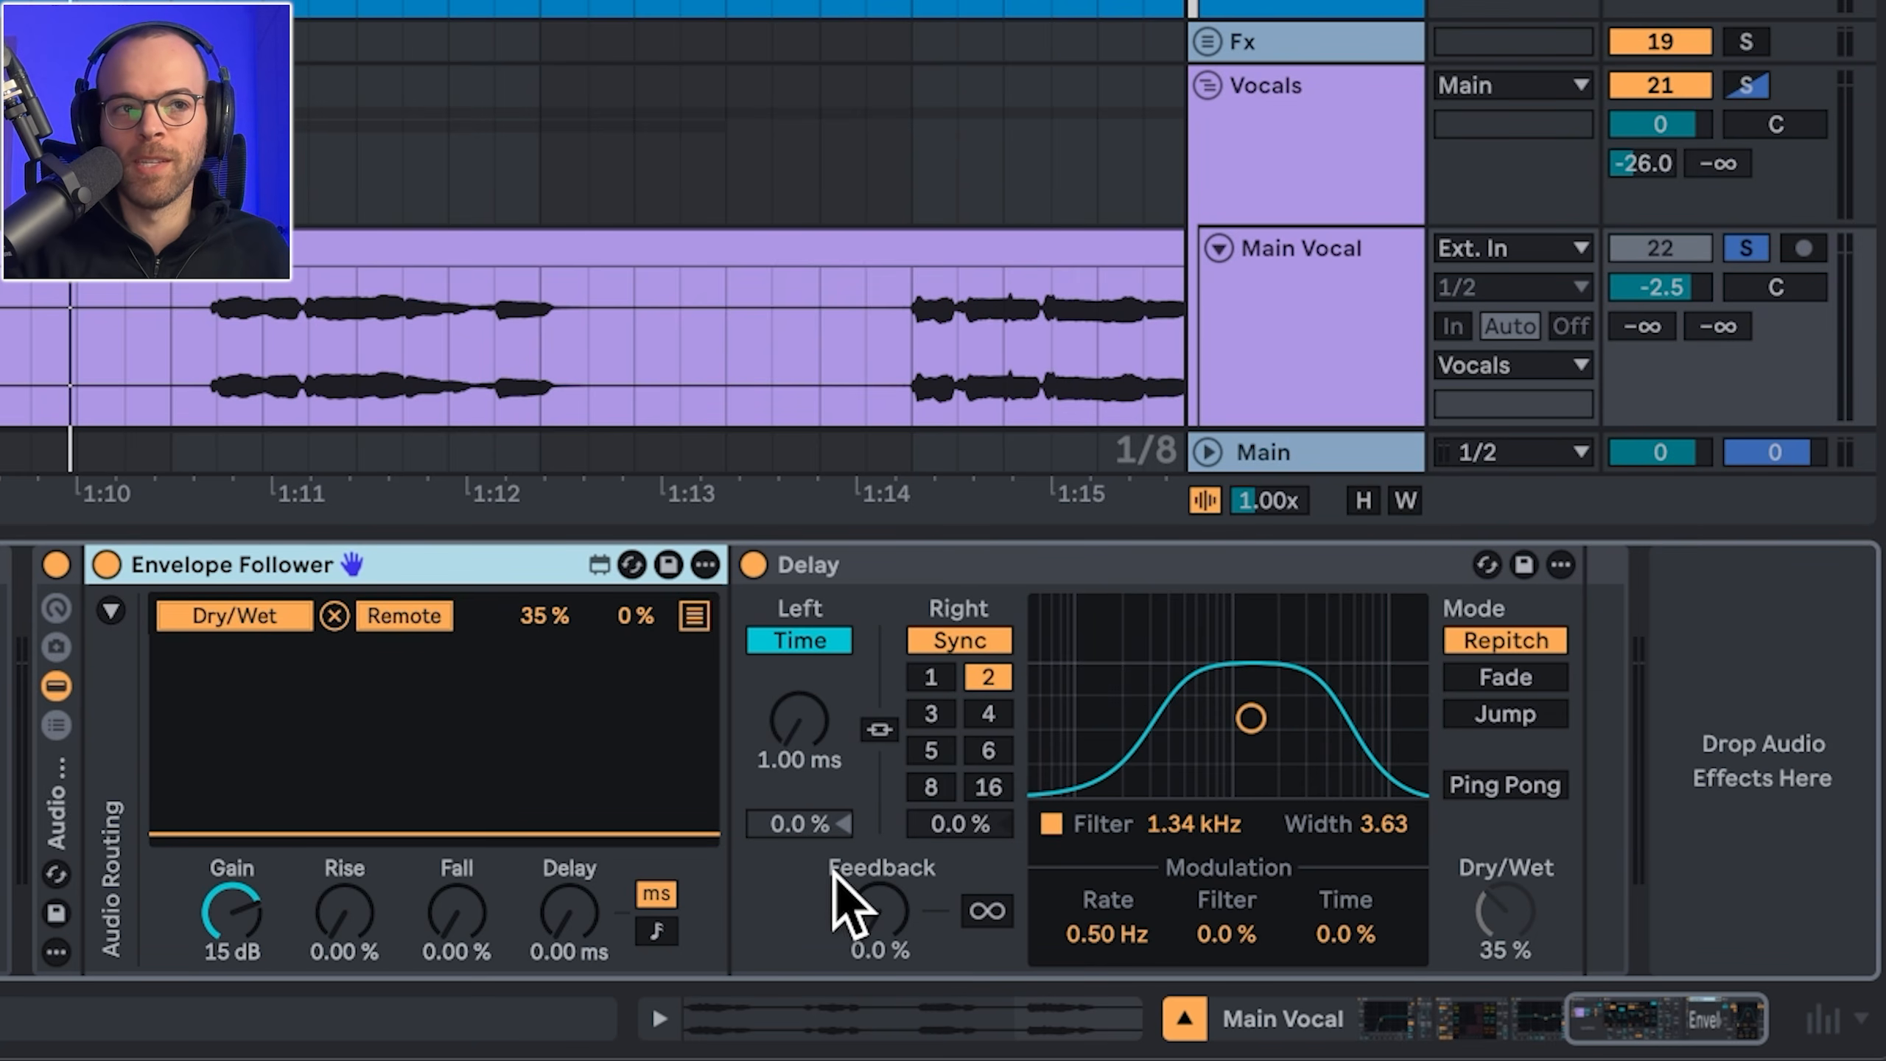
Step: Play the arrangement and show the Vocals group's Compressor sidechained from Kick 2
{"action": "key", "text": "space"}
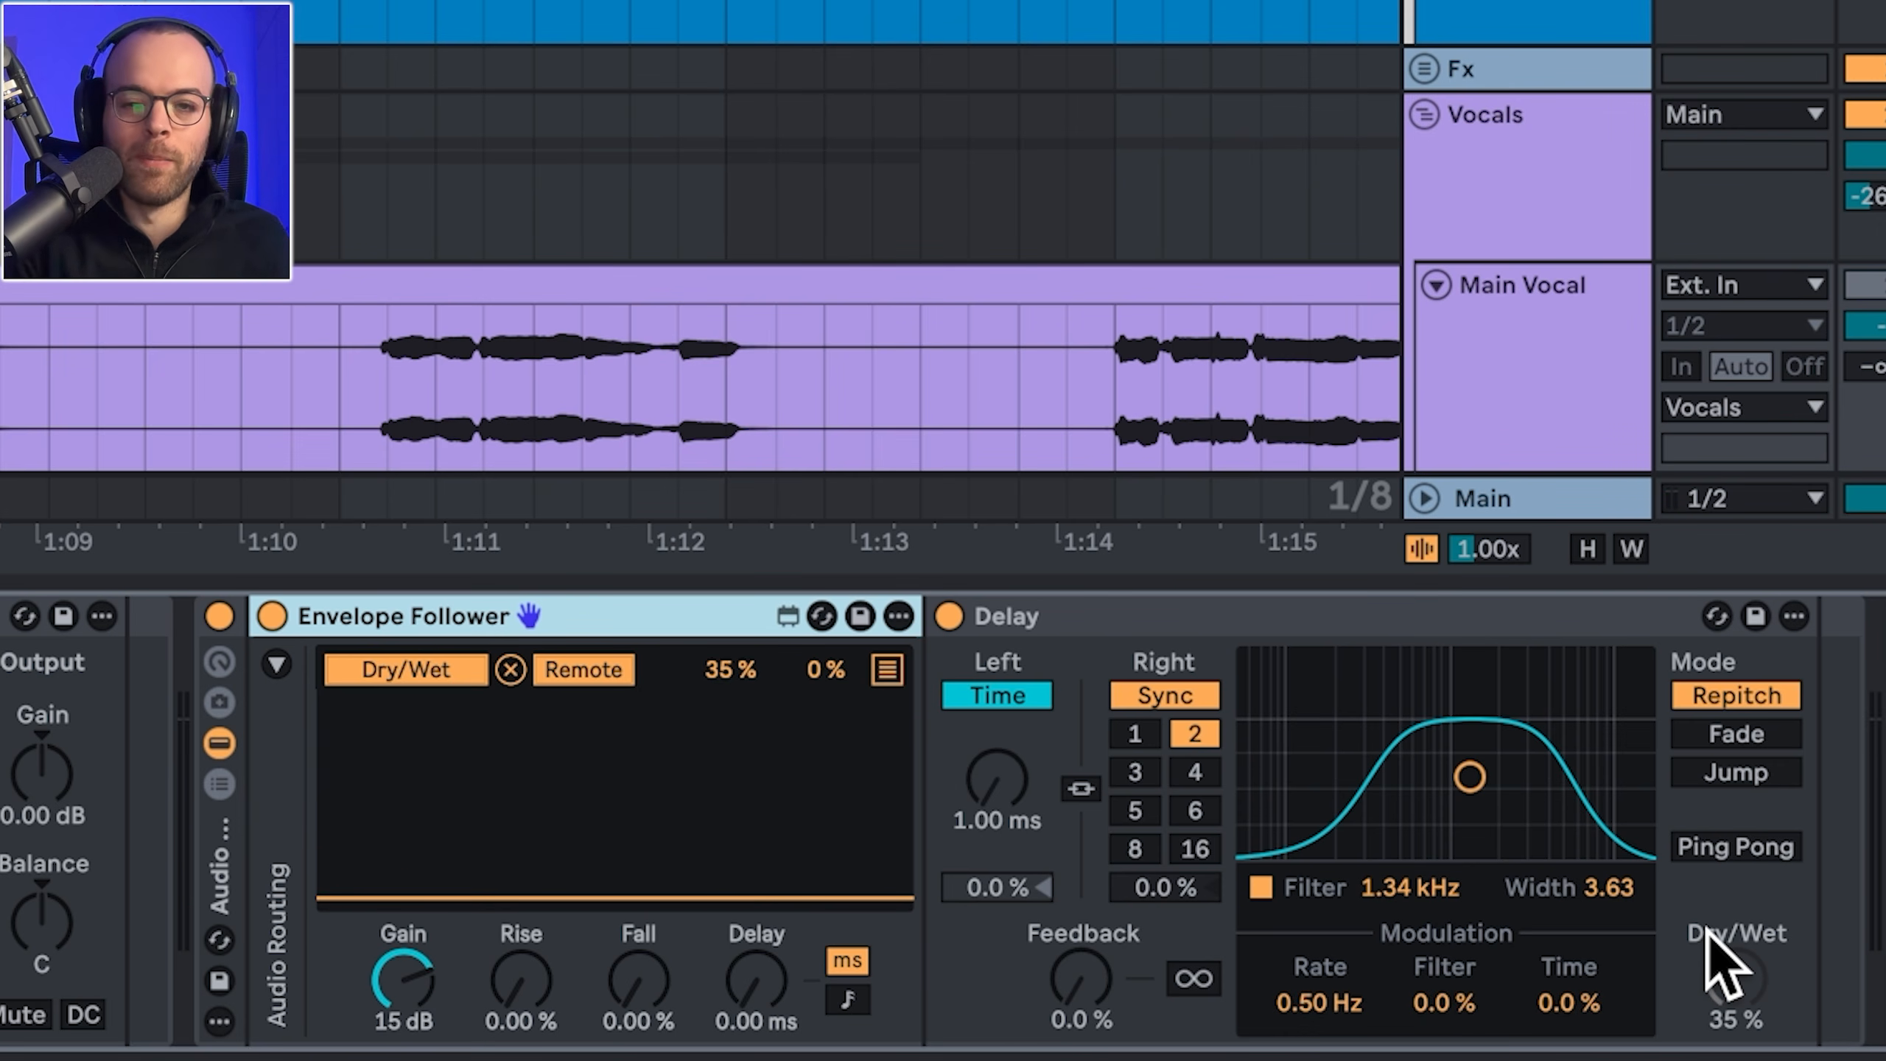
{"action": "left_click", "coordinate": [1544, 249]}
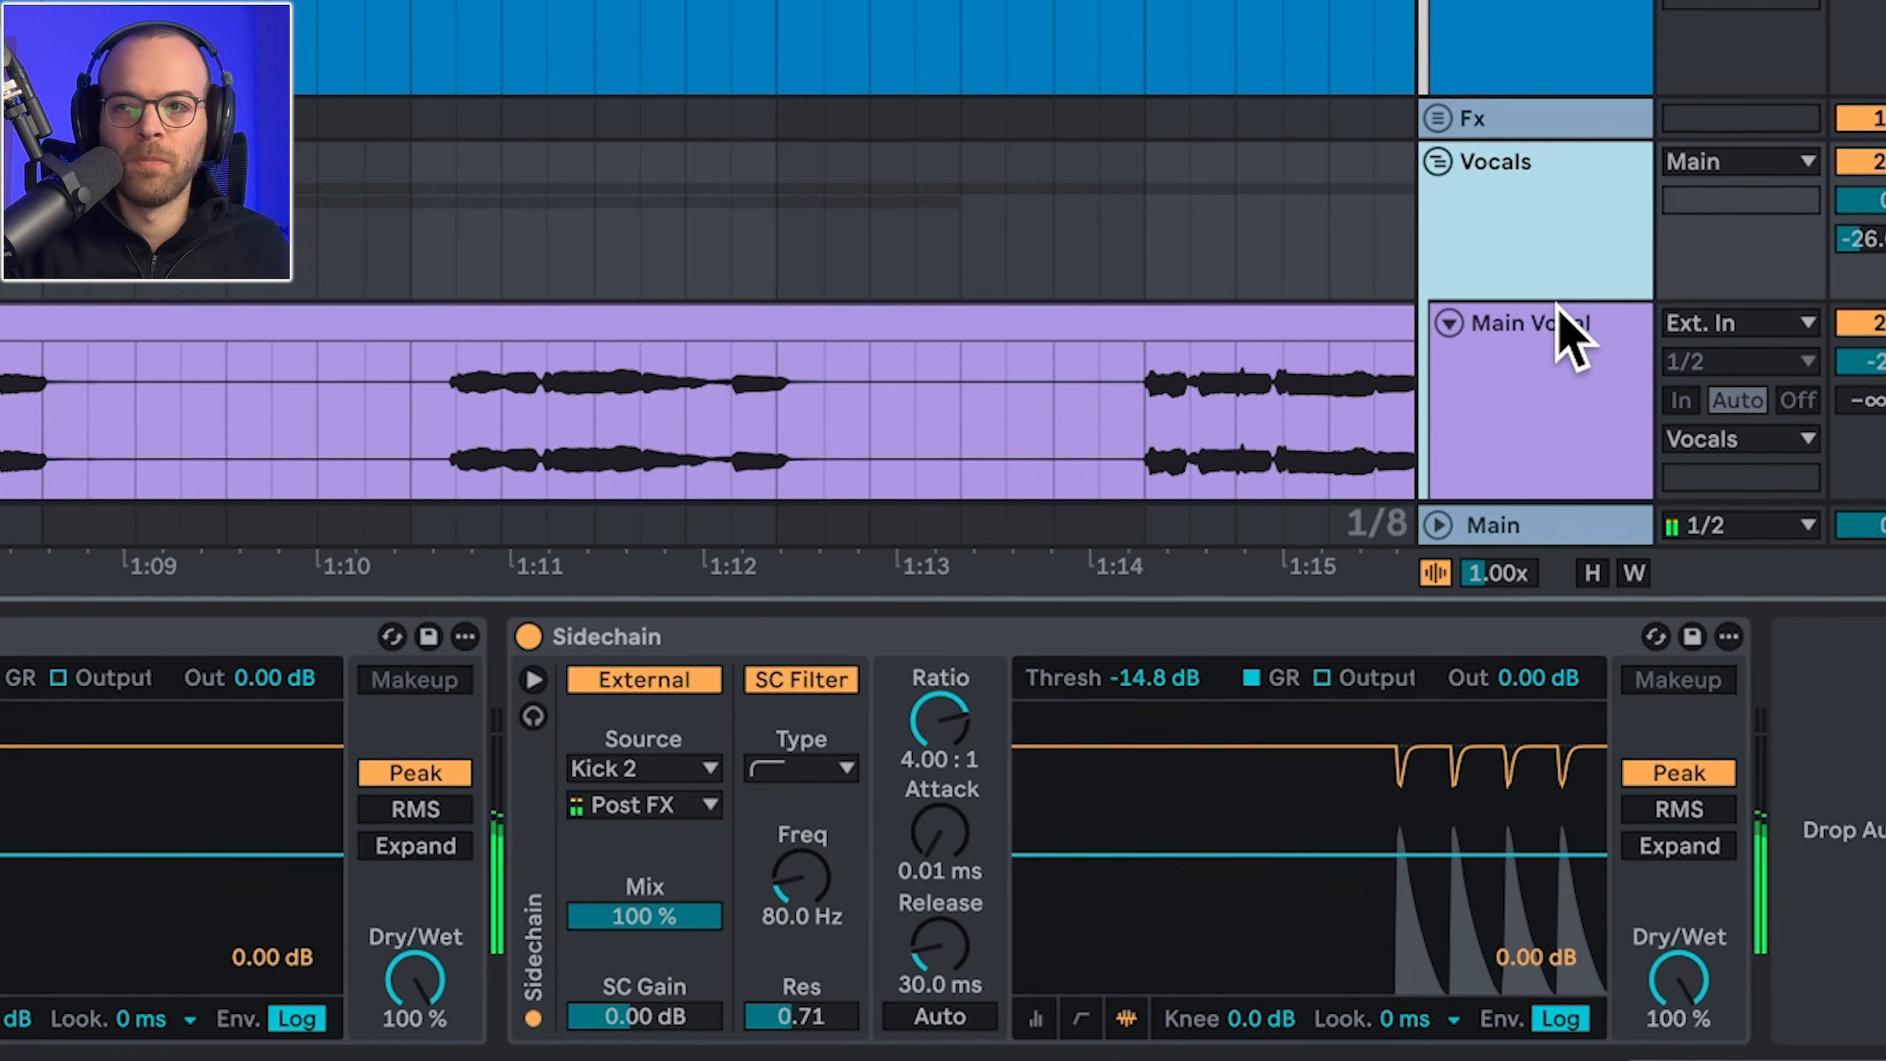
Step: Compare the Main Vocal track's effect devices with the Vocals group's effects
{"action": "left_click", "coordinate": [1560, 328]}
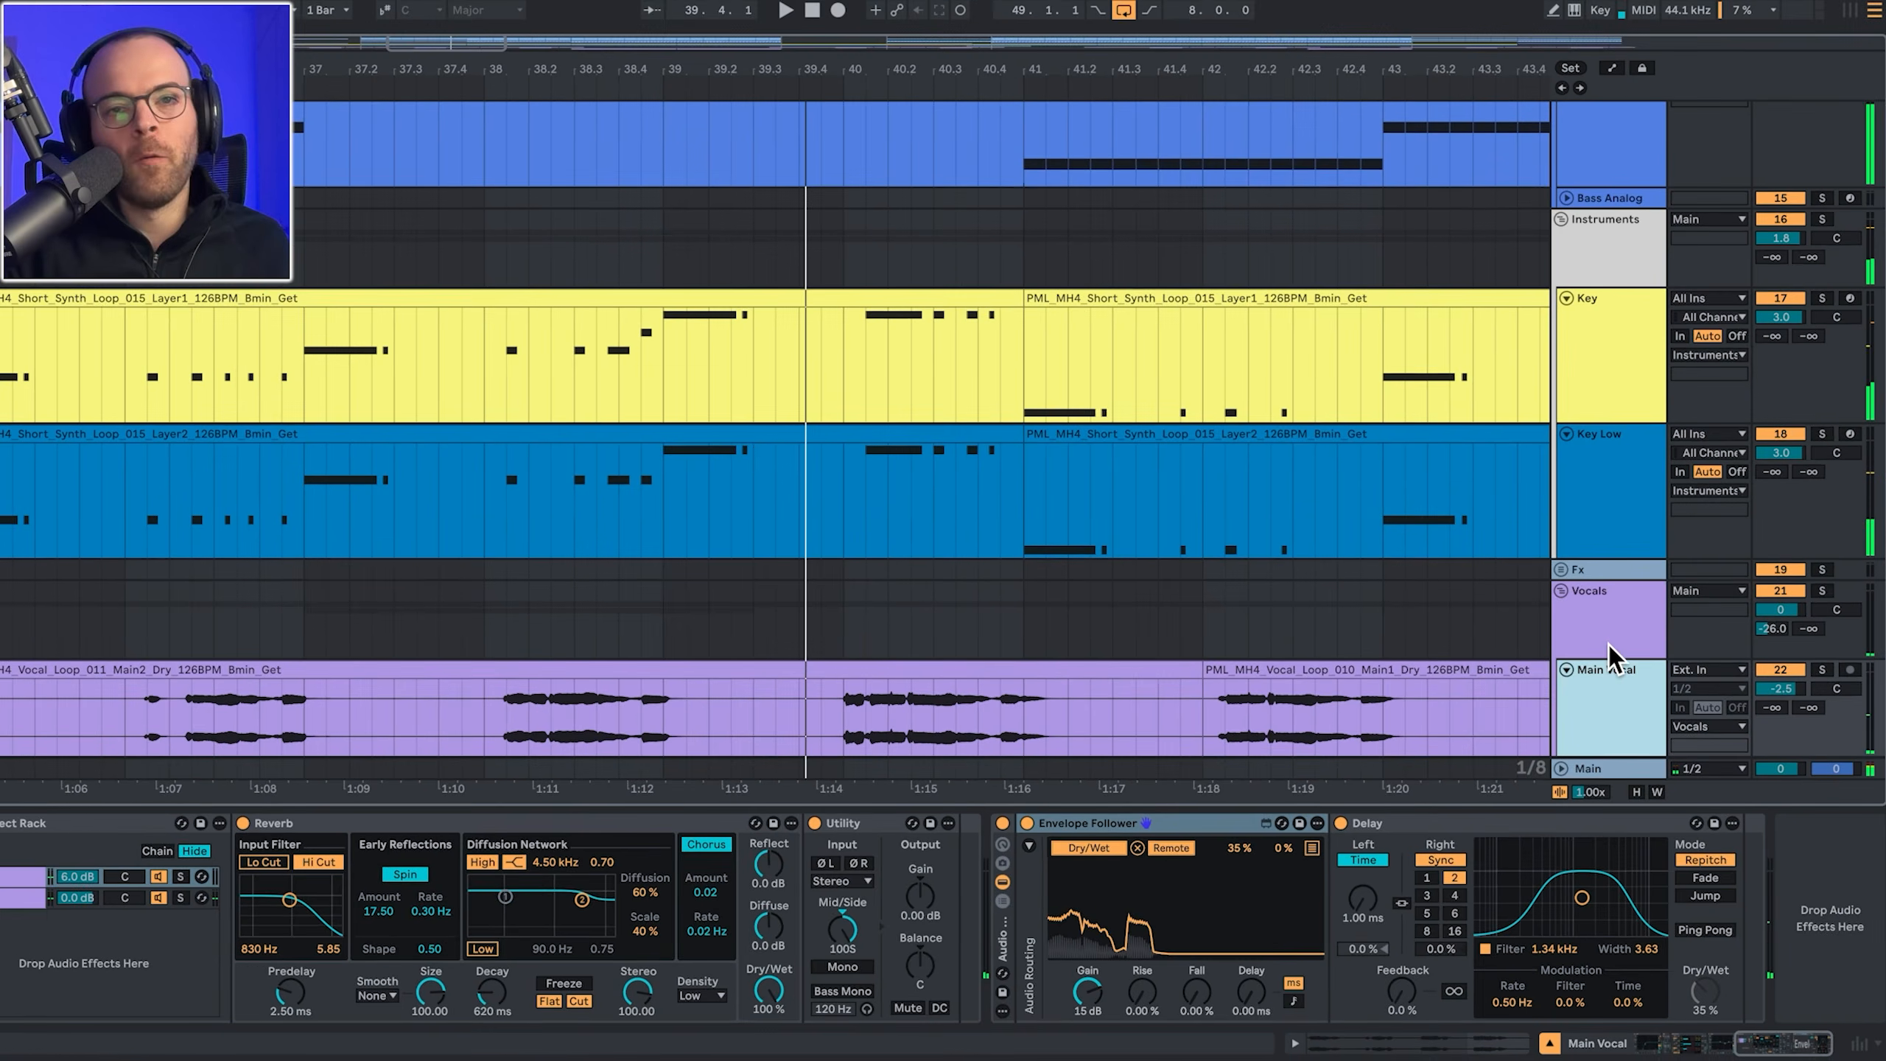
{"action": "left_click", "coordinate": [1605, 631]}
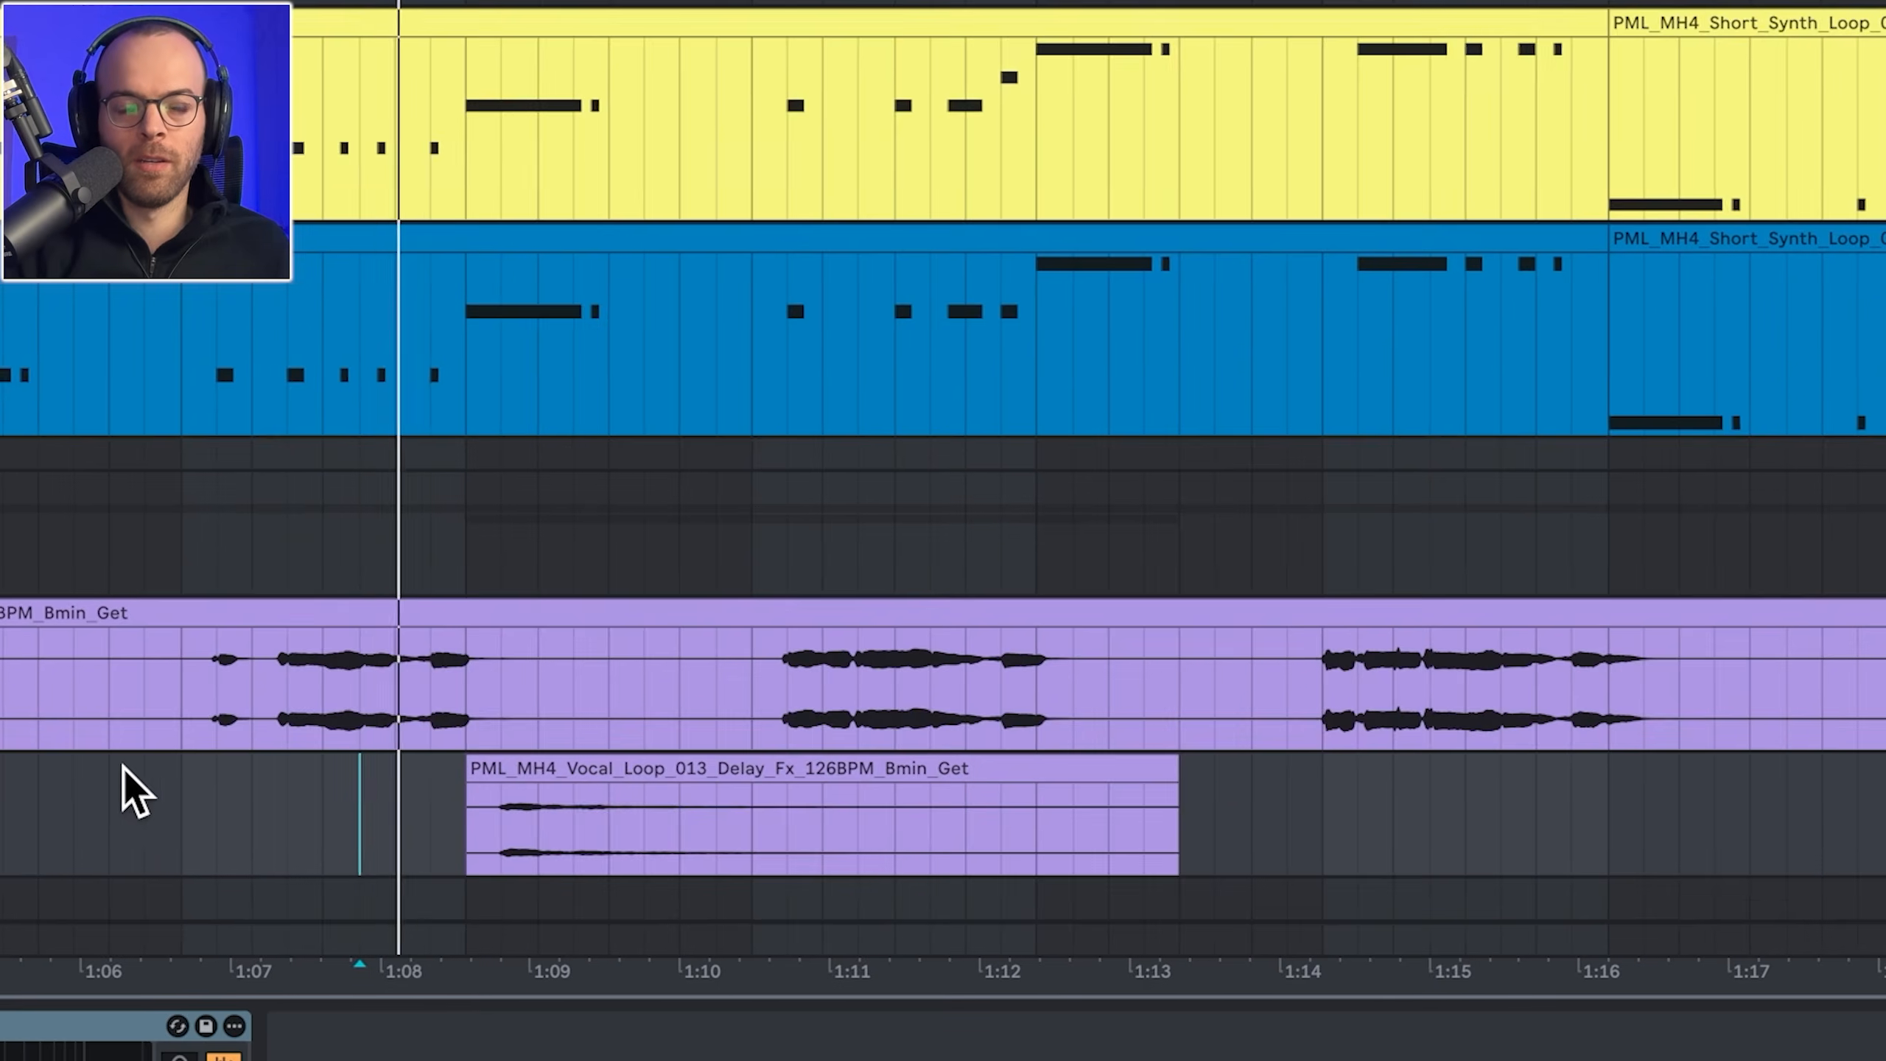
{"action": "scroll", "coordinate": [358, 729], "scroll_direction": "down", "scroll_amount": 2}
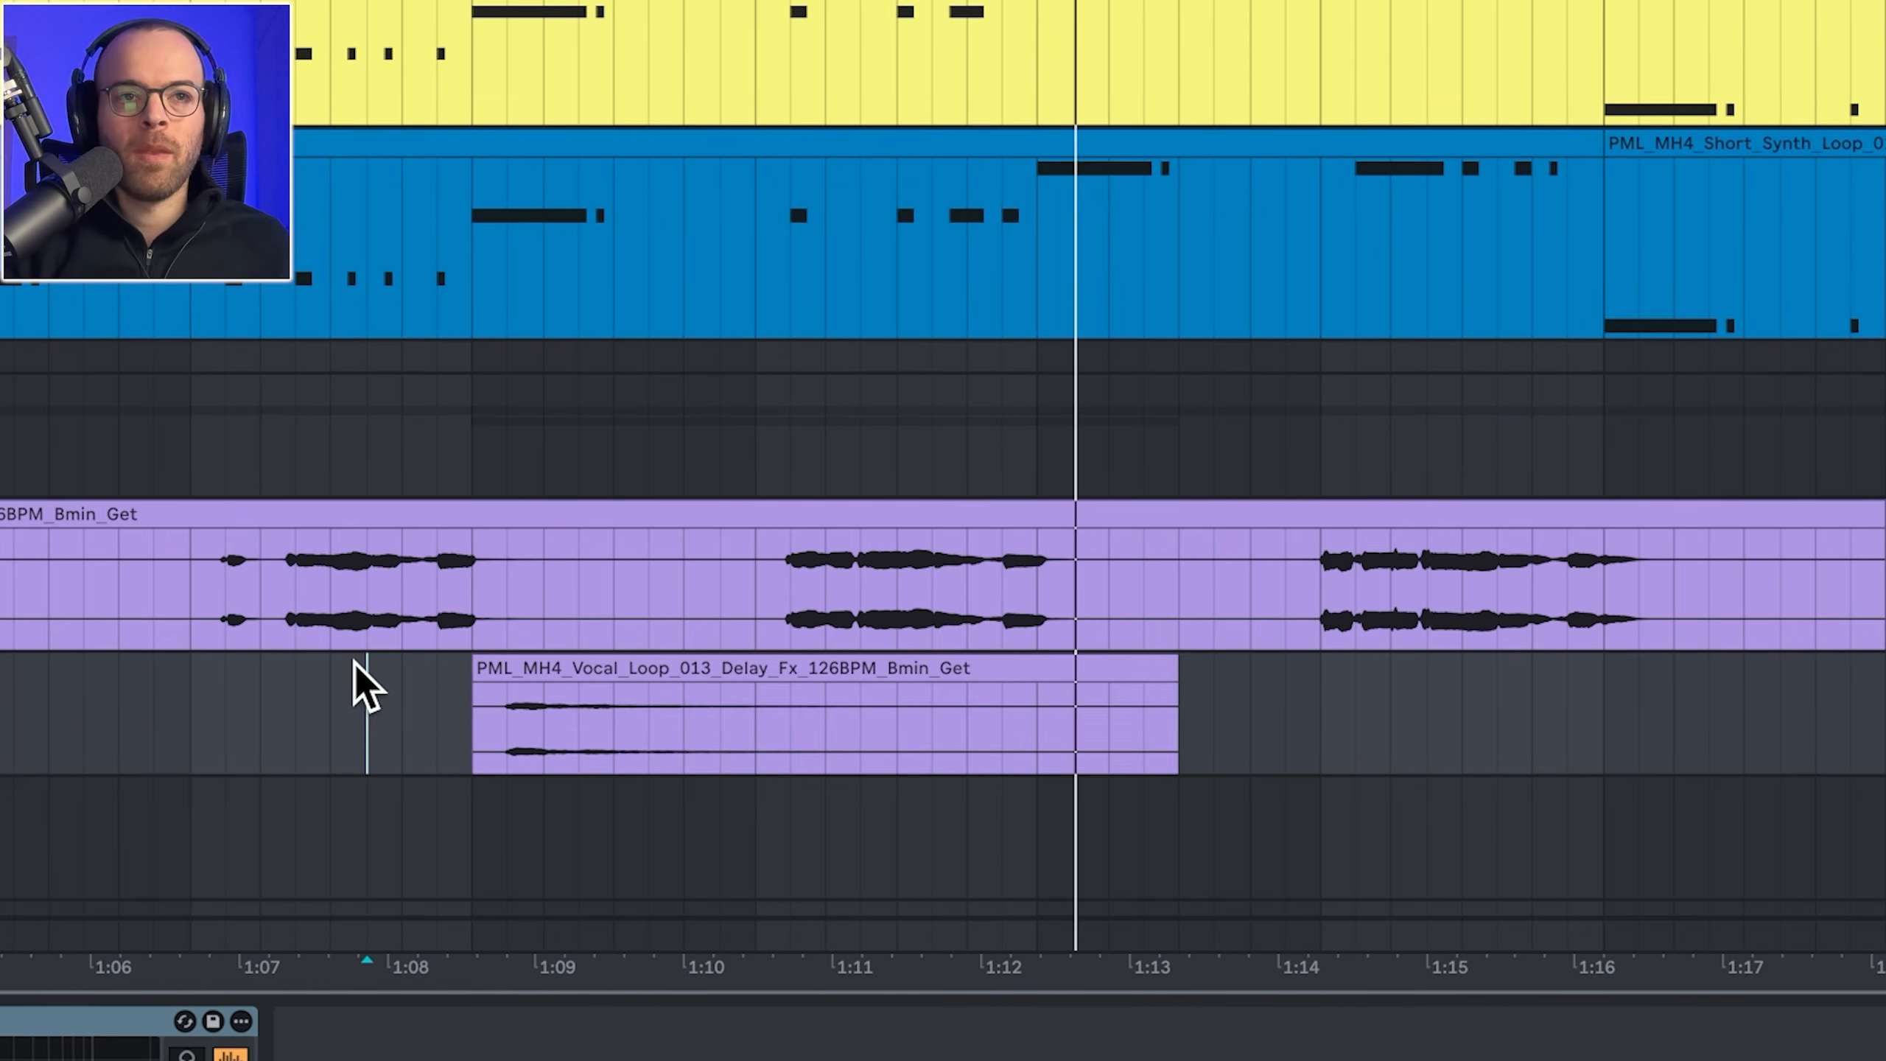
Step: Select short ranges on the main and delayed vocal clips, then play from just before the Delay_Fx clip
{"action": "key", "text": "space"}
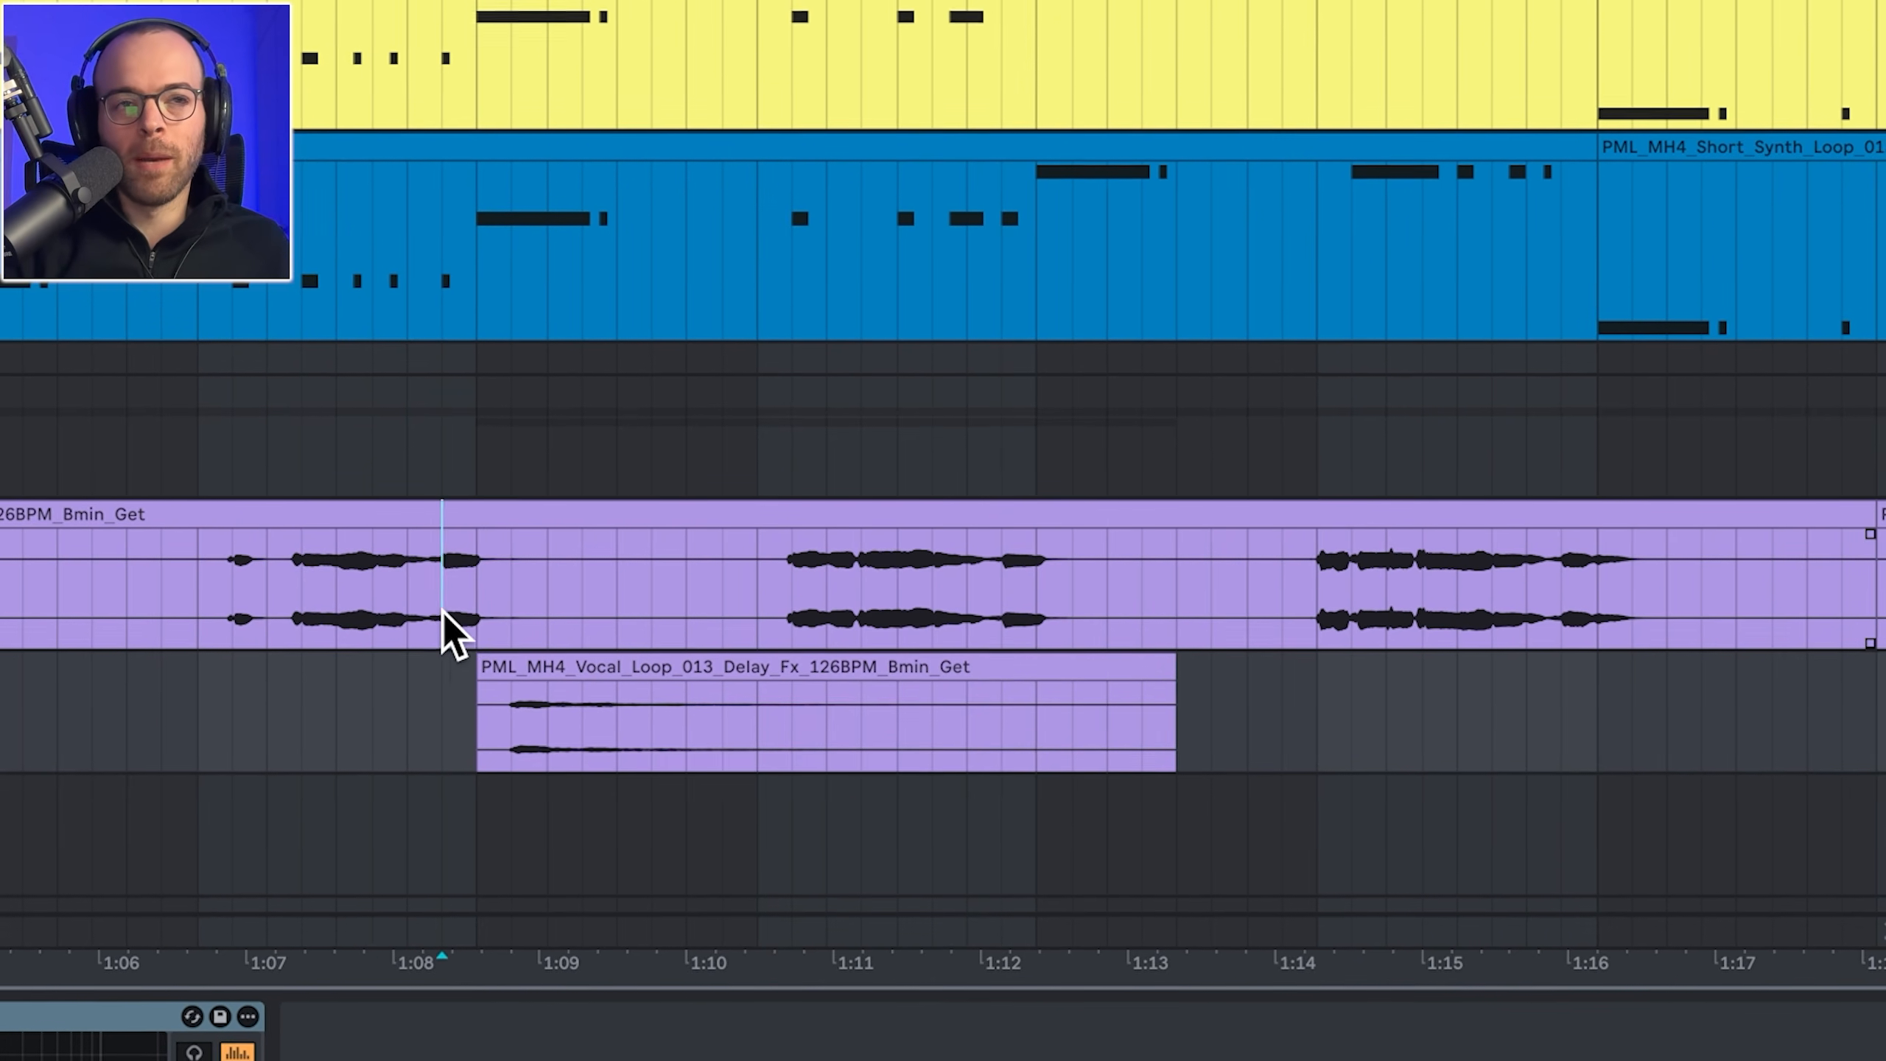
{"action": "left_click_drag", "start_coordinate": [444, 631], "coordinate": [475, 631]}
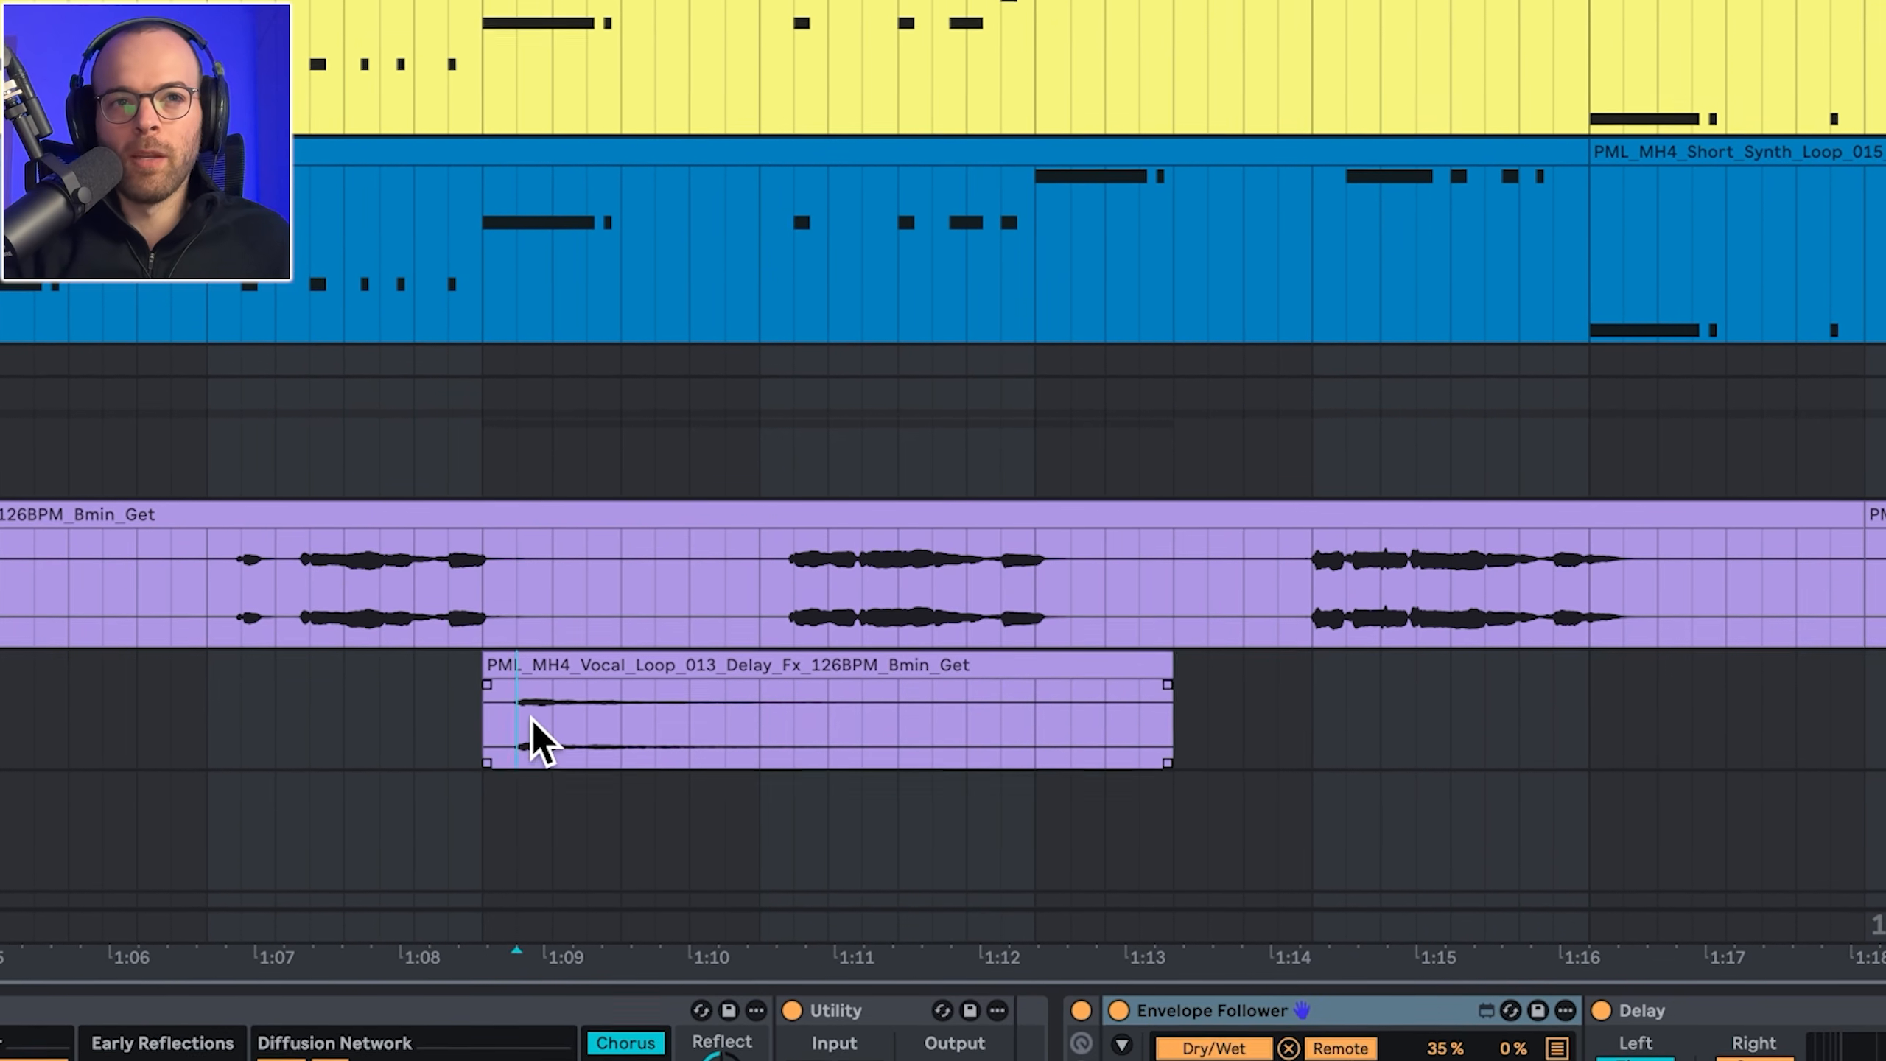
{"action": "left_click_drag", "start_coordinate": [520, 717], "coordinate": [547, 717]}
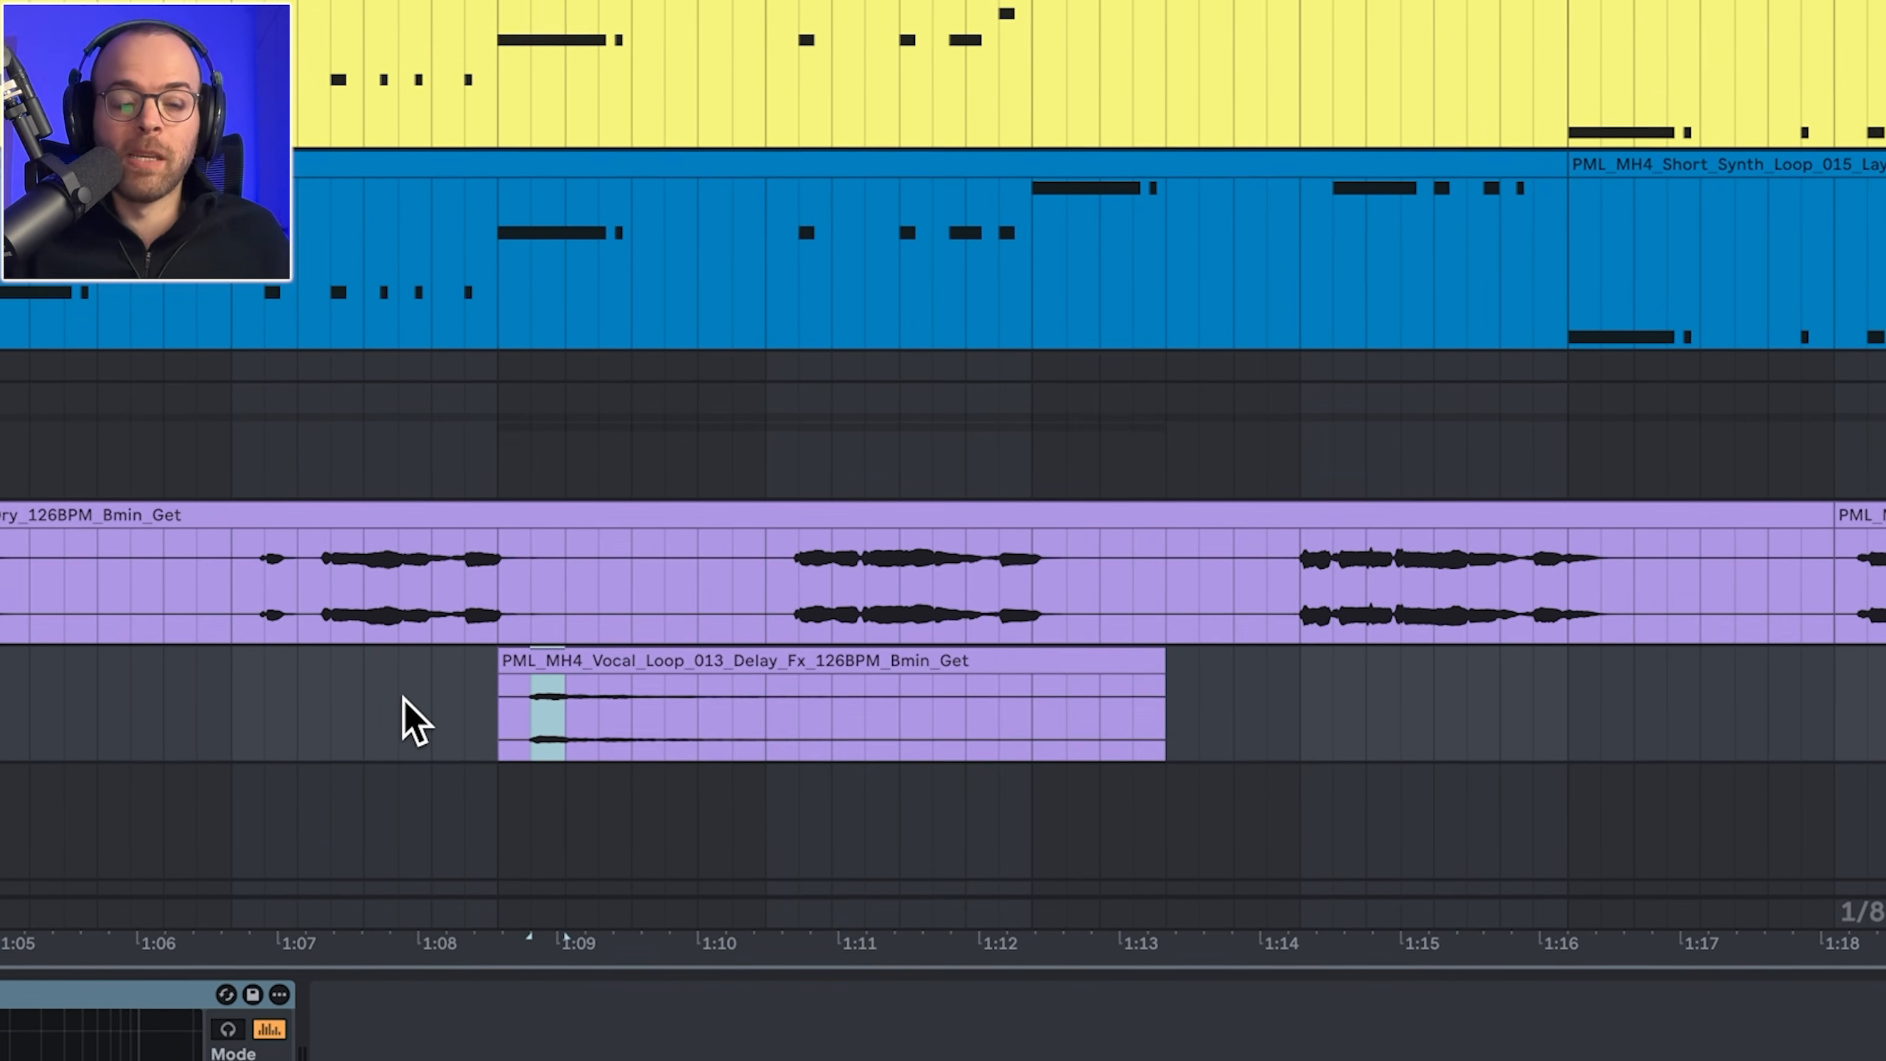
{"action": "left_click", "coordinate": [363, 702]}
{"action": "key", "text": "space"}
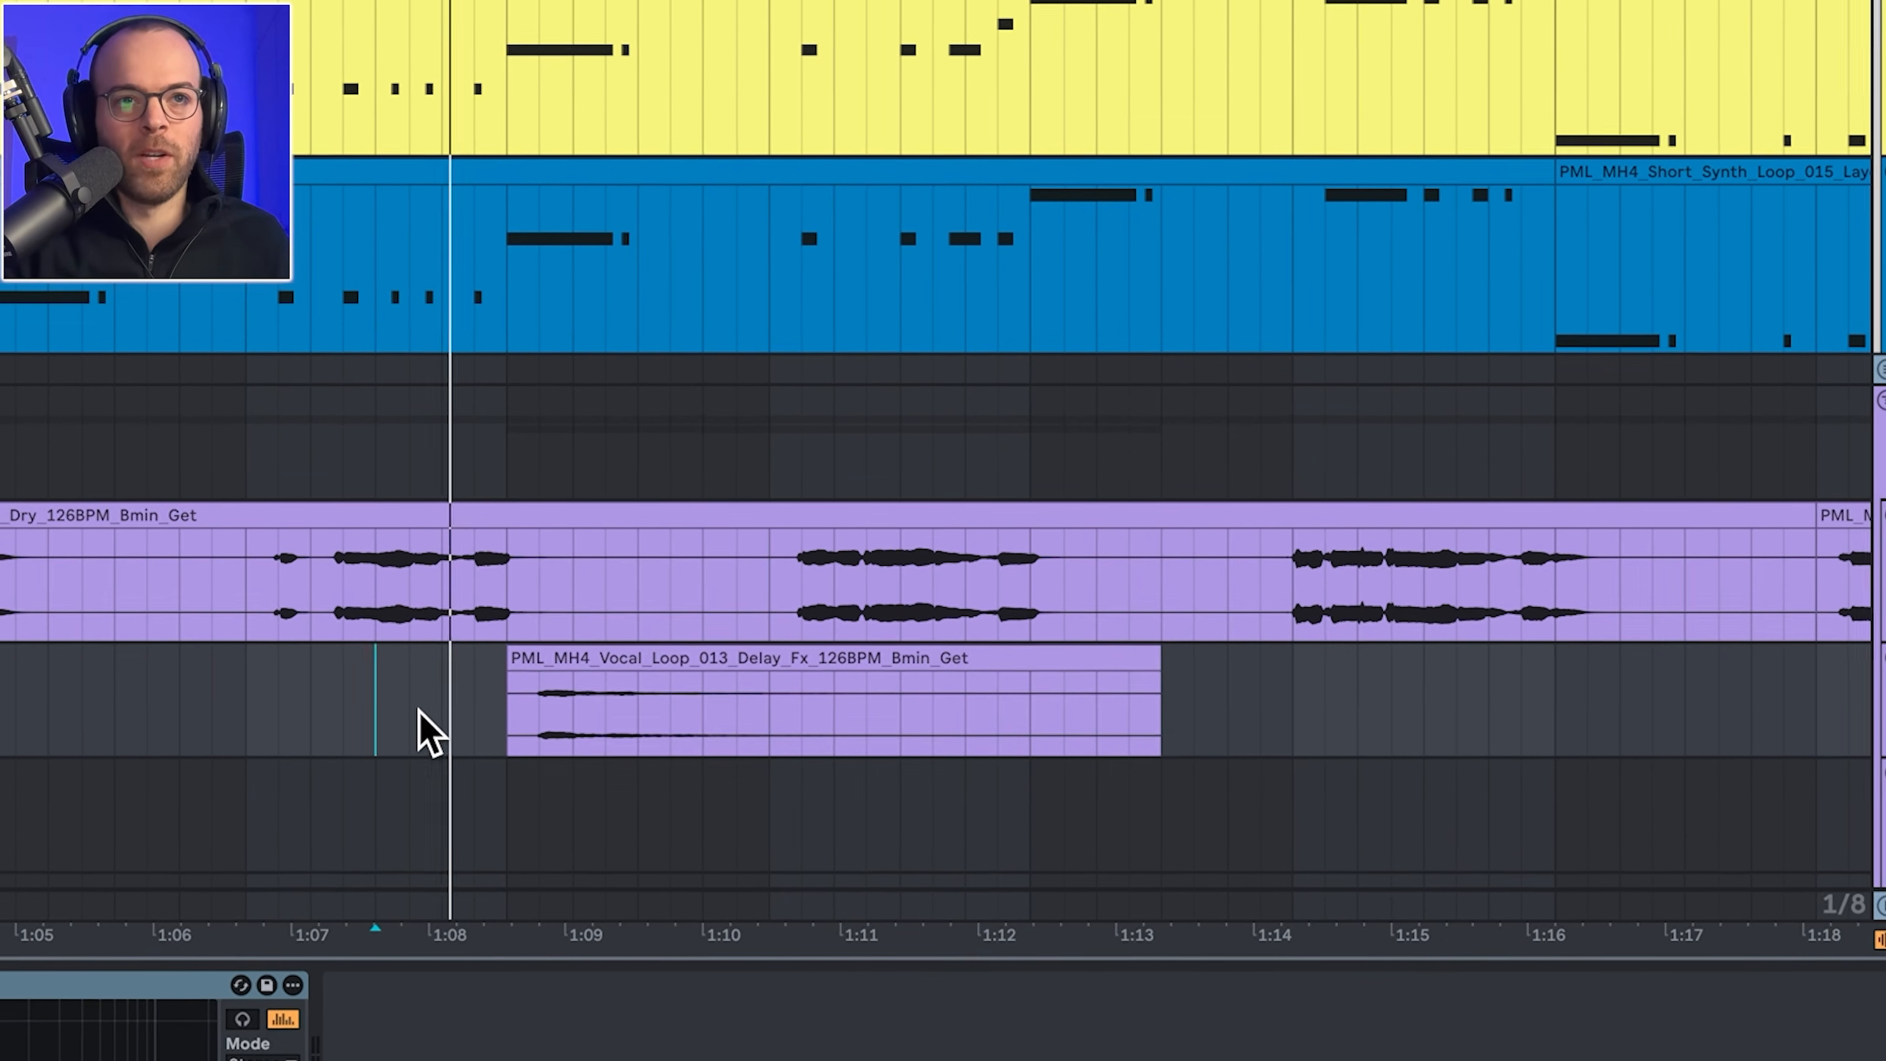
{"action": "scroll", "coordinate": [568, 725], "scroll_direction": "right", "scroll_amount": 4}
{"action": "scroll", "coordinate": [568, 725], "scroll_direction": "down", "scroll_amount": 2}
{"action": "scroll", "coordinate": [695, 721], "scroll_direction": "right", "scroll_amount": 10}
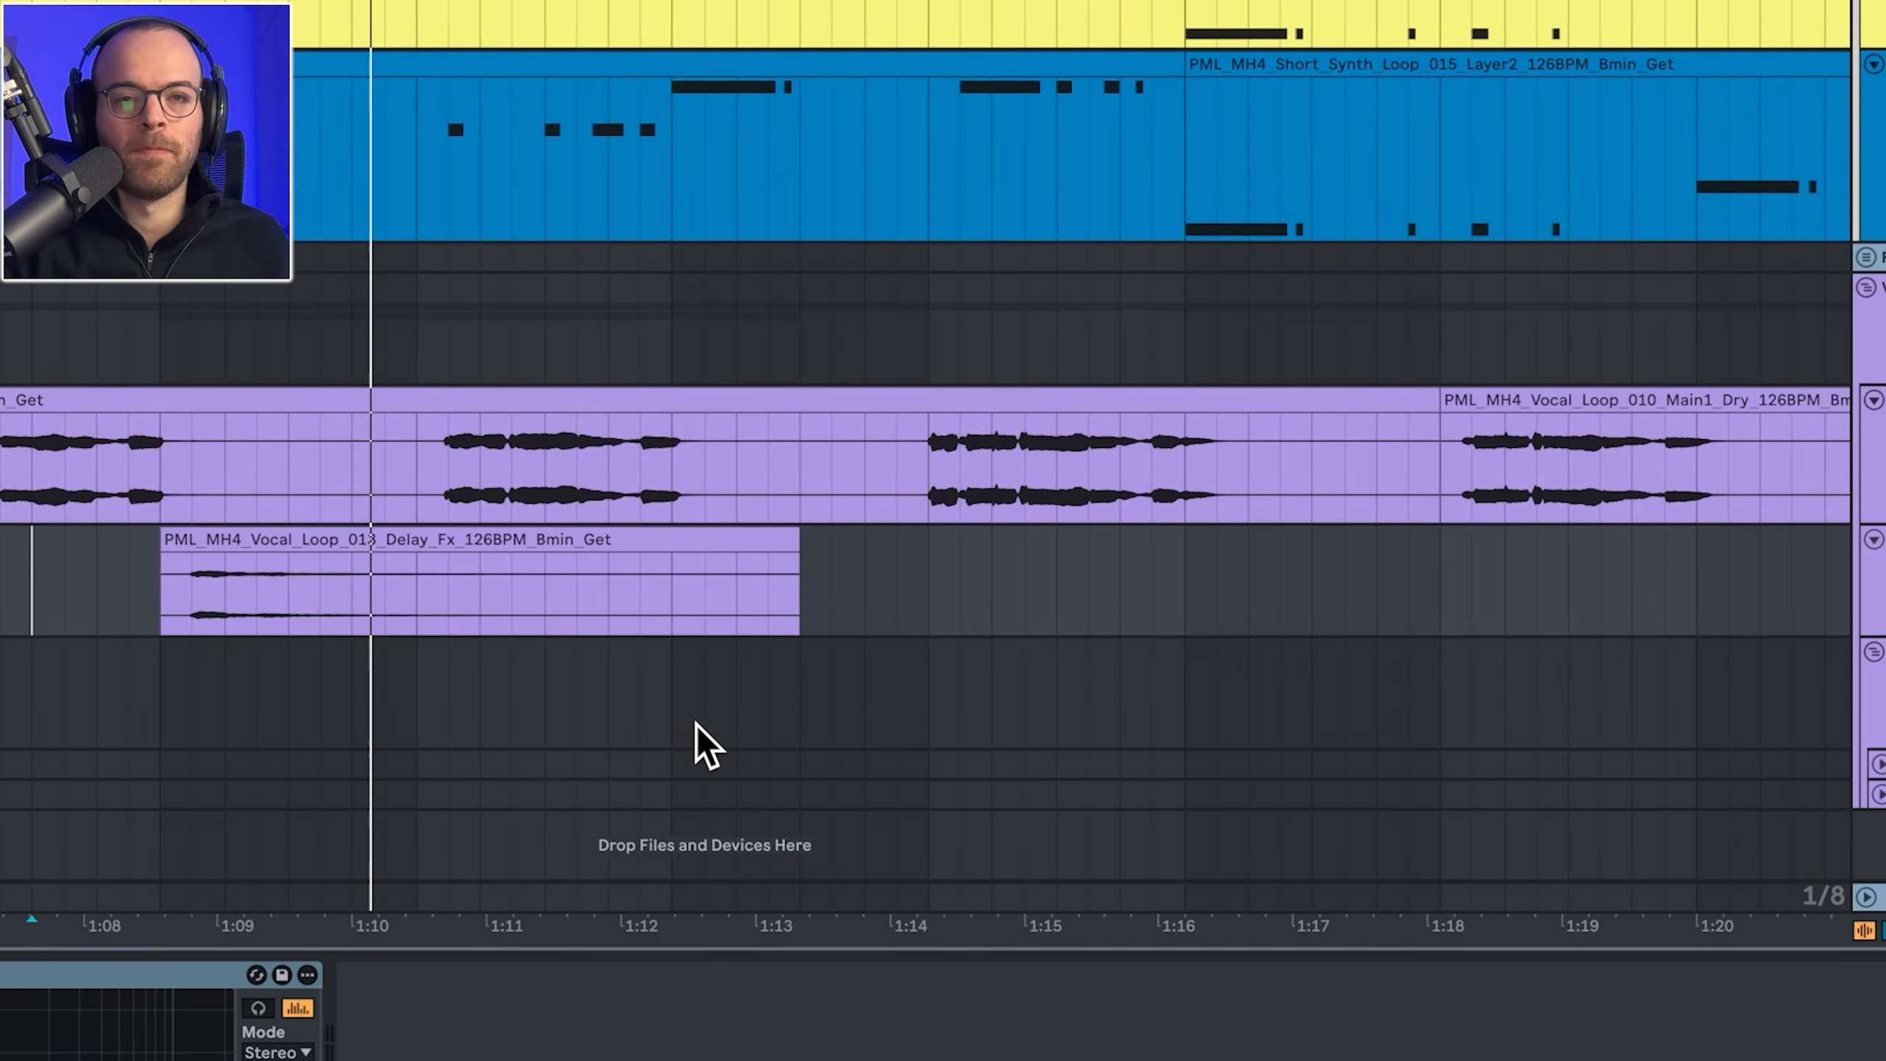
{"action": "scroll", "coordinate": [735, 720], "scroll_direction": "right", "scroll_amount": 3}
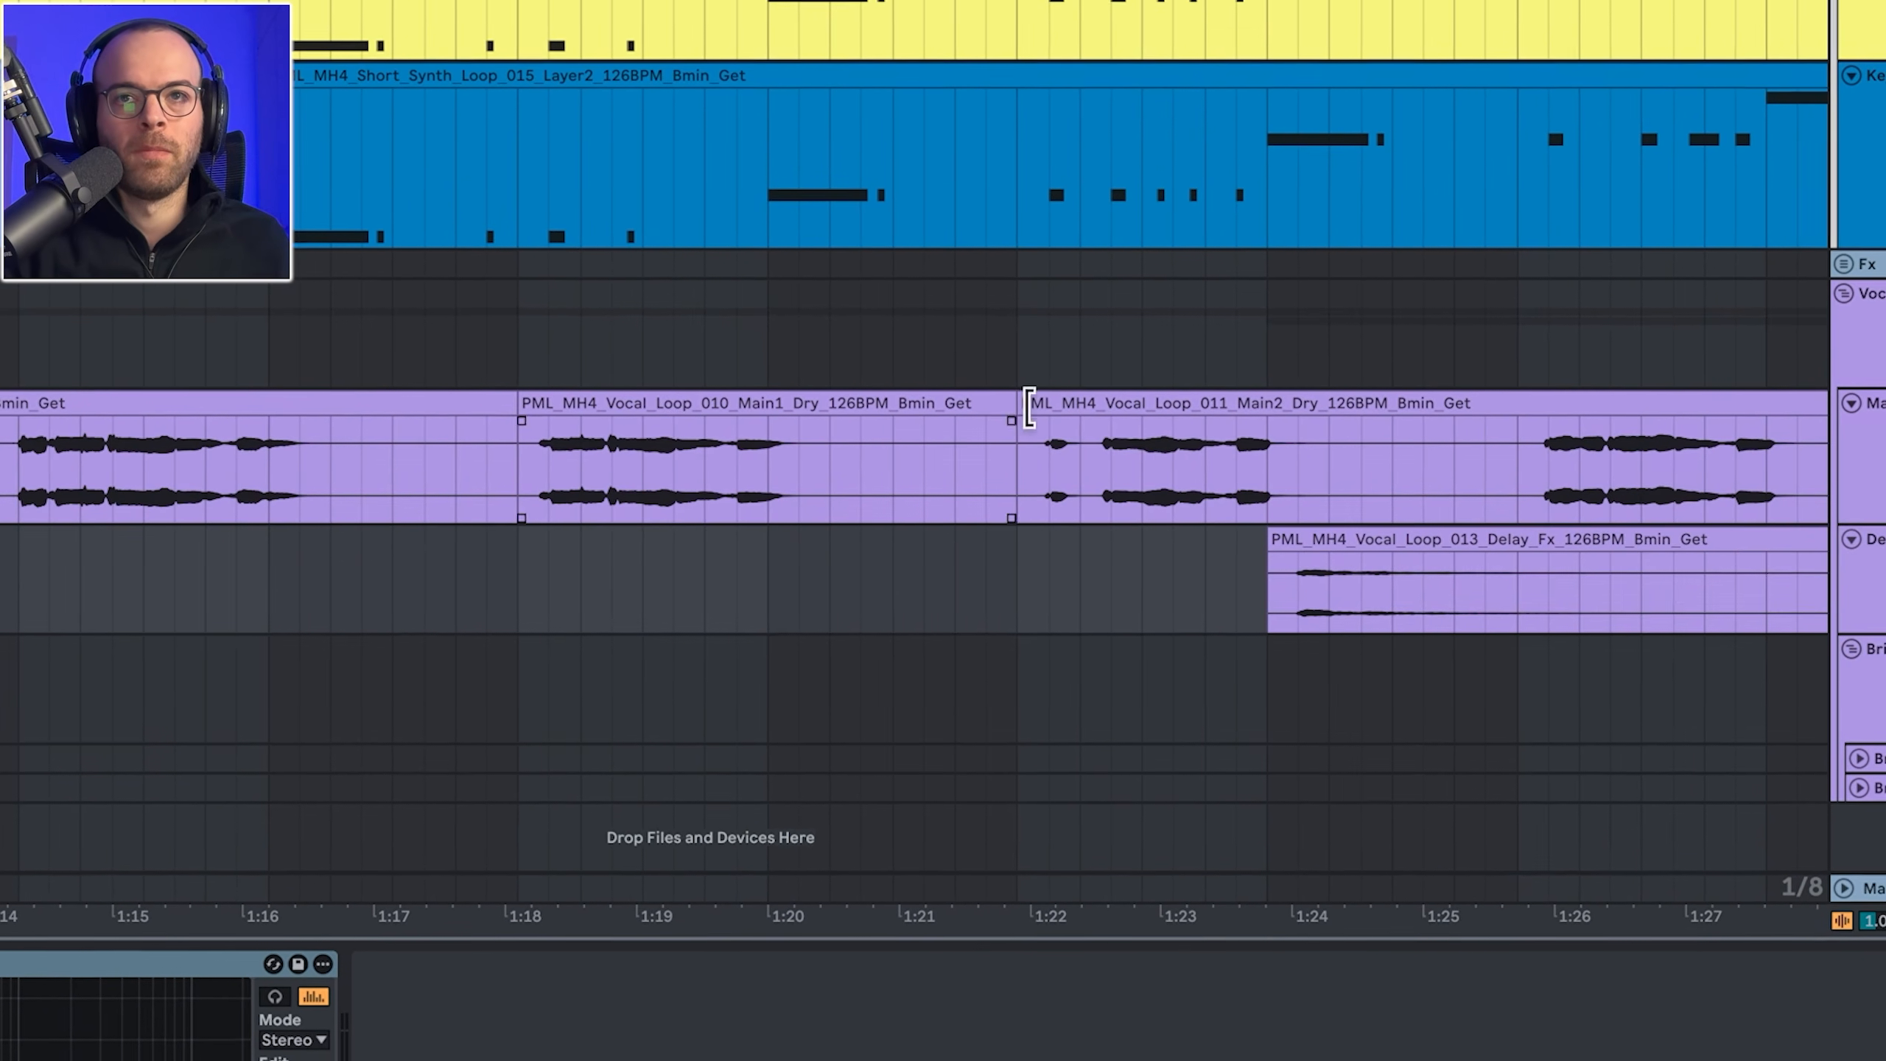
{"action": "key", "text": "space"}
{"action": "scroll", "coordinate": [1222, 490], "scroll_direction": "right", "scroll_amount": 10}
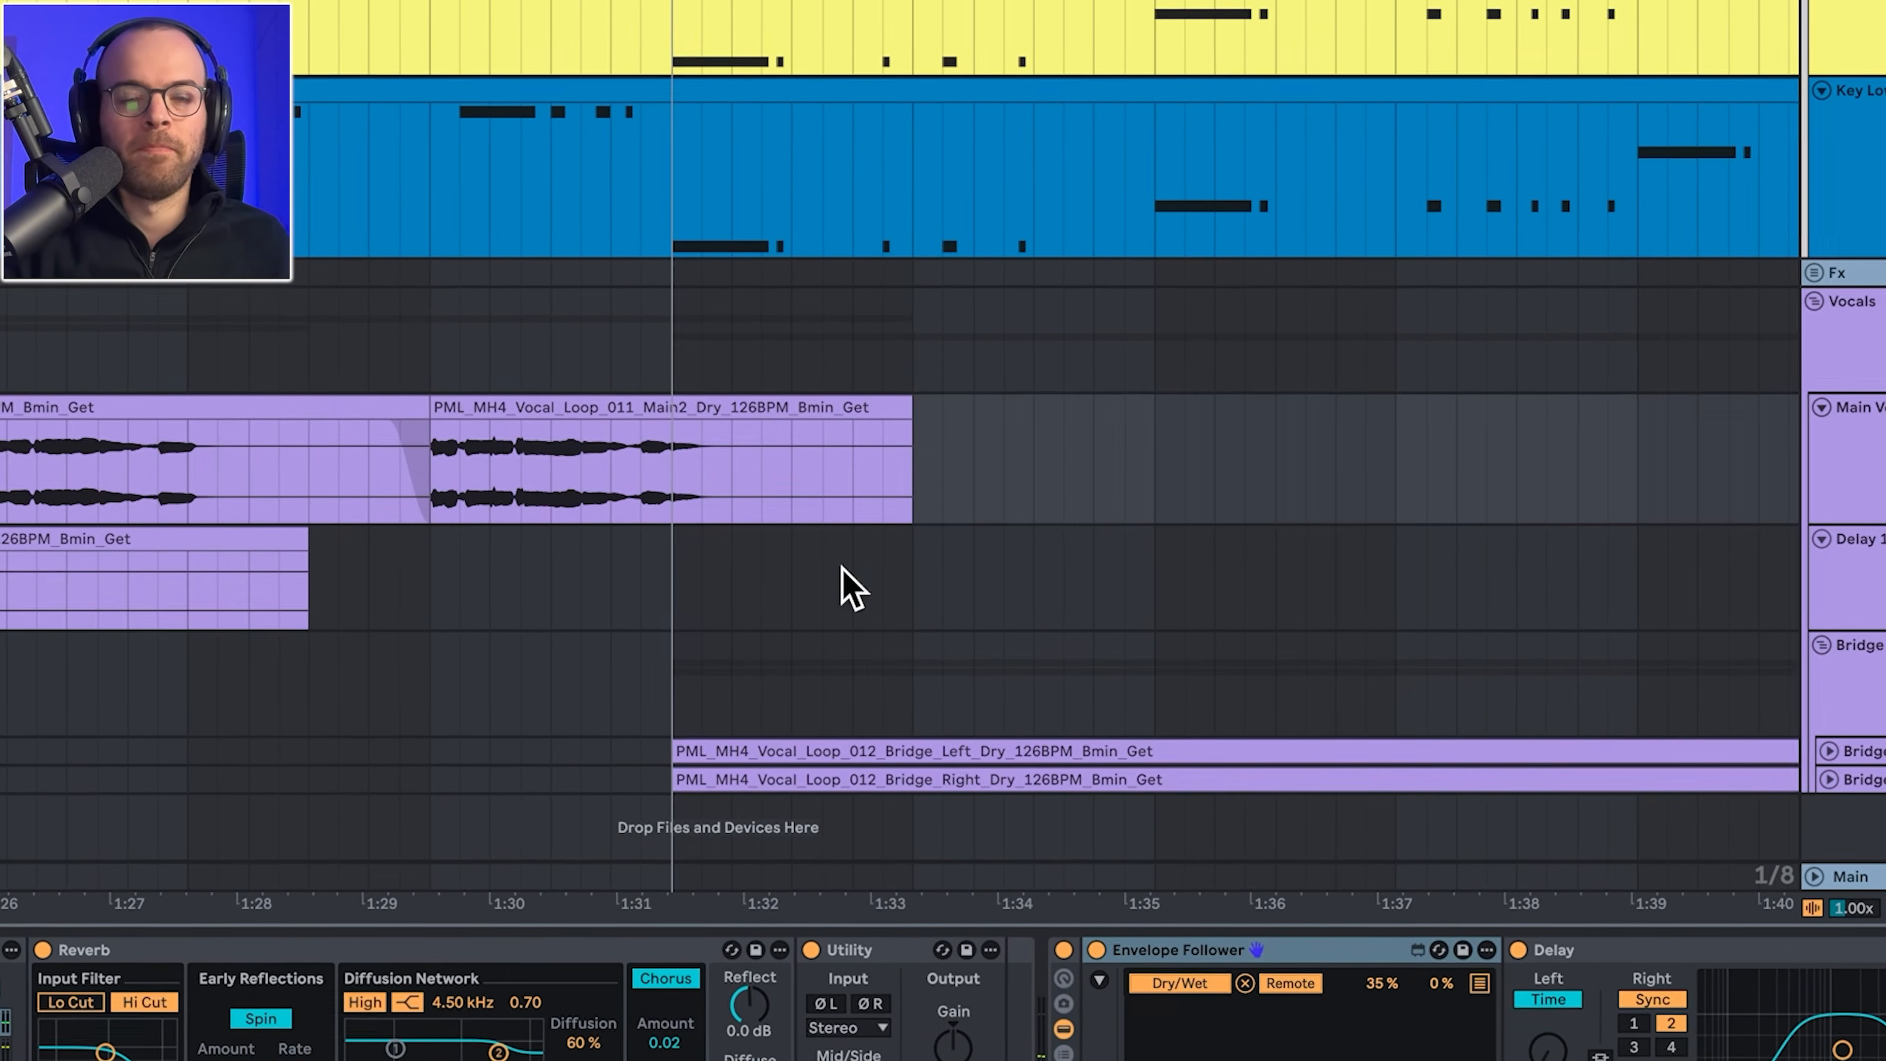
{"action": "scroll", "coordinate": [517, 640], "scroll_direction": "right", "scroll_amount": 4}
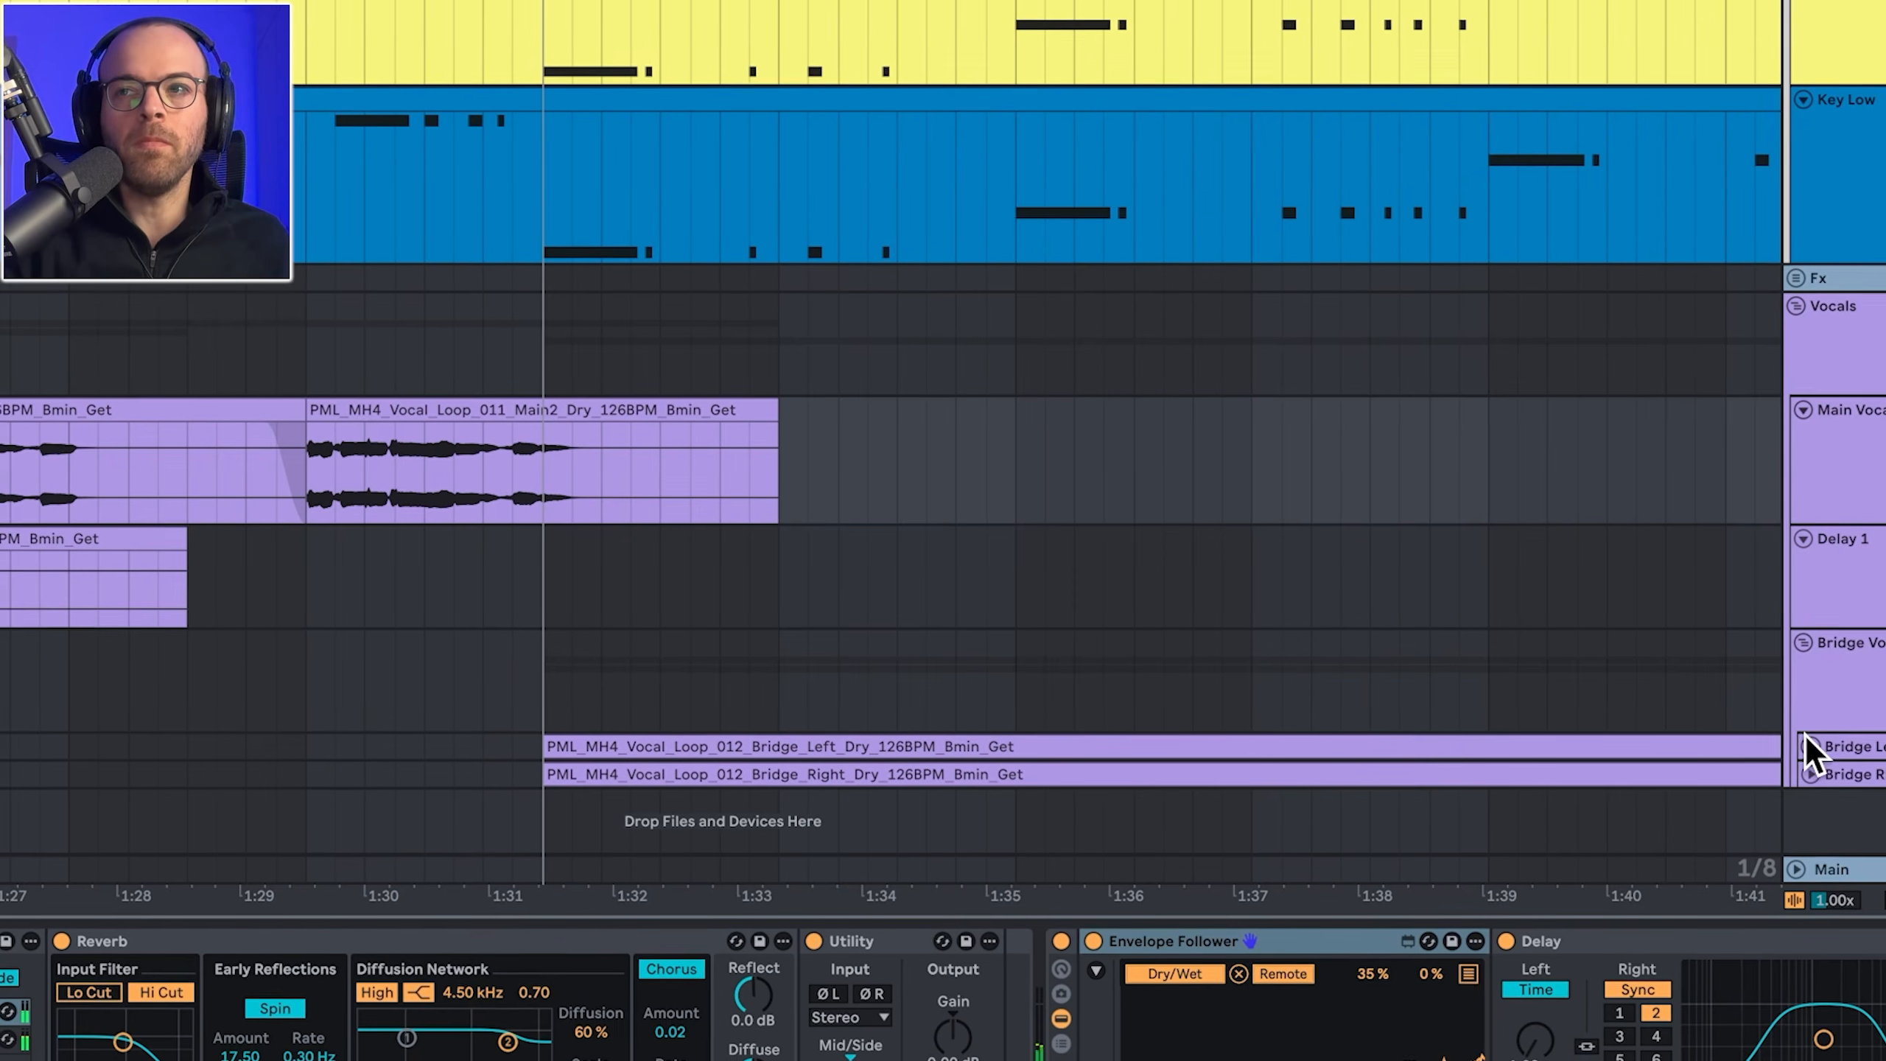
Step: Unfold the Bridge Left and Bridge Right tracks and select ranges in their vocal clips
{"action": "left_click", "coordinate": [1803, 744]}
{"action": "scroll", "coordinate": [1801, 773], "scroll_direction": "down", "scroll_amount": 3}
{"action": "left_click", "coordinate": [1802, 769]}
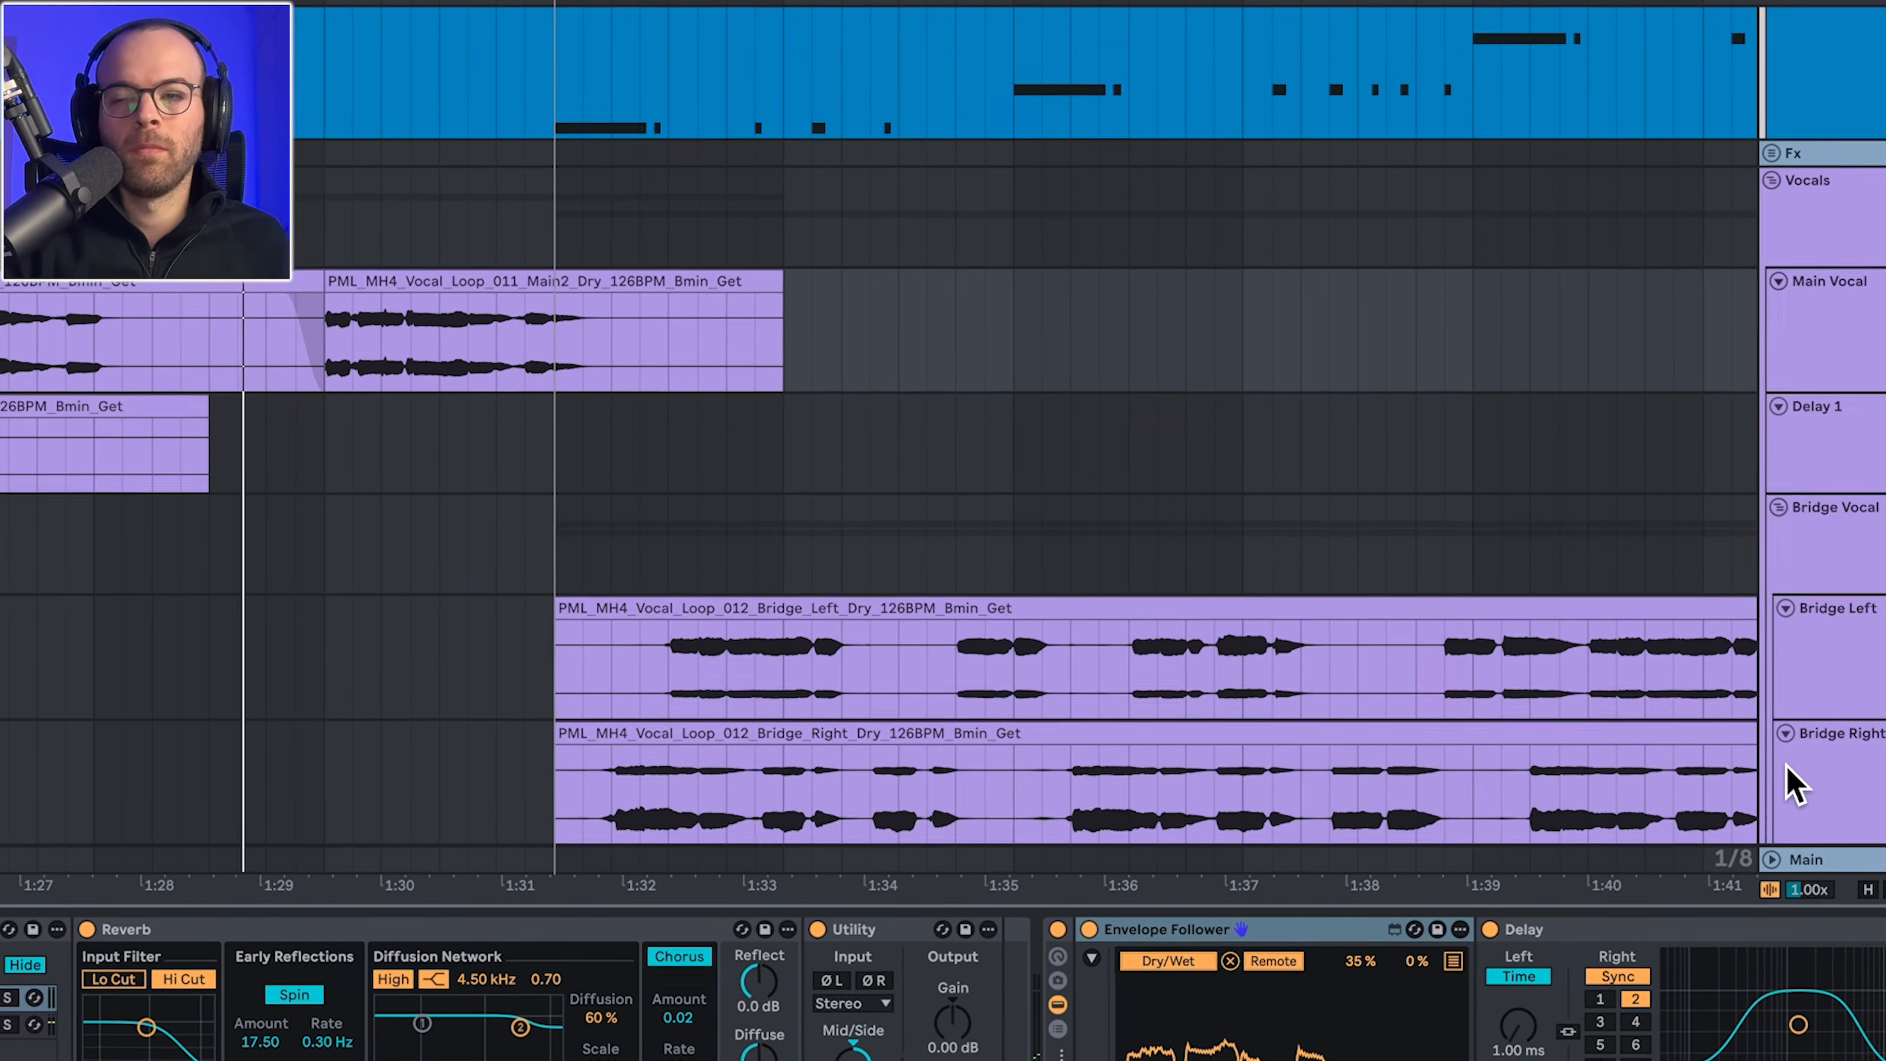
{"action": "scroll", "coordinate": [804, 585], "scroll_direction": "down", "scroll_amount": 1}
{"action": "scroll", "coordinate": [804, 585], "scroll_direction": "right", "scroll_amount": 5}
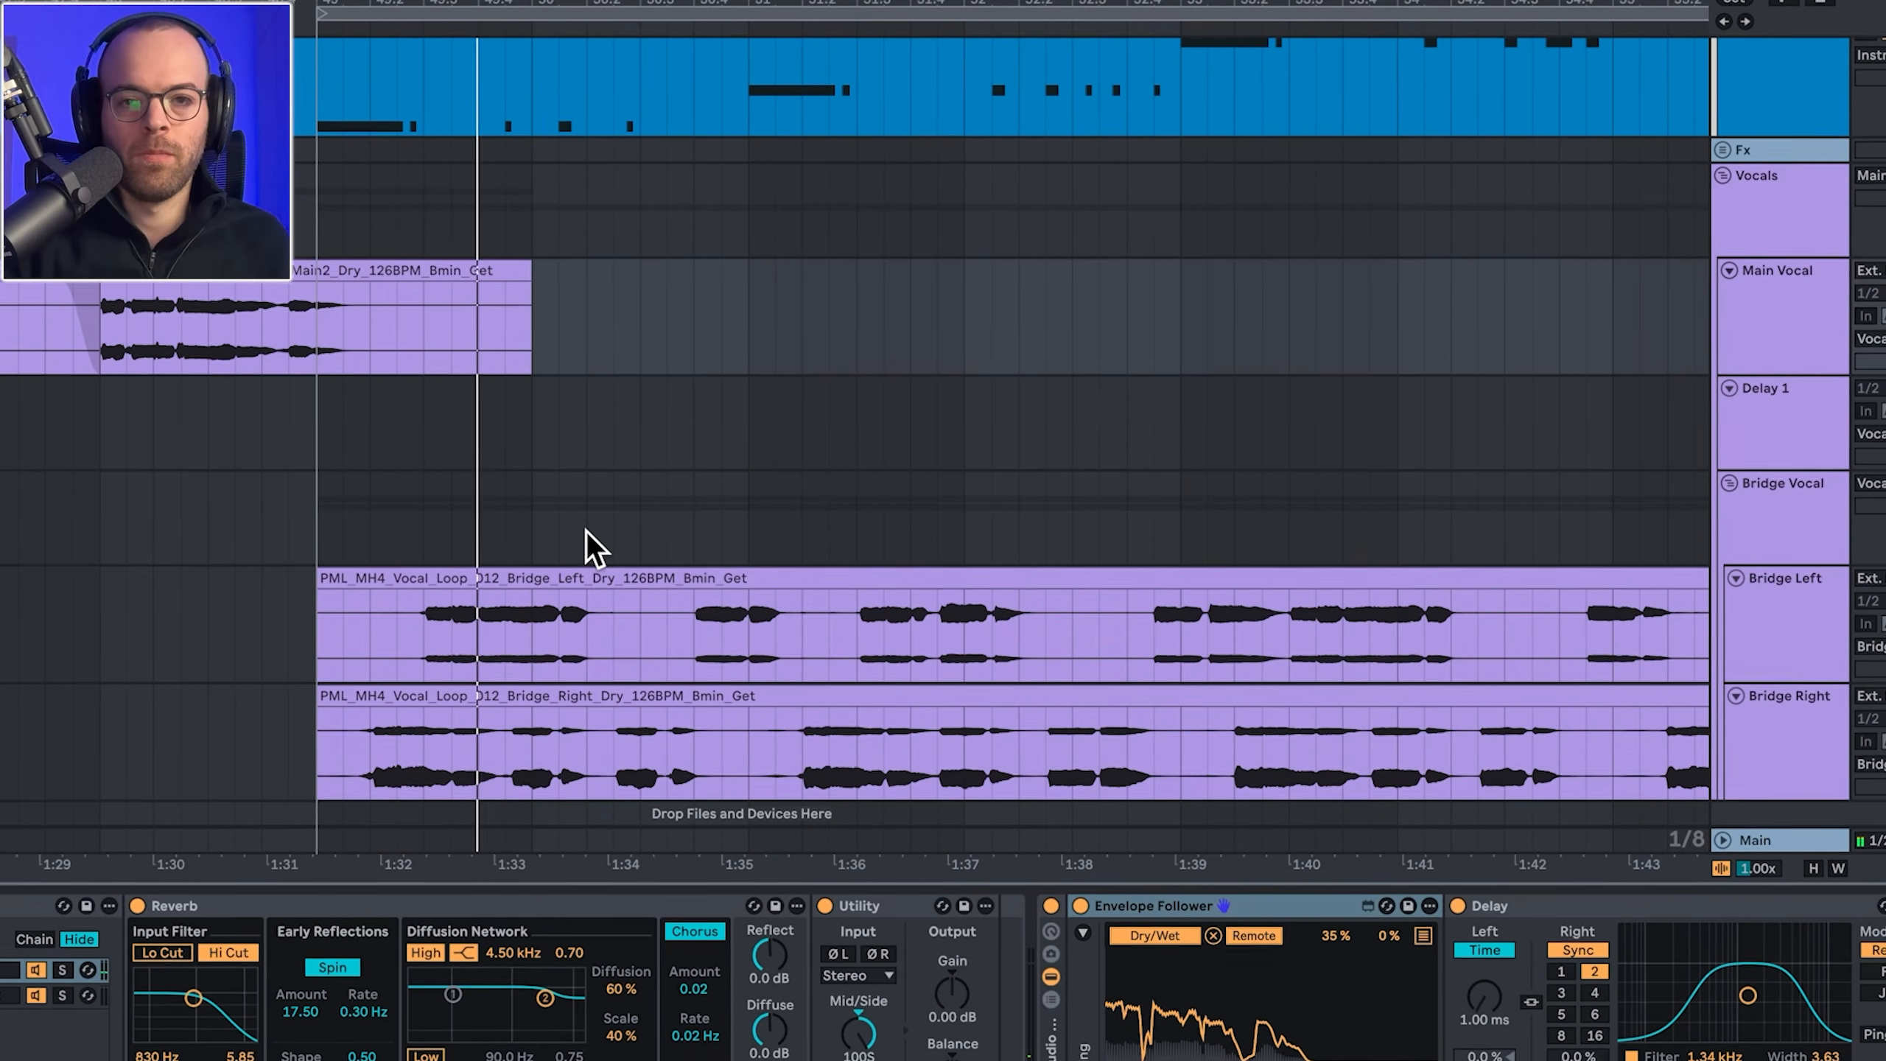
{"action": "scroll", "coordinate": [654, 541], "scroll_direction": "right", "scroll_amount": 5}
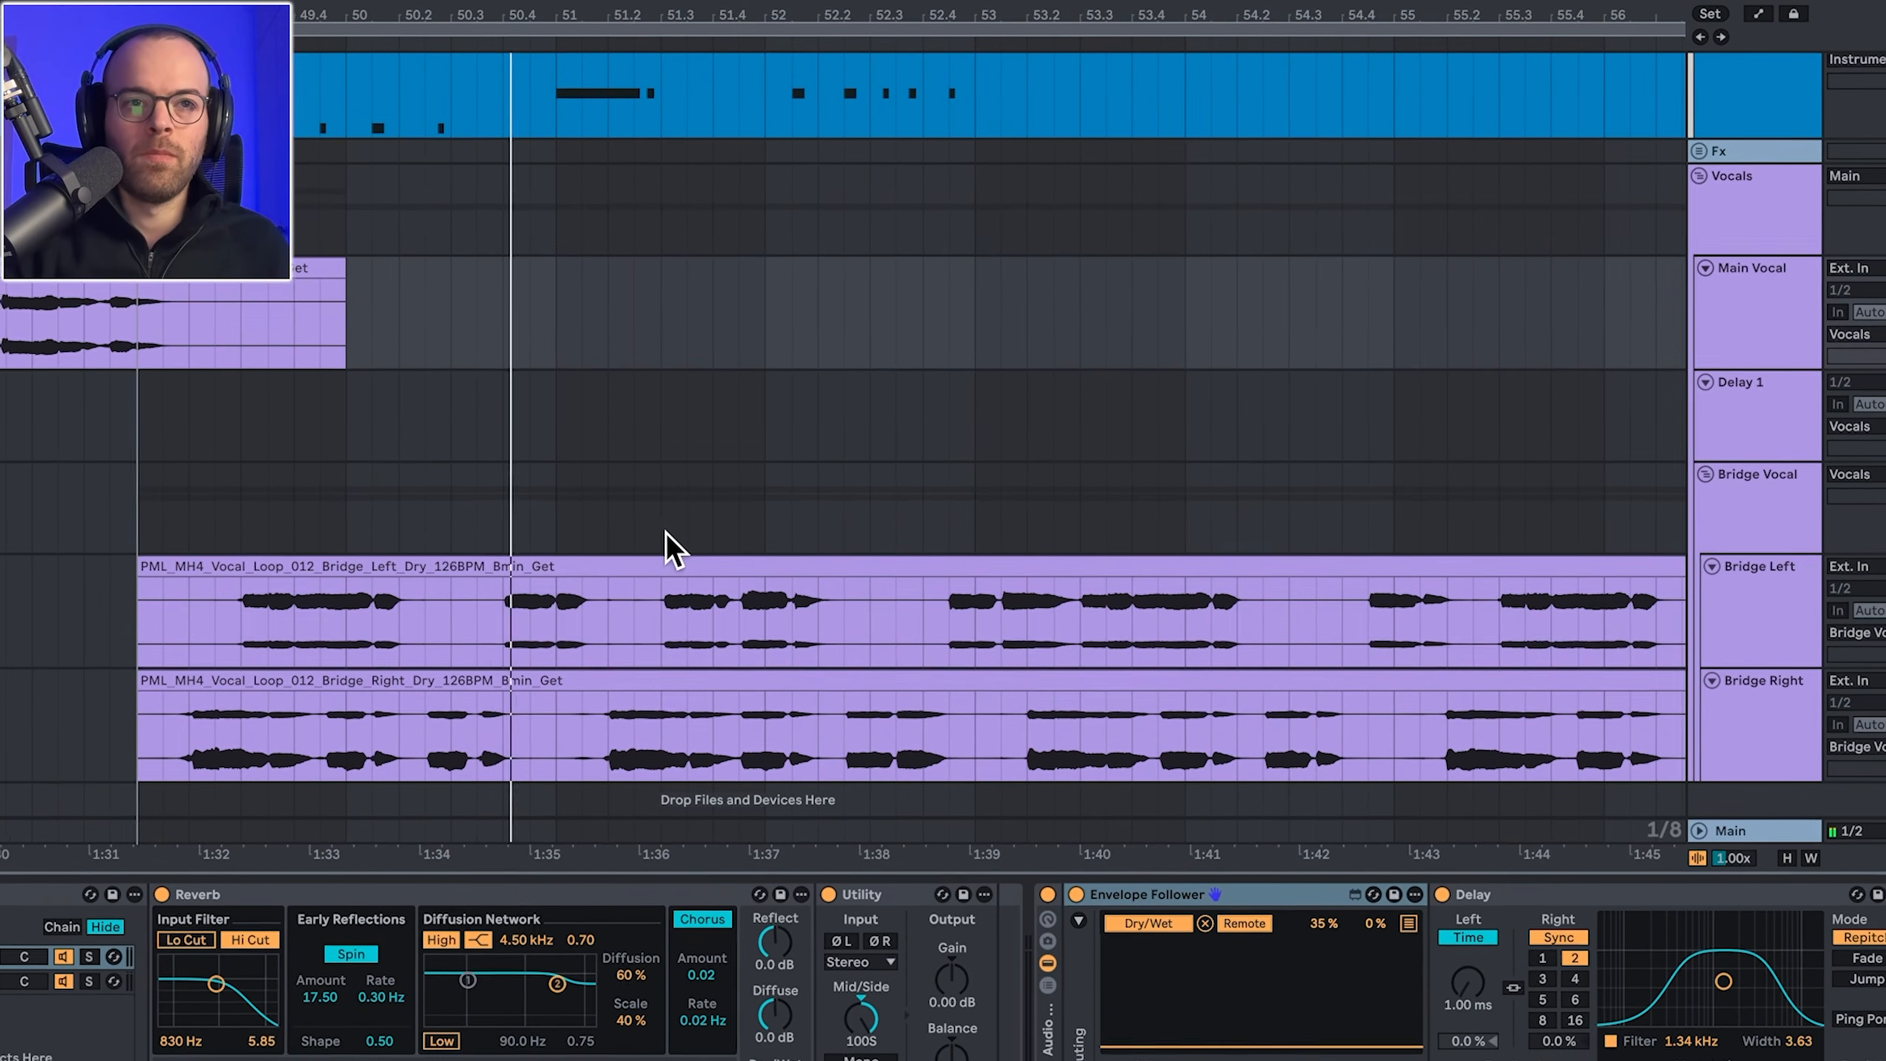
{"action": "scroll", "coordinate": [667, 532], "scroll_direction": "right", "scroll_amount": 5}
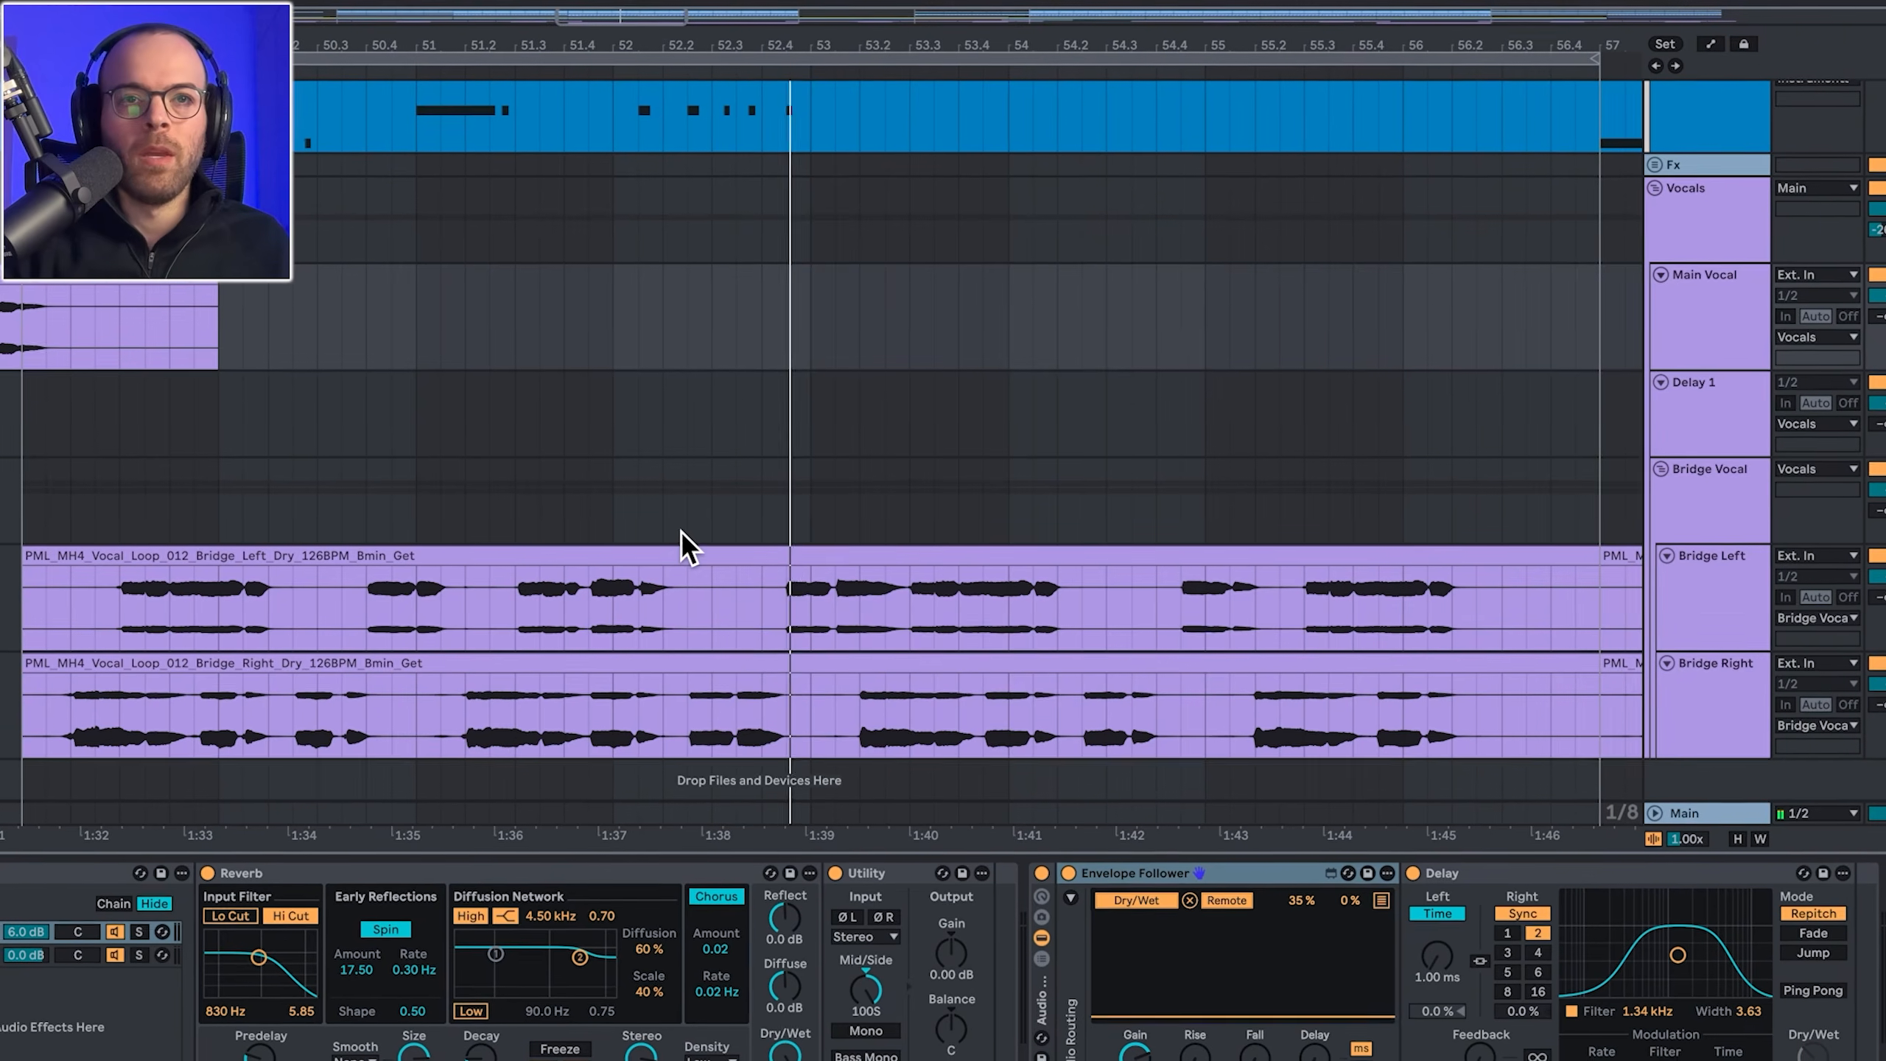
{"action": "left_click_drag", "start_coordinate": [602, 726], "coordinate": [743, 727]}
{"action": "left_click_drag", "start_coordinate": [544, 620], "coordinate": [765, 620]}
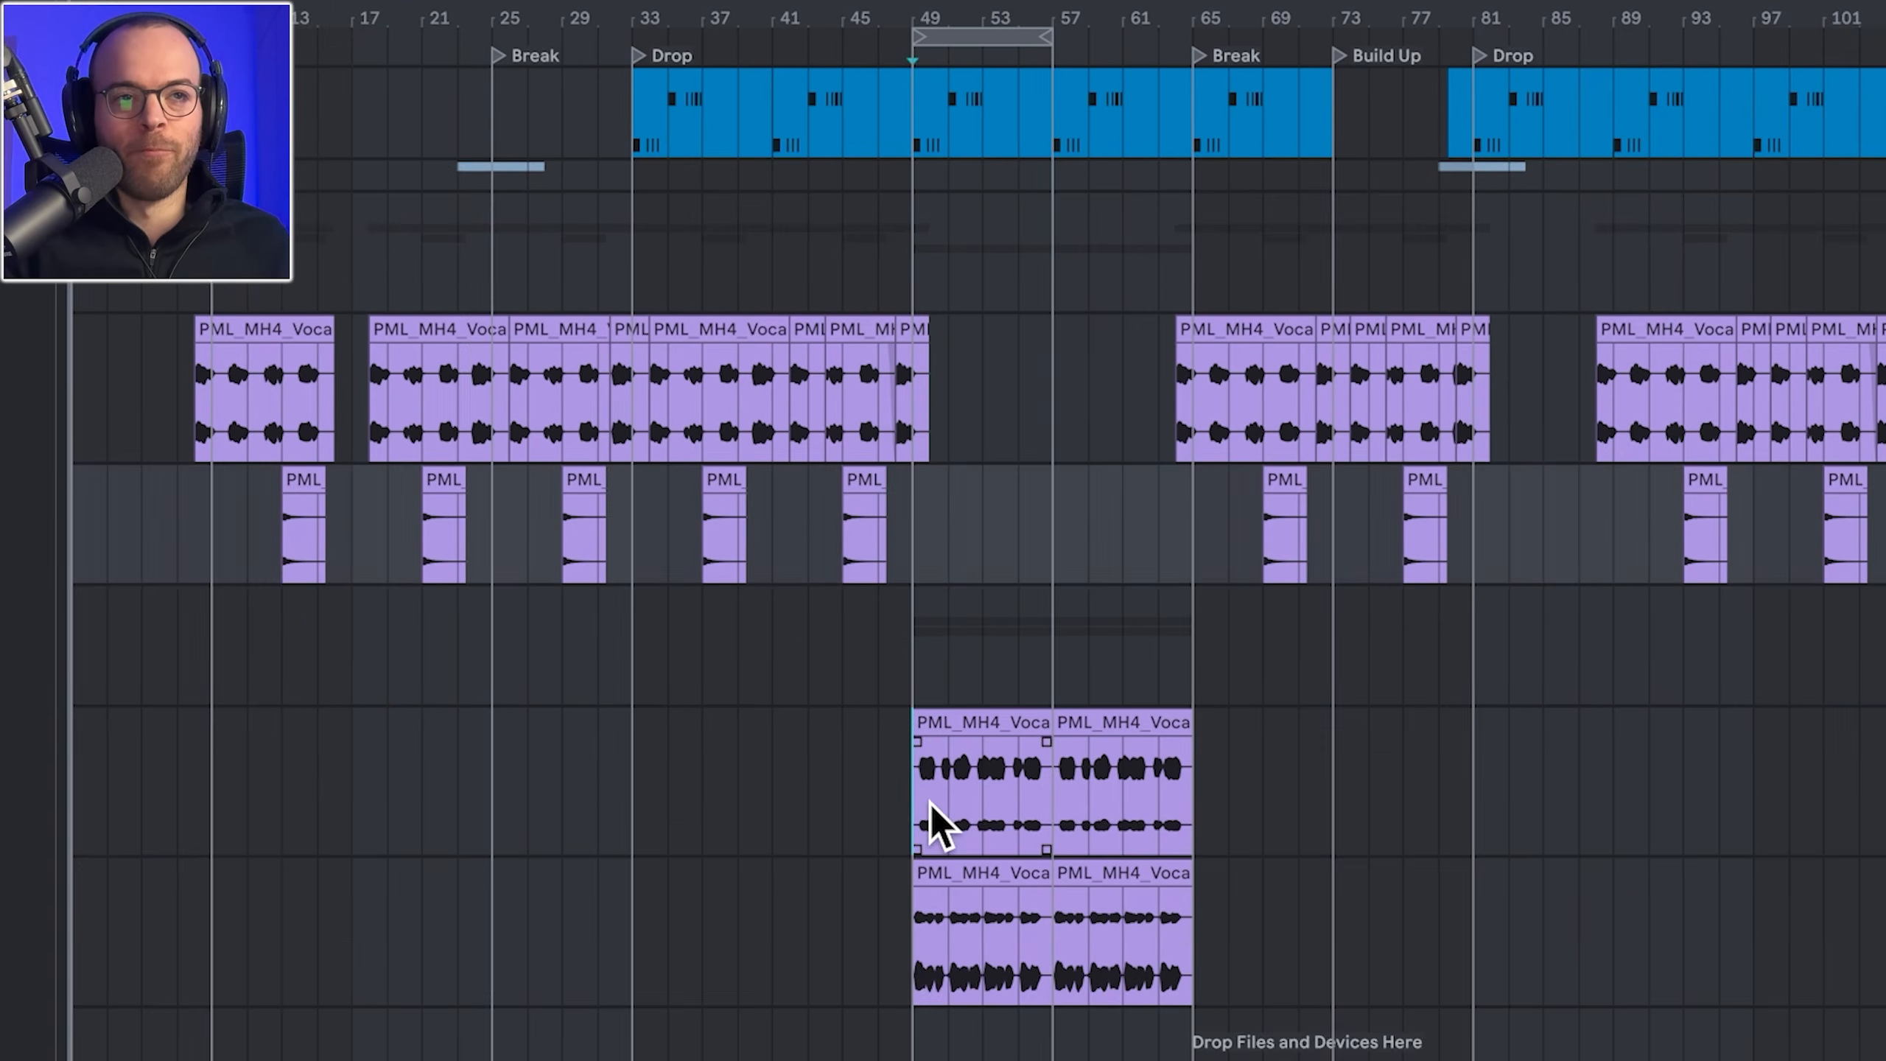
Step: Select ranges across the Main Vocal, Delay 1 and bridge clips, then play from near bar 53
{"action": "left_click_drag", "start_coordinate": [935, 820], "coordinate": [1169, 697]}
{"action": "left_click_drag", "start_coordinate": [999, 141], "coordinate": [1283, 230]}
{"action": "left_click_drag", "start_coordinate": [1625, 528], "coordinate": [1804, 635]}
{"action": "left_click_drag", "start_coordinate": [579, 152], "coordinate": [861, 157]}
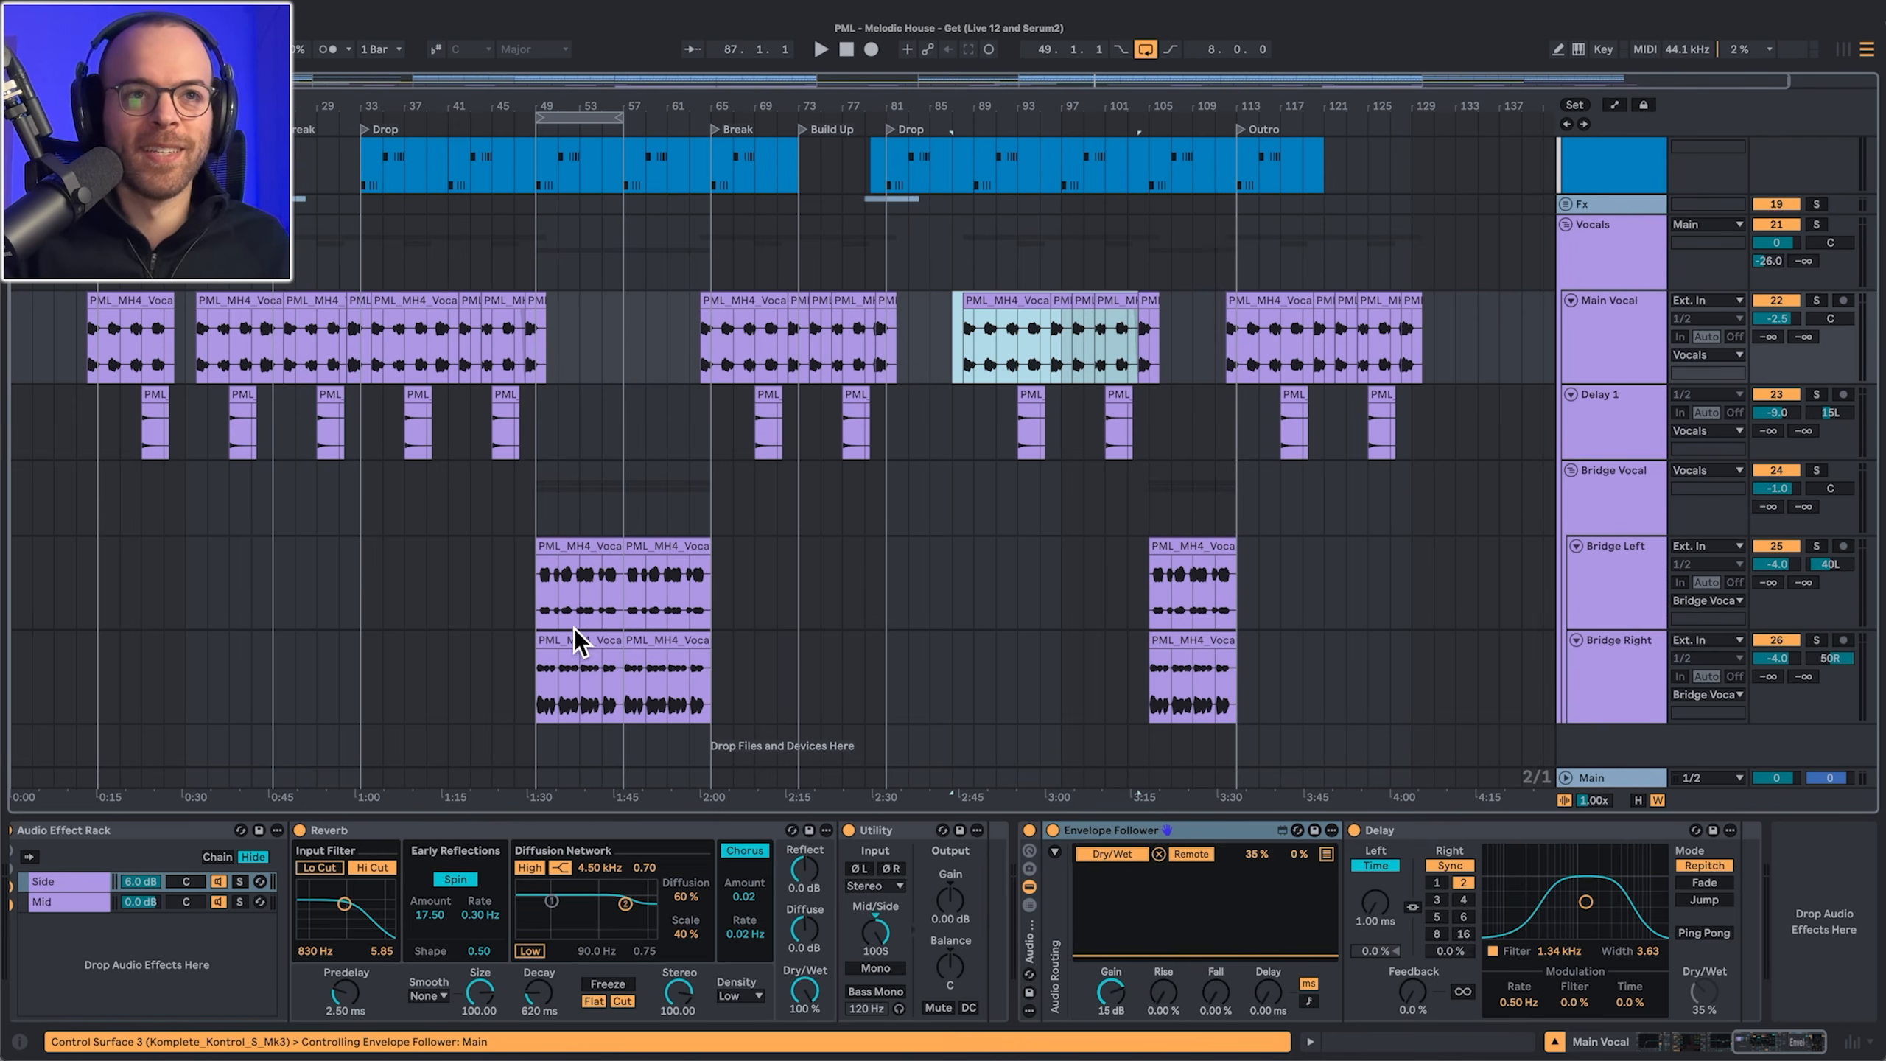
{"action": "left_click", "coordinate": [573, 629]}
{"action": "key", "text": "space"}
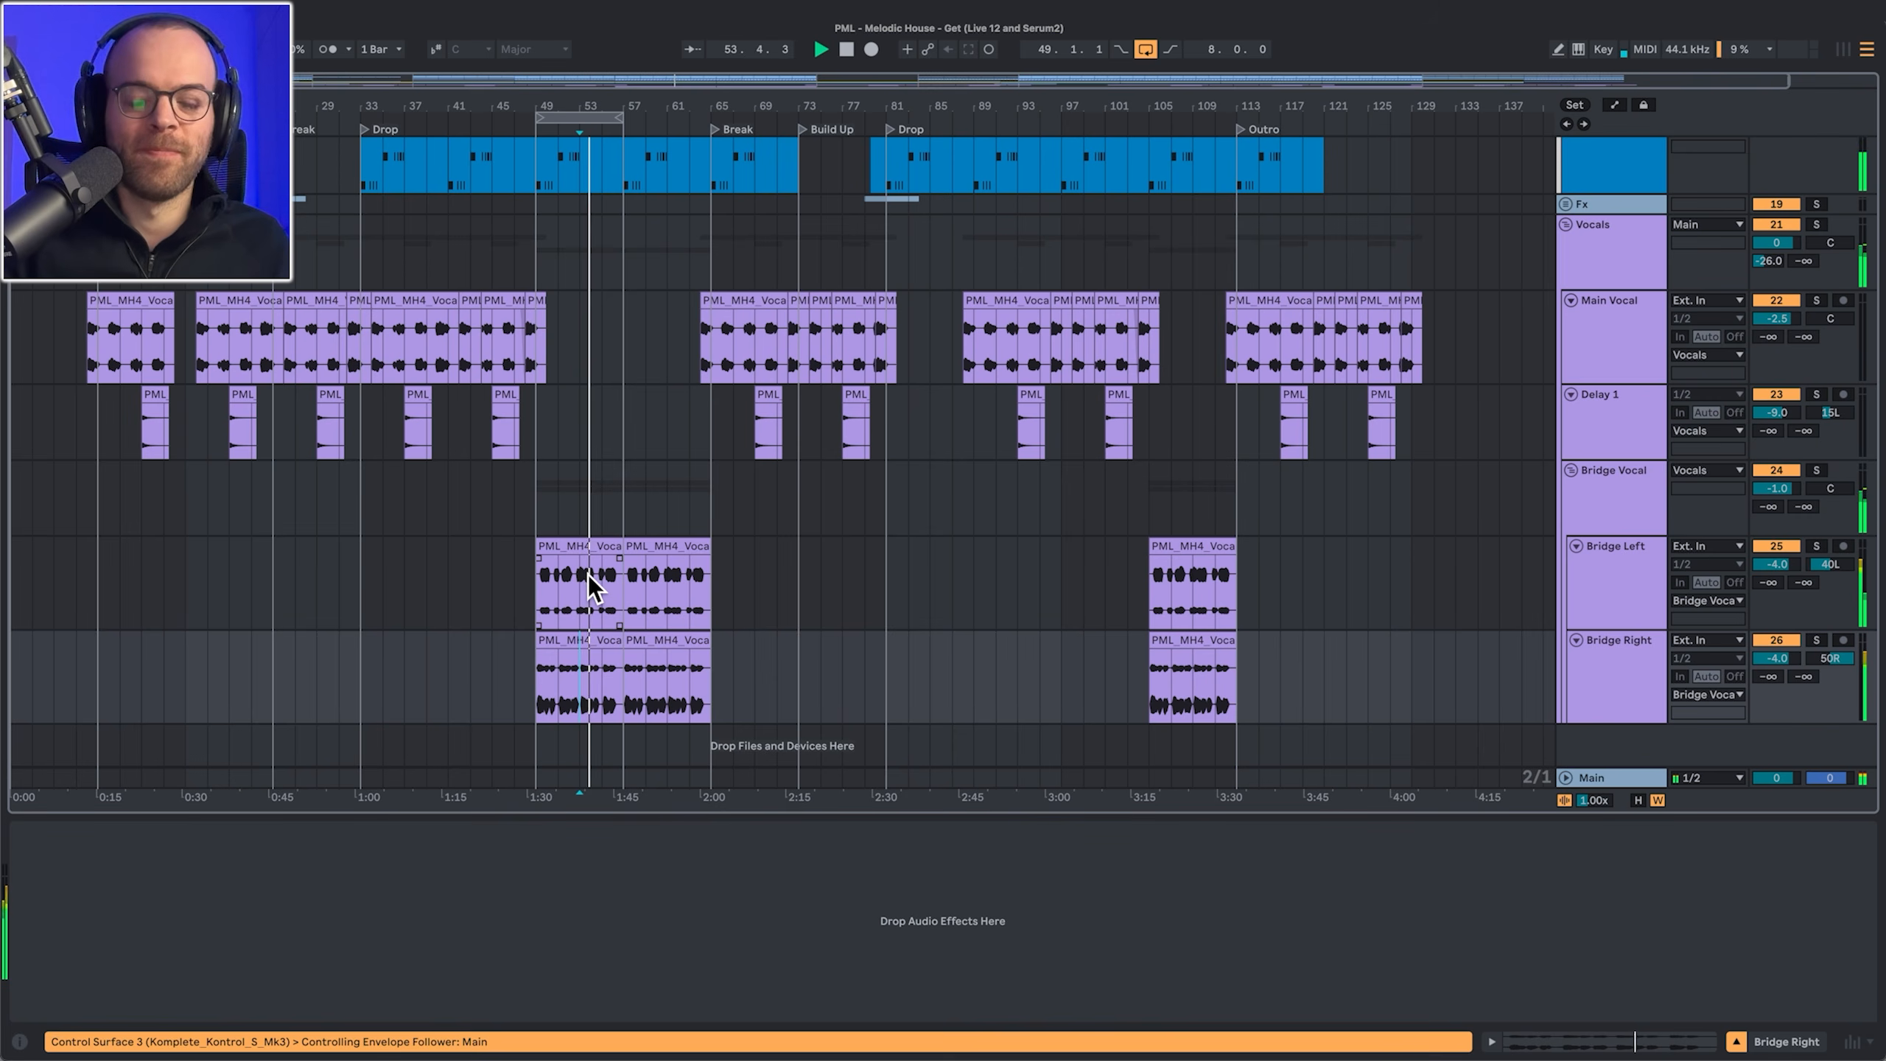
Step: Show the Bridge Vocal group's effects and focus on its Auto Pan device
{"action": "left_click", "coordinate": [1568, 569]}
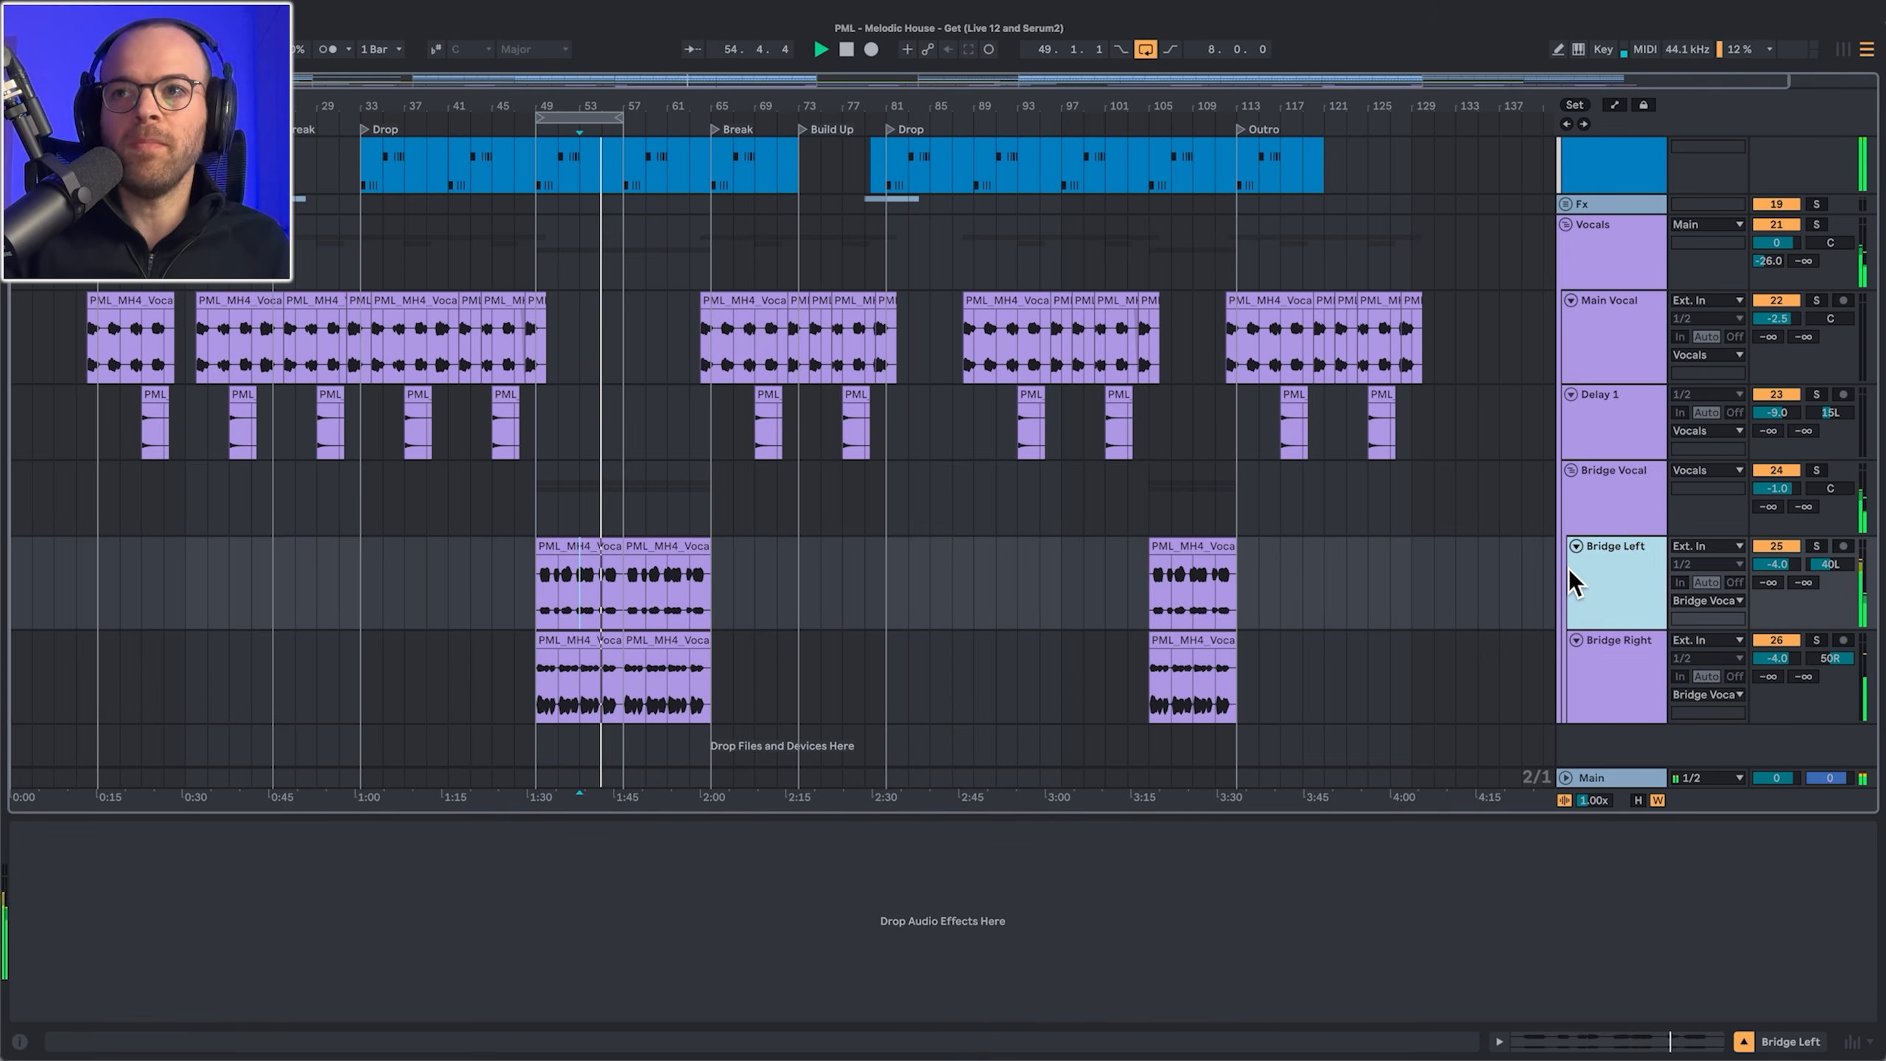
{"action": "left_click", "coordinate": [1630, 499]}
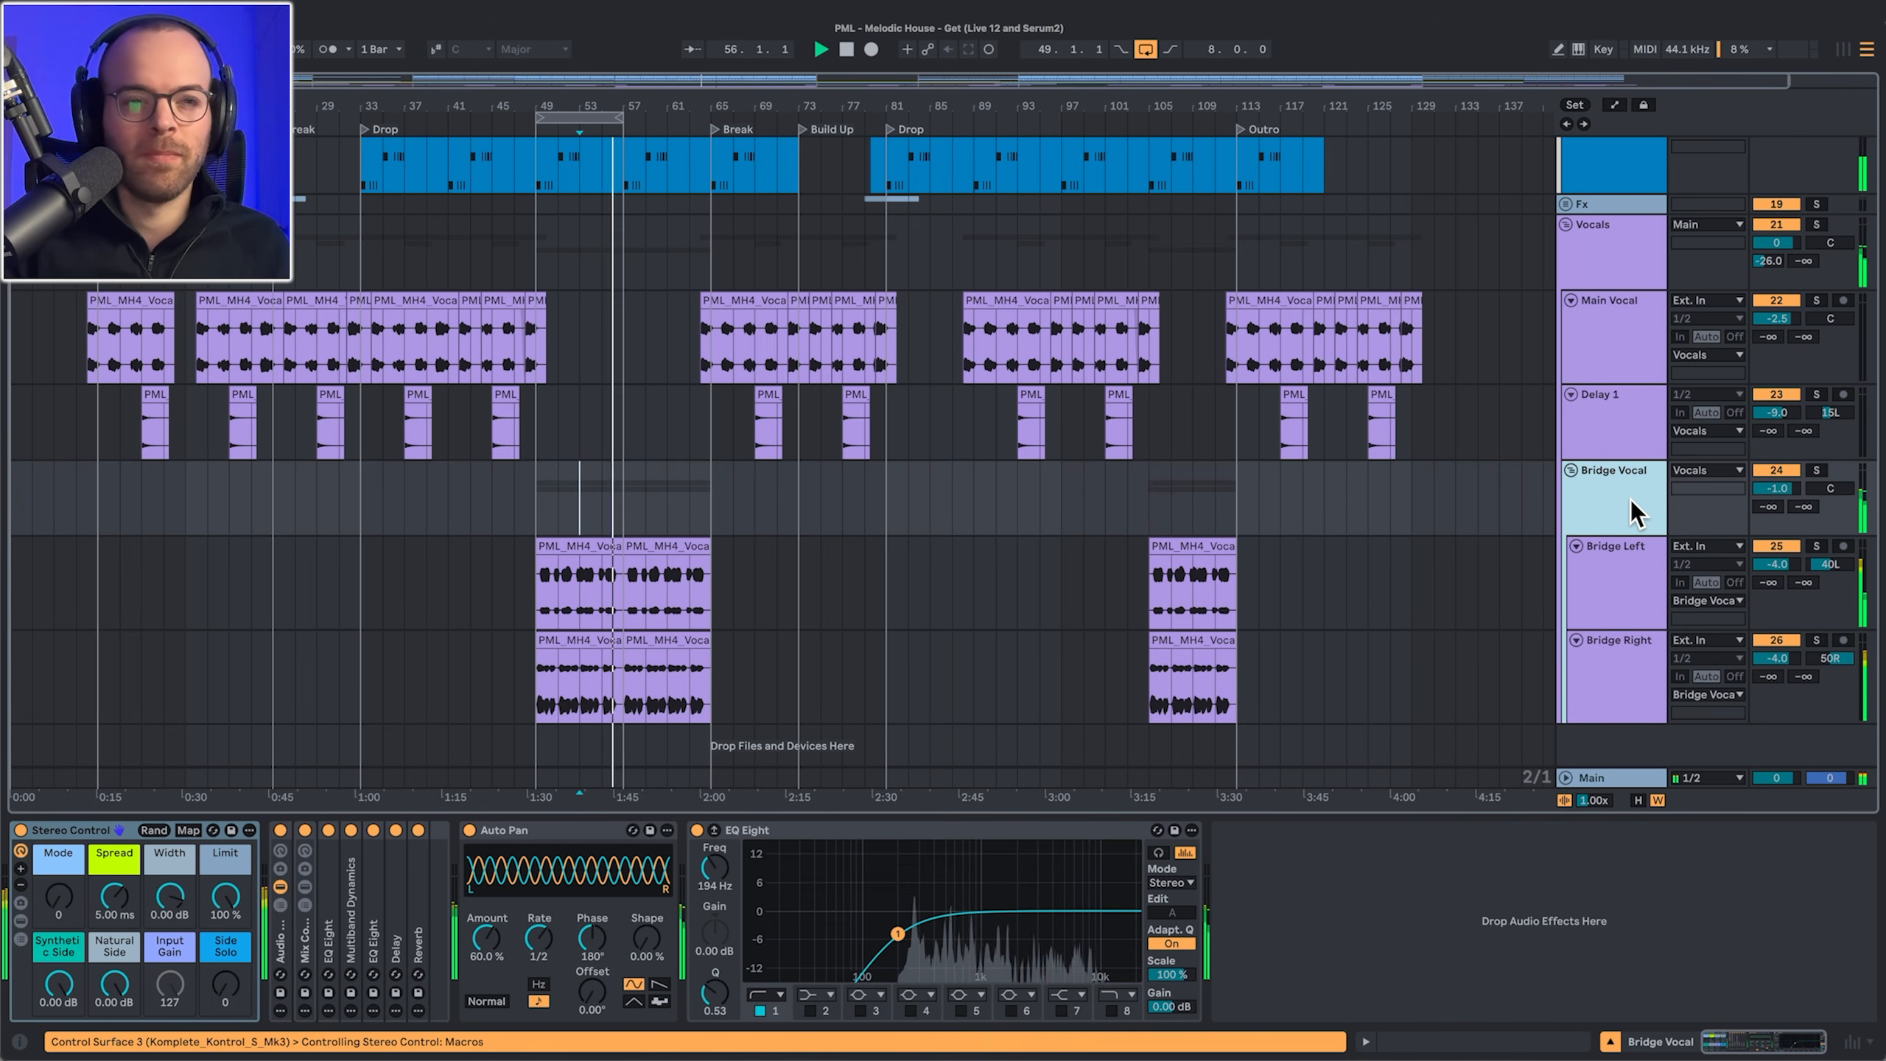
{"action": "left_click", "coordinate": [507, 838]}
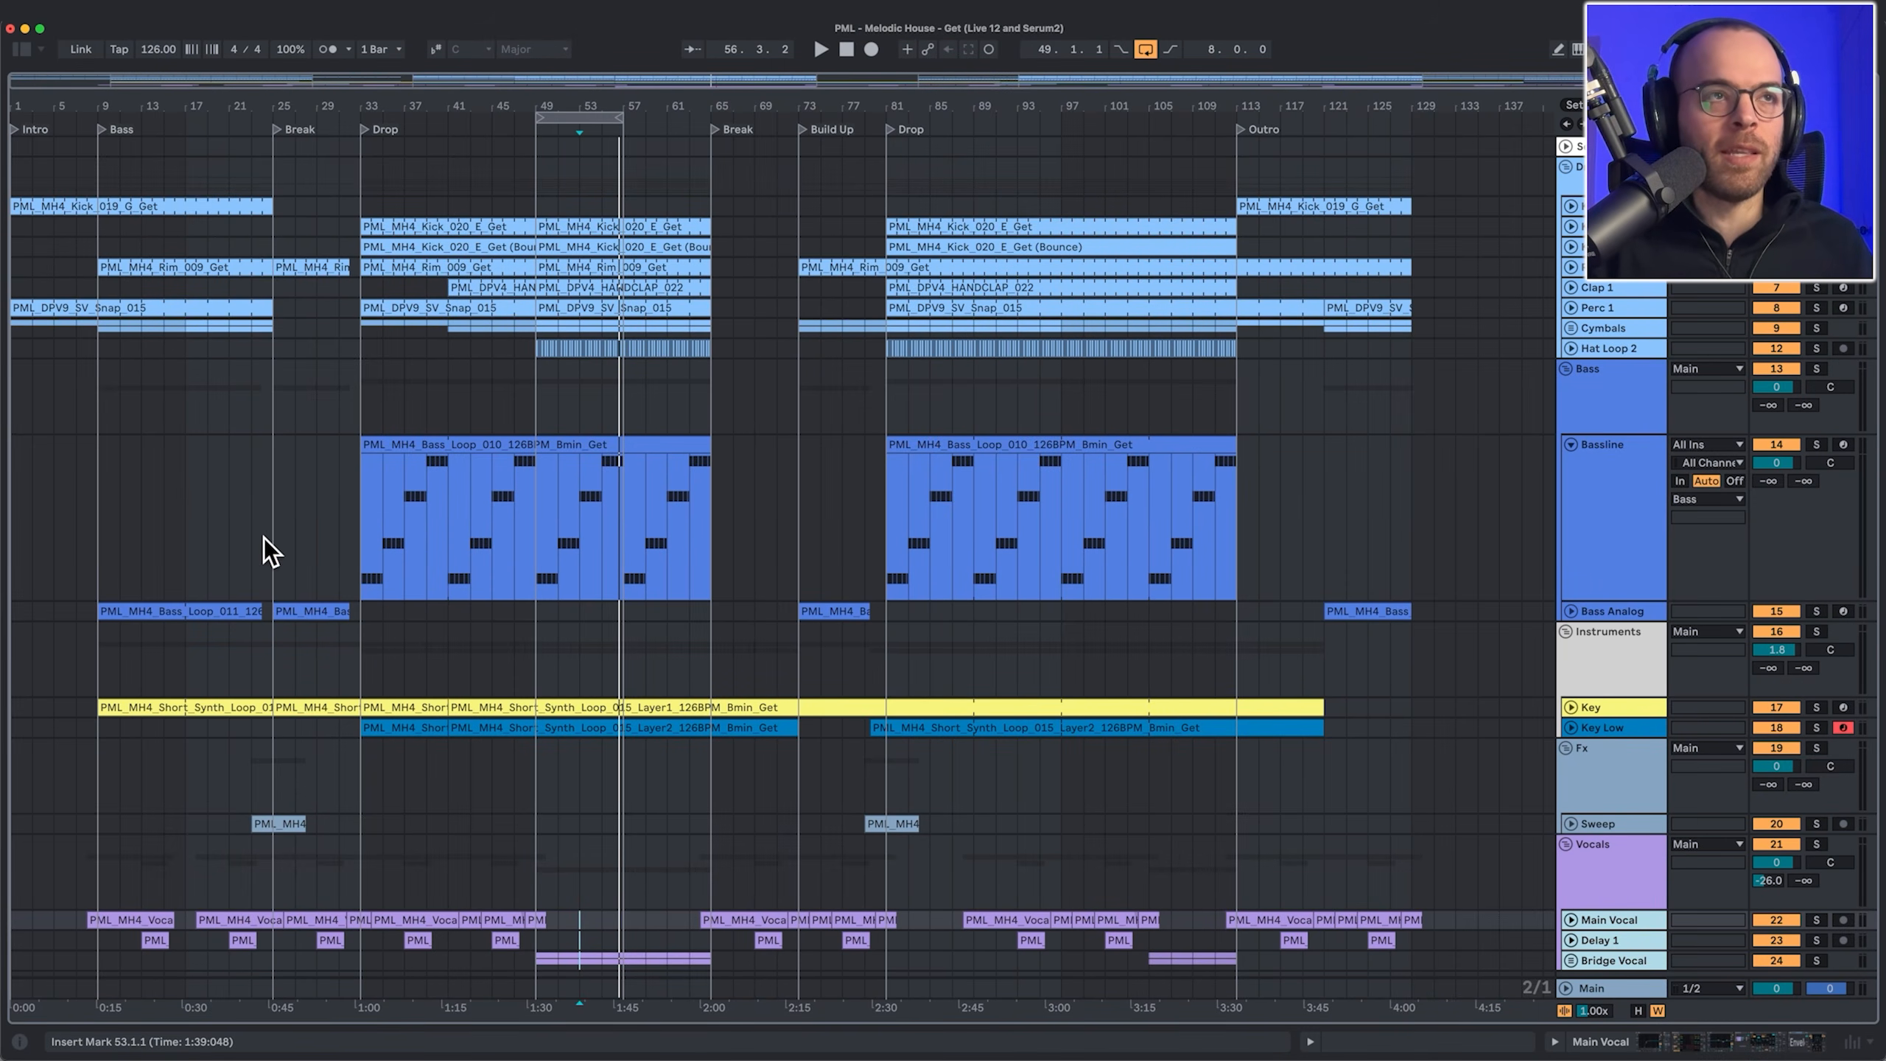
Step: Select bars 9–25 on Cymbals, unfold the Key track to show notes, and play from bar 55
{"action": "left_click_drag", "start_coordinate": [97, 341], "coordinate": [650, 373]}
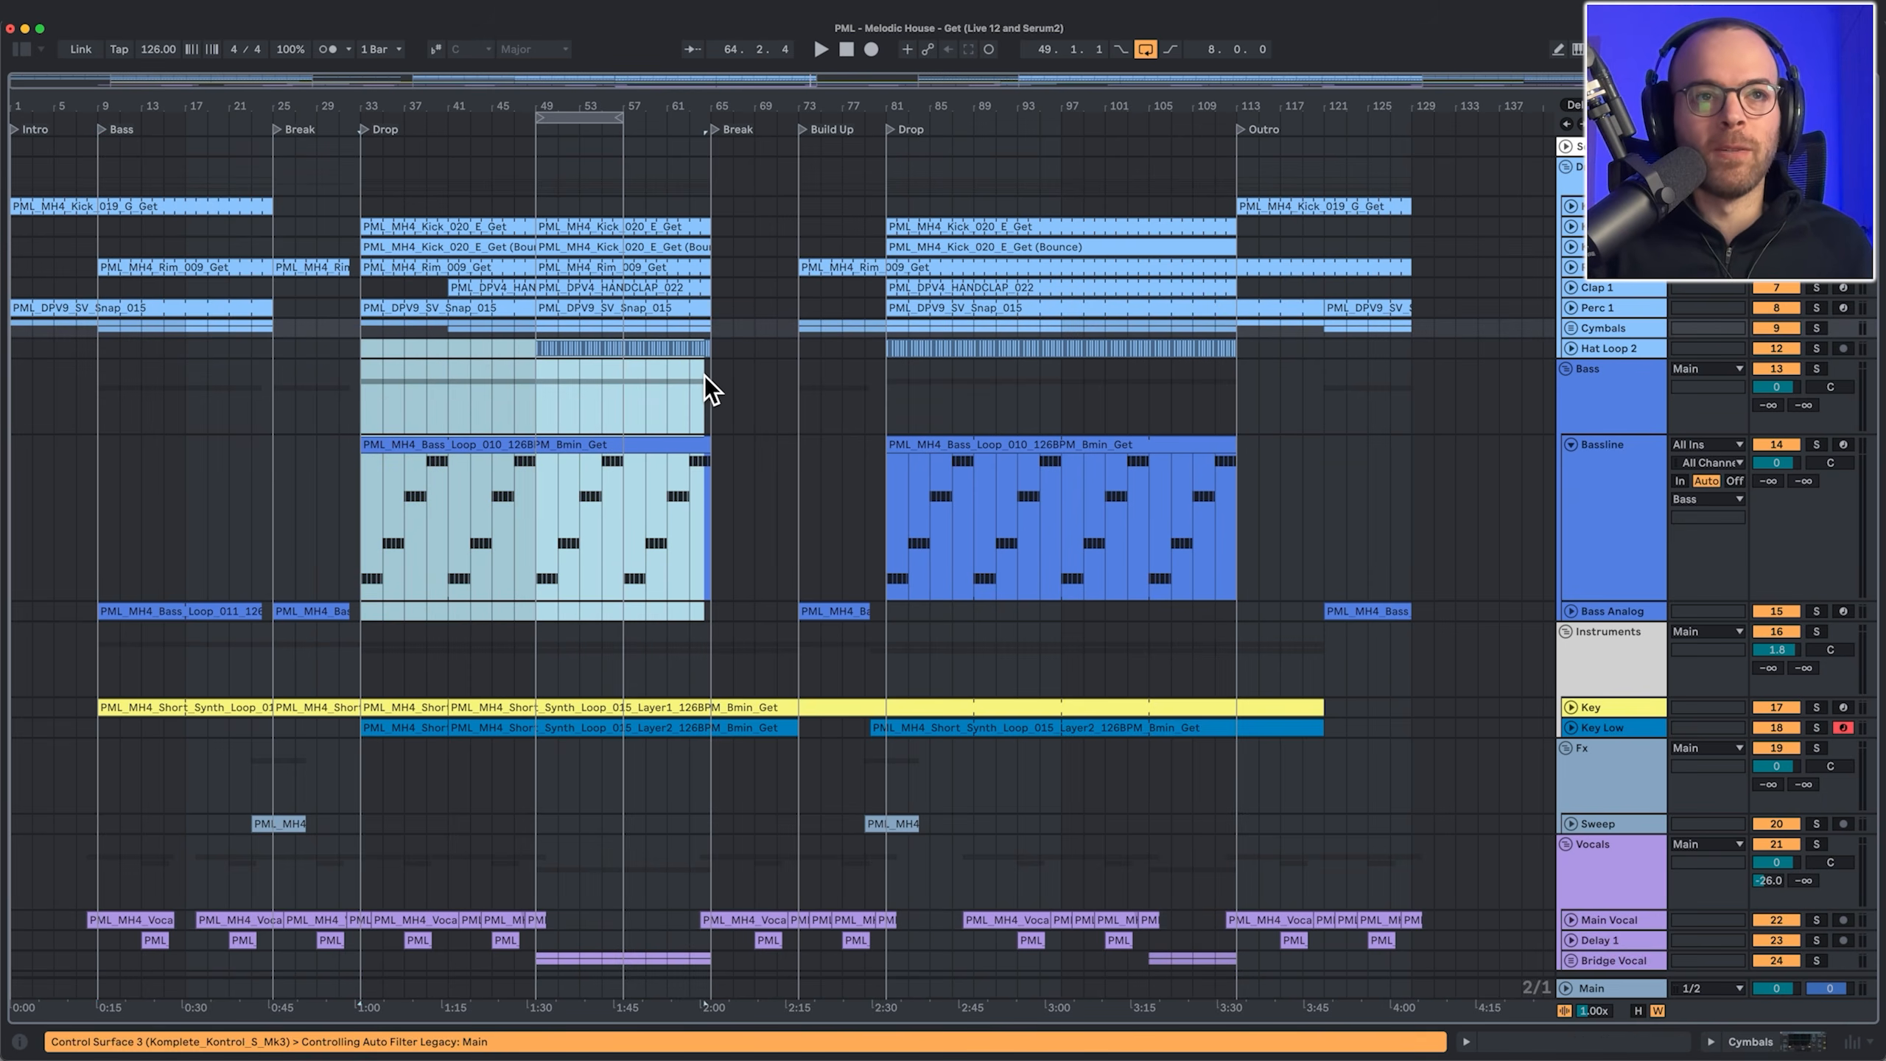
{"action": "left_click", "coordinate": [1568, 720]}
{"action": "left_click", "coordinate": [1571, 708]}
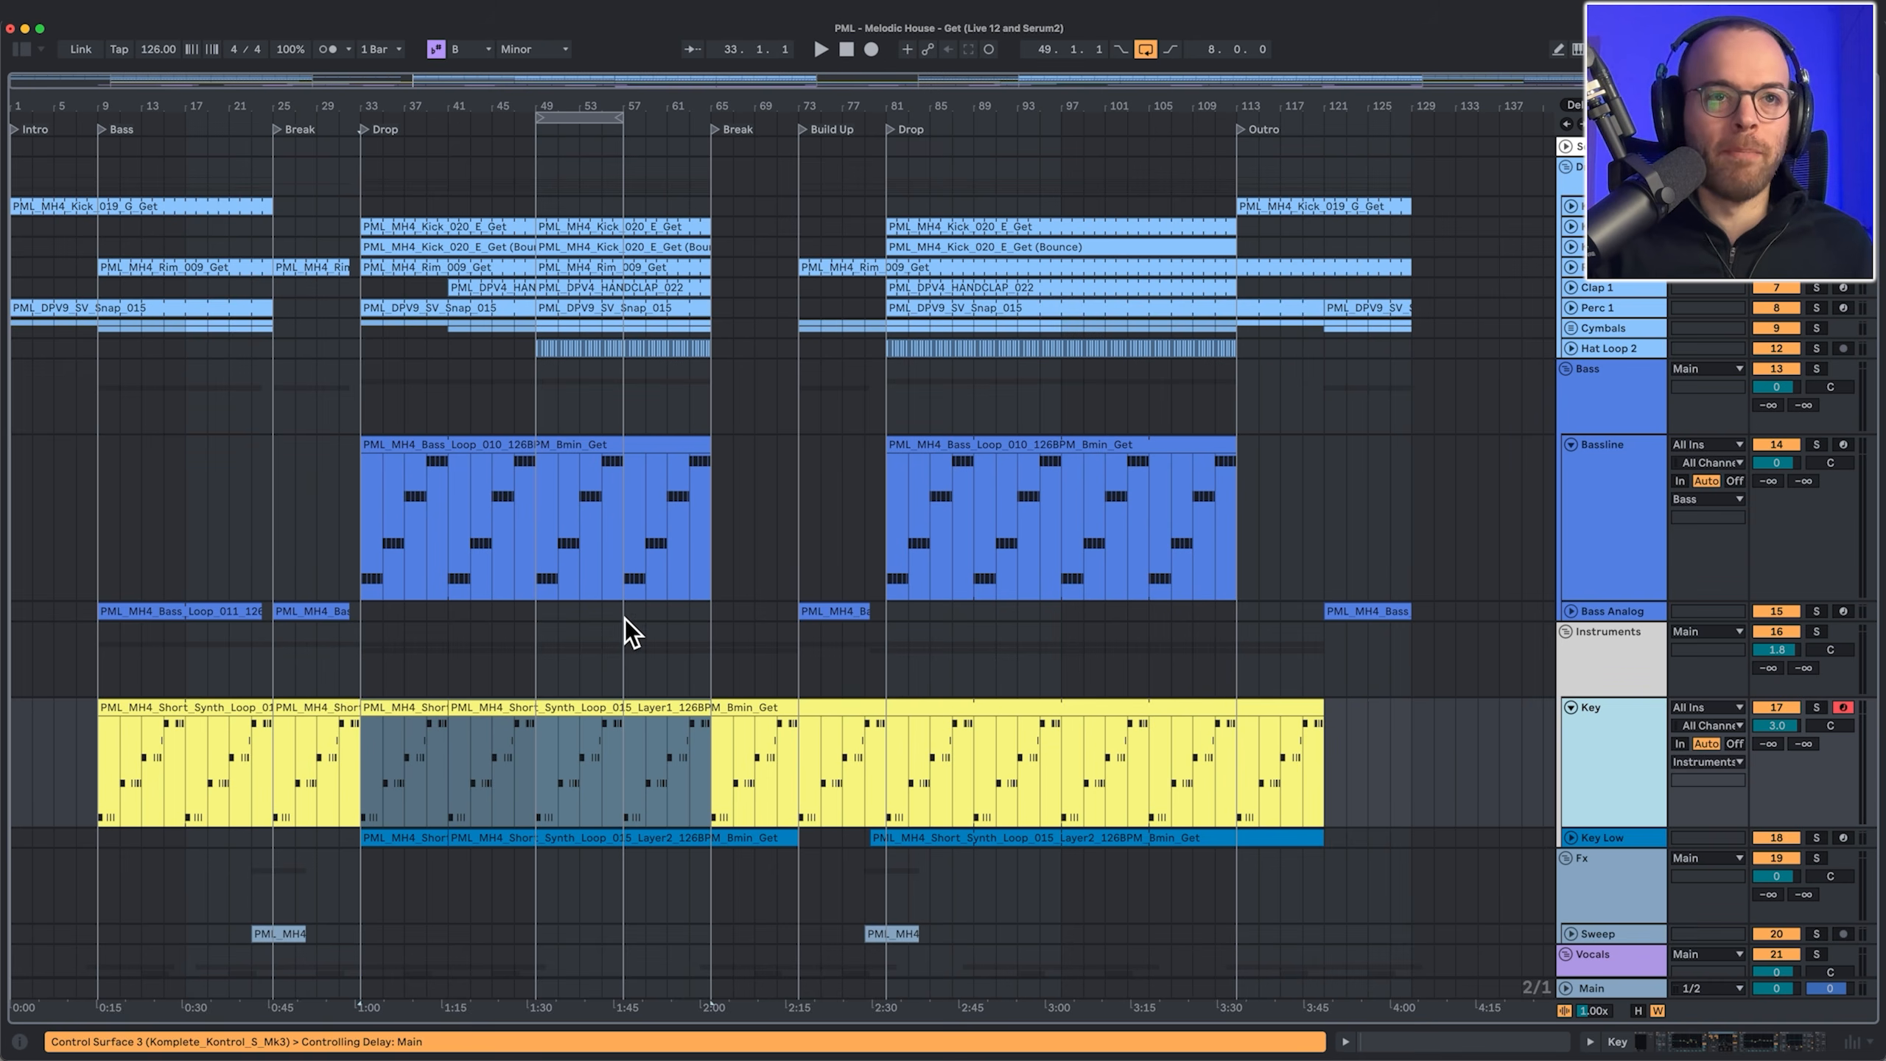
{"action": "left_click", "coordinate": [601, 643]}
{"action": "key", "text": "space"}
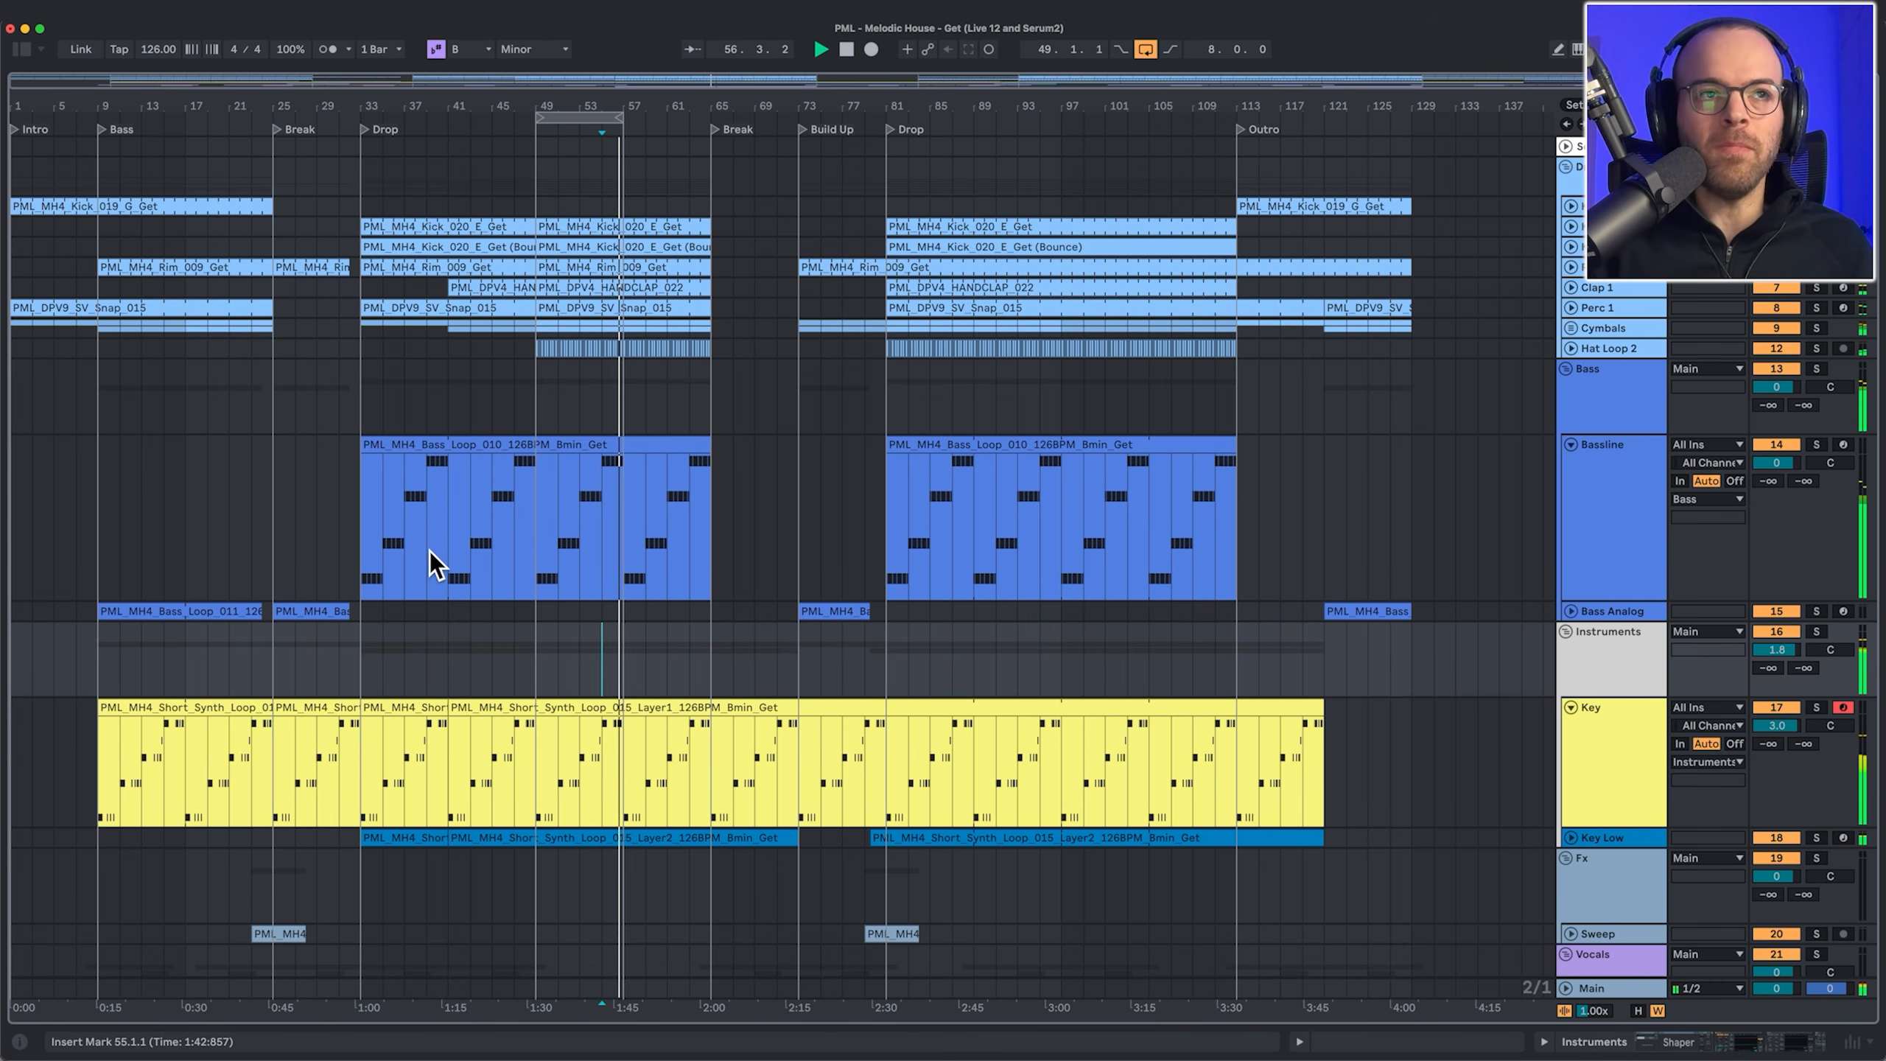
Step: Jump playback to bar 65, around bar 91, and bar 101
{"action": "left_click", "coordinate": [717, 611]}
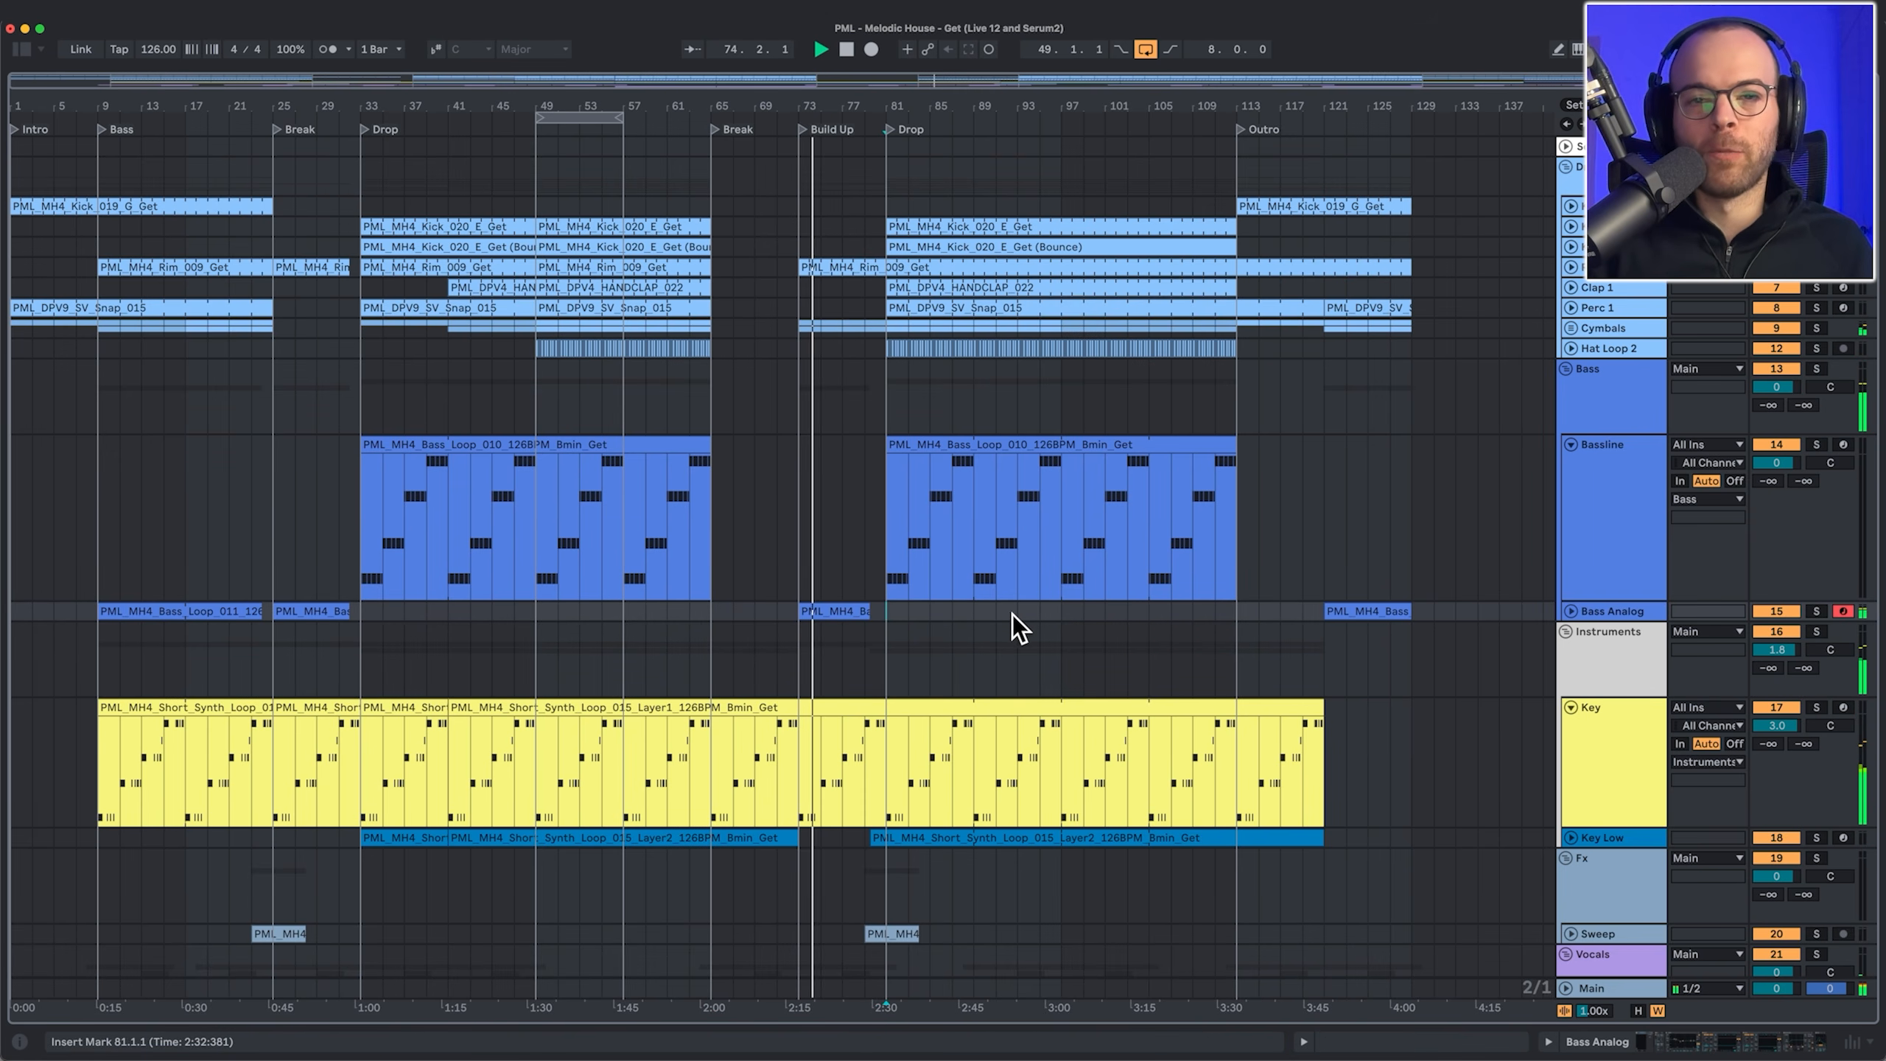
{"action": "scroll", "coordinate": [1007, 616], "scroll_direction": "down", "scroll_amount": 4}
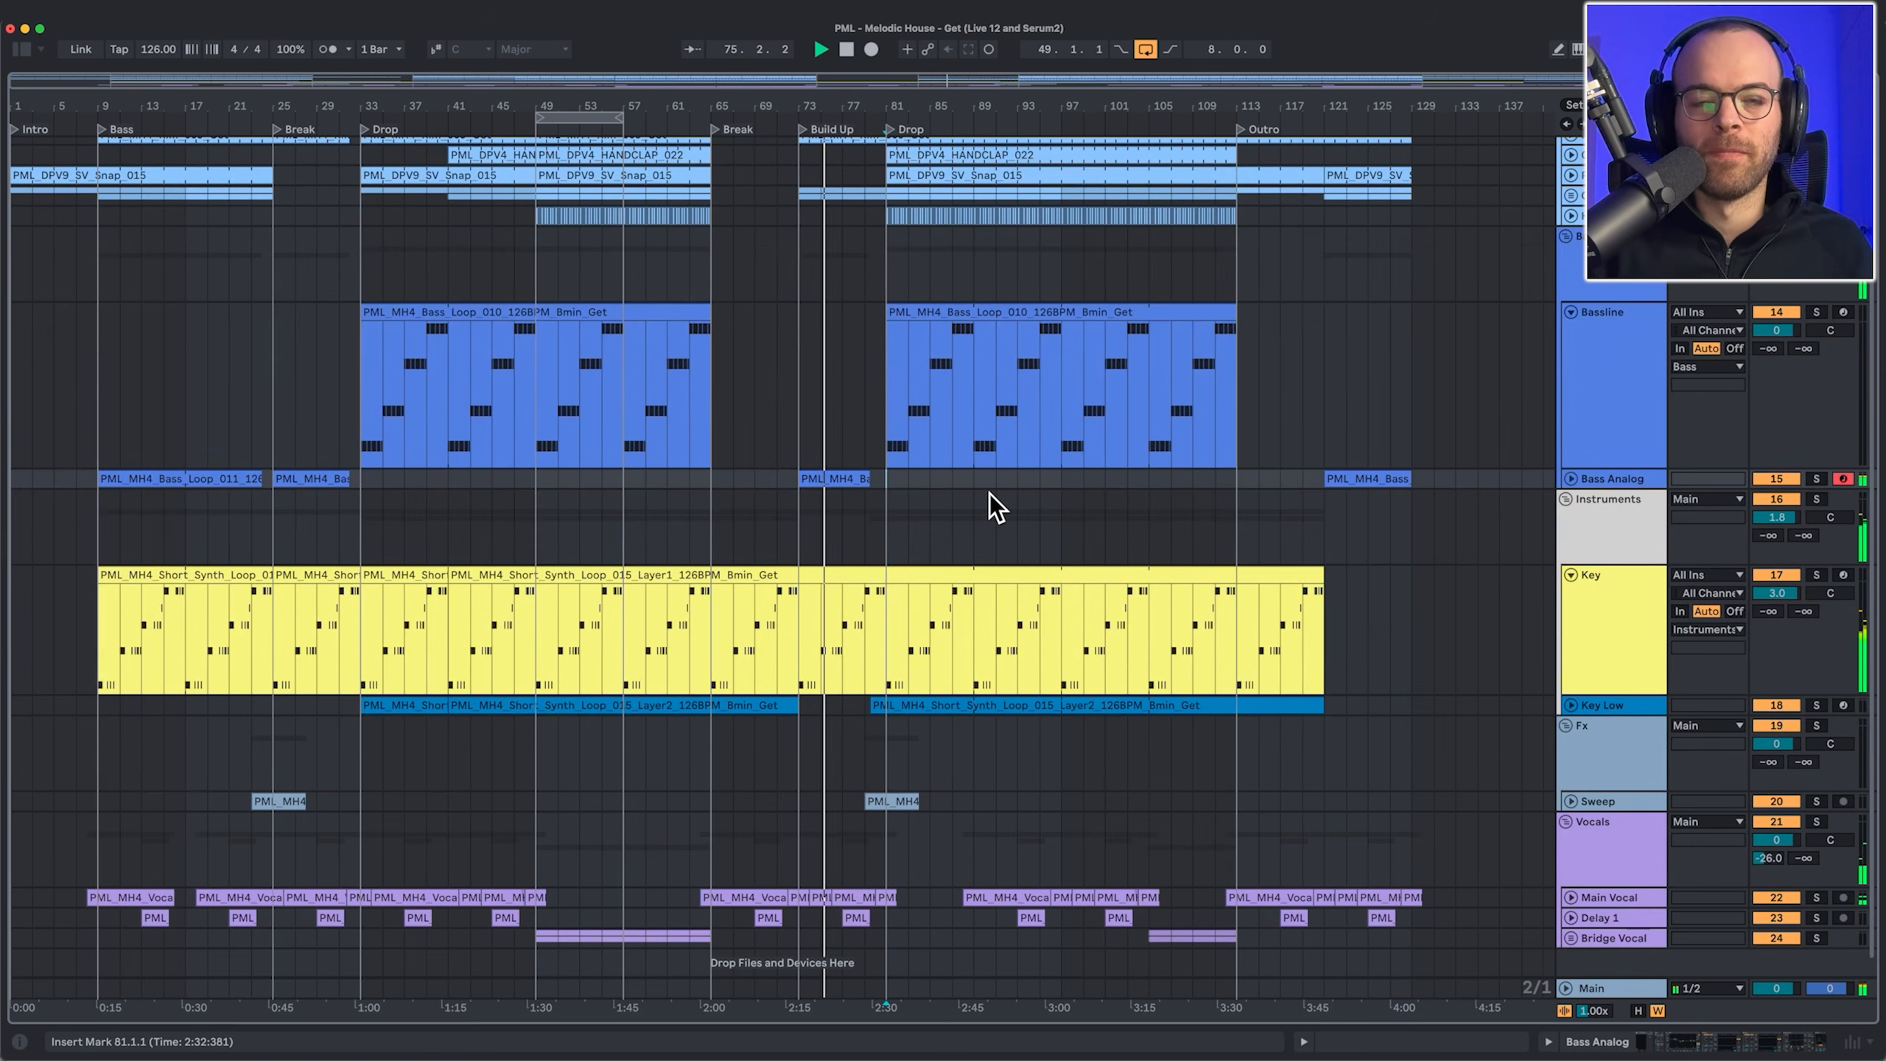
{"action": "left_click", "coordinate": [998, 479]}
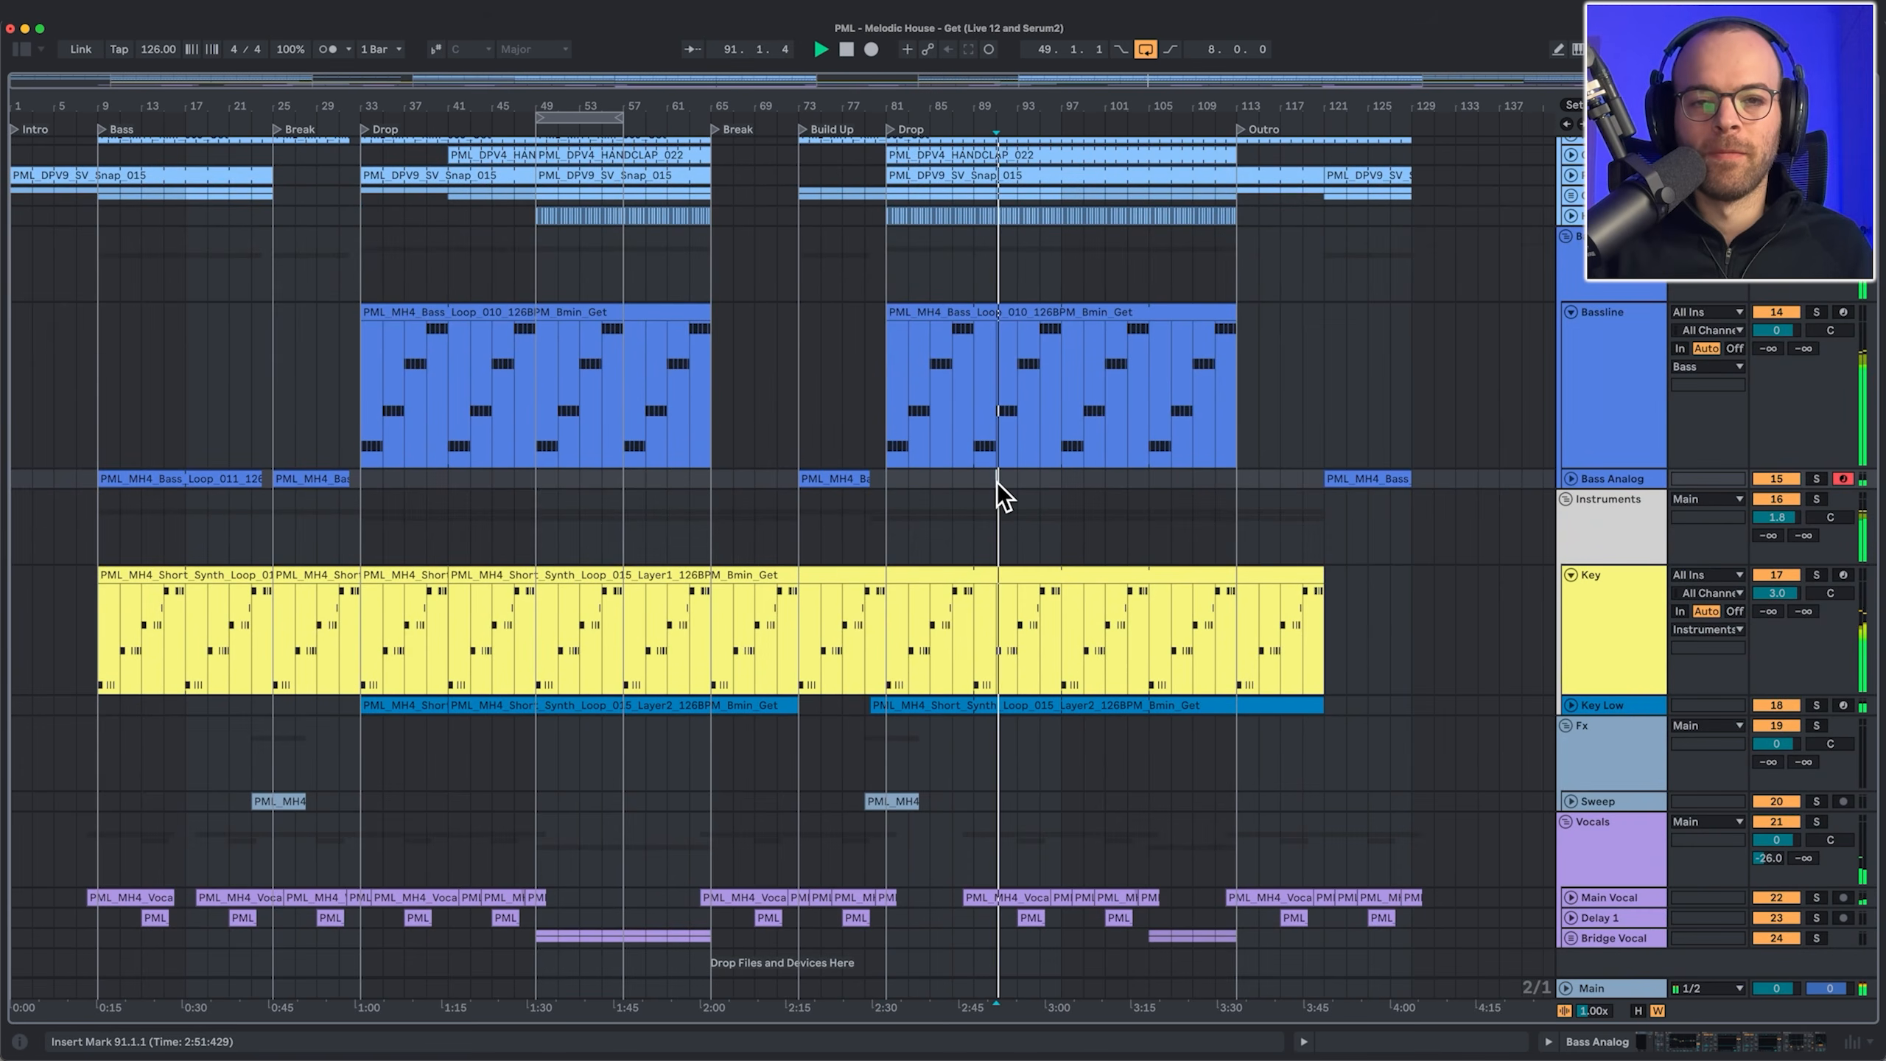
{"action": "left_click", "coordinate": [1105, 479]}
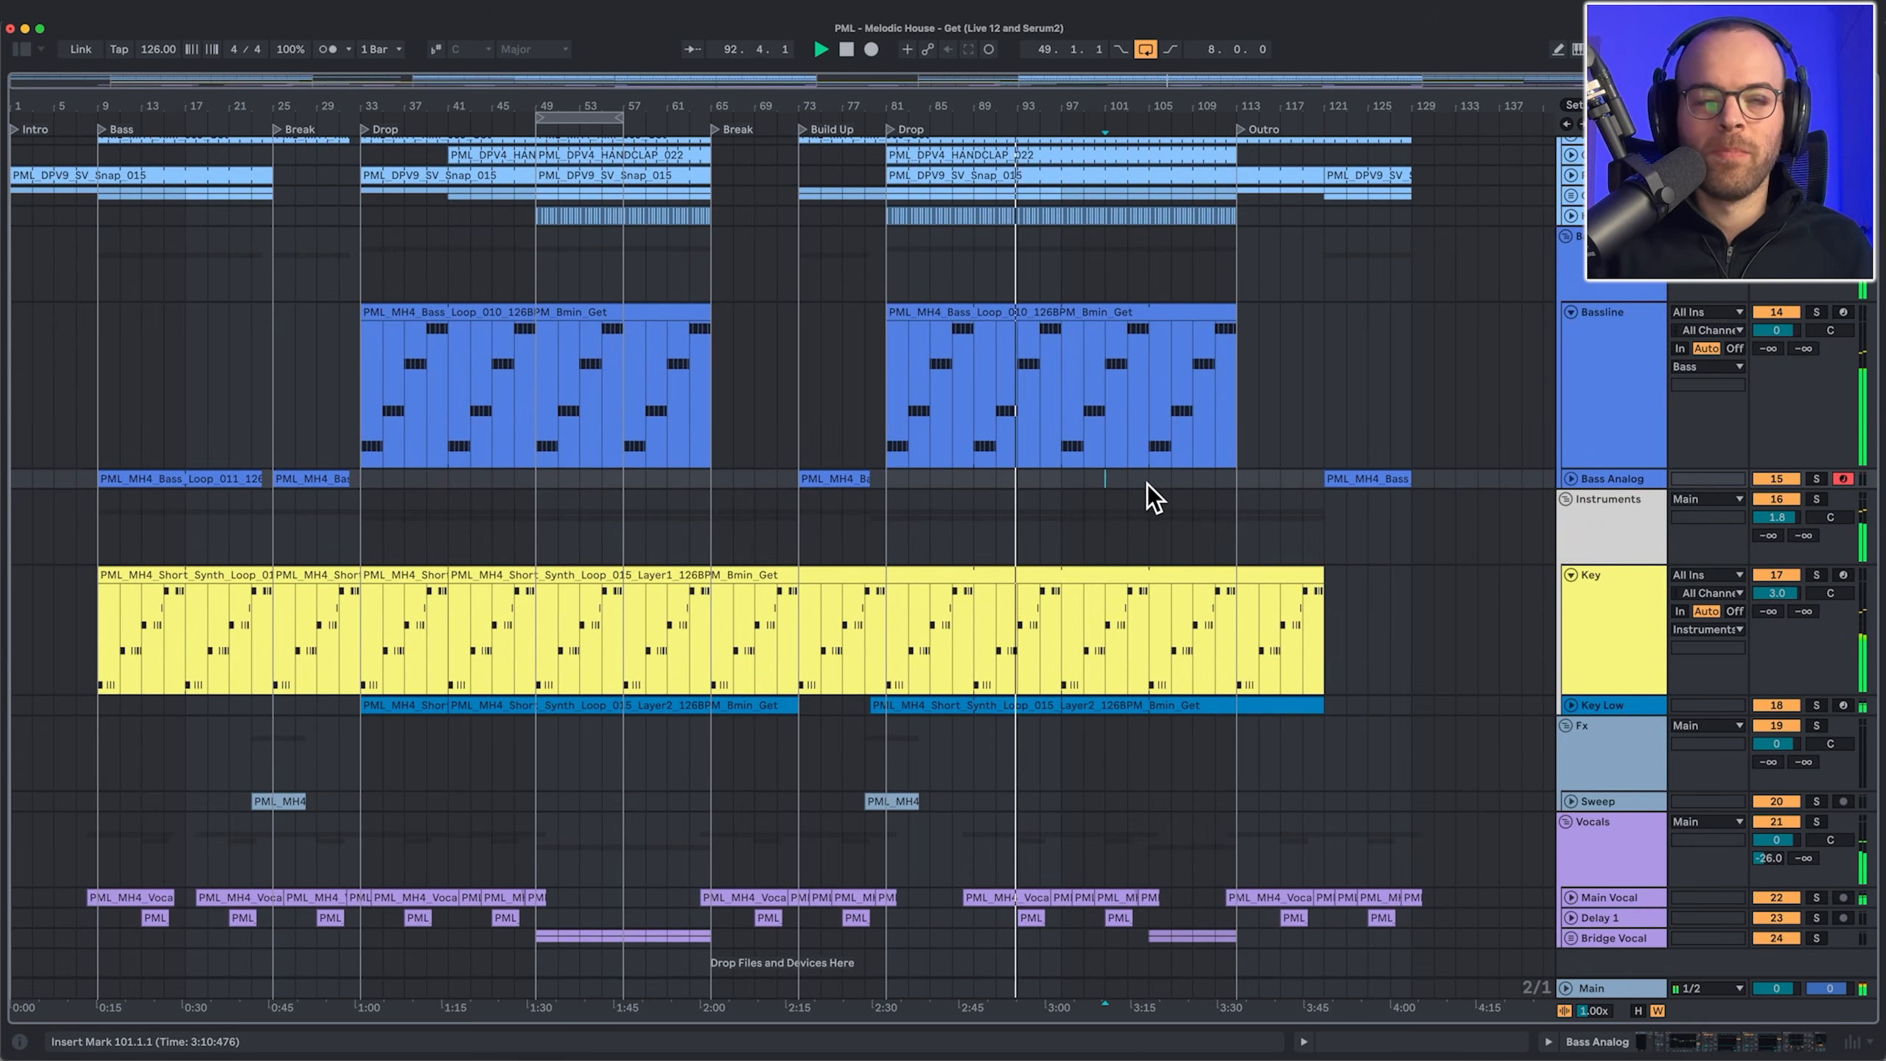
{"action": "scroll", "coordinate": [1146, 483], "scroll_direction": "up", "scroll_amount": 4}
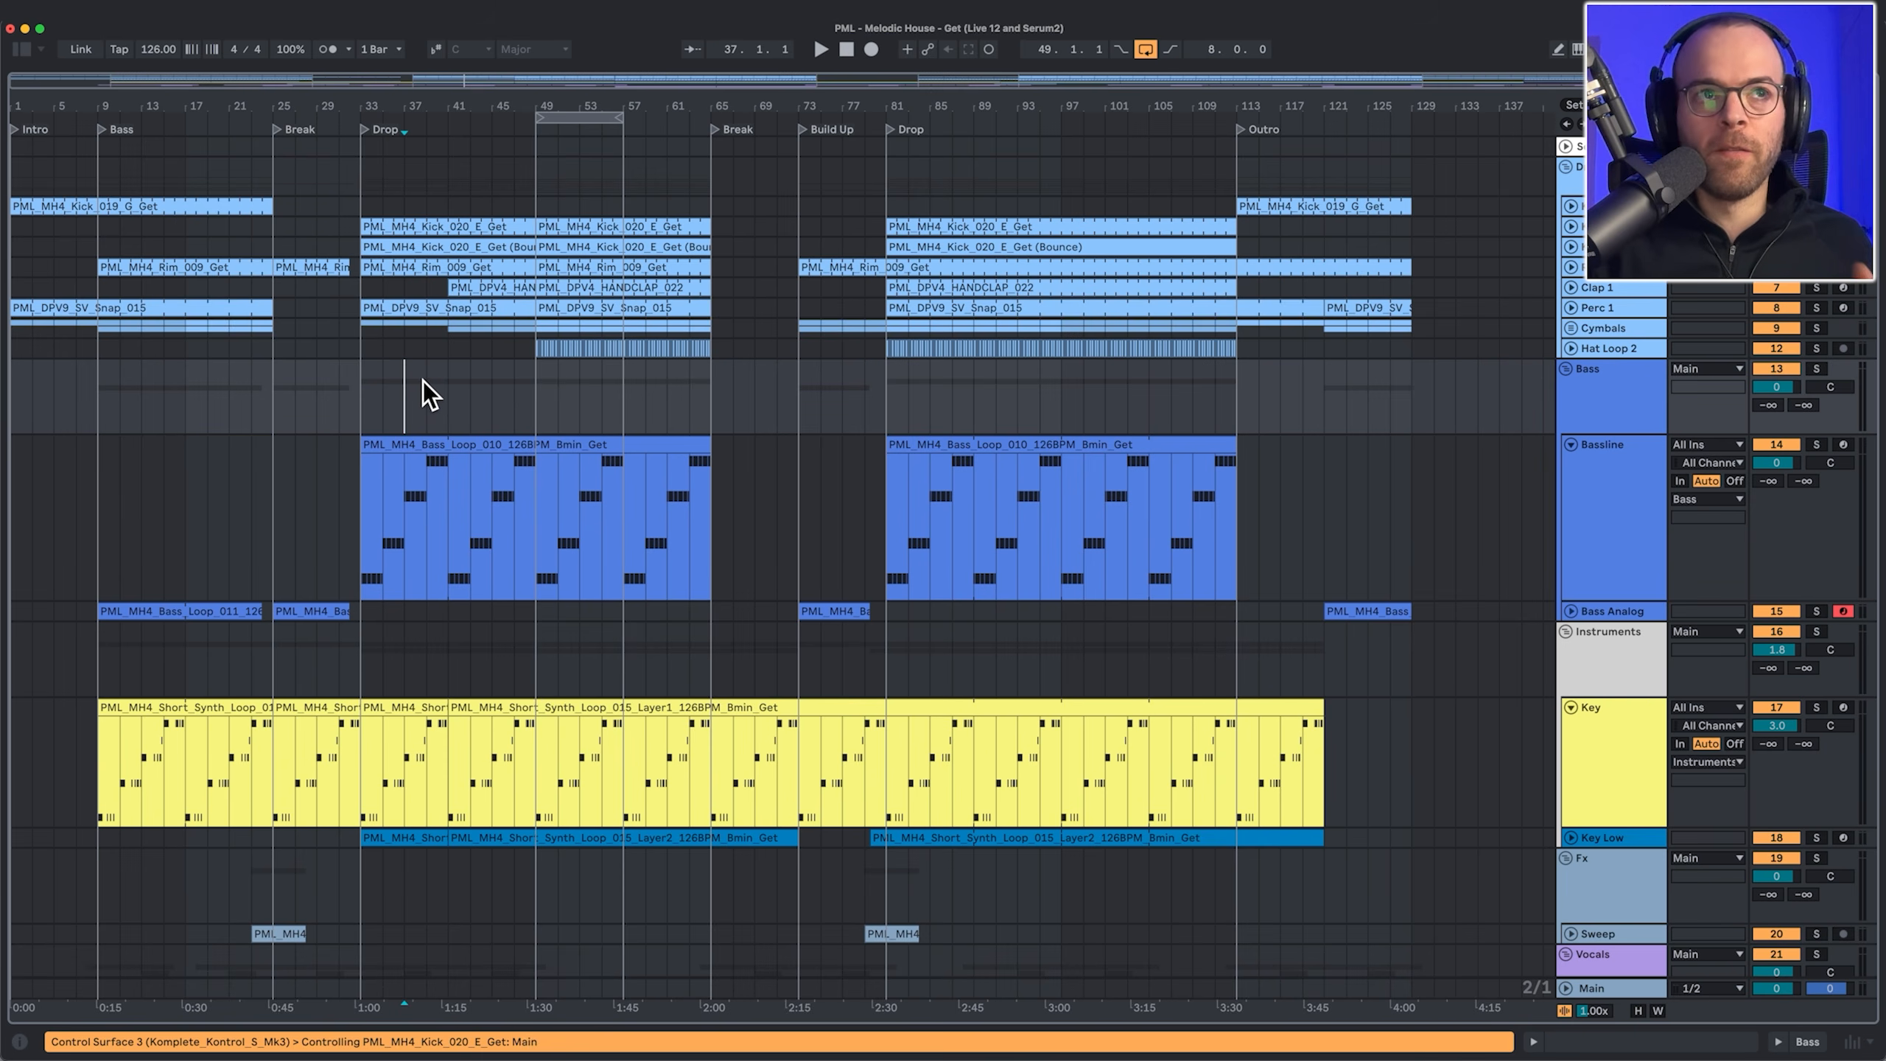
Step: Widen the grid to 8/1 and select bars 49–57 and 89–97 on the vocal rows
{"action": "key", "text": "super+2"}
{"action": "key", "text": "super+2"}
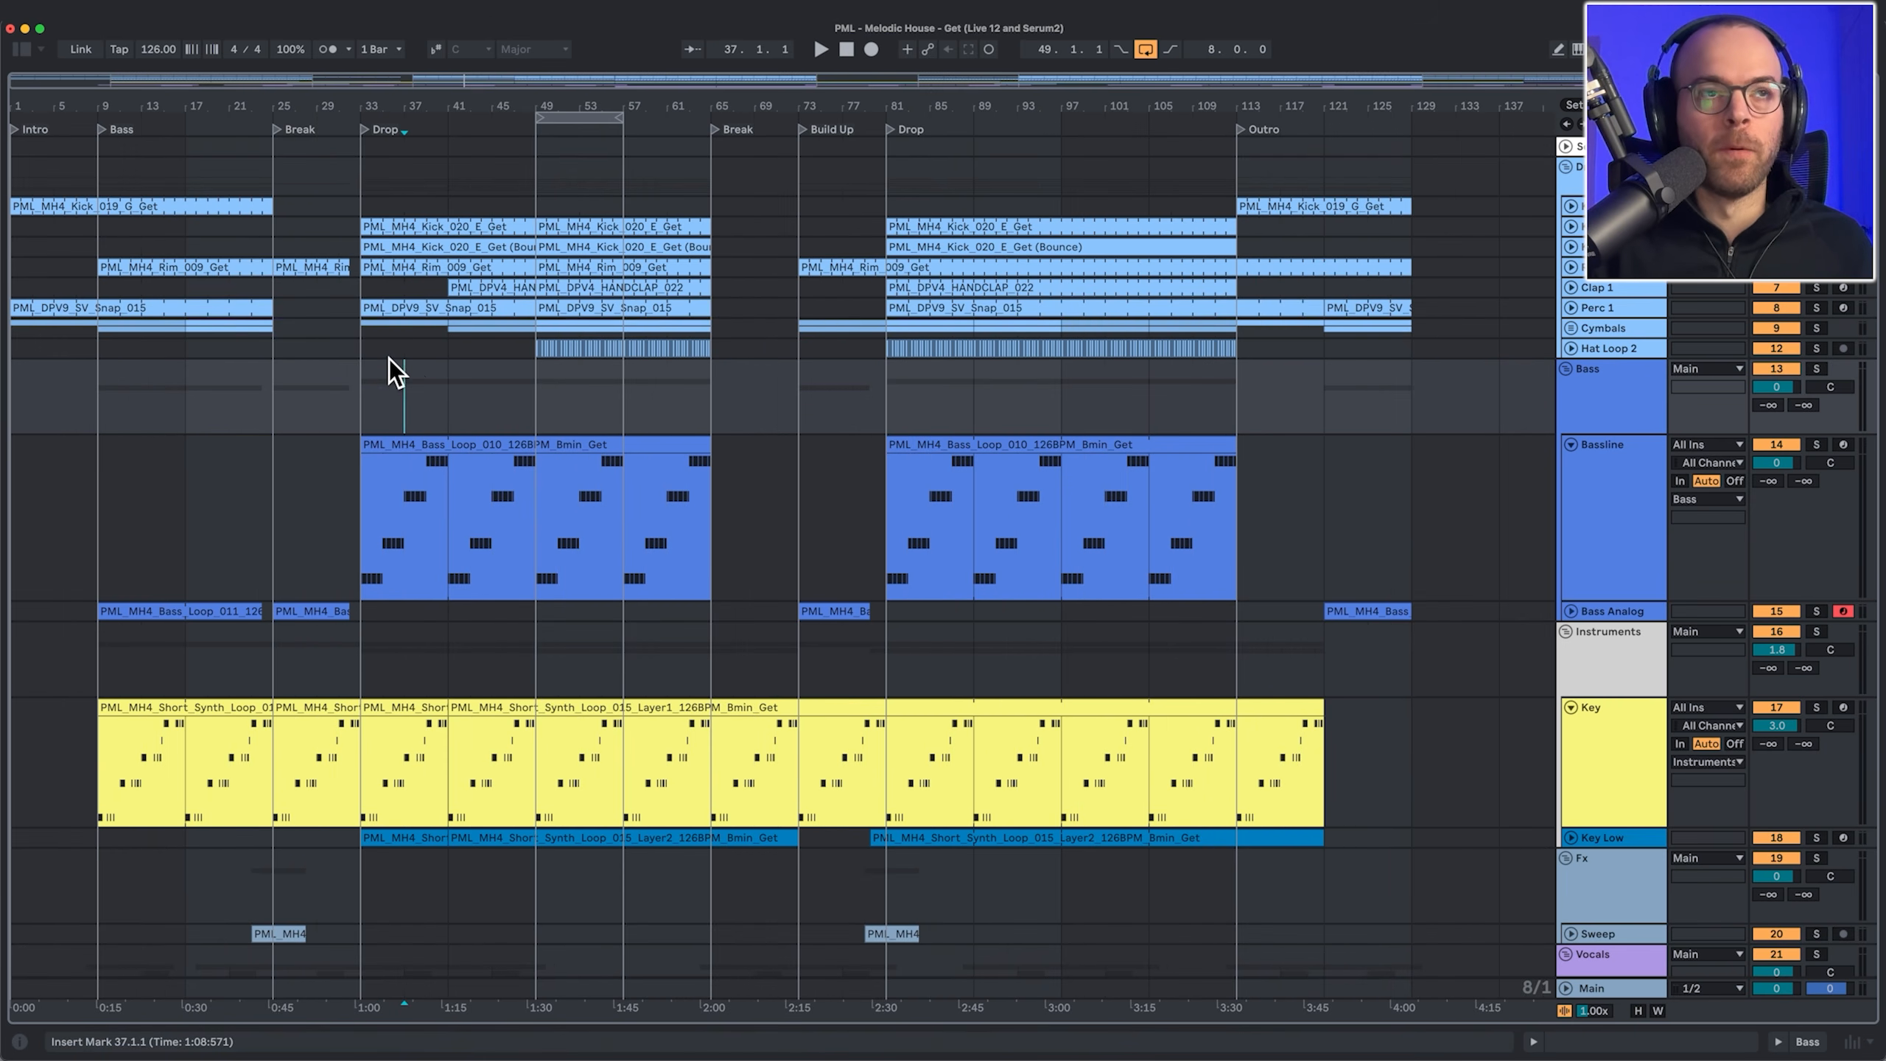
{"action": "left_click", "coordinate": [462, 328]}
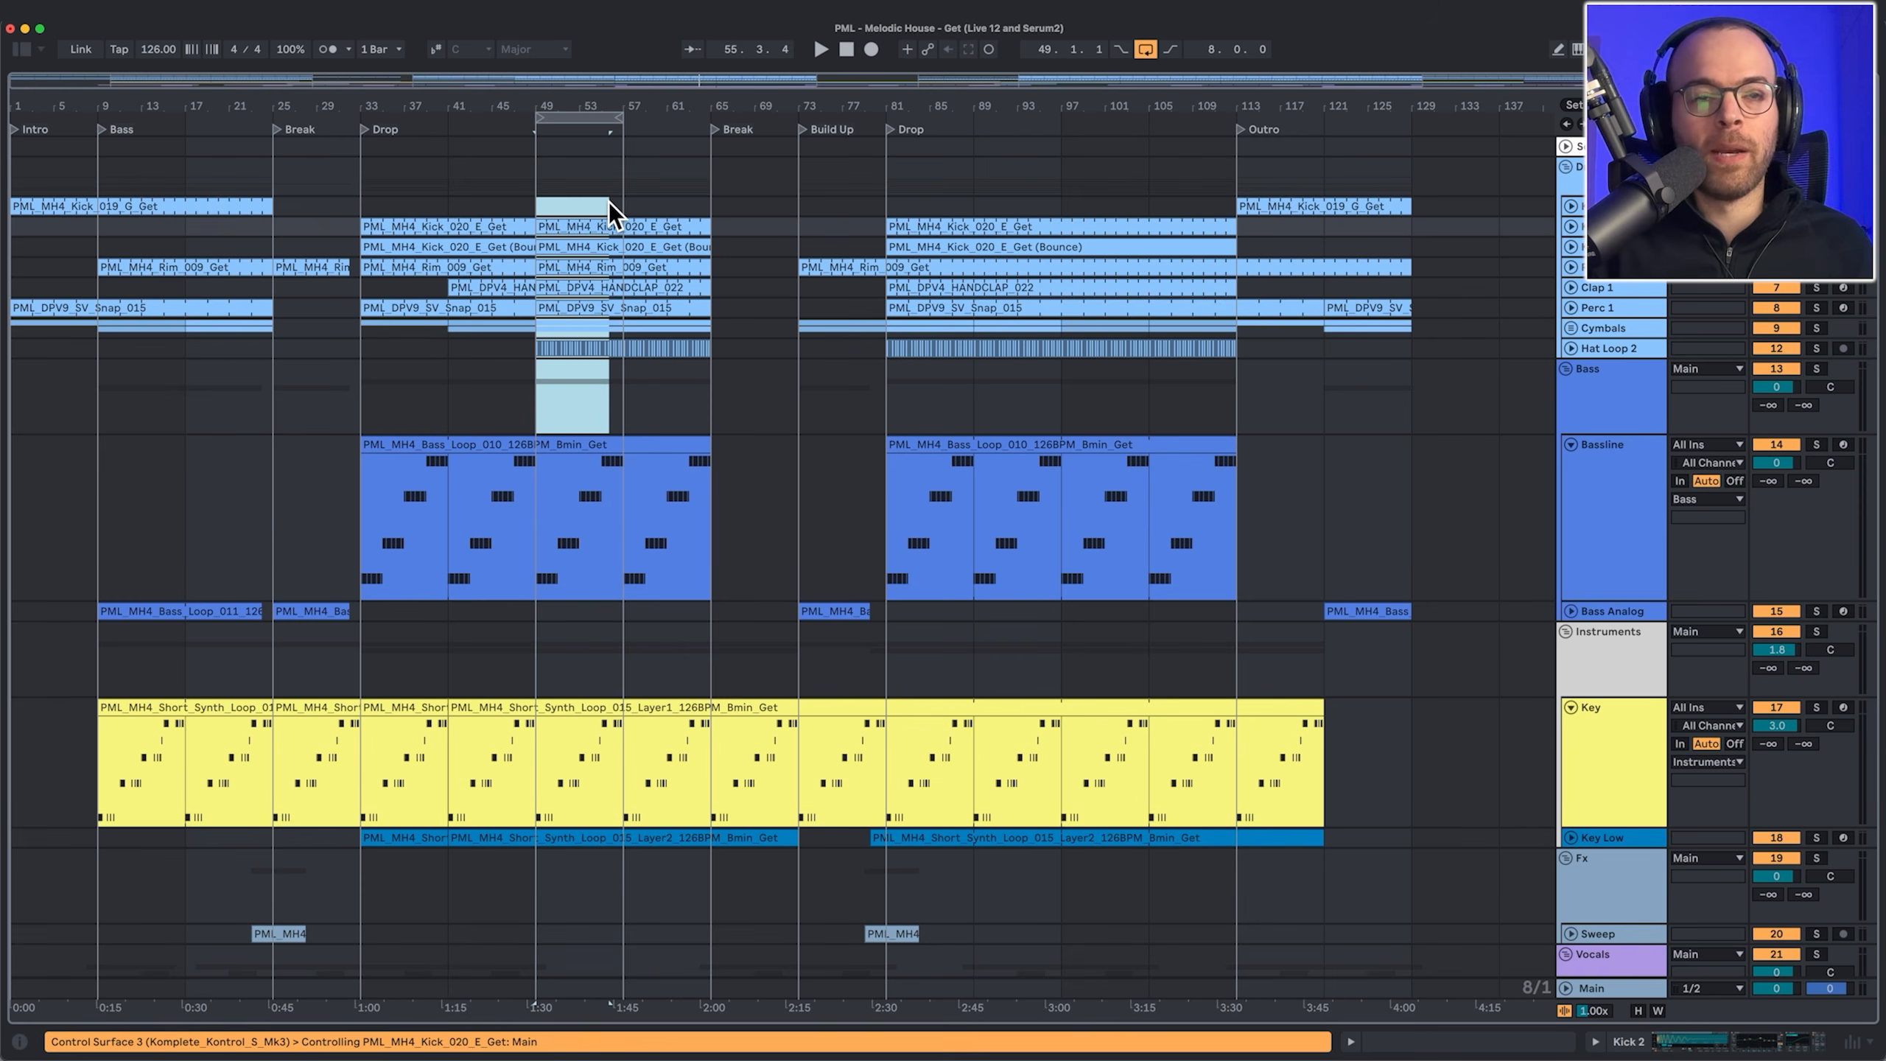
{"action": "scroll", "coordinate": [600, 335], "scroll_direction": "down", "scroll_amount": 5}
{"action": "left_click", "coordinate": [584, 908]}
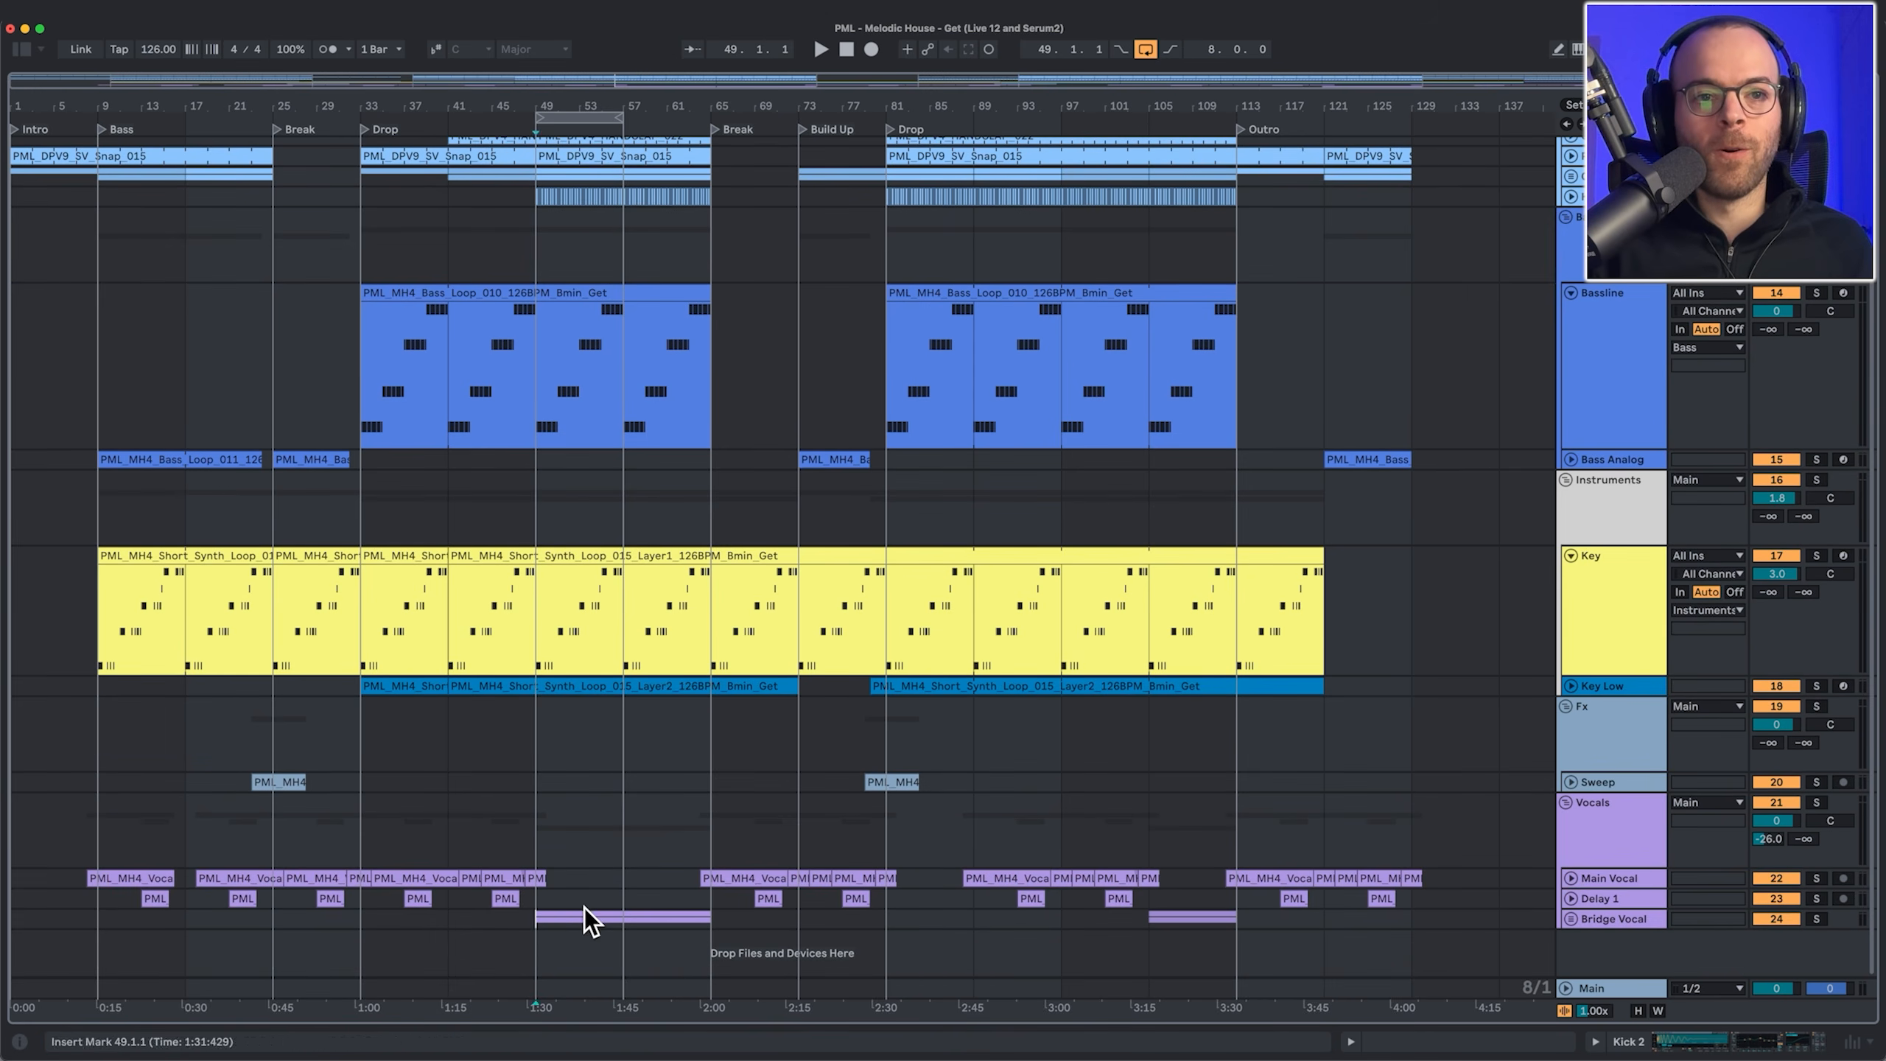
{"action": "left_click_drag", "start_coordinate": [583, 908], "coordinate": [800, 905]}
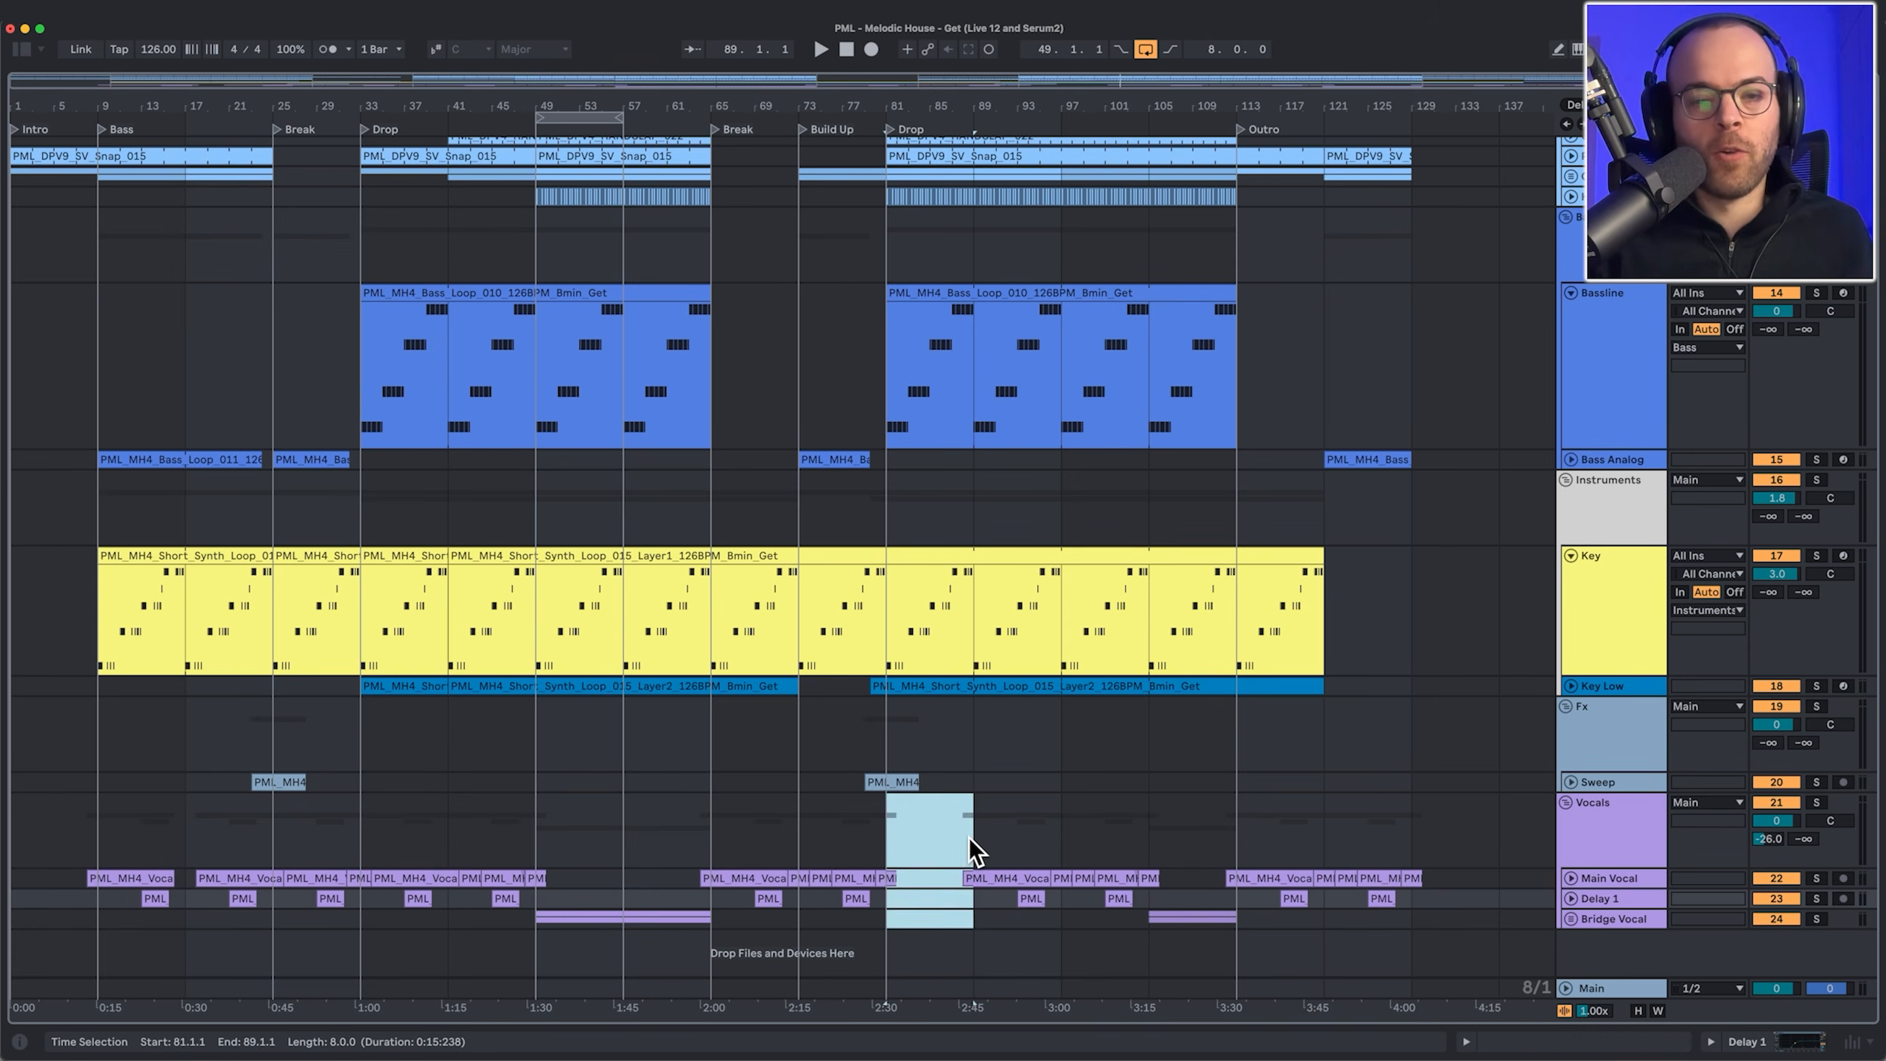
{"action": "left_click_drag", "start_coordinate": [969, 837], "coordinate": [1209, 894]}
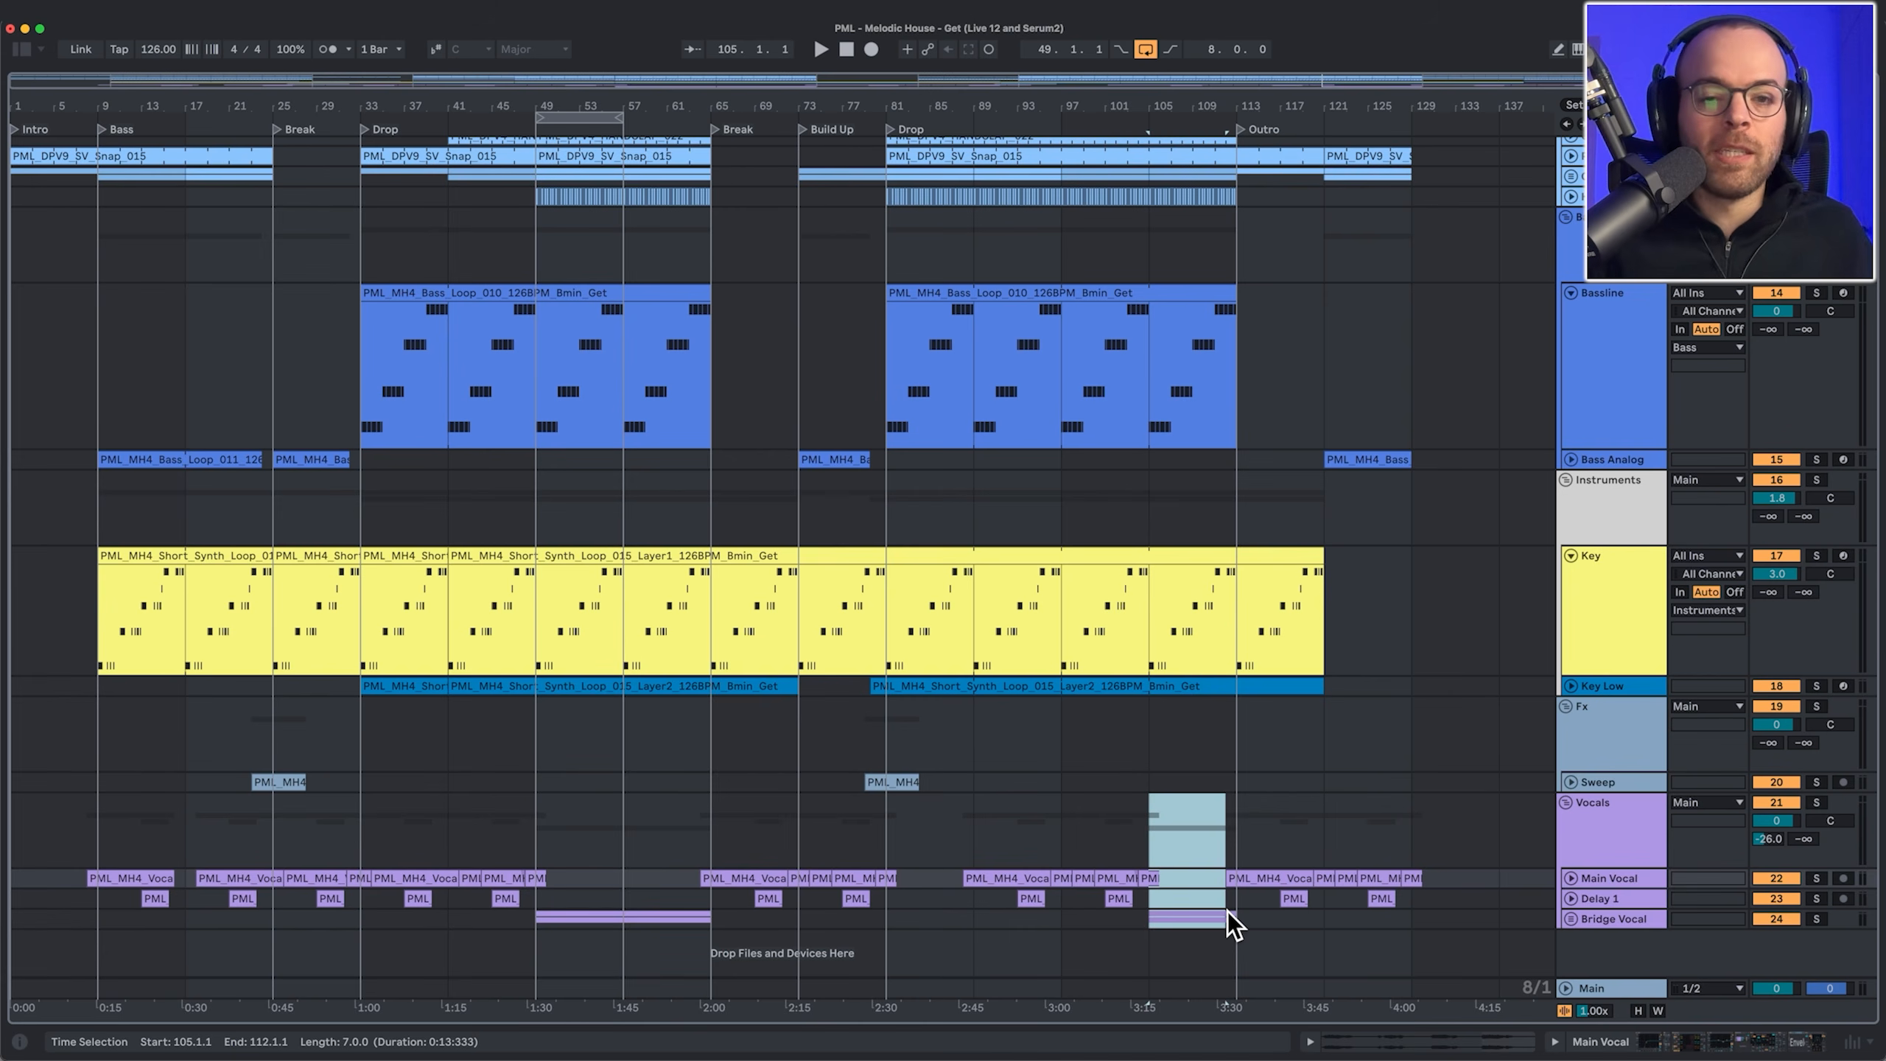